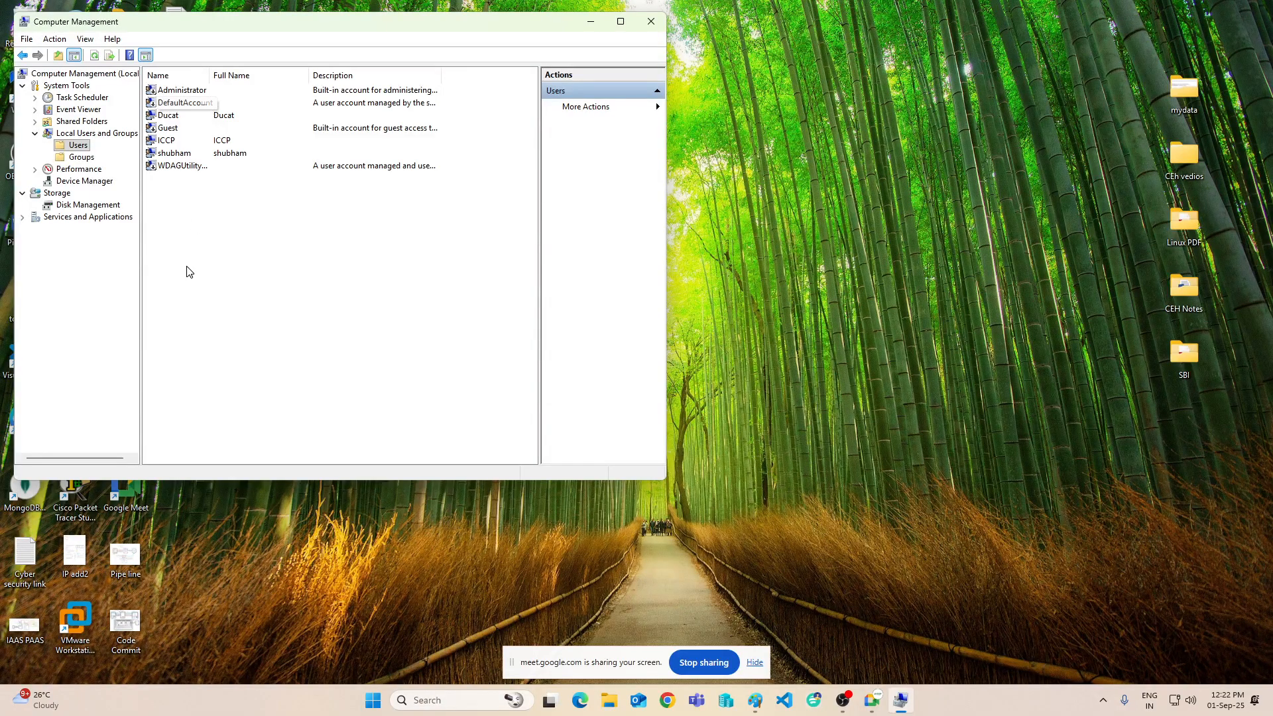
- Delete the local user account listed just below ICCP
{"action": "right_click", "coordinate": [153, 153]}
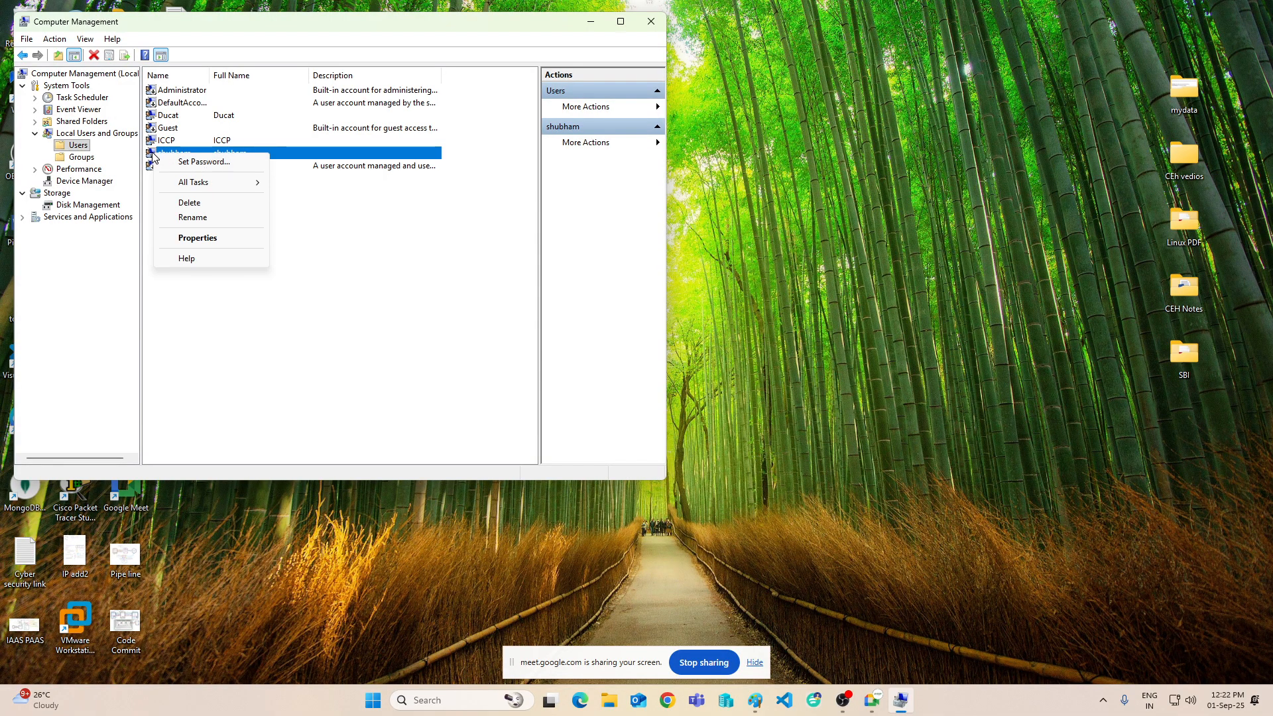
{"action": "left_click", "coordinate": [199, 202]}
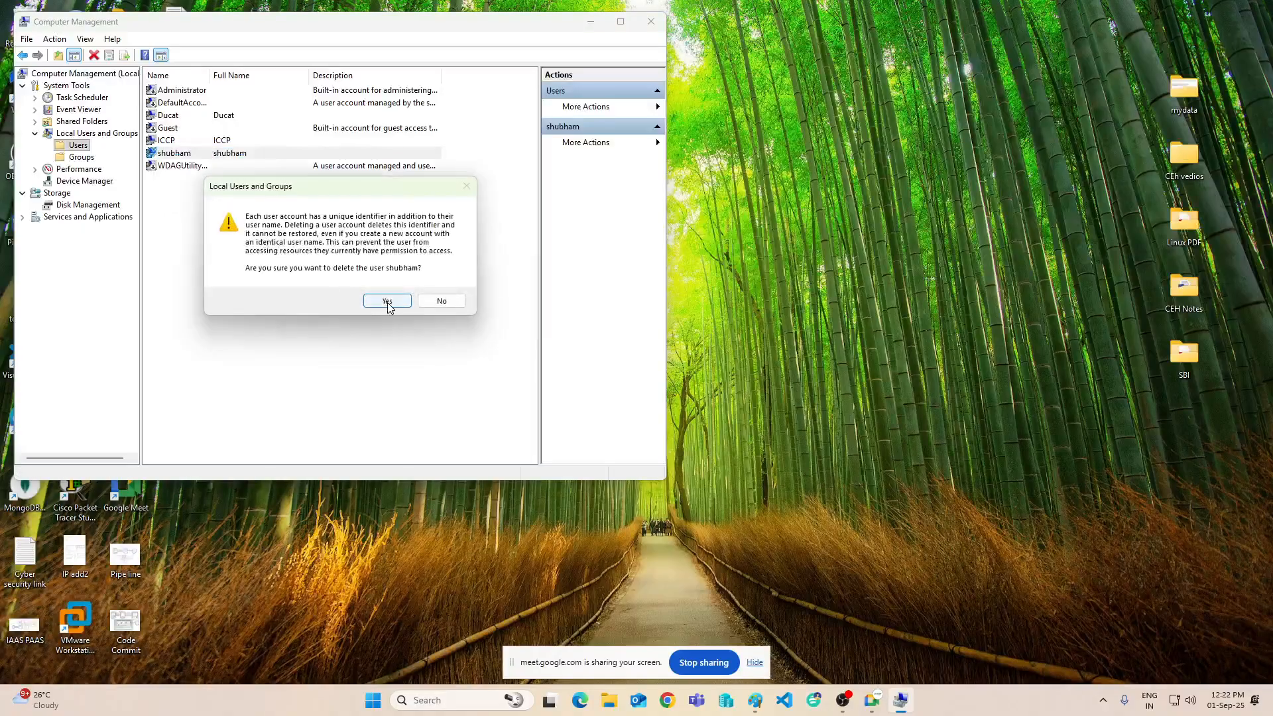
{"action": "left_click", "coordinate": [384, 304]}
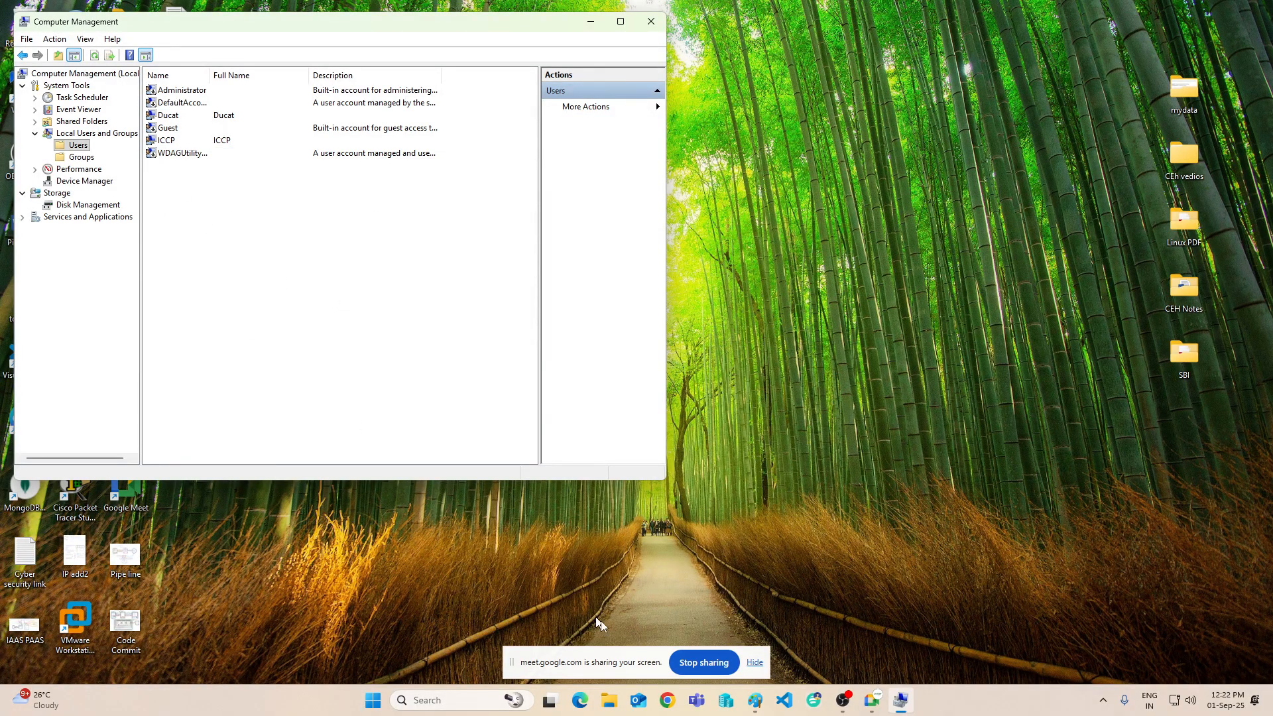
- Check in the Start menu which account is currently signed in
{"action": "left_click", "coordinate": [373, 703]}
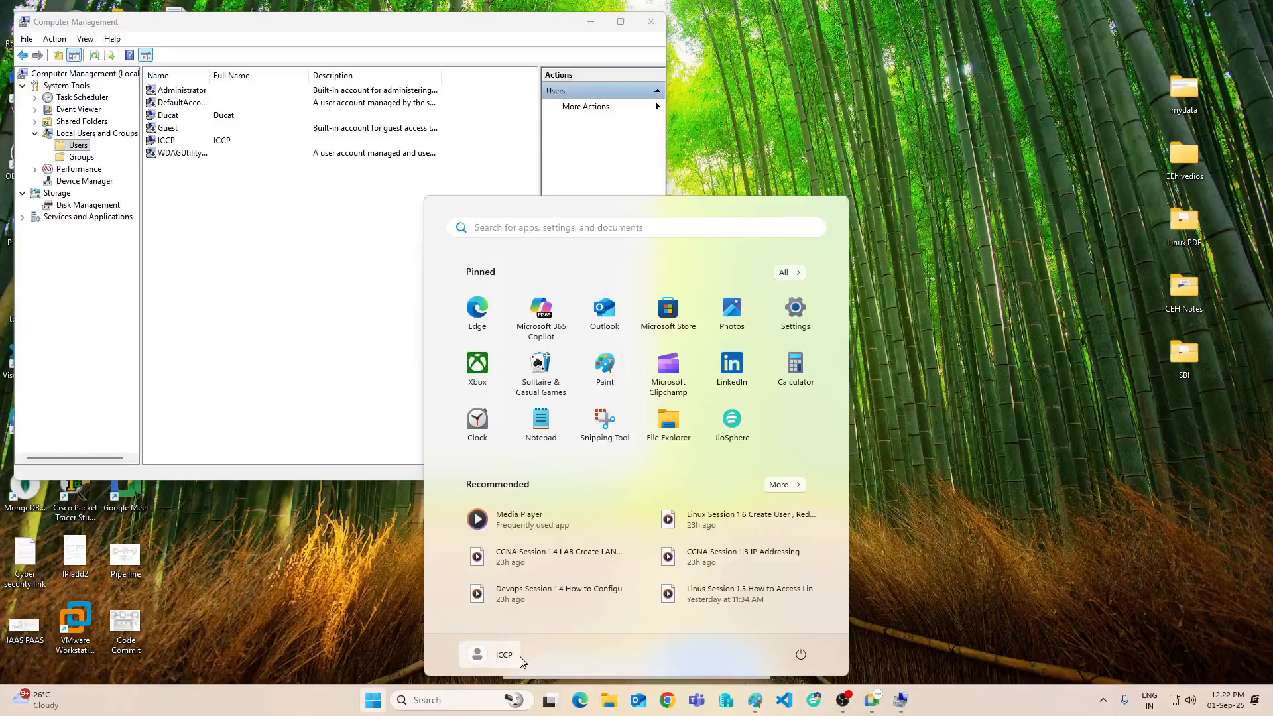
{"action": "left_click", "coordinate": [475, 658]}
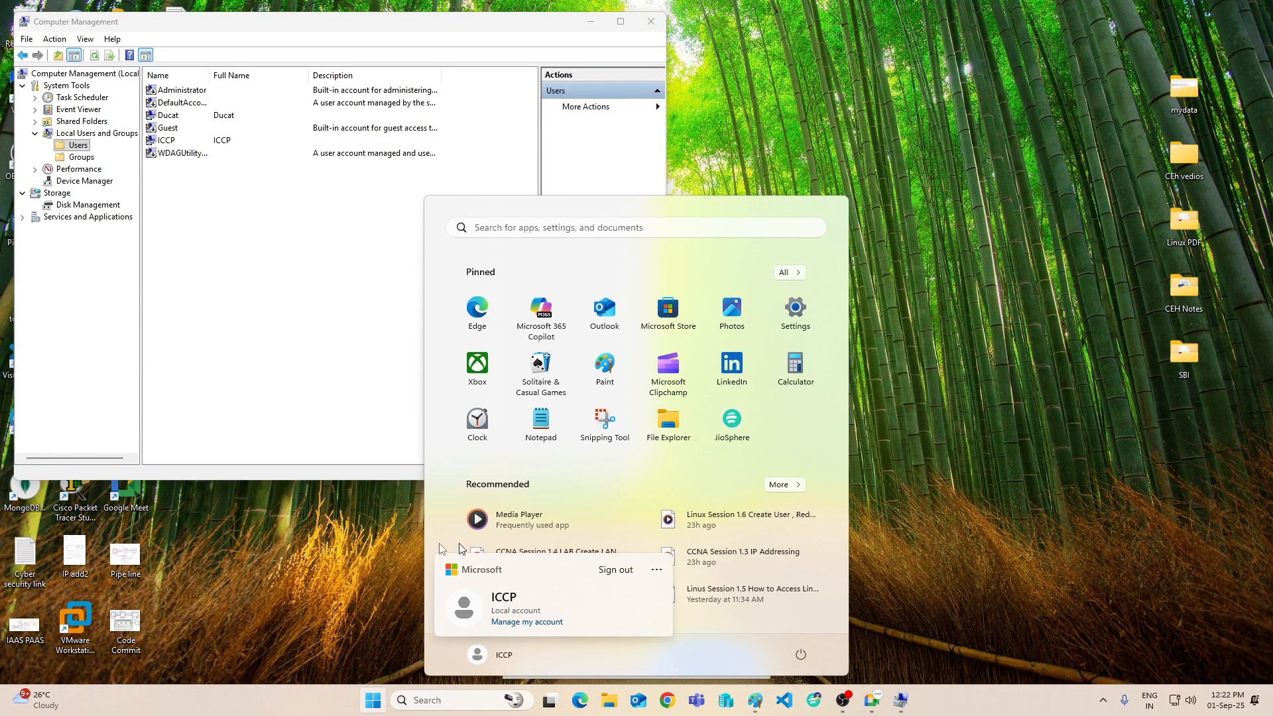
{"action": "left_click", "coordinate": [372, 704]}
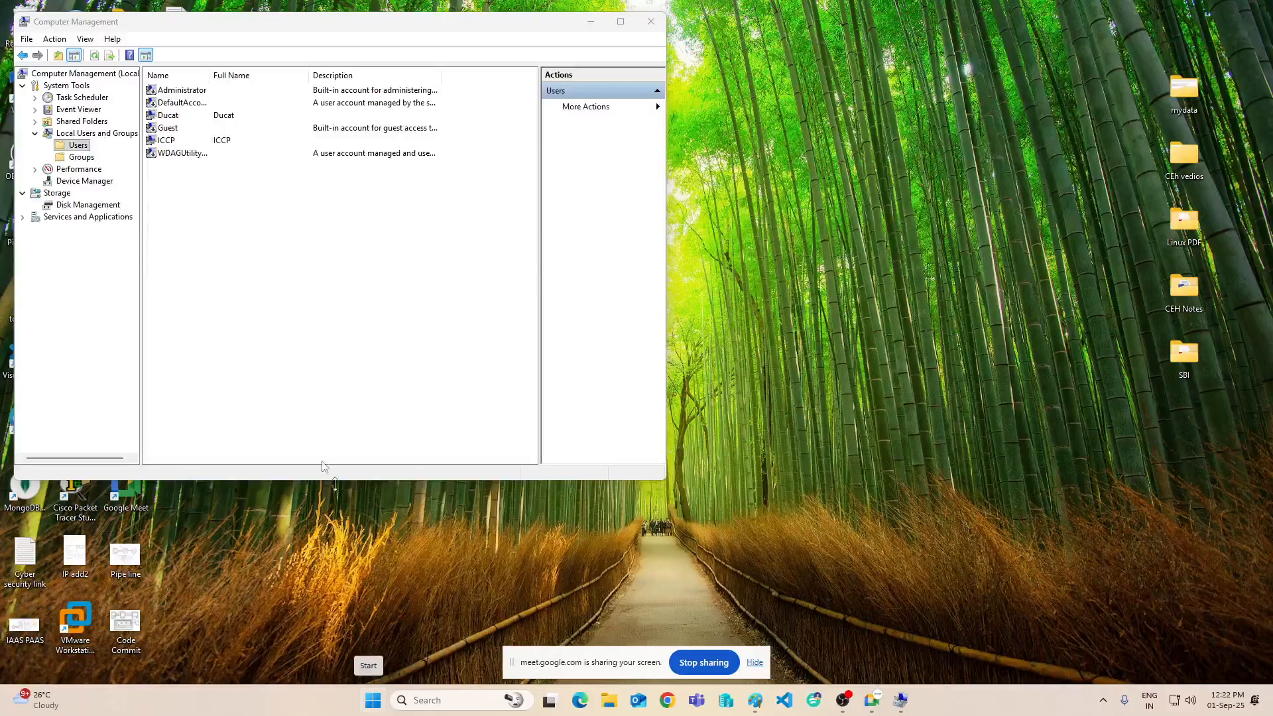
{"action": "left_click", "coordinate": [236, 363]}
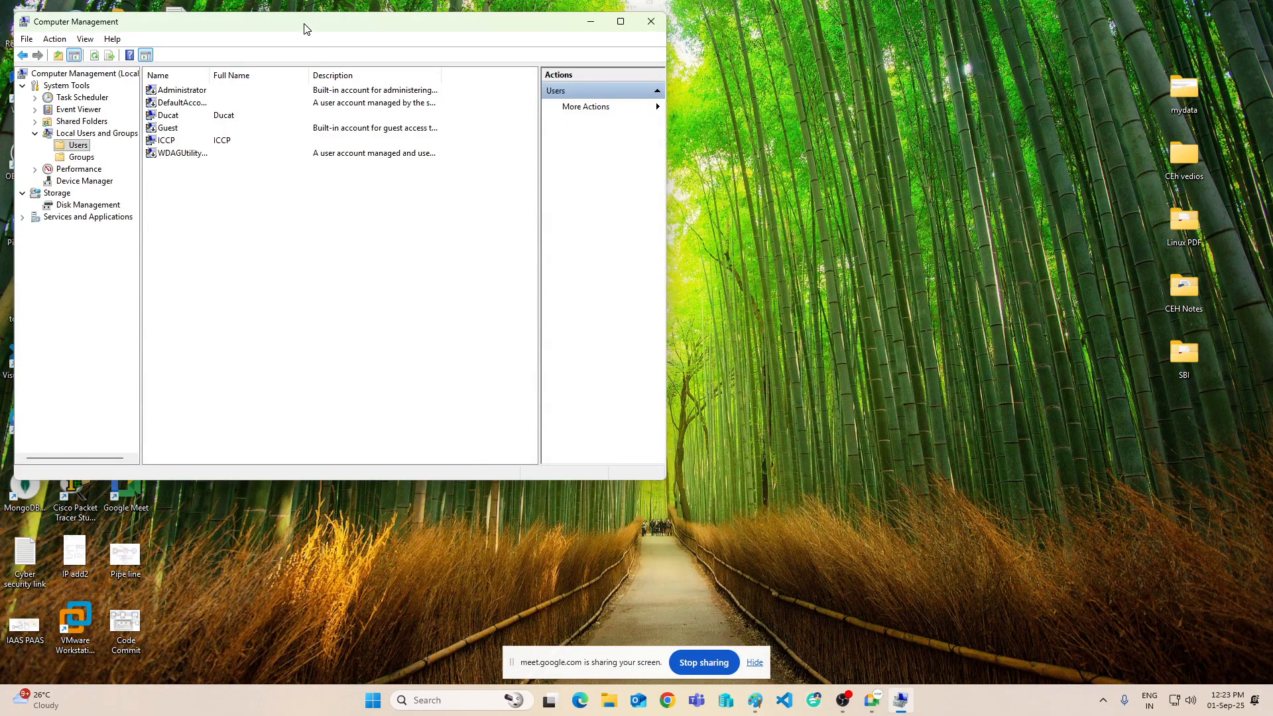
- Move the window aside, review the Administrator account's options, then close Computer Management
{"action": "left_click_drag", "start_coordinate": [305, 26], "coordinate": [454, 47]}
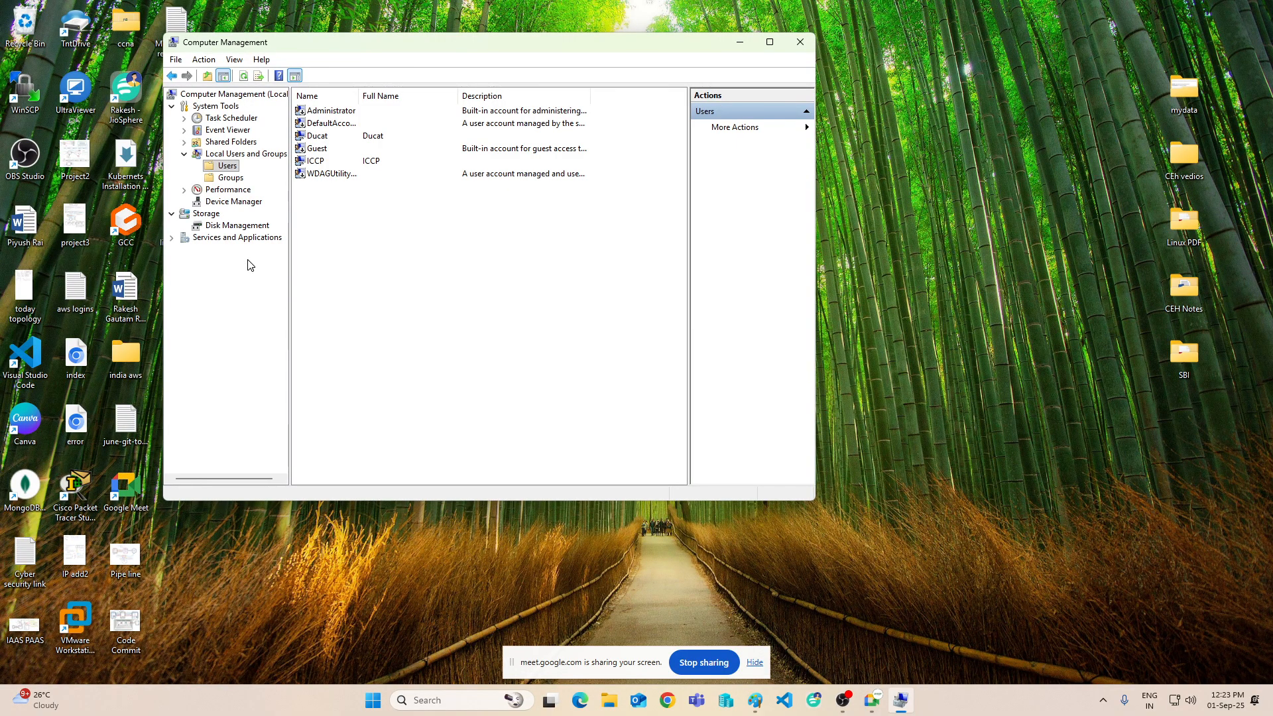
{"action": "right_click", "coordinate": [312, 112]}
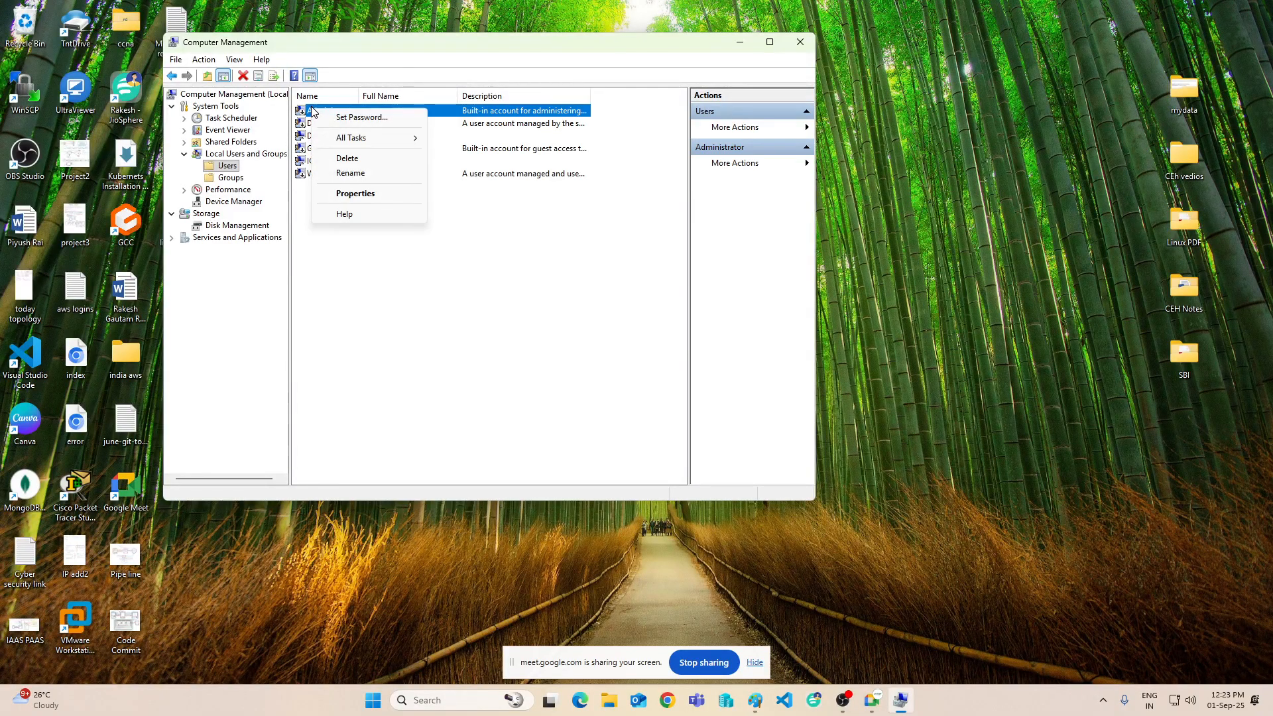
{"action": "left_click", "coordinate": [345, 296]}
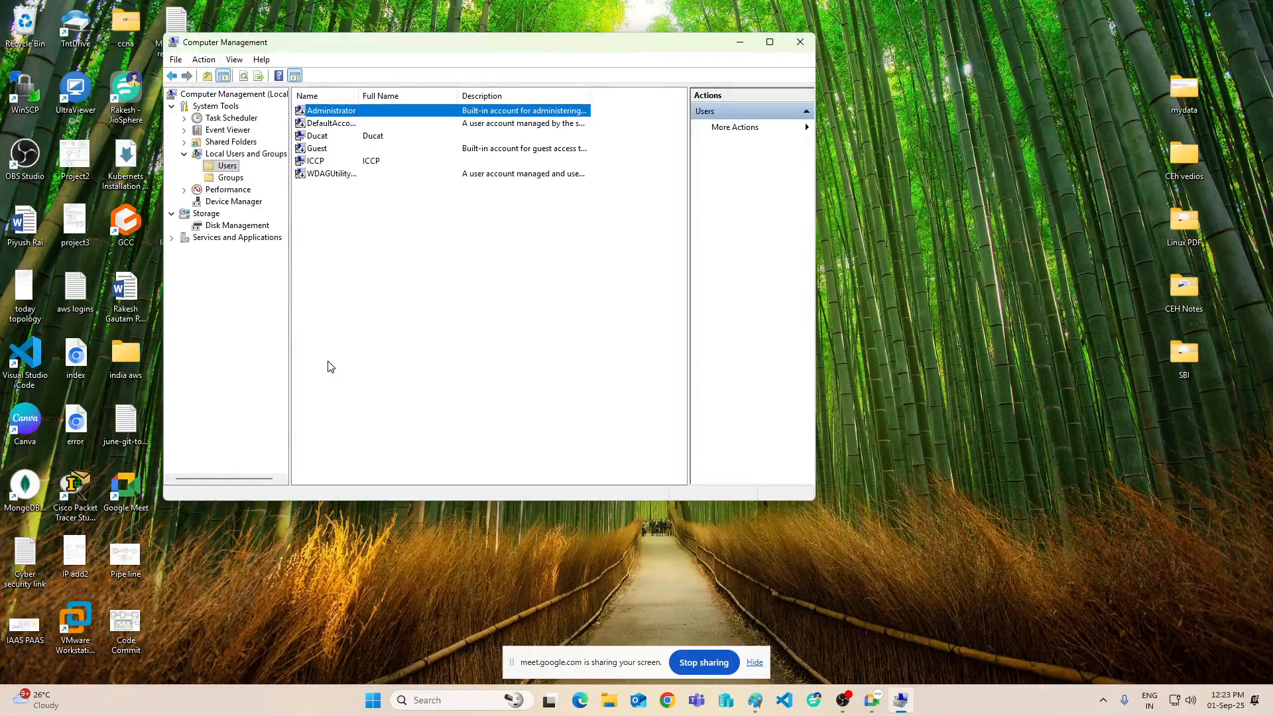
{"action": "right_click", "coordinate": [345, 108]}
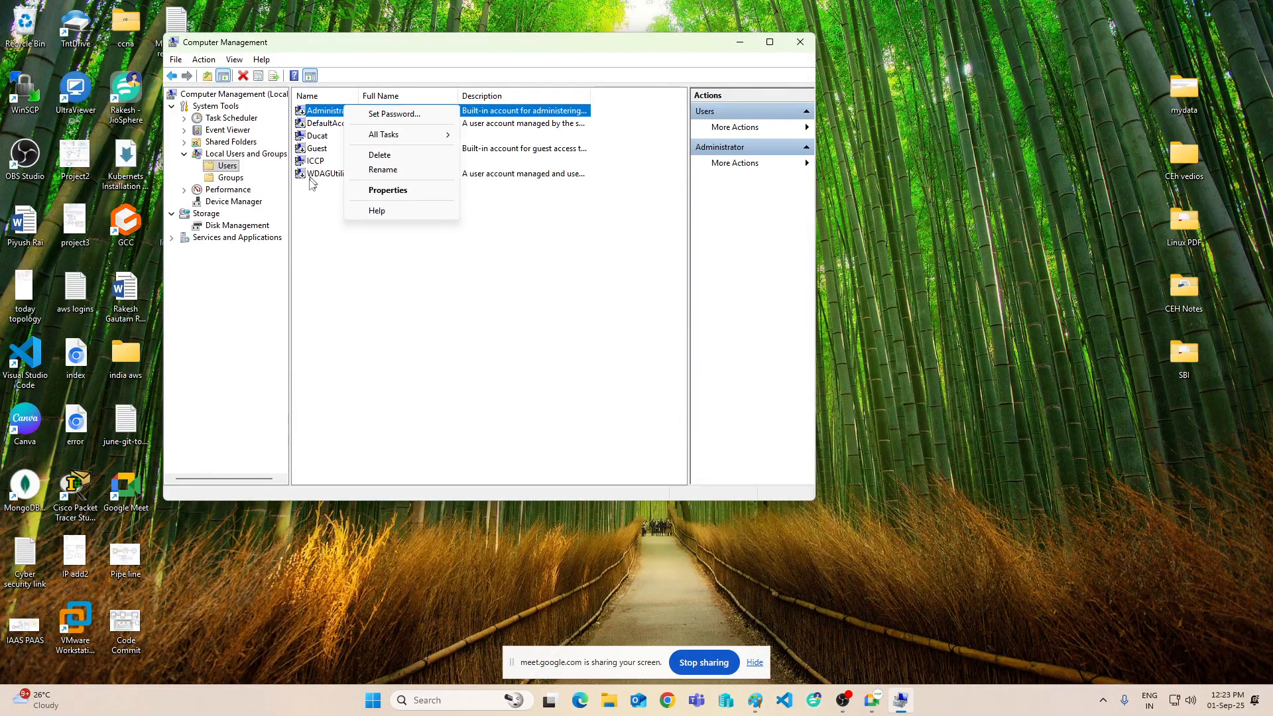
{"action": "left_click", "coordinate": [392, 329]}
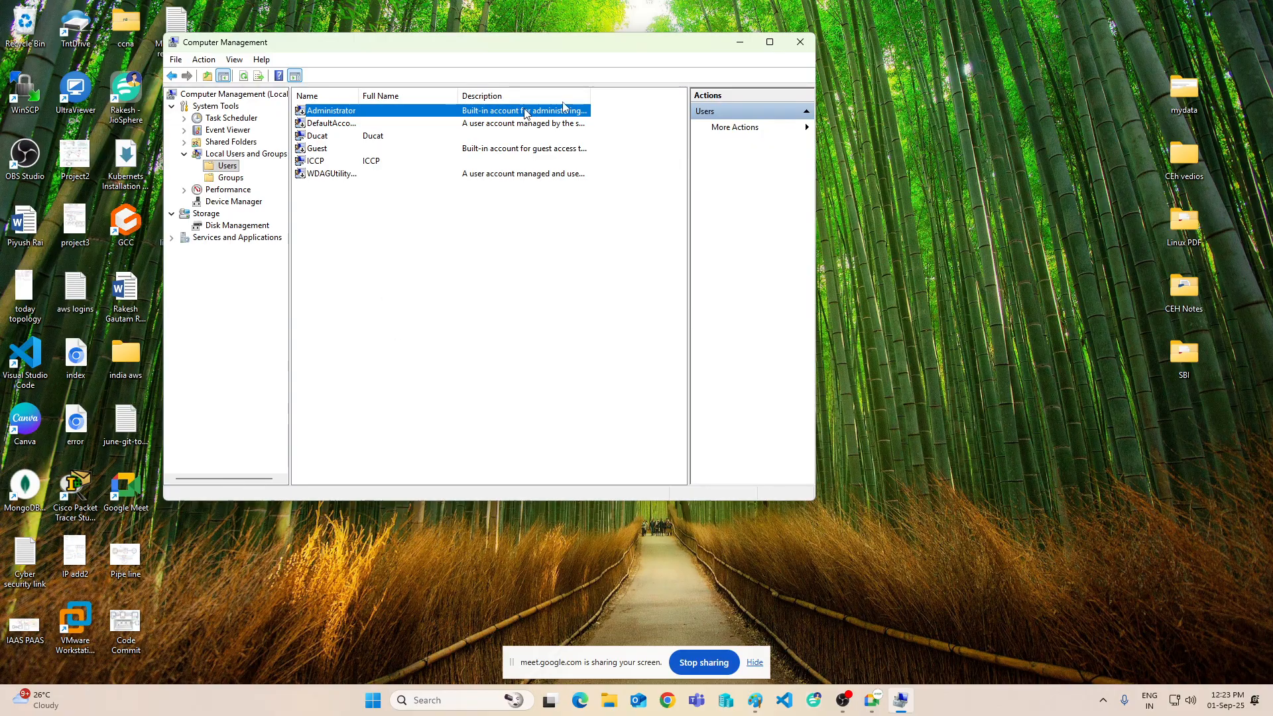
{"action": "left_click", "coordinate": [800, 42]}
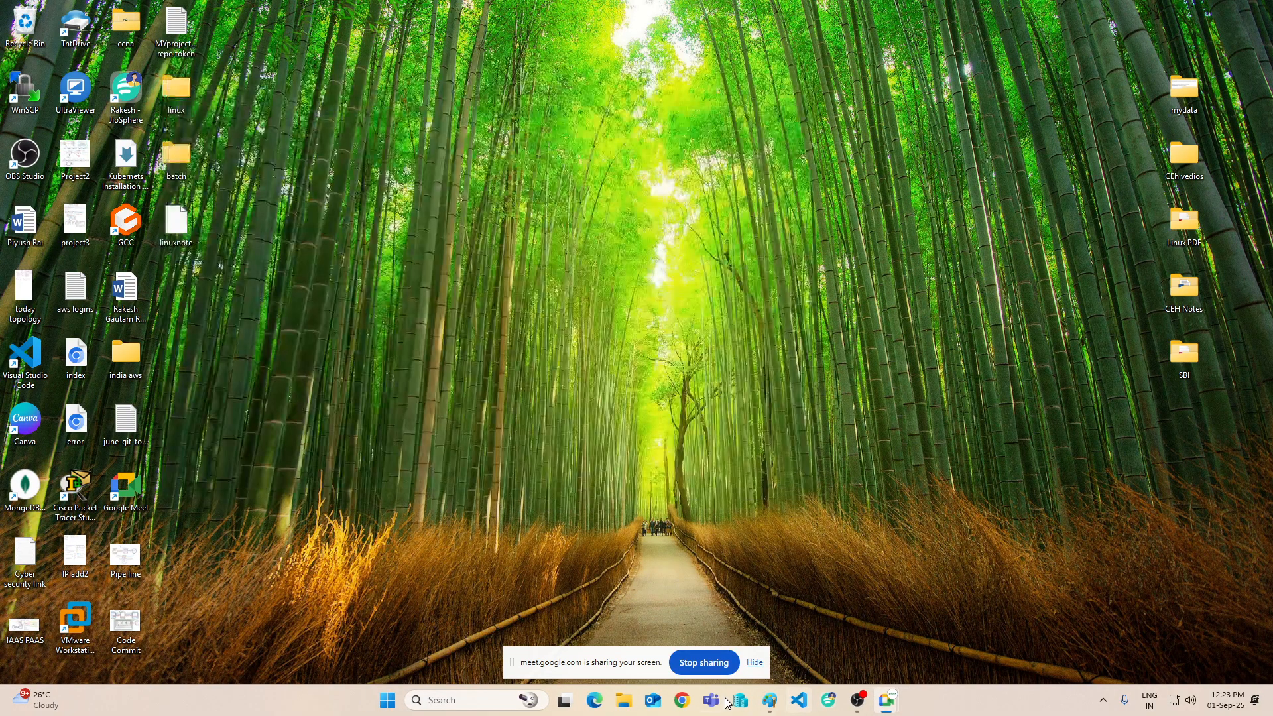
- Turn off the RHEL-VM1 virtual machine in Hyper-V Manager
{"action": "left_click", "coordinate": [740, 701]}
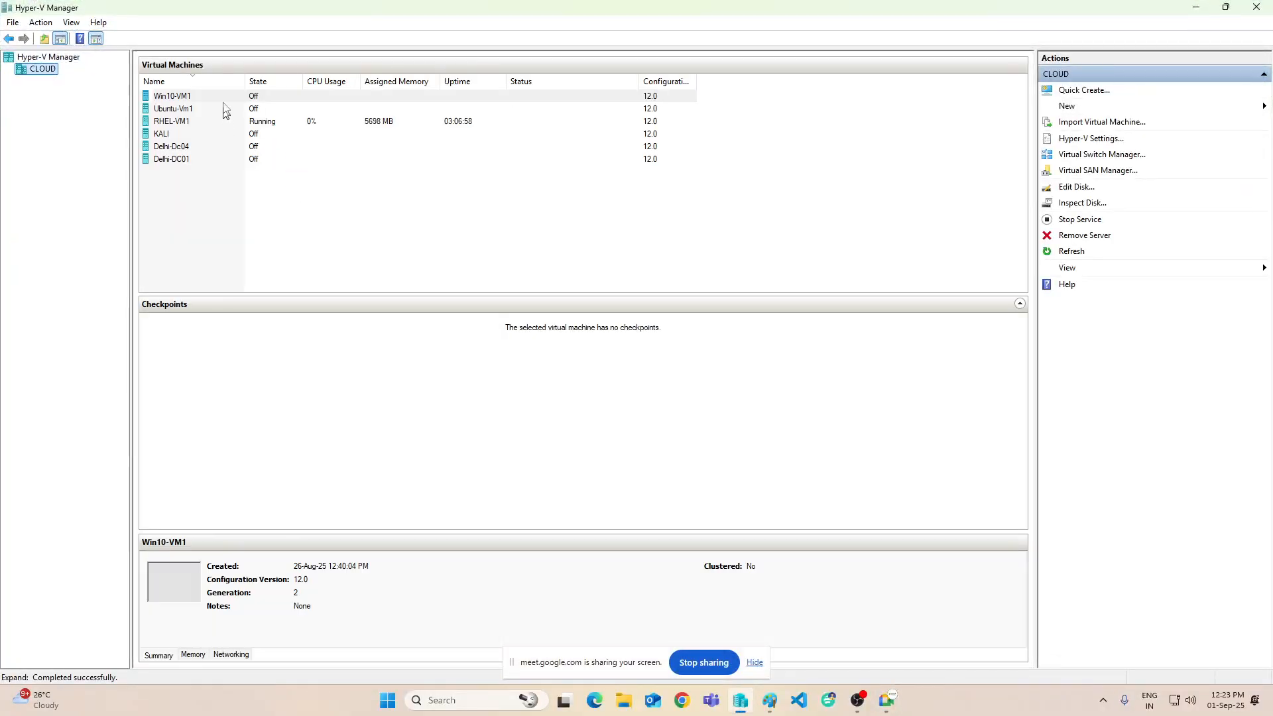
{"action": "right_click", "coordinate": [174, 120]}
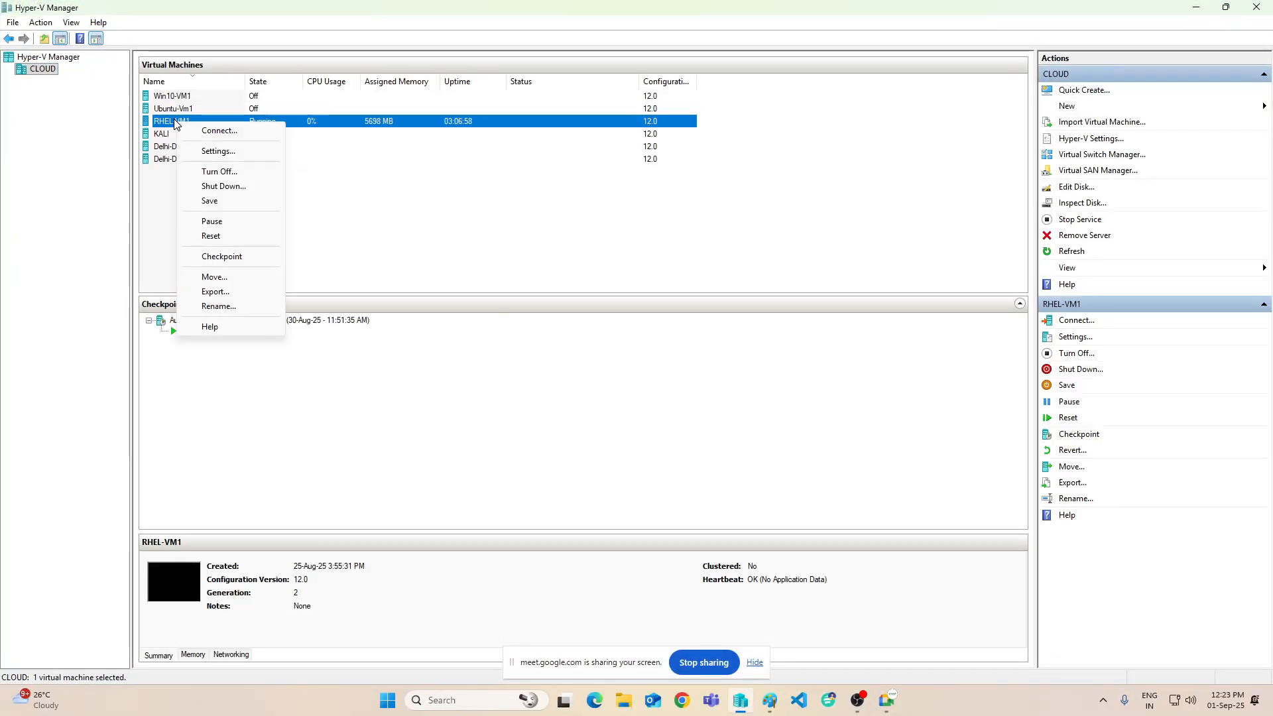
{"action": "left_click", "coordinate": [219, 171]}
{"action": "left_click", "coordinate": [385, 207]}
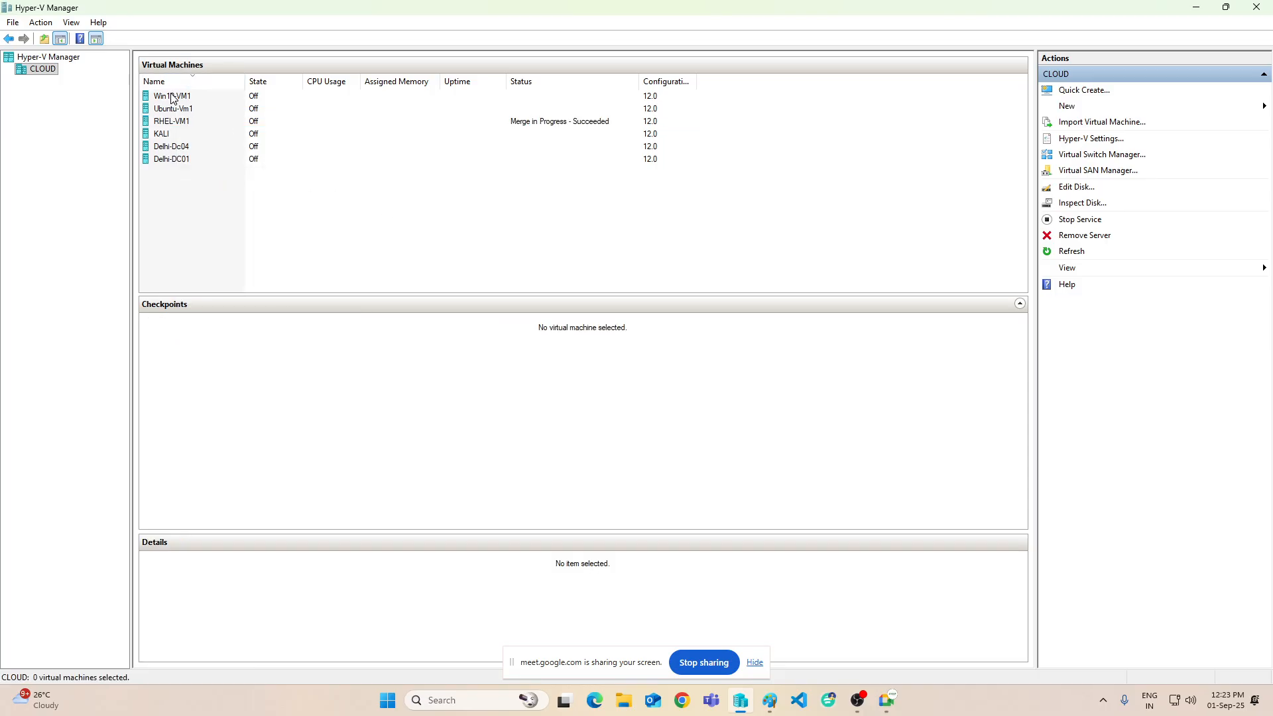
- Connect to Win10-VM1, start it, and set its display size to Full Screen
{"action": "right_click", "coordinate": [171, 147]}
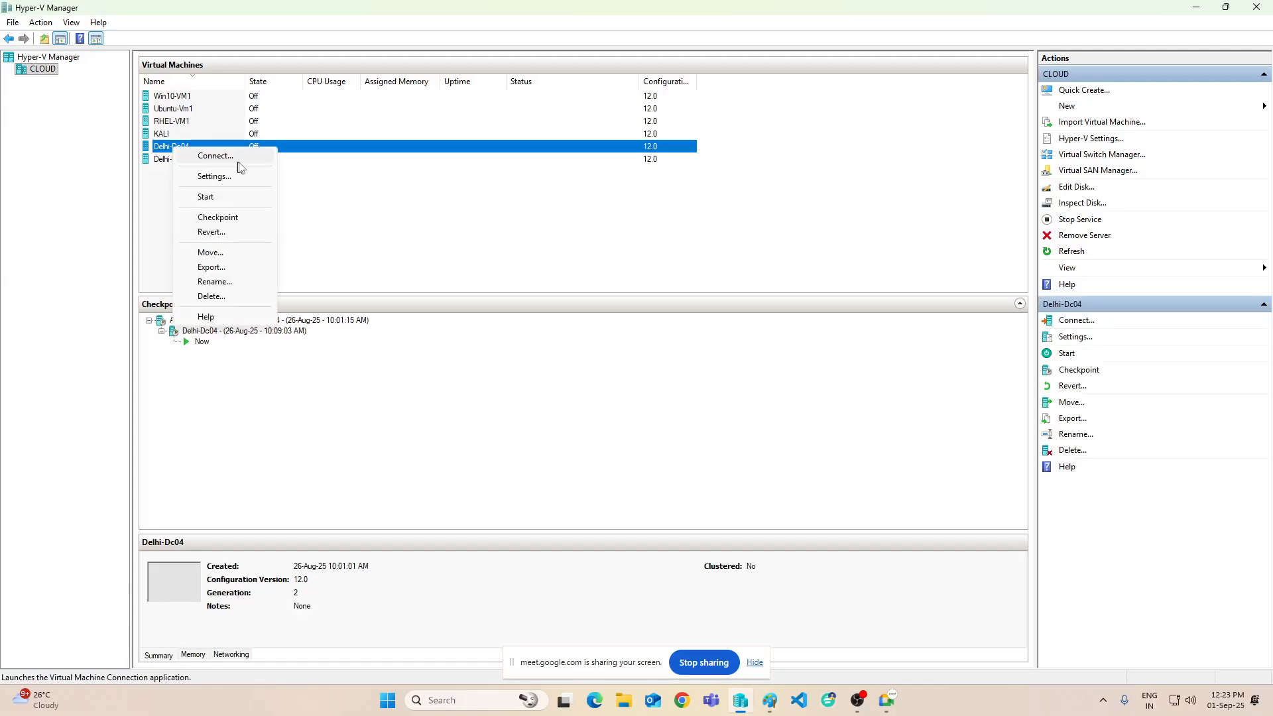
{"action": "right_click", "coordinate": [172, 96]}
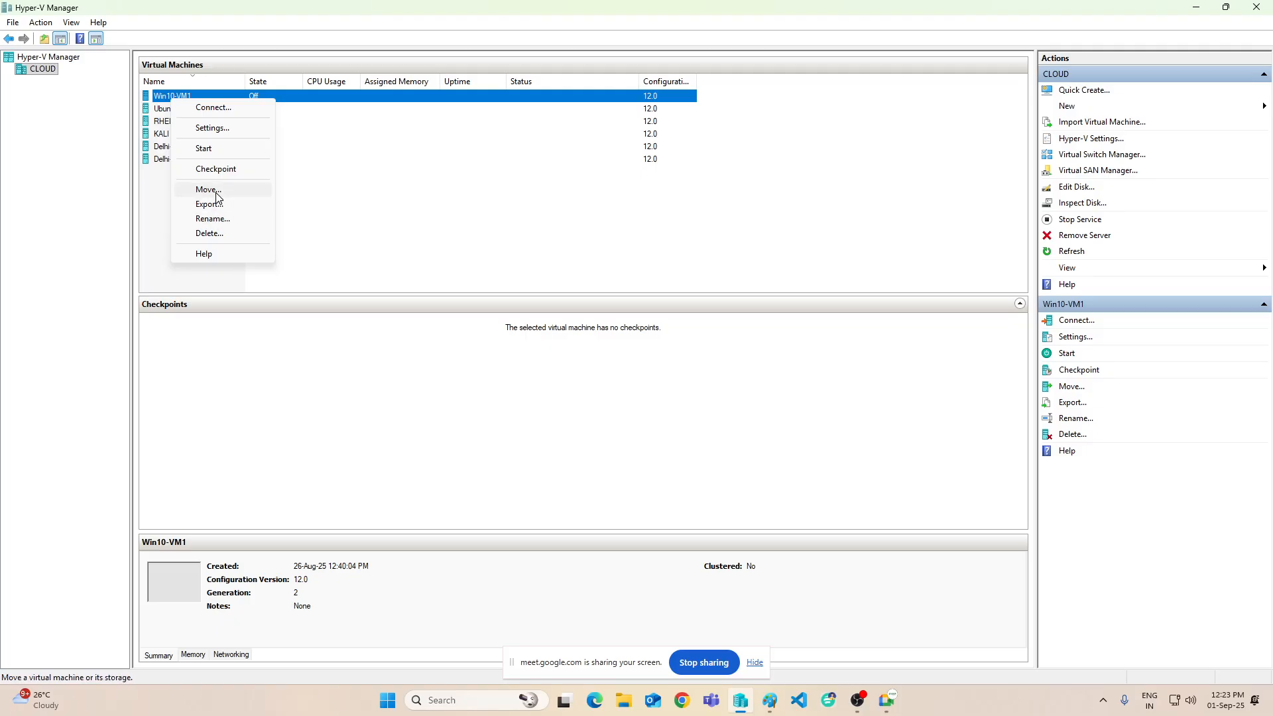
{"action": "left_click", "coordinate": [373, 190]}
{"action": "left_click", "coordinate": [170, 100]}
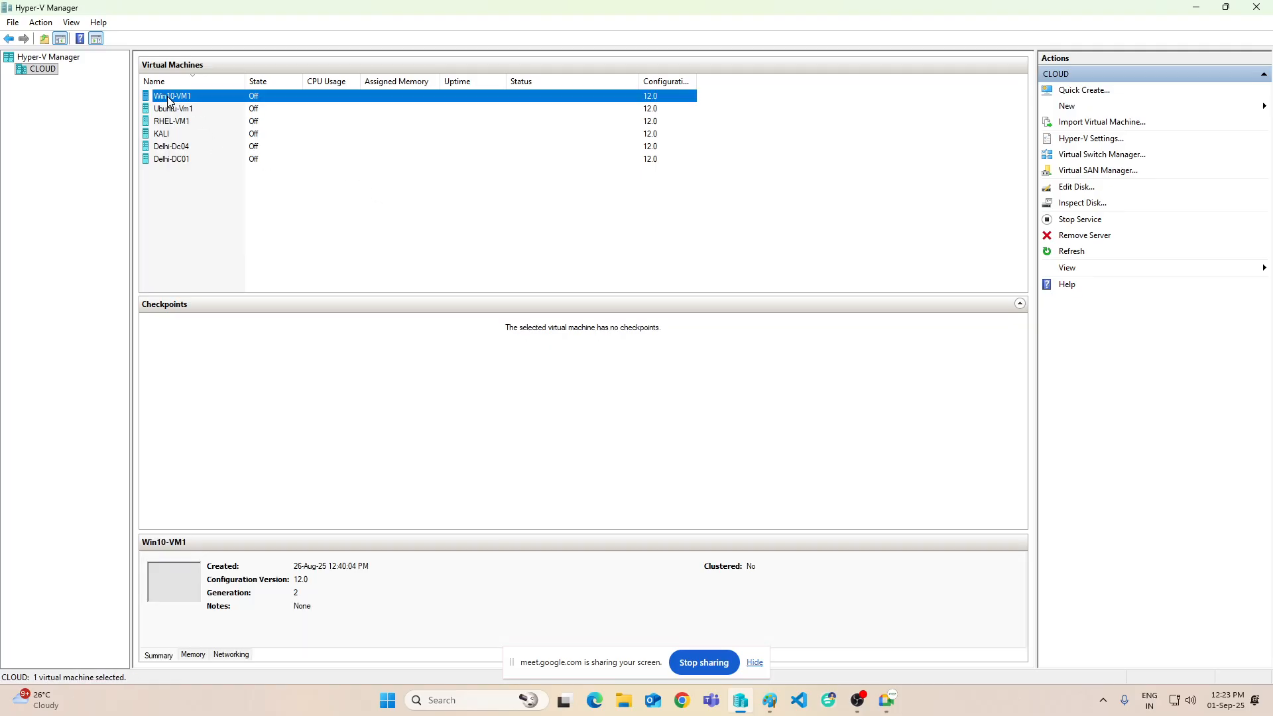
{"action": "right_click", "coordinate": [166, 97]}
{"action": "left_click", "coordinate": [218, 108]}
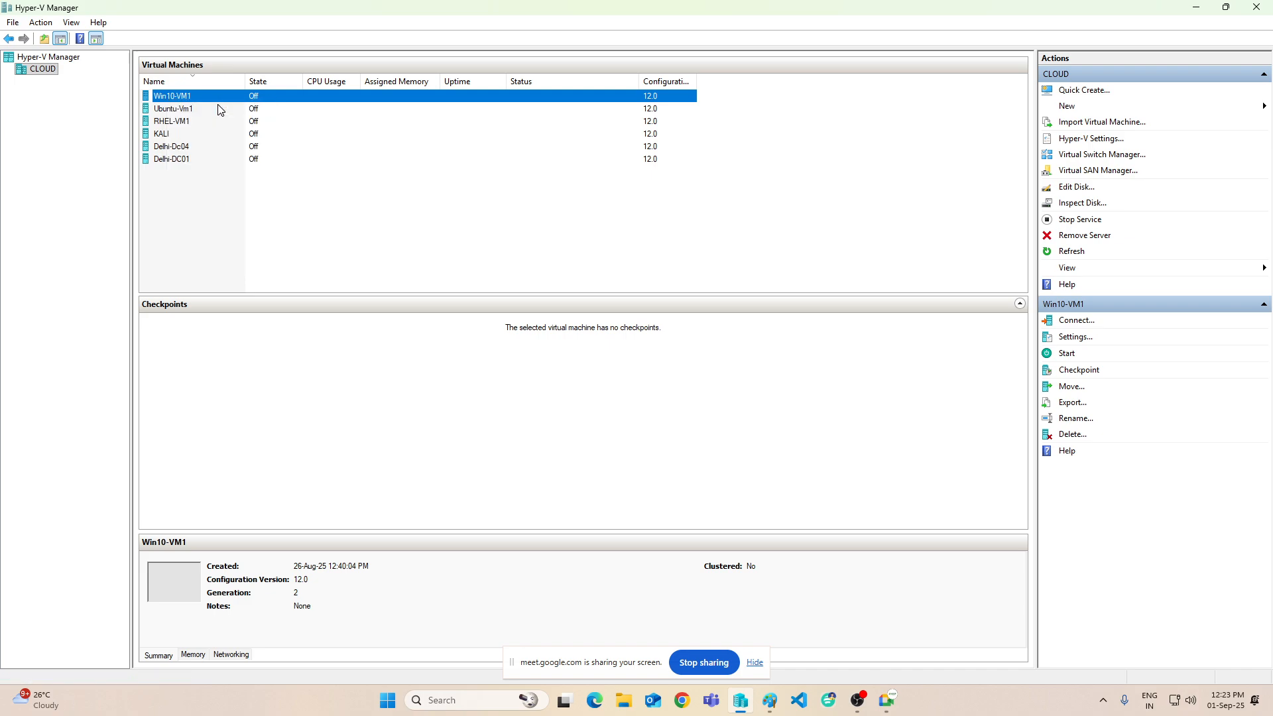
{"action": "left_click", "coordinate": [570, 217]}
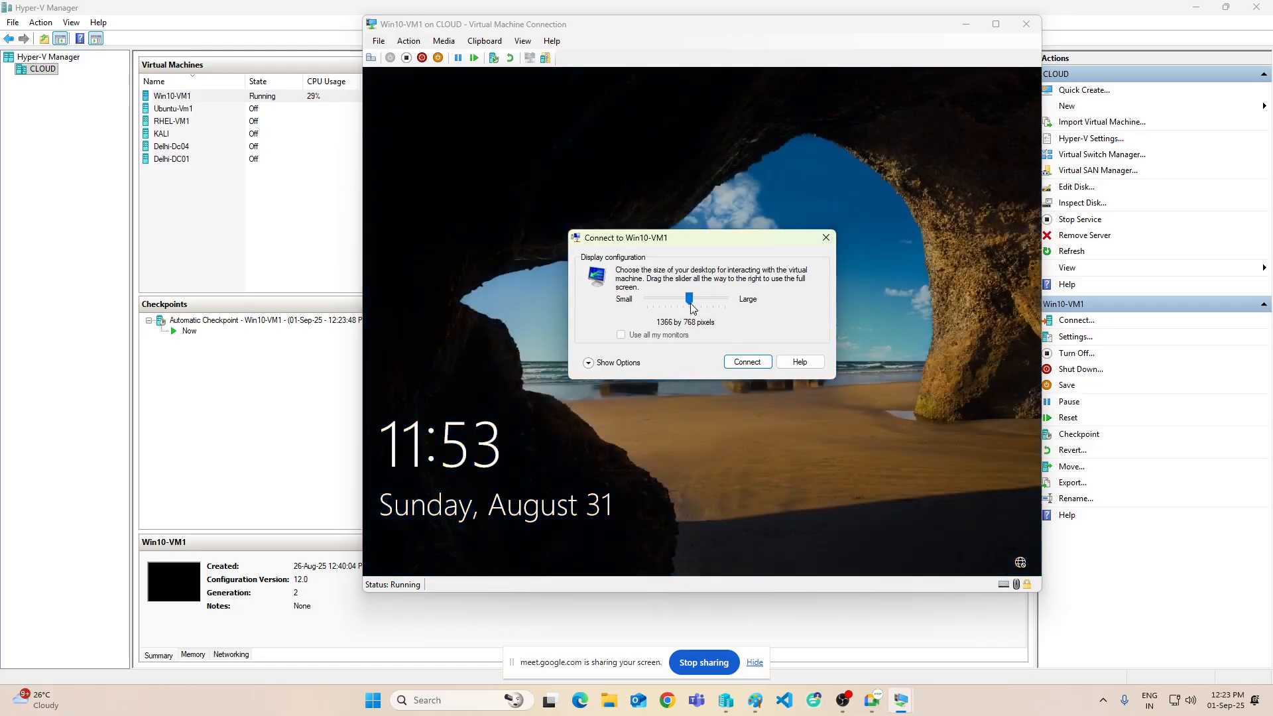
{"action": "left_click_drag", "start_coordinate": [690, 299], "coordinate": [725, 299]}
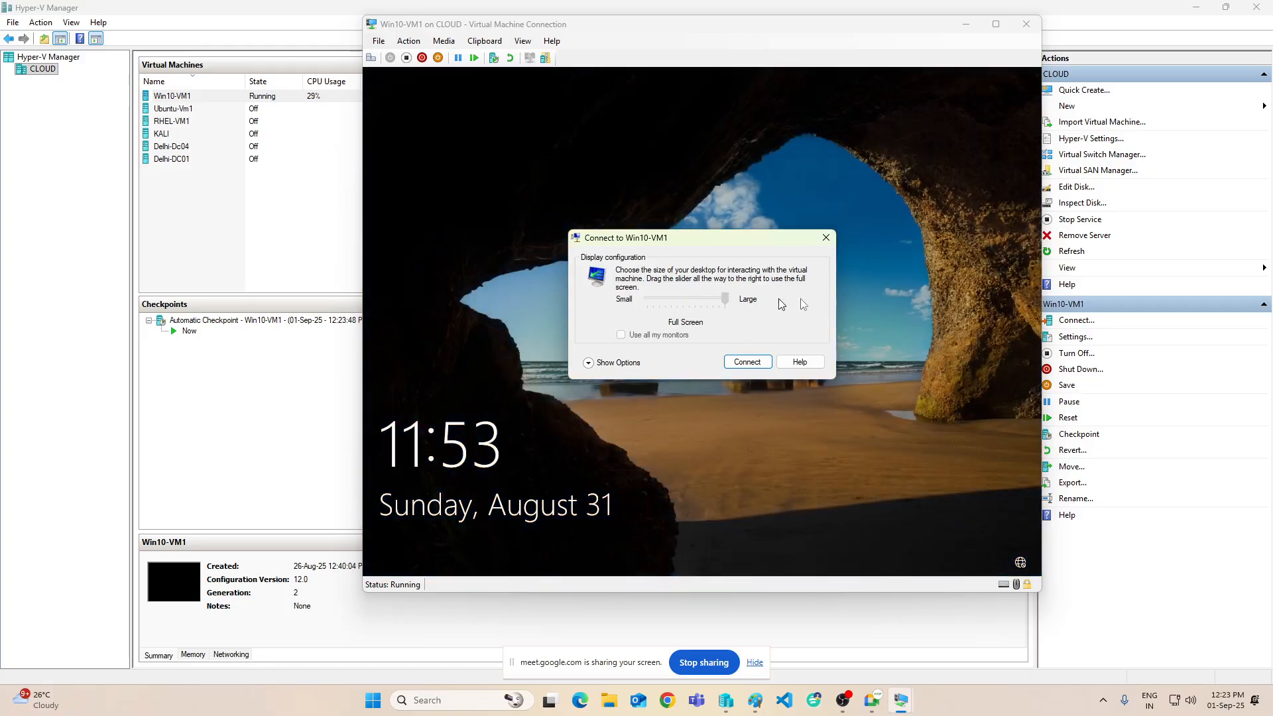
- Connect to Win10-VM1 at full screen and sign in, retrying after an incorrect password
{"action": "left_click", "coordinate": [741, 360]}
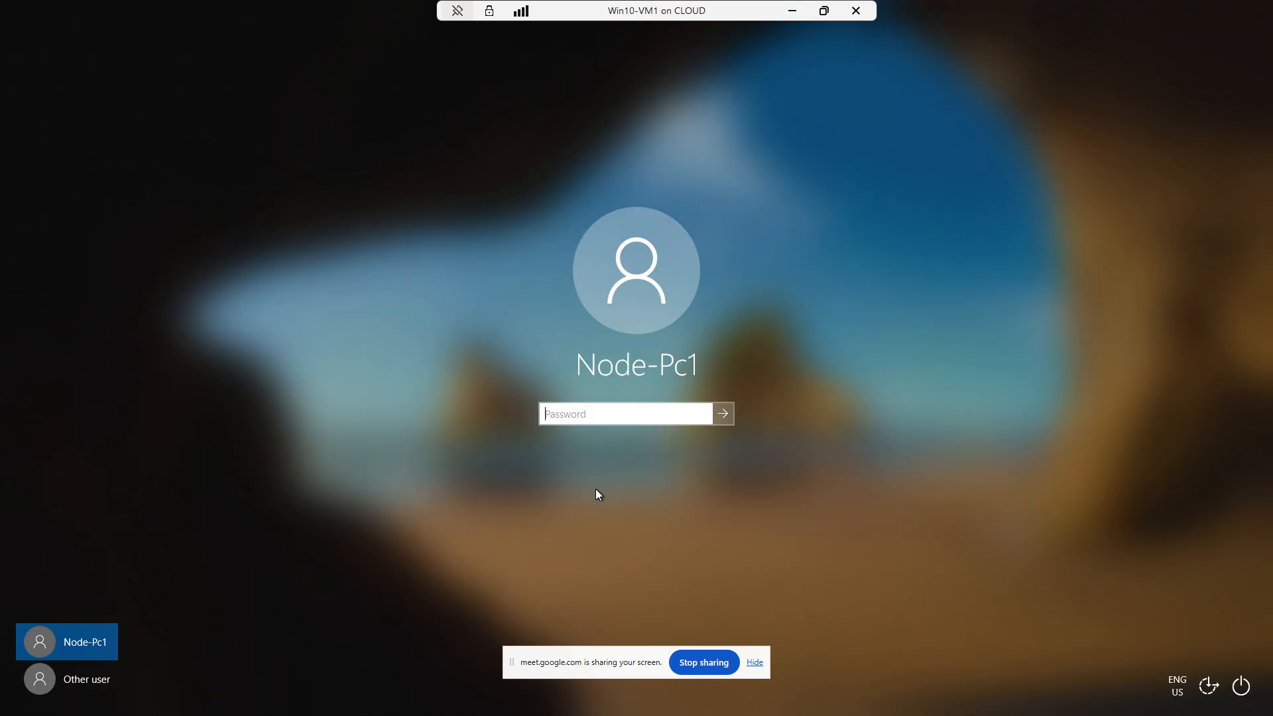
{"action": "type", "text": "•••••••••"}
{"action": "key", "text": "Return"}
{"action": "key", "text": "Return"}
{"action": "type", "text": "•••••••••"}
{"action": "key", "text": "Return"}
{"action": "key", "text": "Return"}
{"action": "type", "text": "•••••••"}
{"action": "key", "text": "Return"}
{"action": "key", "text": "Return"}
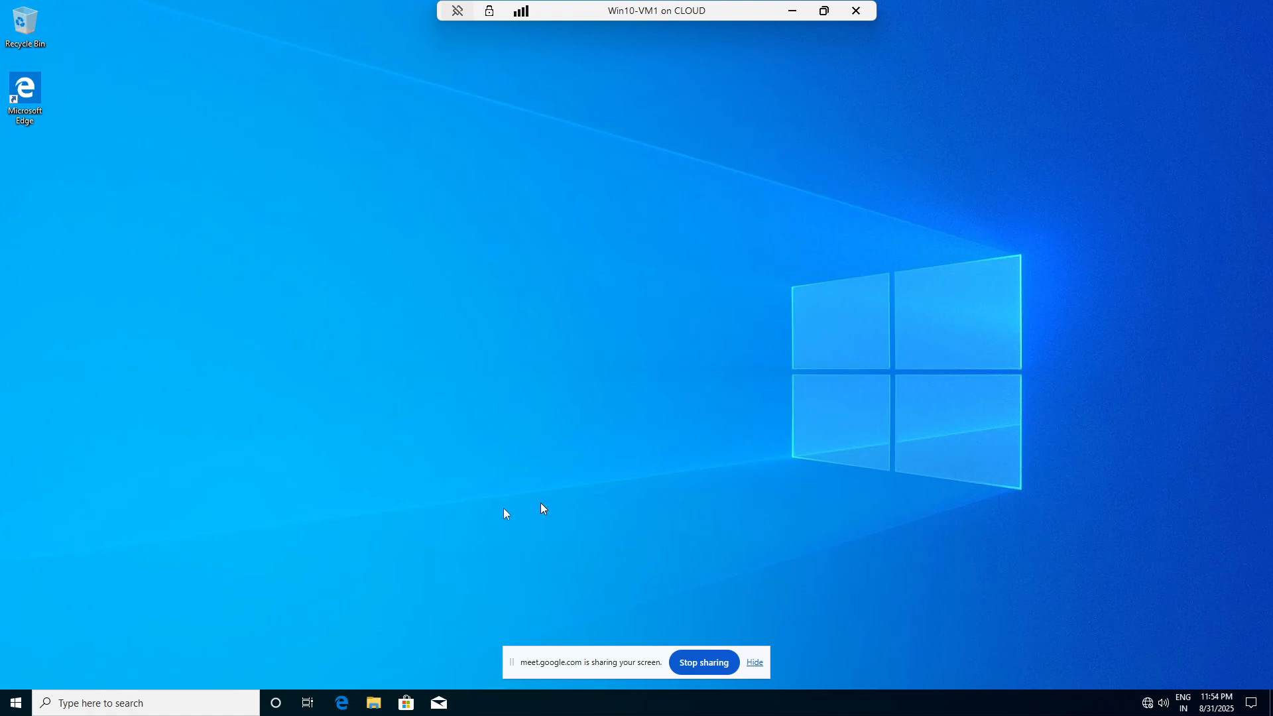
- Open Computer Management inside the VM and list the local user accounts
{"action": "right_click", "coordinate": [15, 701]}
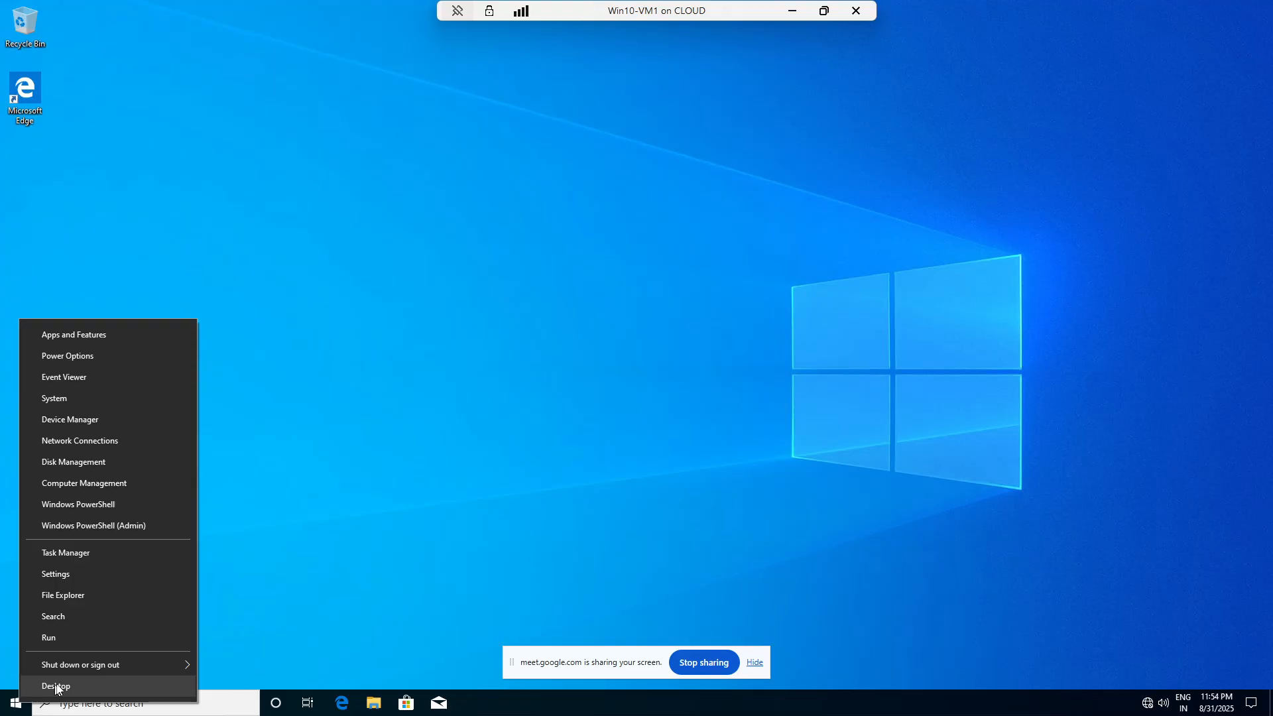
{"action": "left_click", "coordinate": [98, 483]}
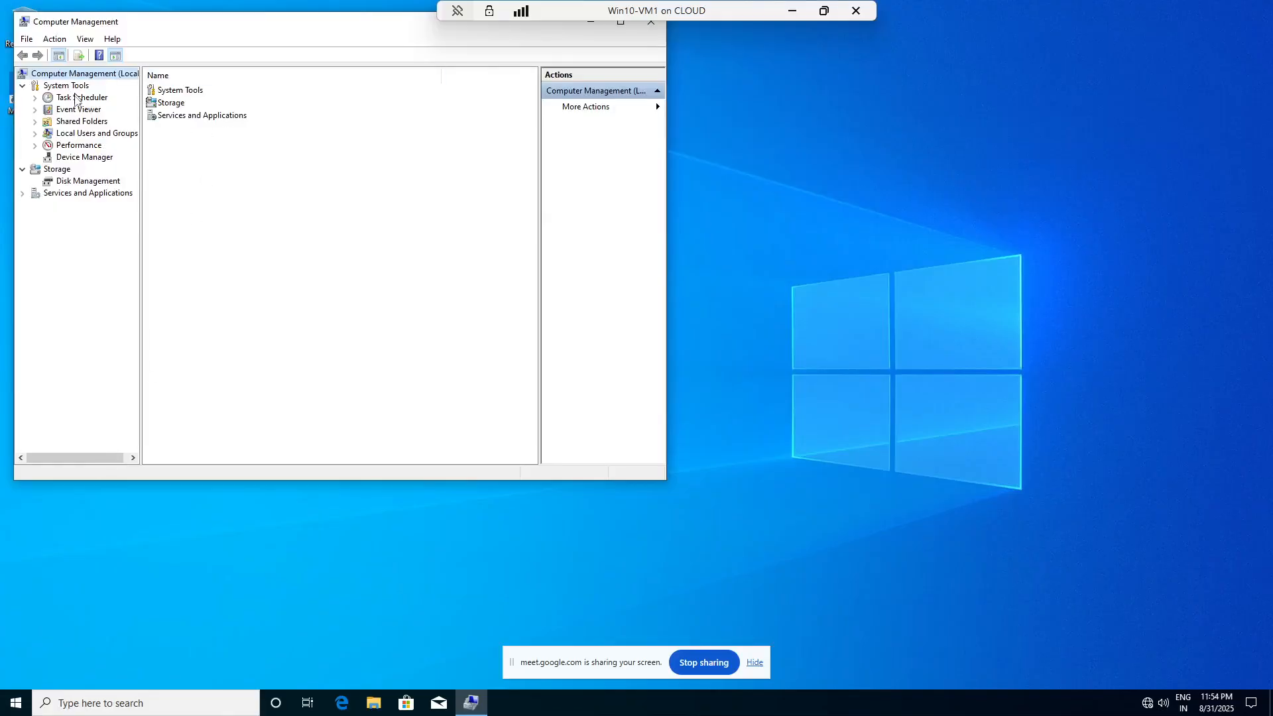
{"action": "double_click", "coordinate": [86, 135]}
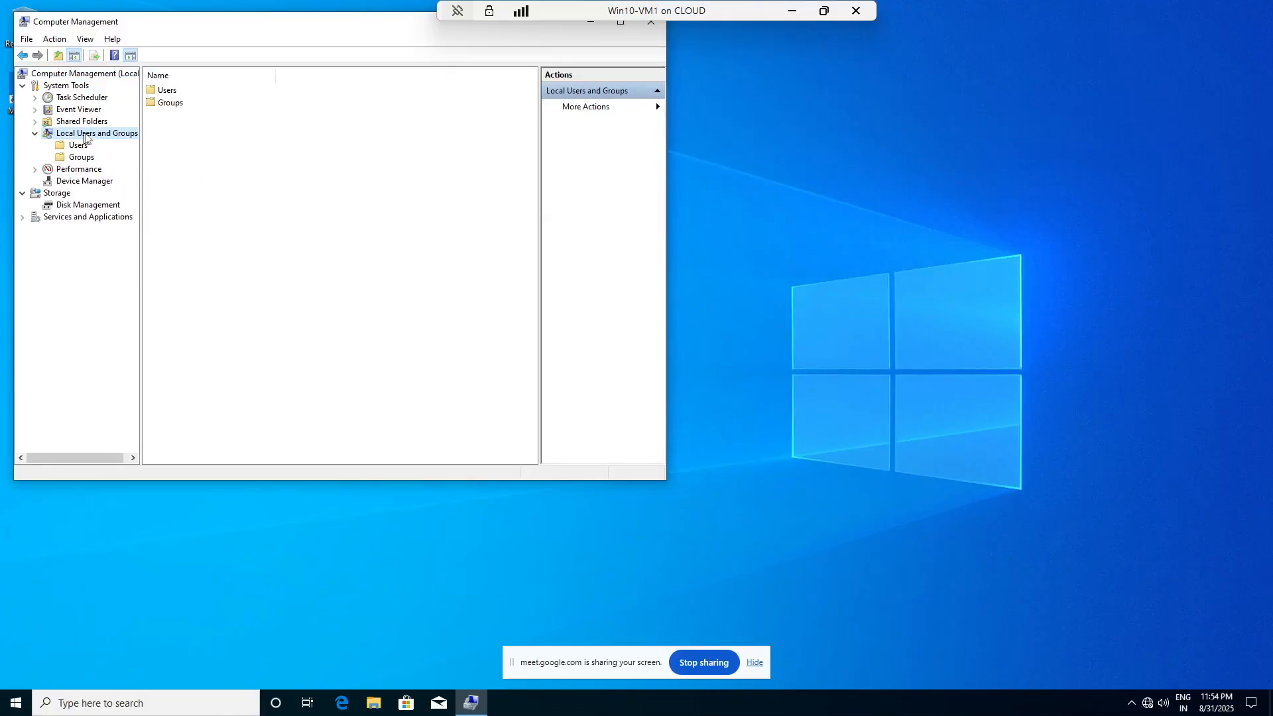
{"action": "double_click", "coordinate": [171, 91]}
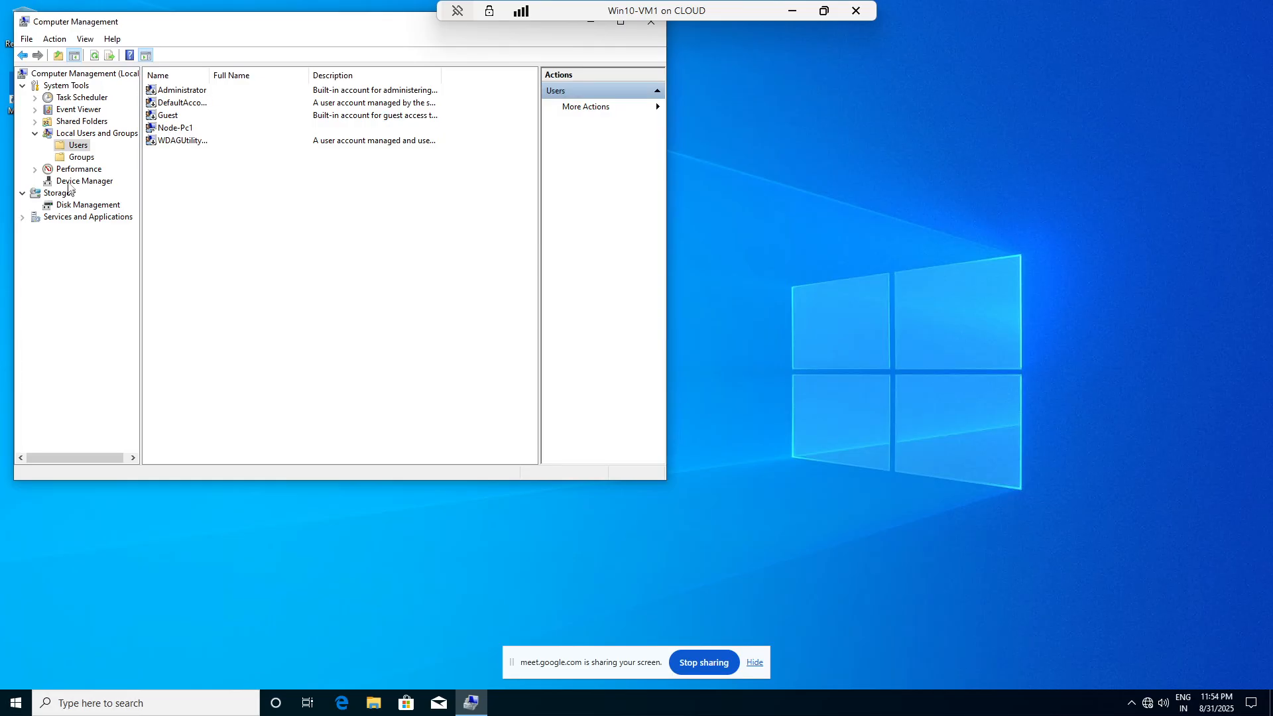
- Try enabling Administrator in its properties, dismiss the password-policy error, and cancel
{"action": "right_click", "coordinate": [190, 93]}
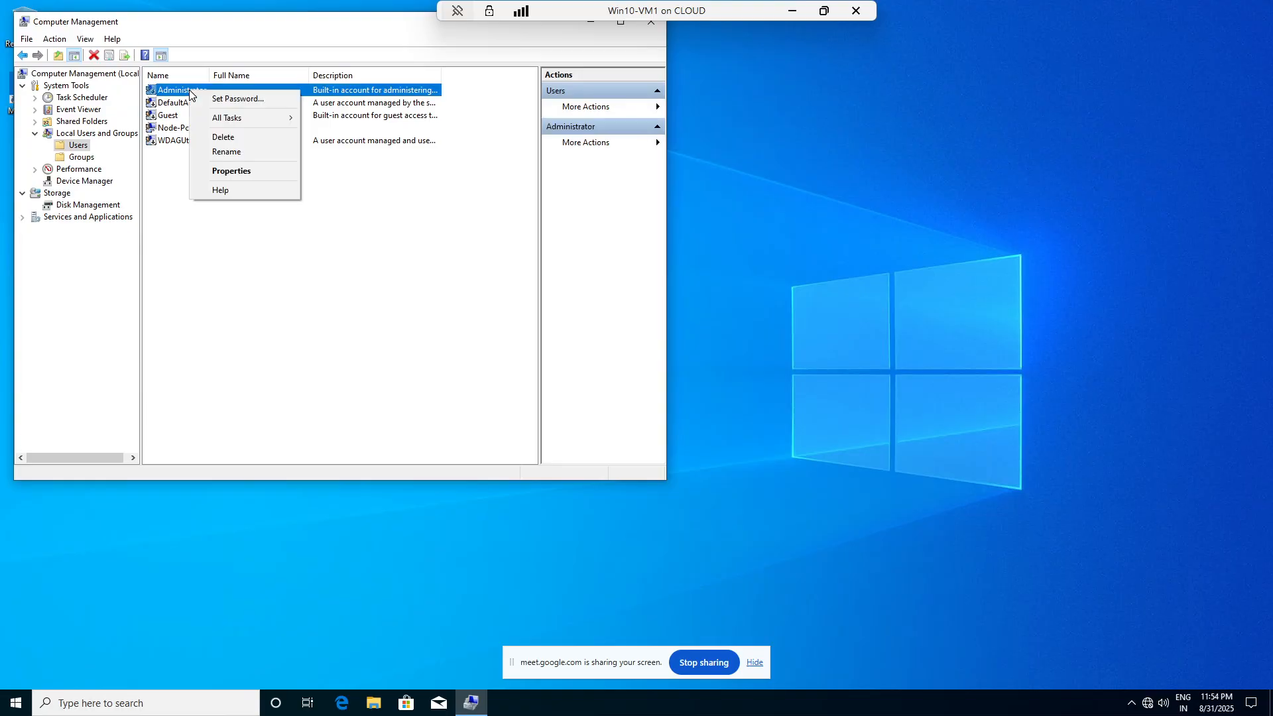
{"action": "left_click", "coordinate": [237, 173]}
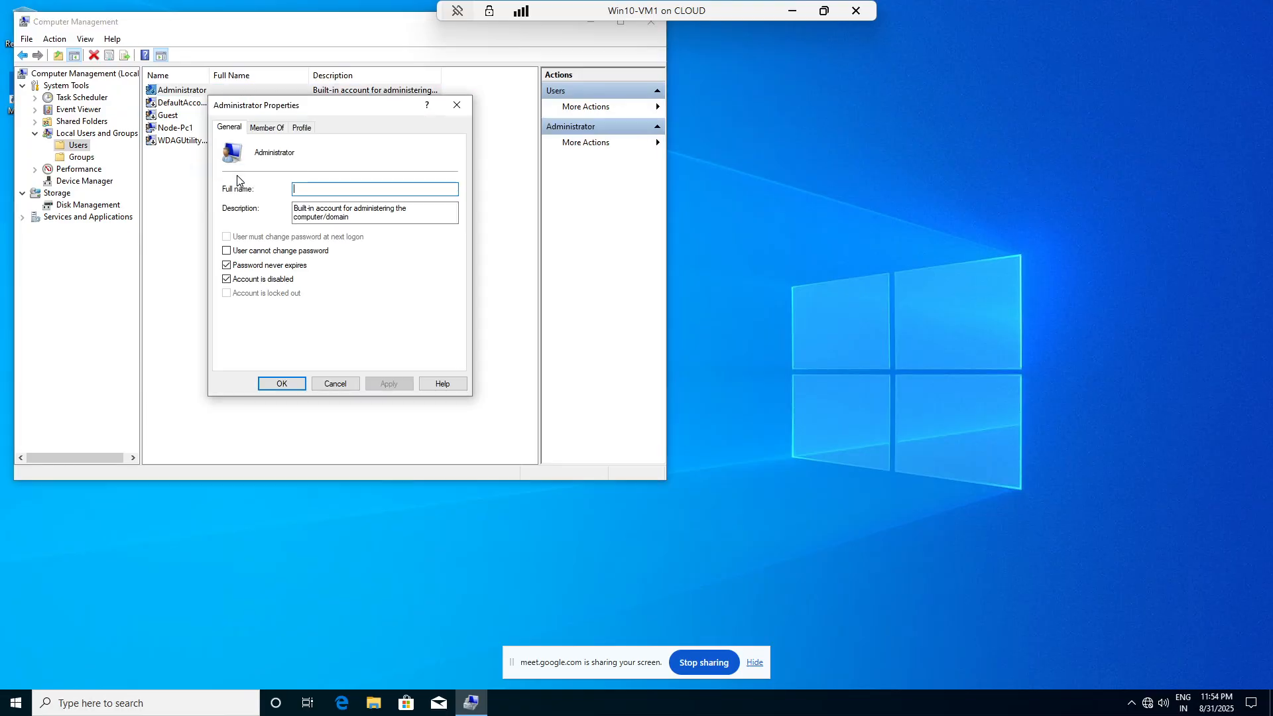
{"action": "left_click", "coordinate": [226, 264]}
{"action": "left_click", "coordinate": [226, 264]}
{"action": "left_click", "coordinate": [226, 279]}
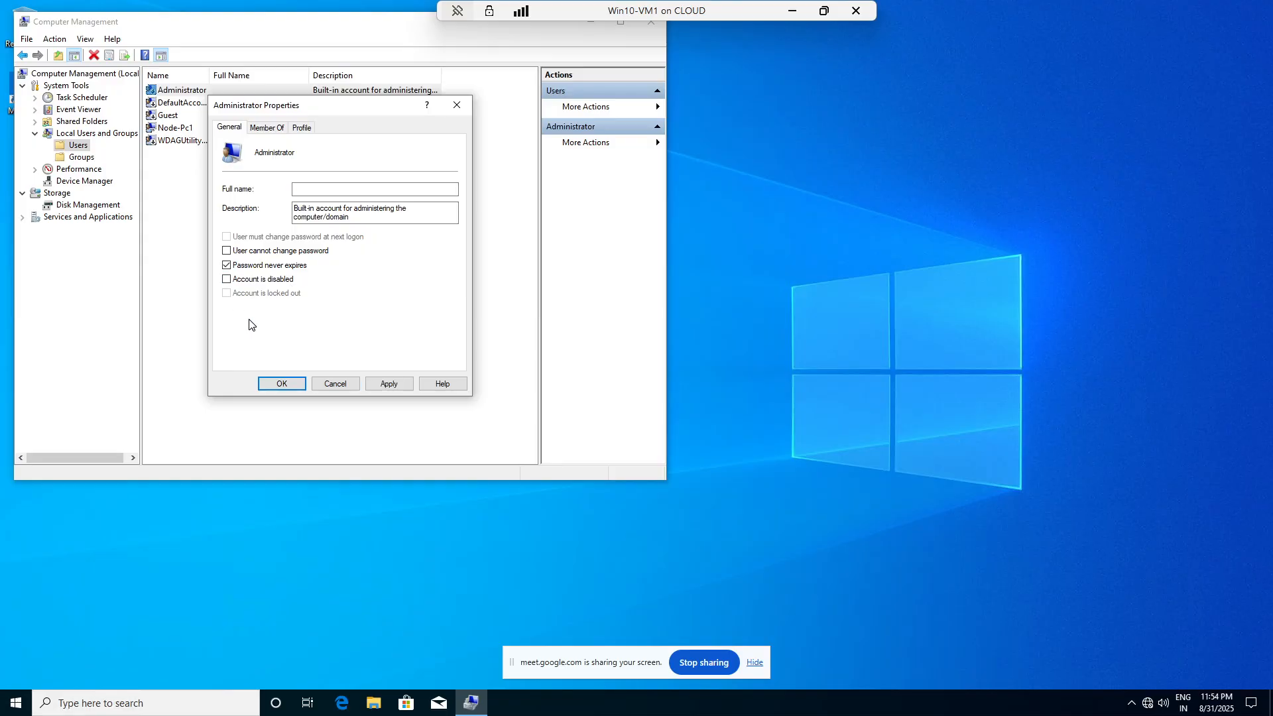
{"action": "left_click", "coordinate": [389, 384]}
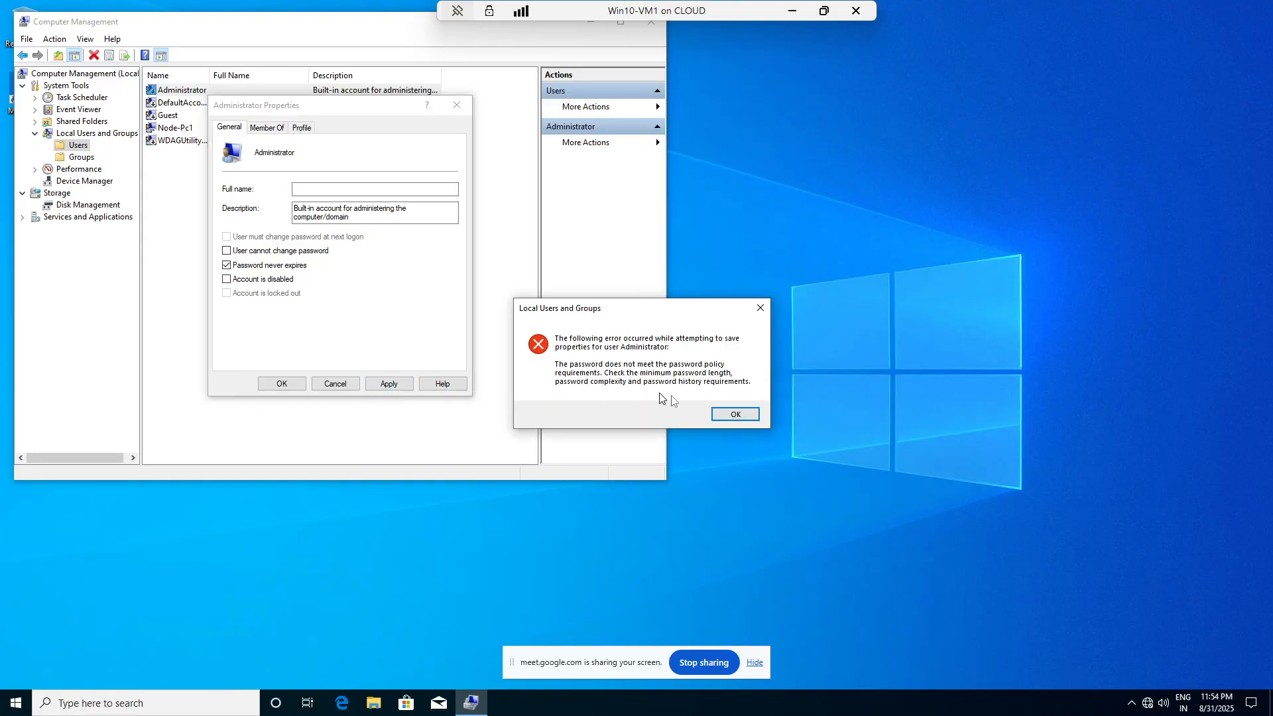
{"action": "left_click", "coordinate": [734, 414]}
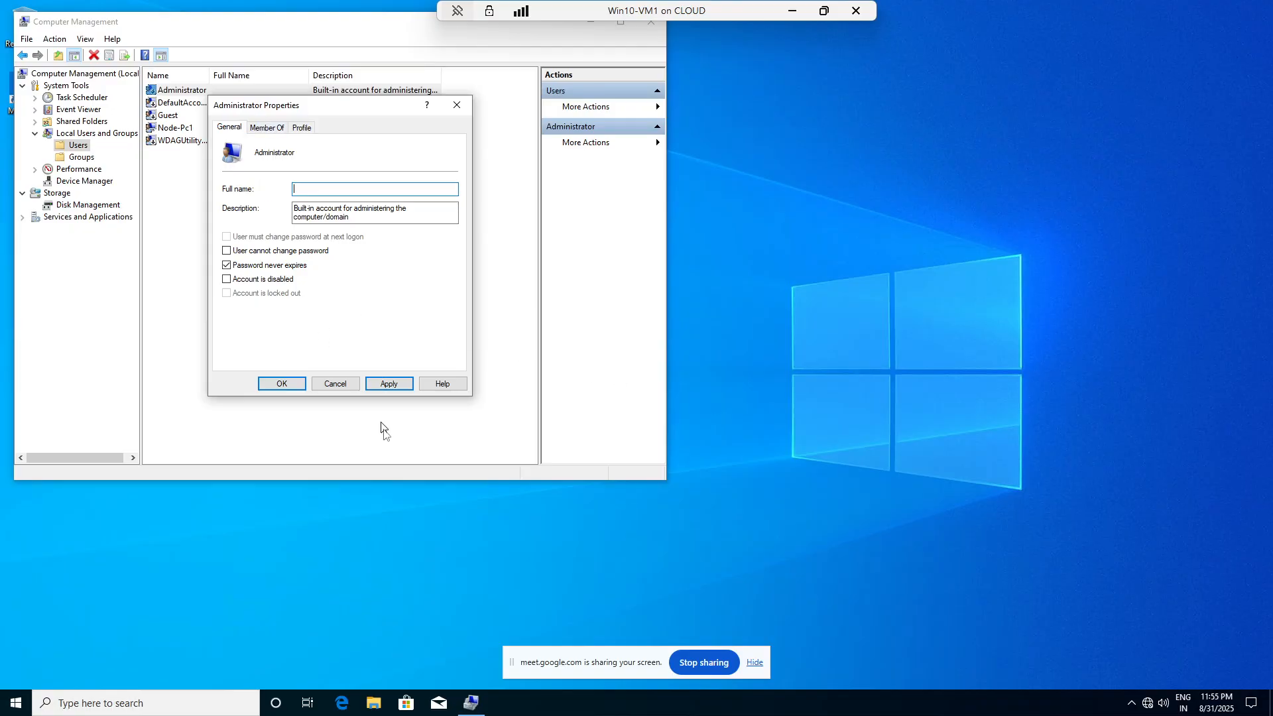
{"action": "left_click", "coordinate": [335, 387]}
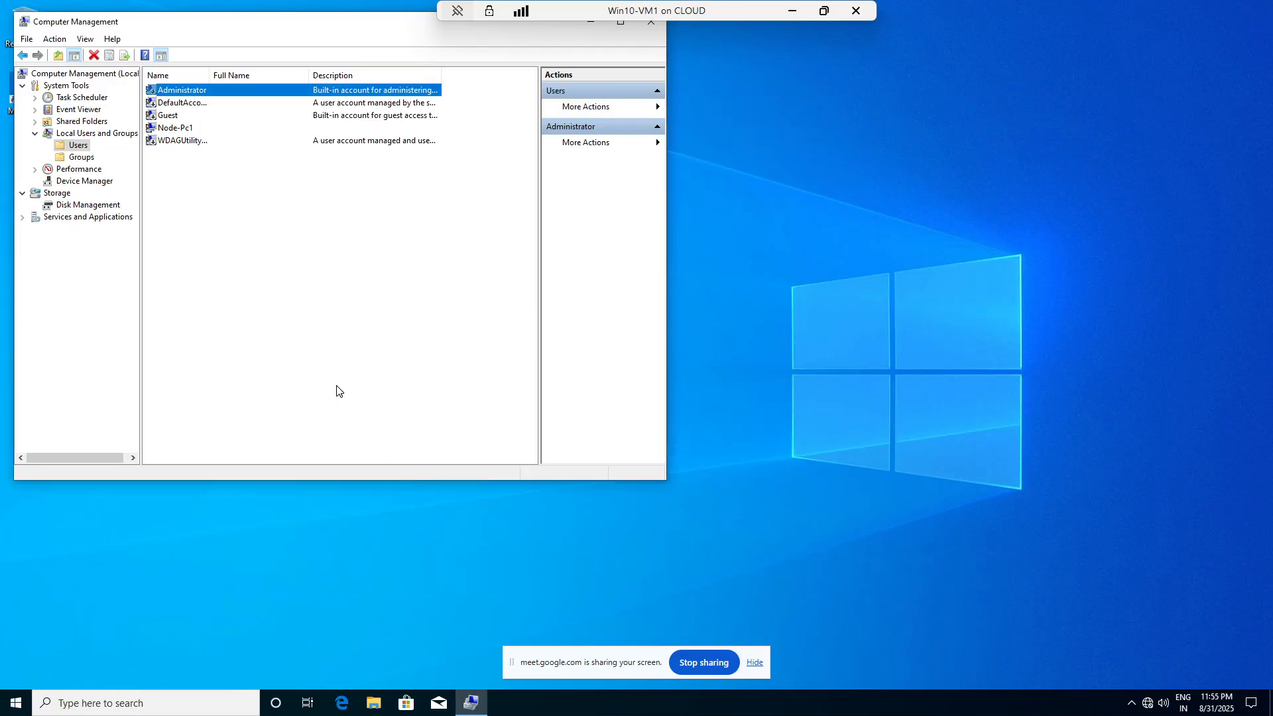
- Set a new Administrator password, retrying with a stronger one after the policy error
{"action": "right_click", "coordinate": [174, 93]}
{"action": "left_click", "coordinate": [225, 96]}
{"action": "left_click", "coordinate": [273, 318]}
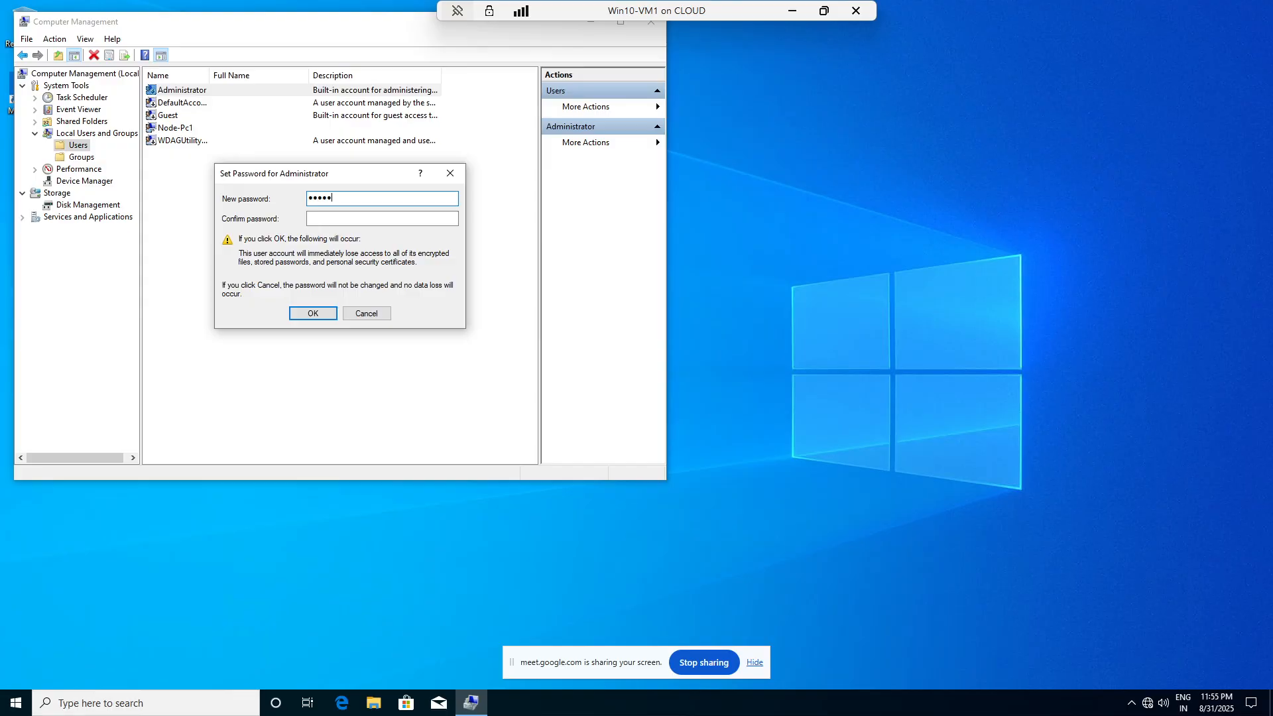
{"action": "key", "text": "Tab"}
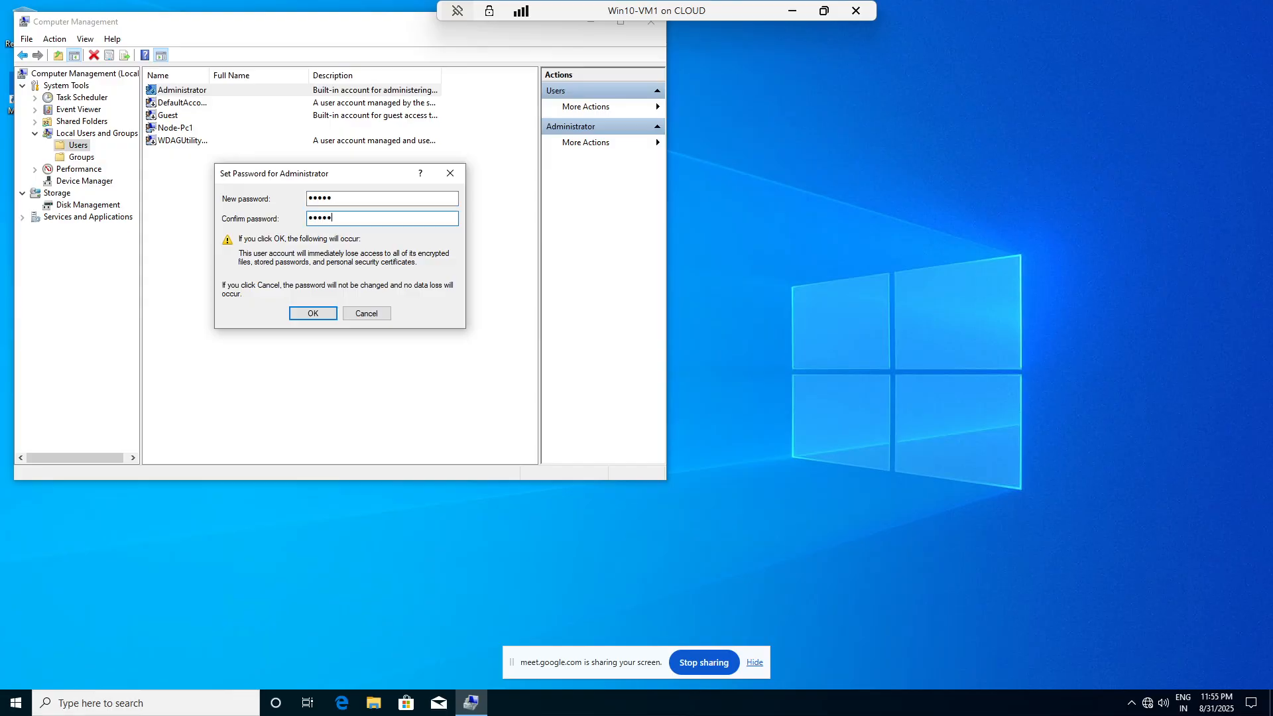
{"action": "left_click", "coordinate": [309, 313]}
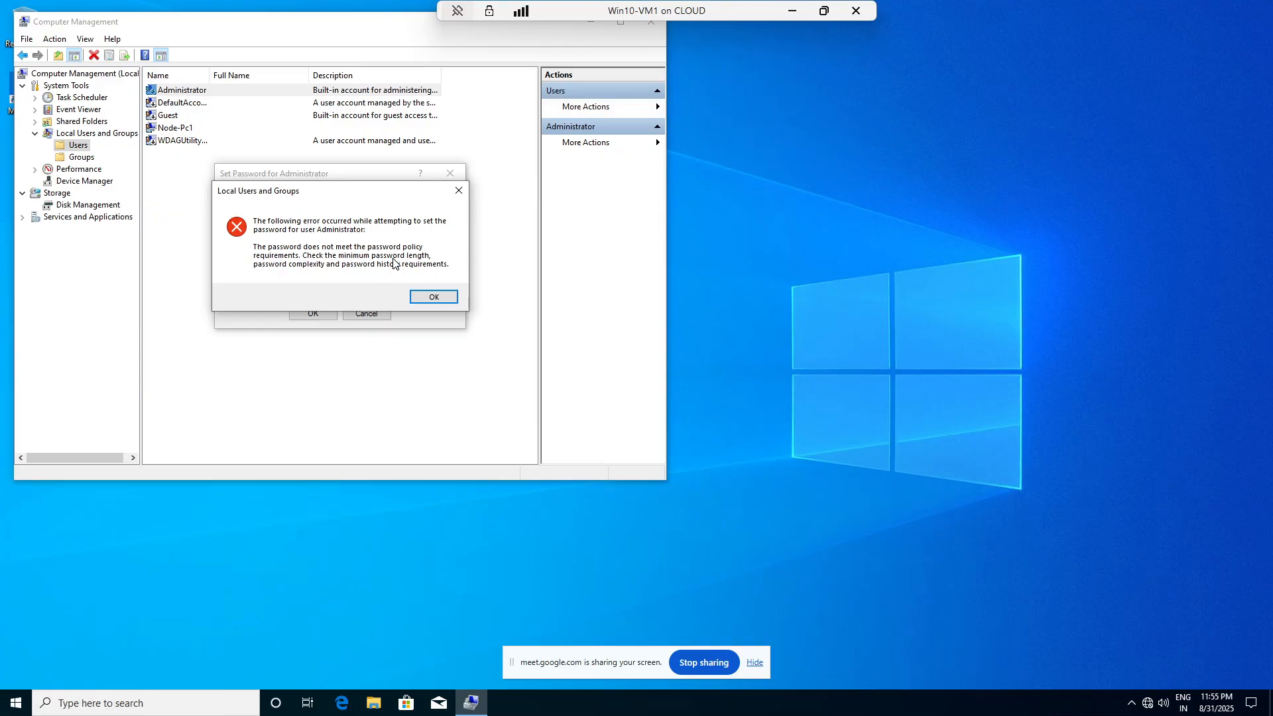
{"action": "left_click", "coordinate": [454, 197]}
{"action": "type", "text": "•••"}
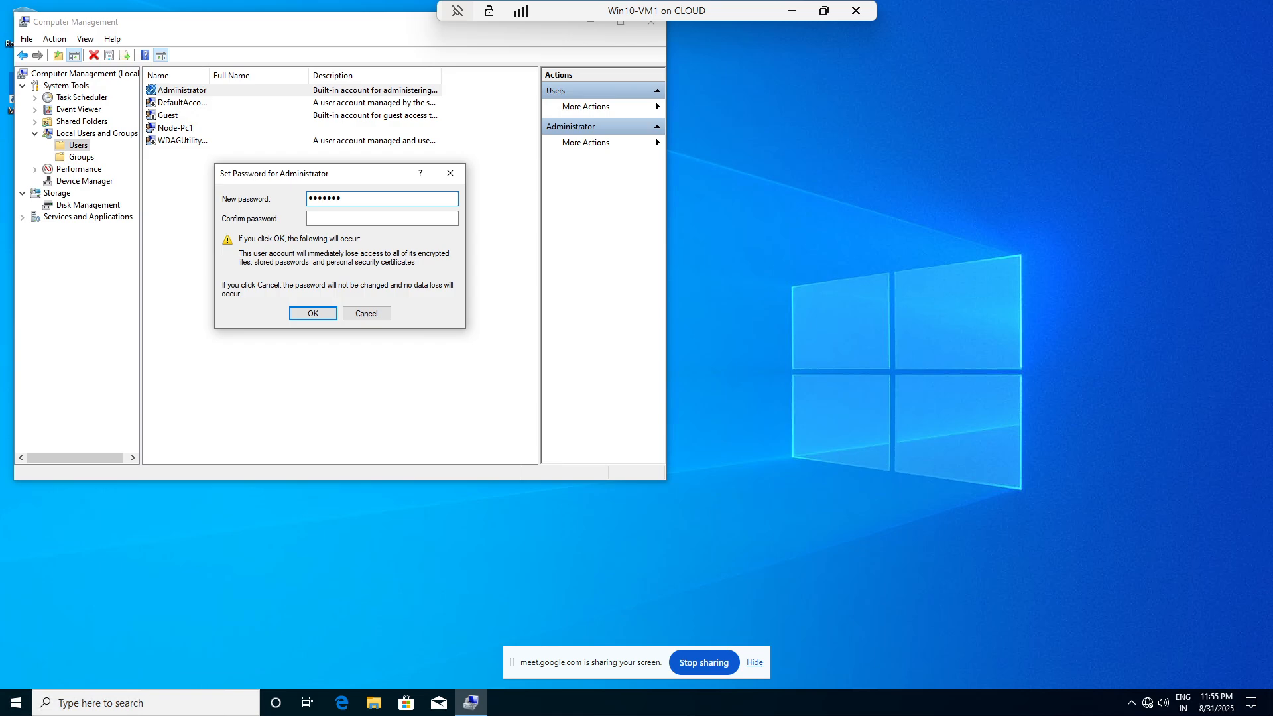
{"action": "key", "text": "Tab"}
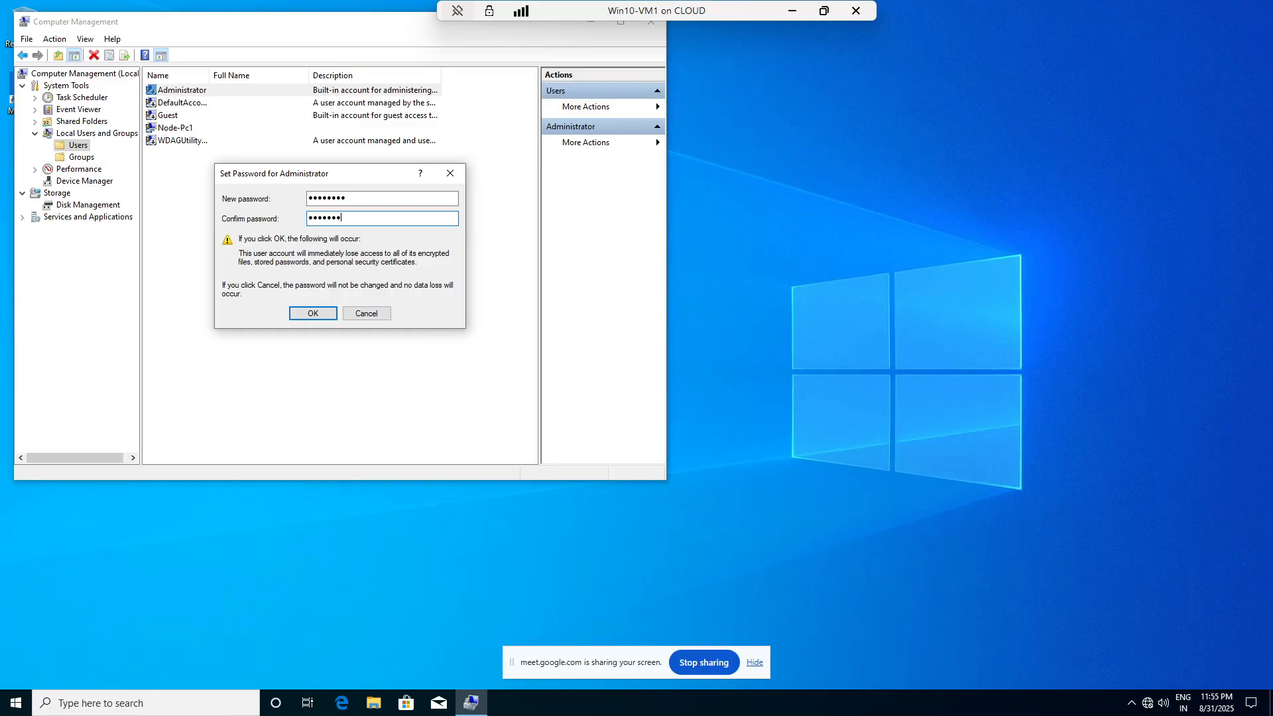
{"action": "left_click", "coordinate": [323, 312]}
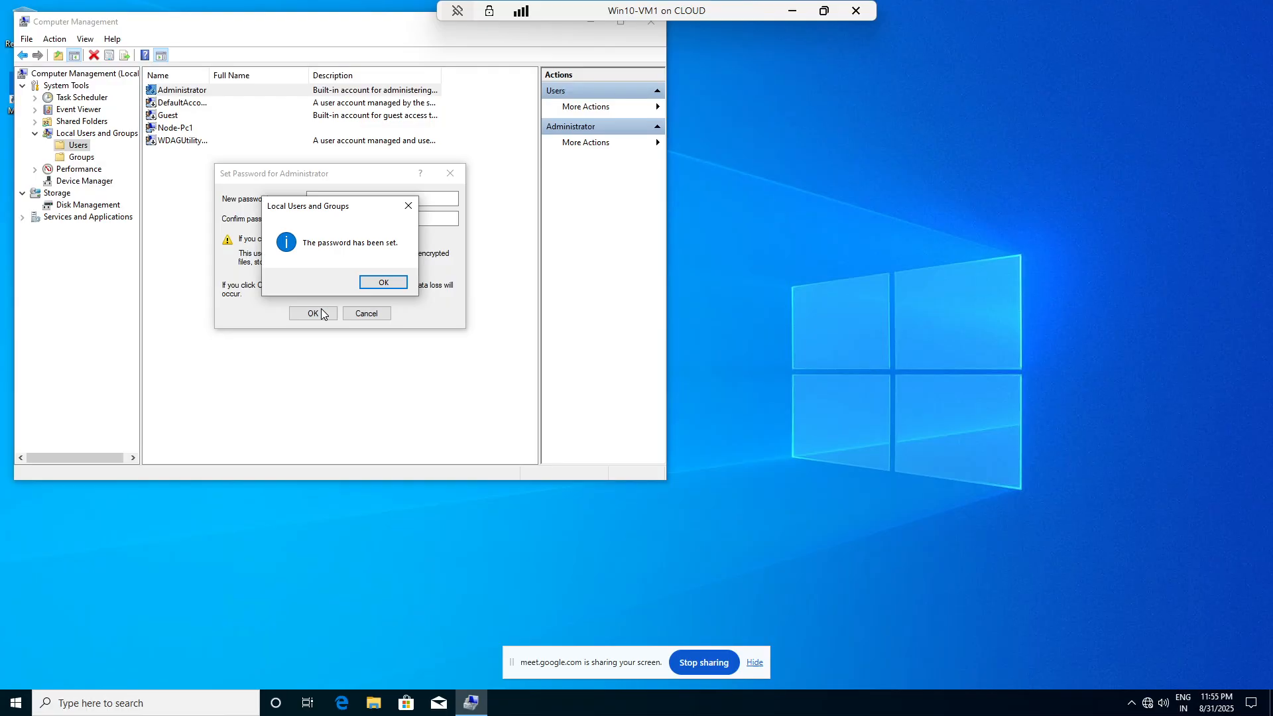
{"action": "left_click", "coordinate": [384, 282]}
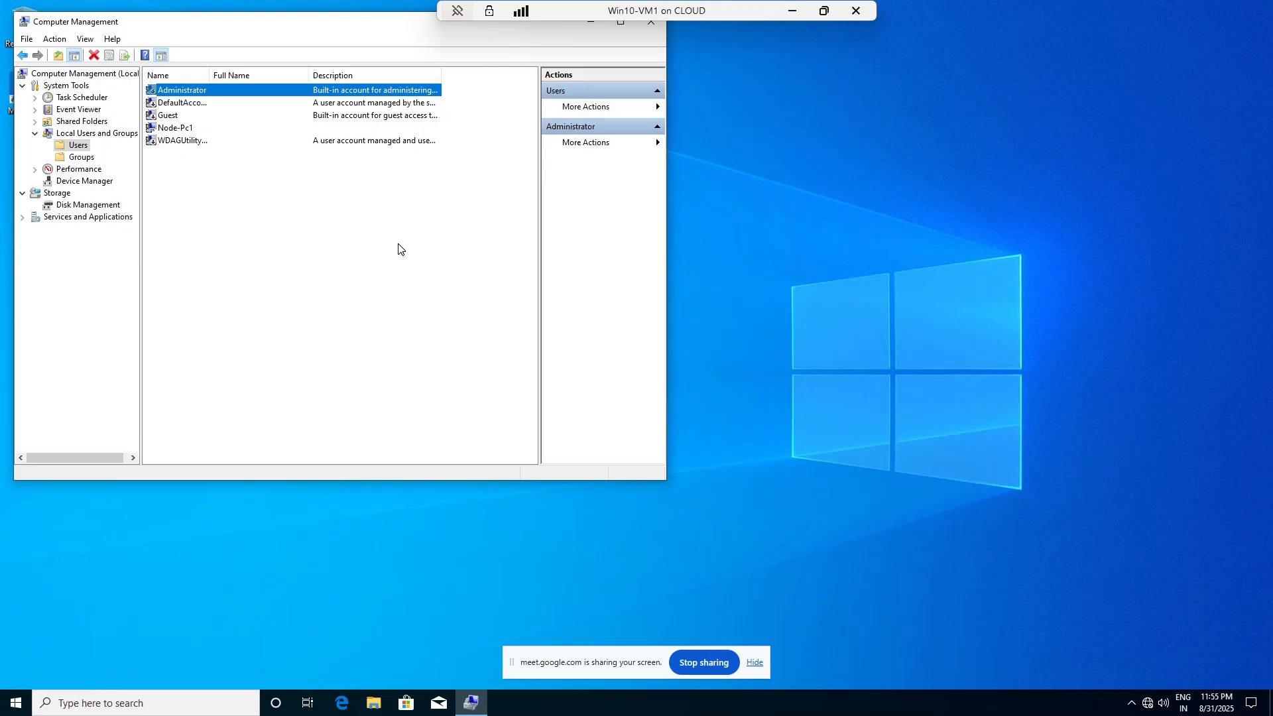
- Uncheck 'Account is disabled' in Administrator Properties and save
{"action": "right_click", "coordinate": [186, 92]}
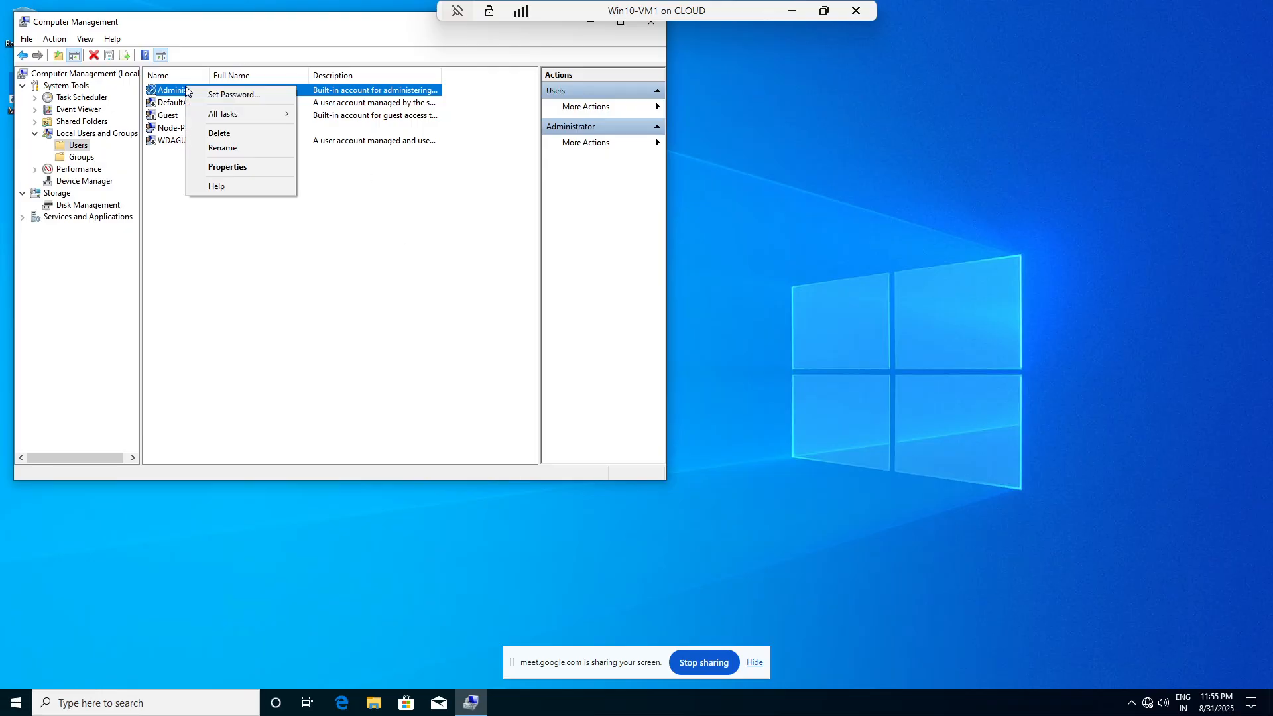
{"action": "left_click", "coordinate": [235, 170]}
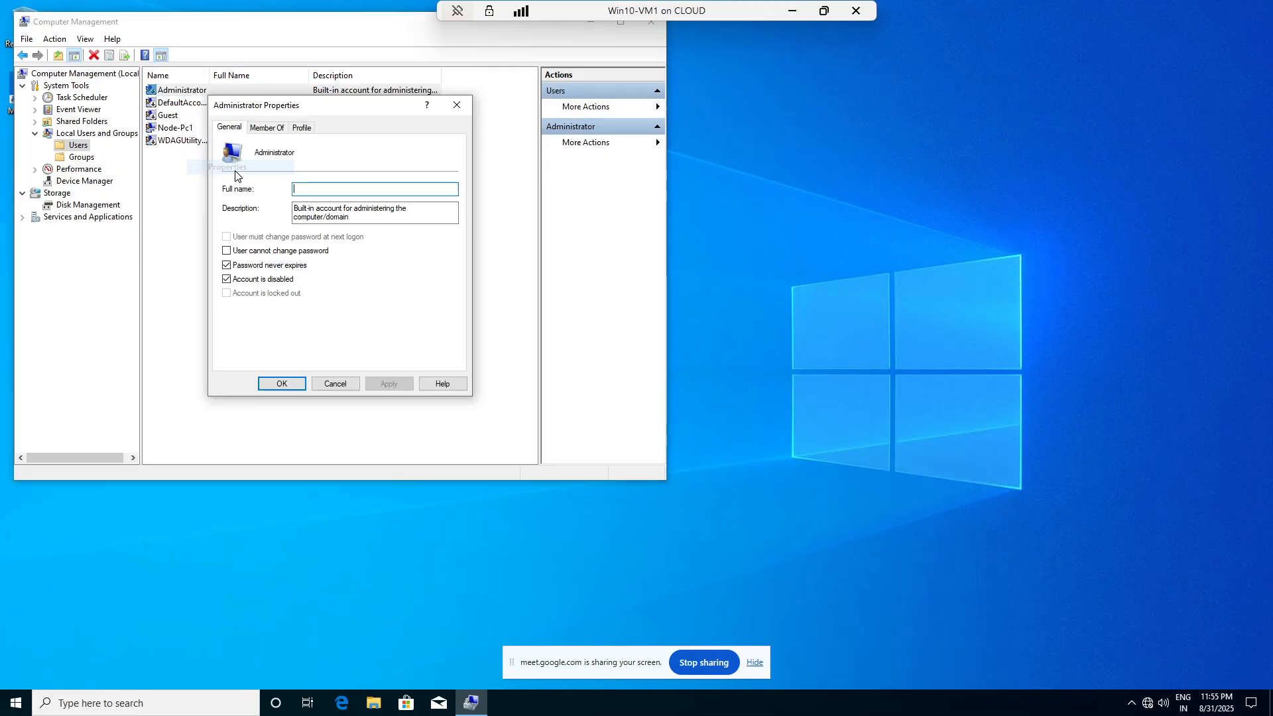
{"action": "left_click", "coordinate": [244, 285]}
{"action": "left_click", "coordinate": [280, 390]}
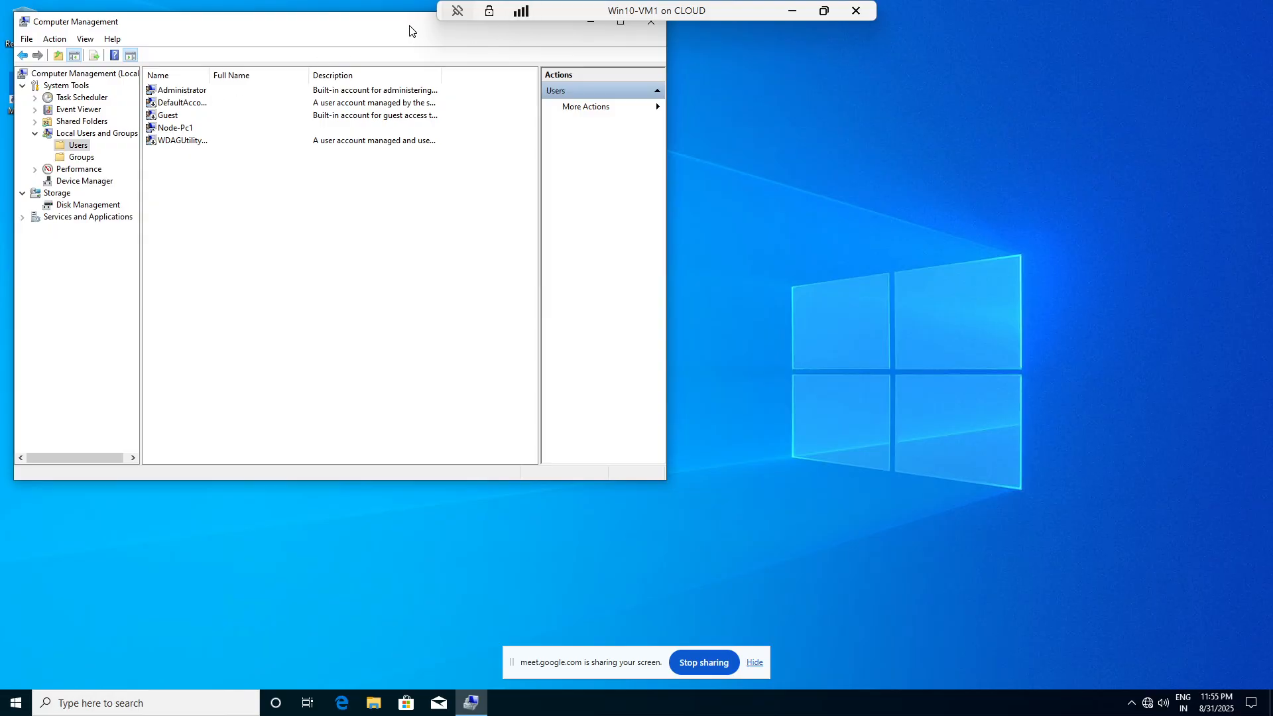
- Sign out of the Node-Pc1 account from the Start menu's user options
{"action": "left_click", "coordinate": [16, 704]}
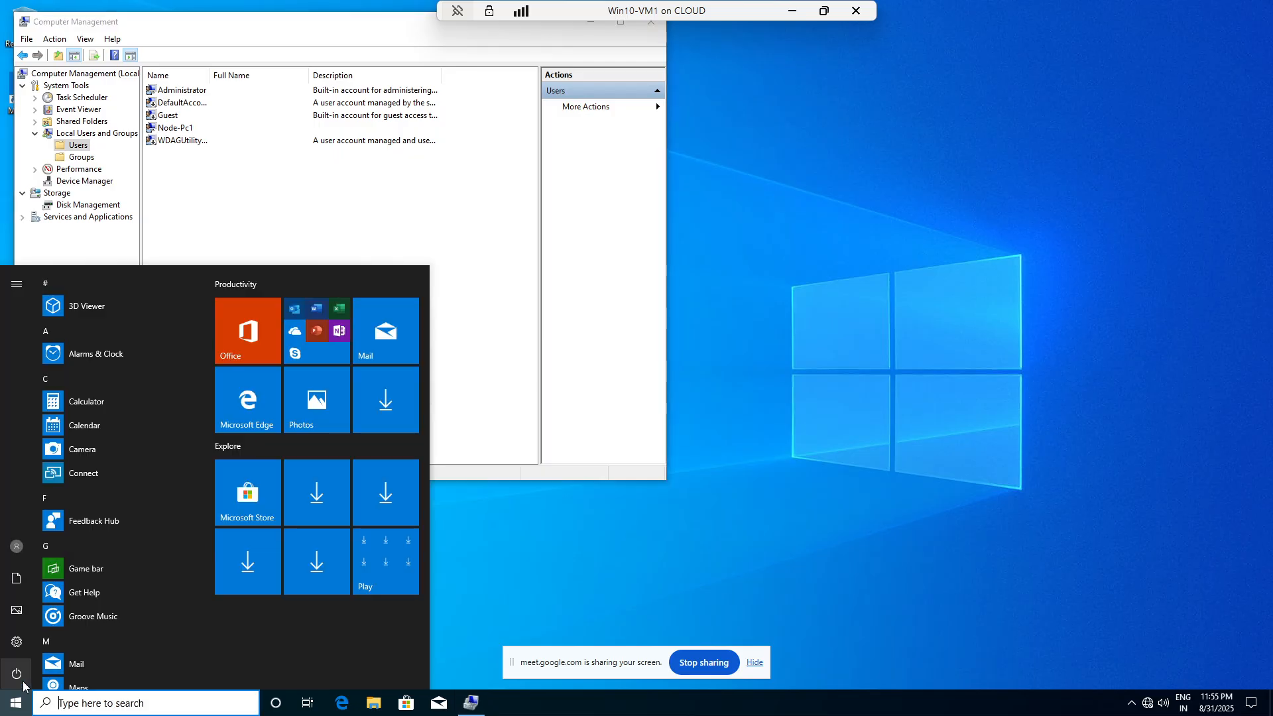
{"action": "left_click", "coordinate": [17, 674]}
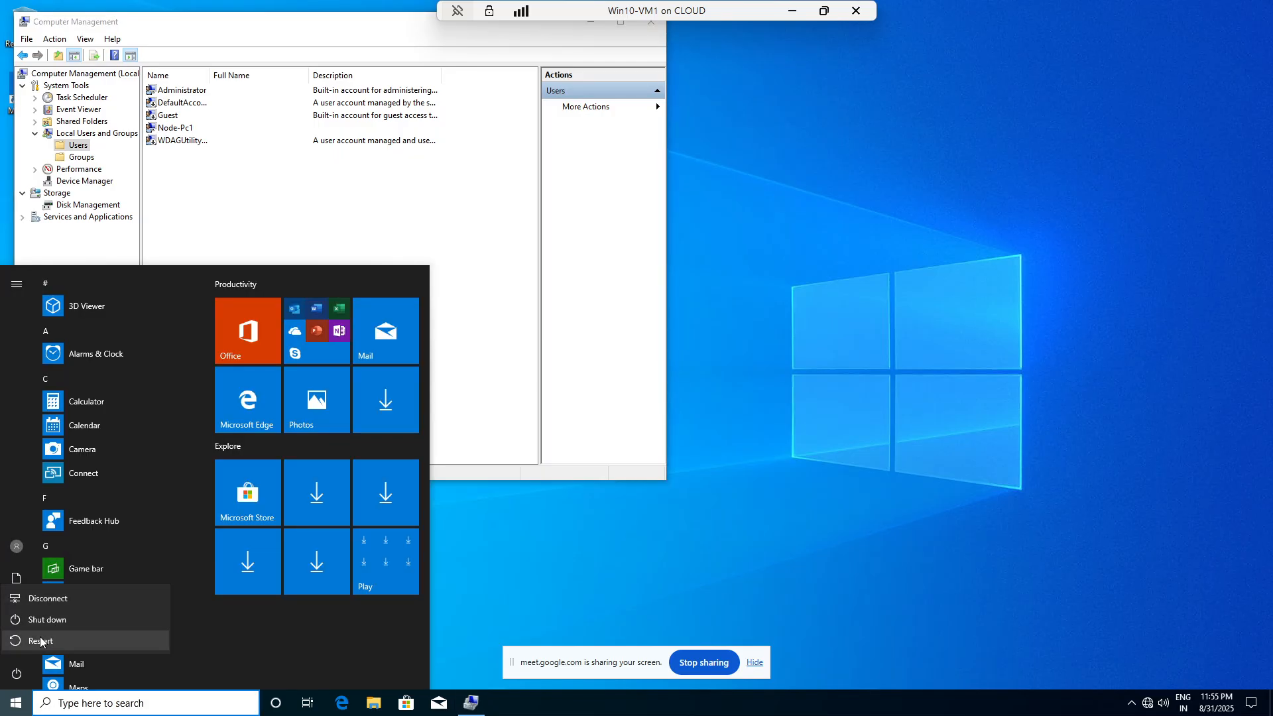
{"action": "left_click", "coordinate": [16, 674]}
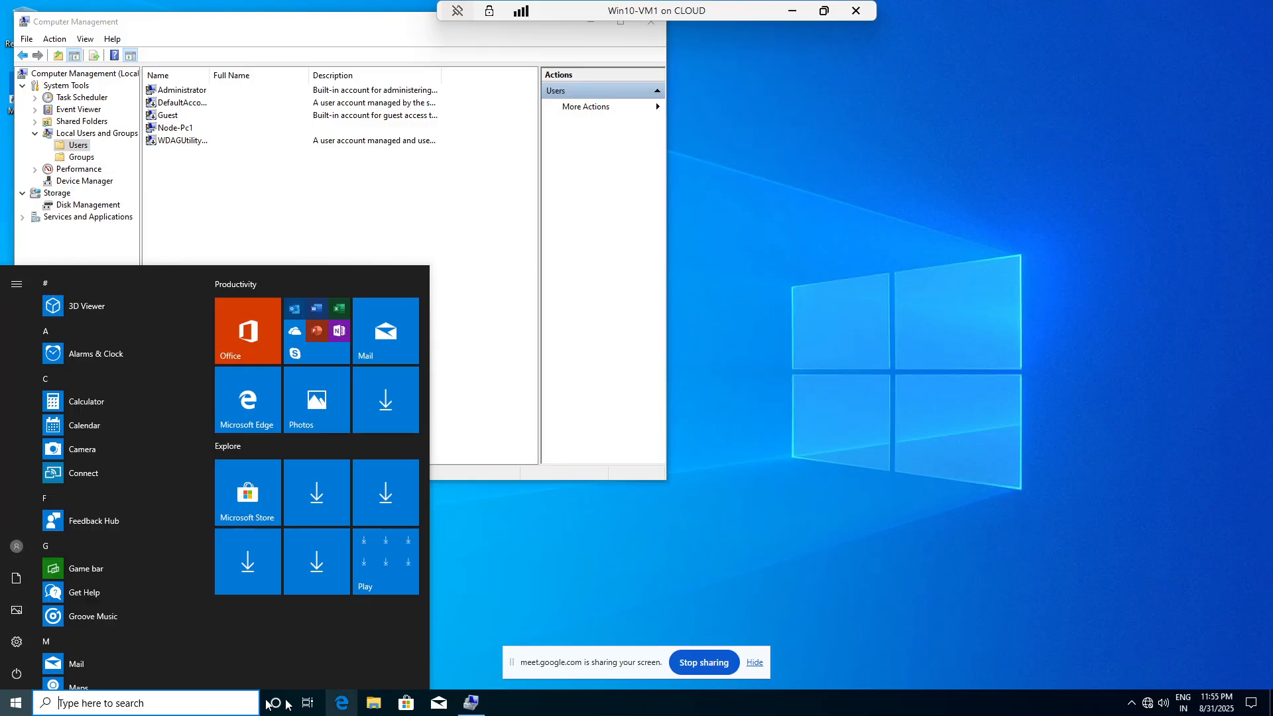
{"action": "left_click", "coordinate": [16, 549]}
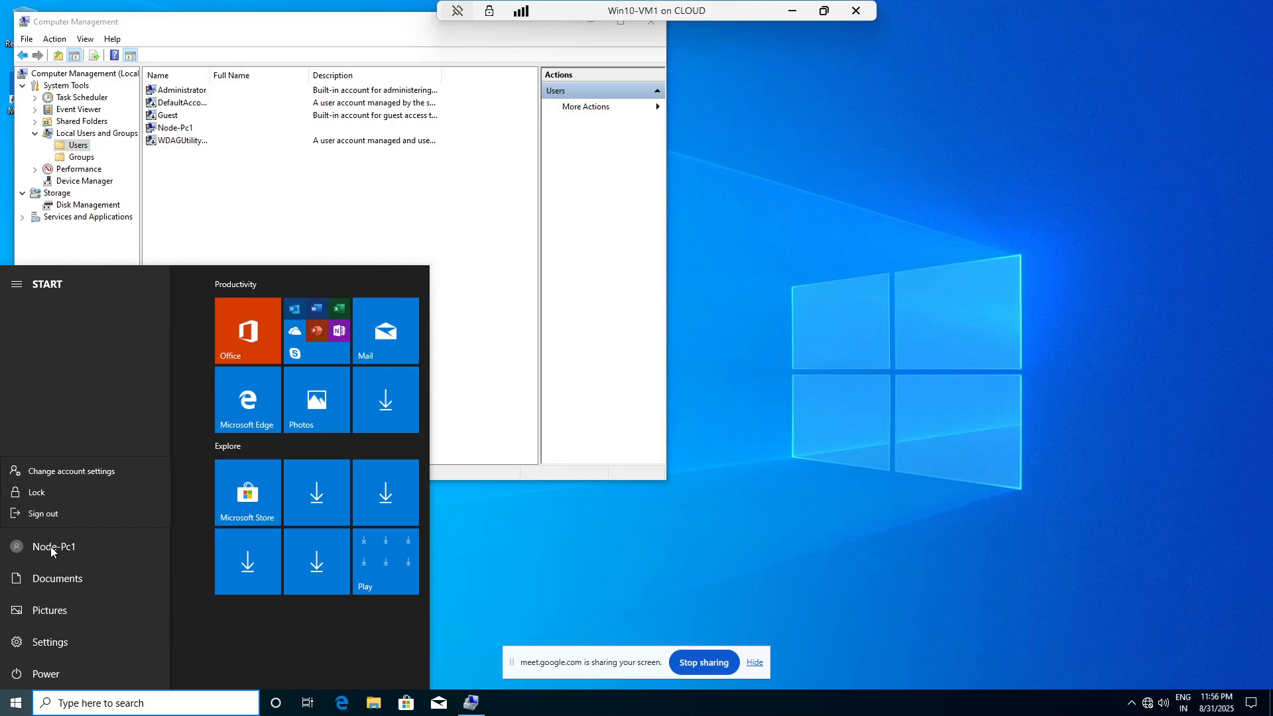
{"action": "left_click", "coordinate": [59, 516]}
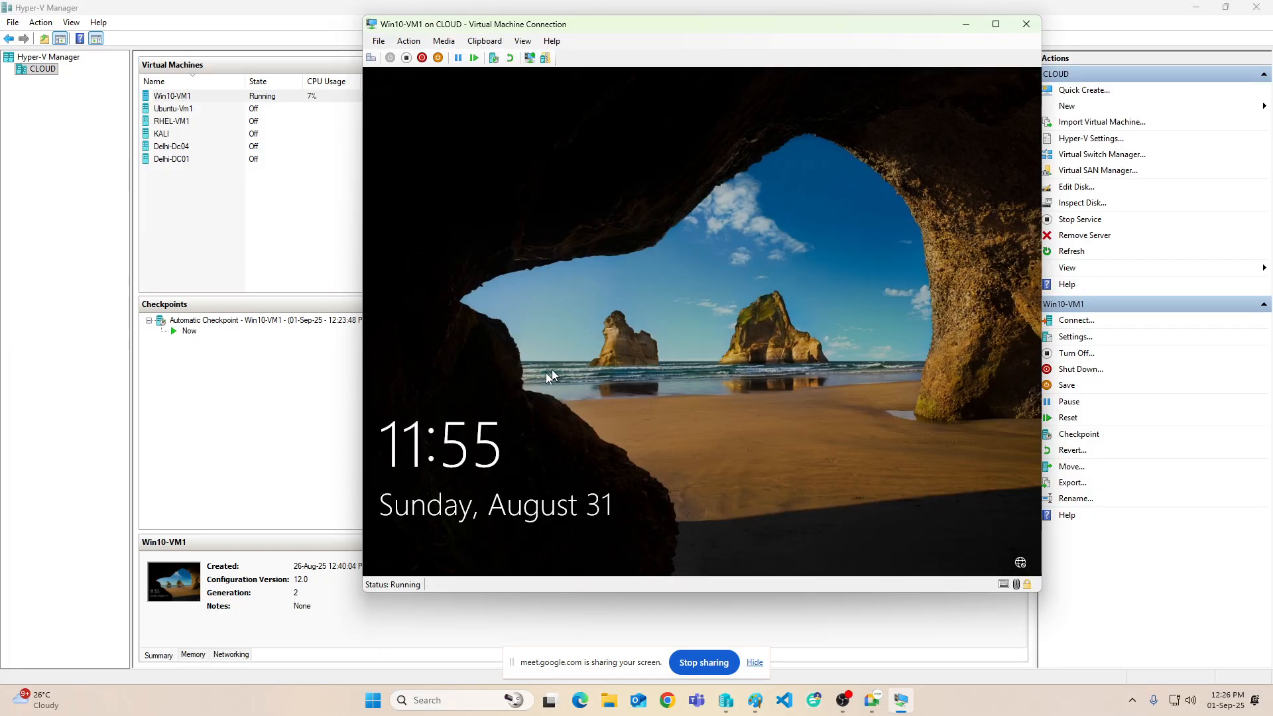
- Sign in as 'administrator' via Other user and accept the default privacy settings
{"action": "left_click", "coordinate": [629, 378]}
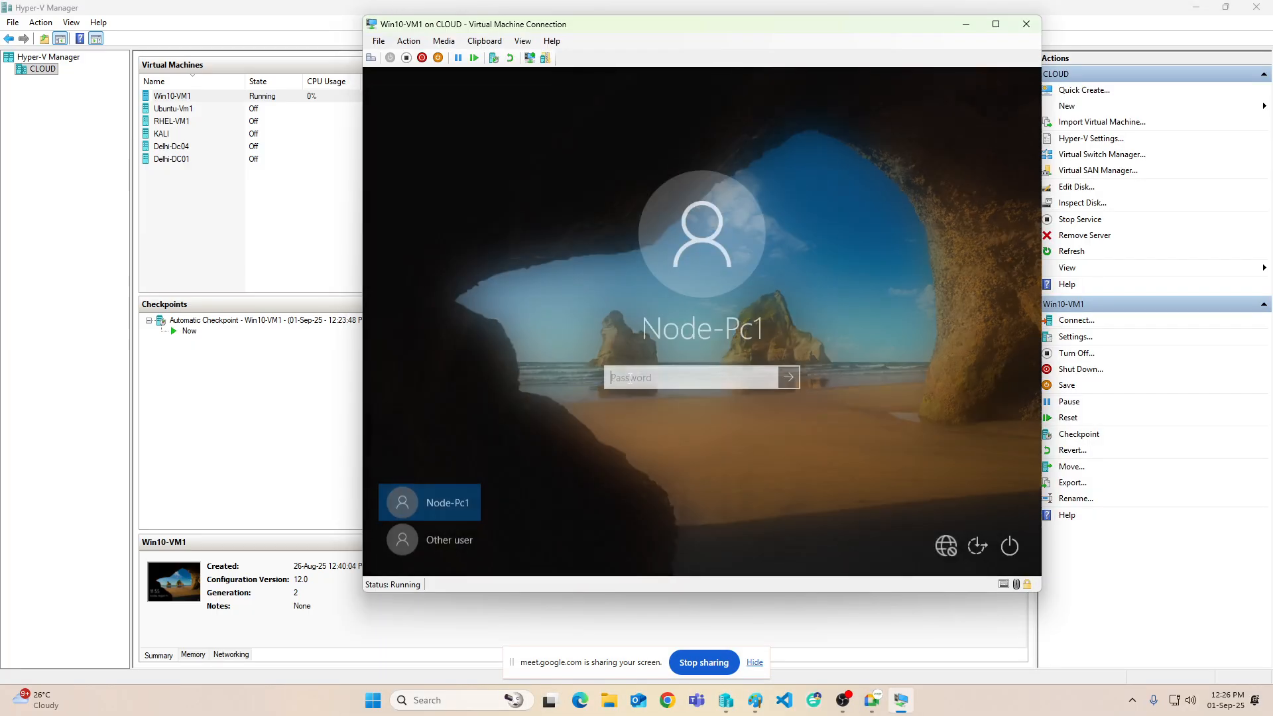
{"action": "left_click", "coordinate": [435, 539]}
{"action": "type", "text": "a"}
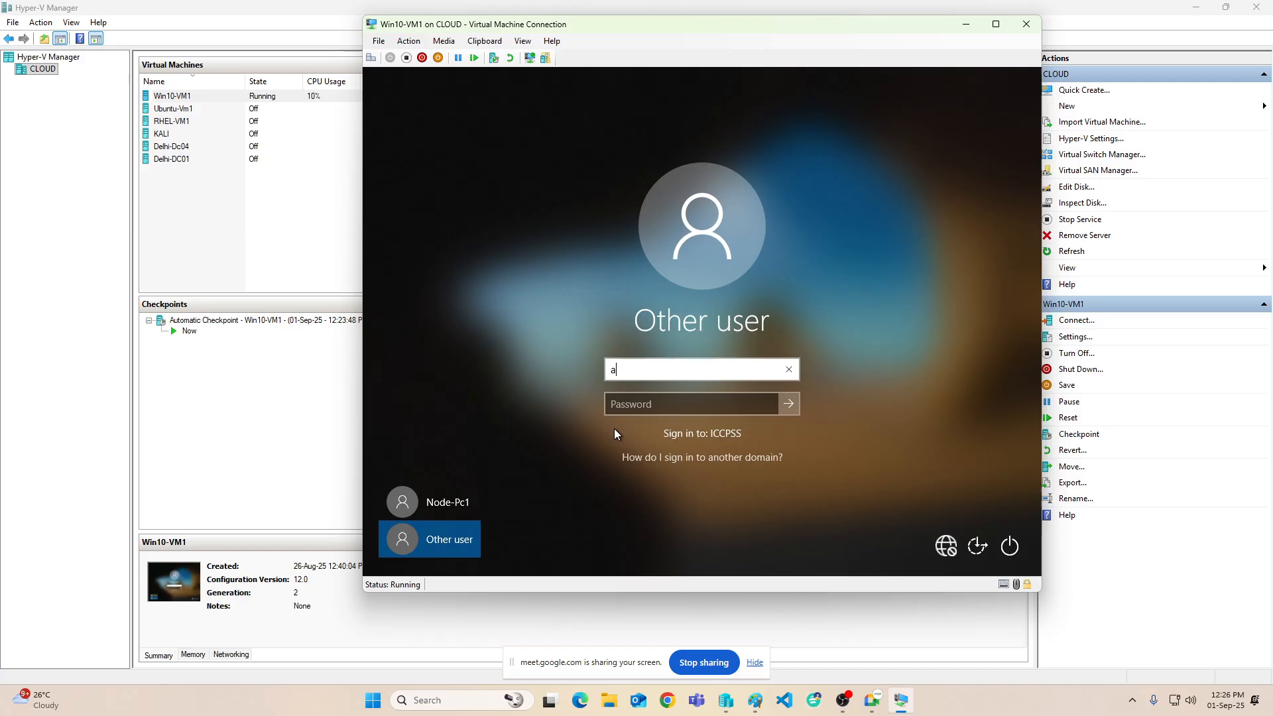
{"action": "type", "text": "dministrator"}
{"action": "key", "text": "Tab"}
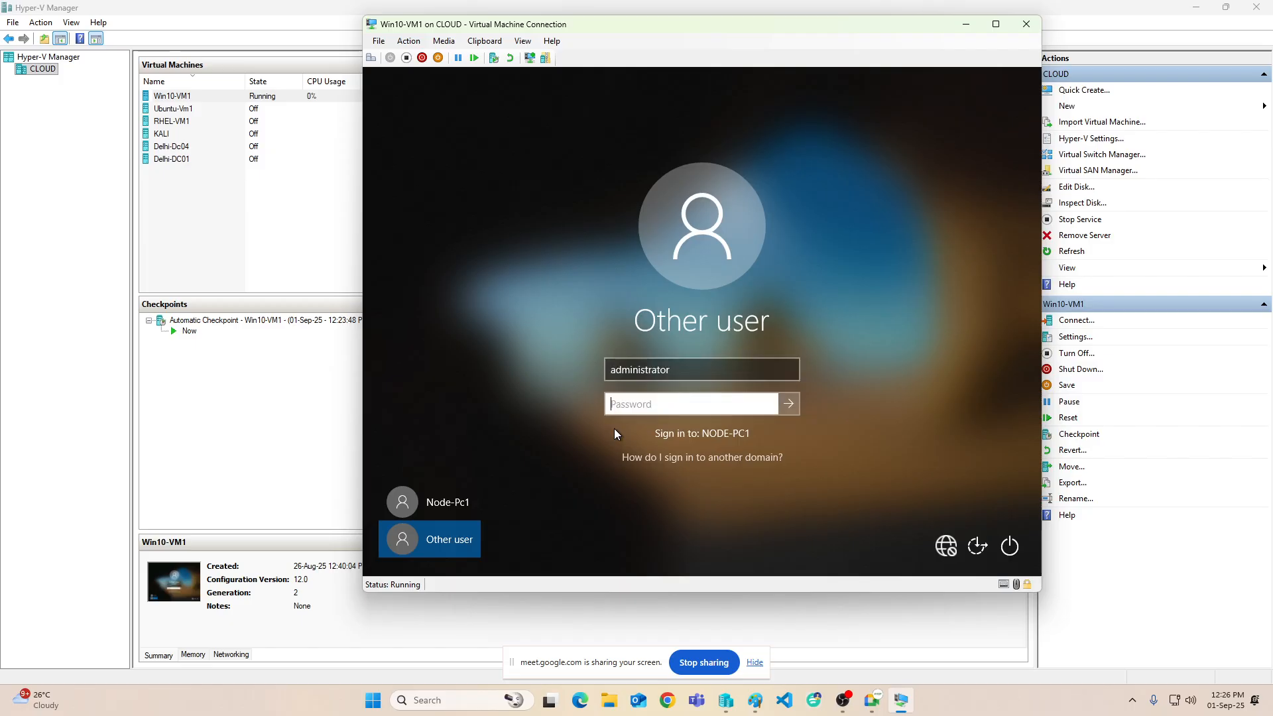
{"action": "type", "text": "P"}
{"action": "key", "text": "Return"}
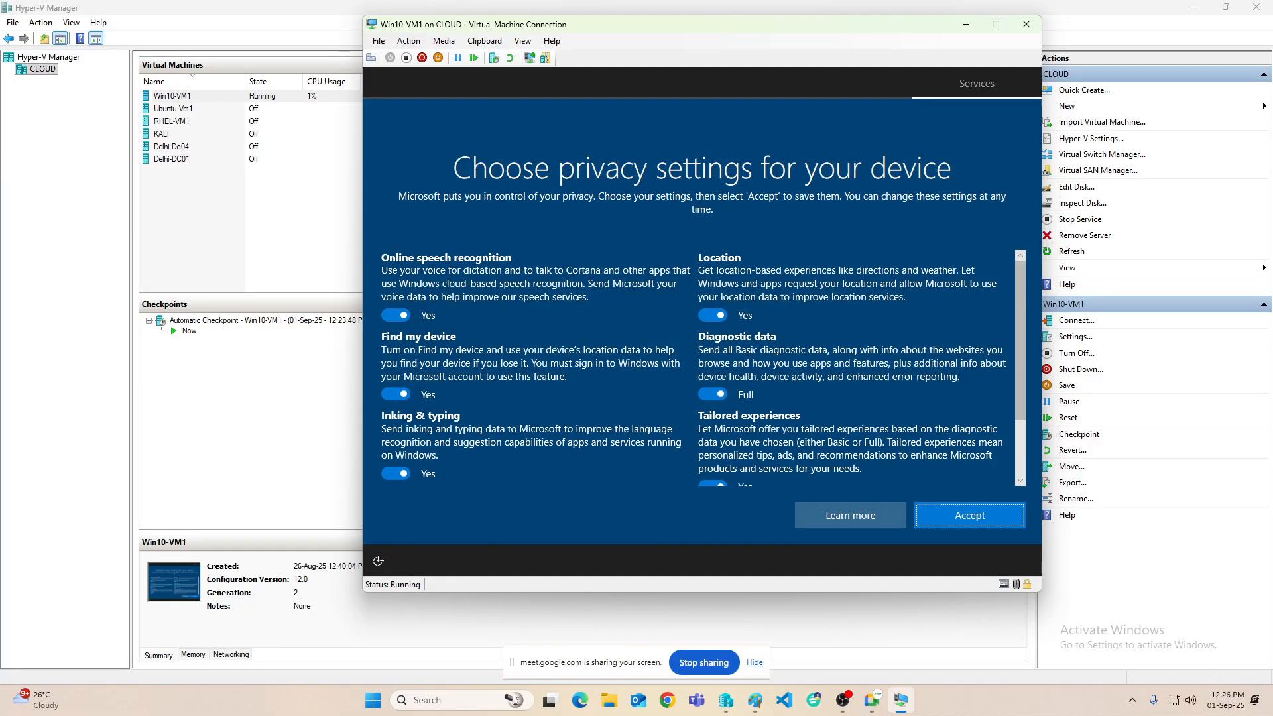
{"action": "left_click", "coordinate": [966, 515]}
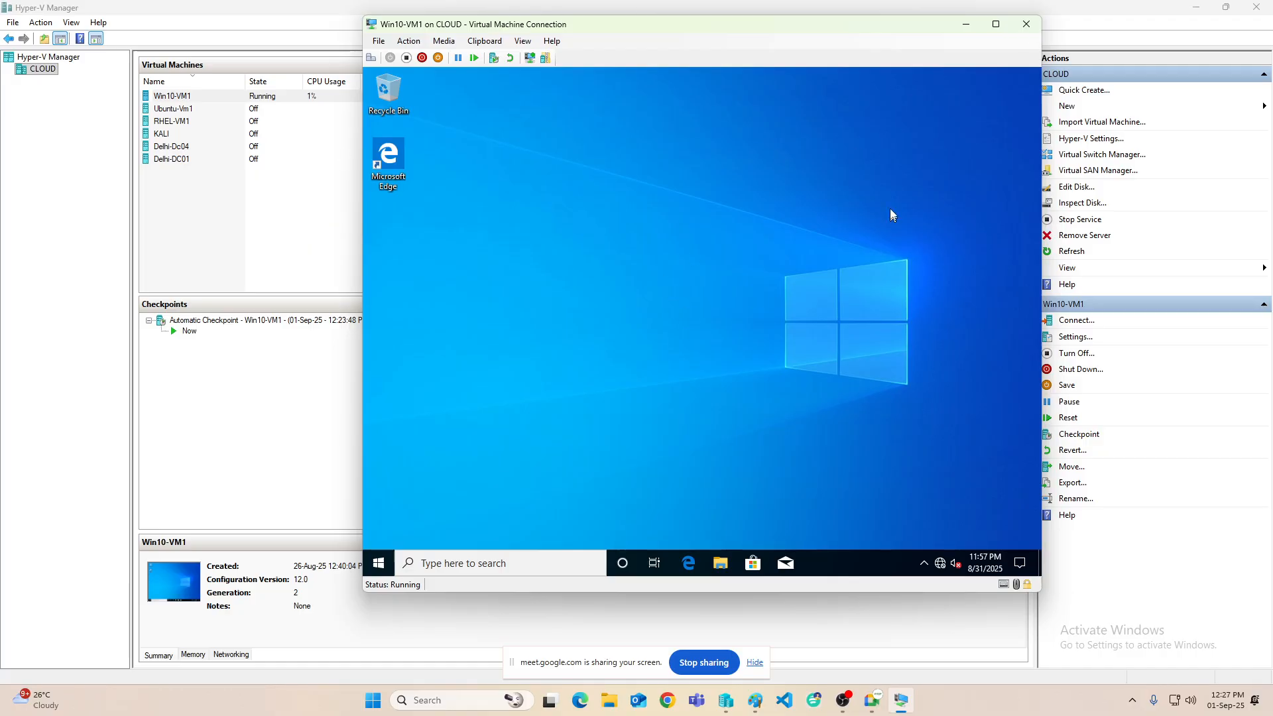
- Create a desktop folder named 'data' and make the VM window fill the screen
{"action": "right_click", "coordinate": [639, 177]}
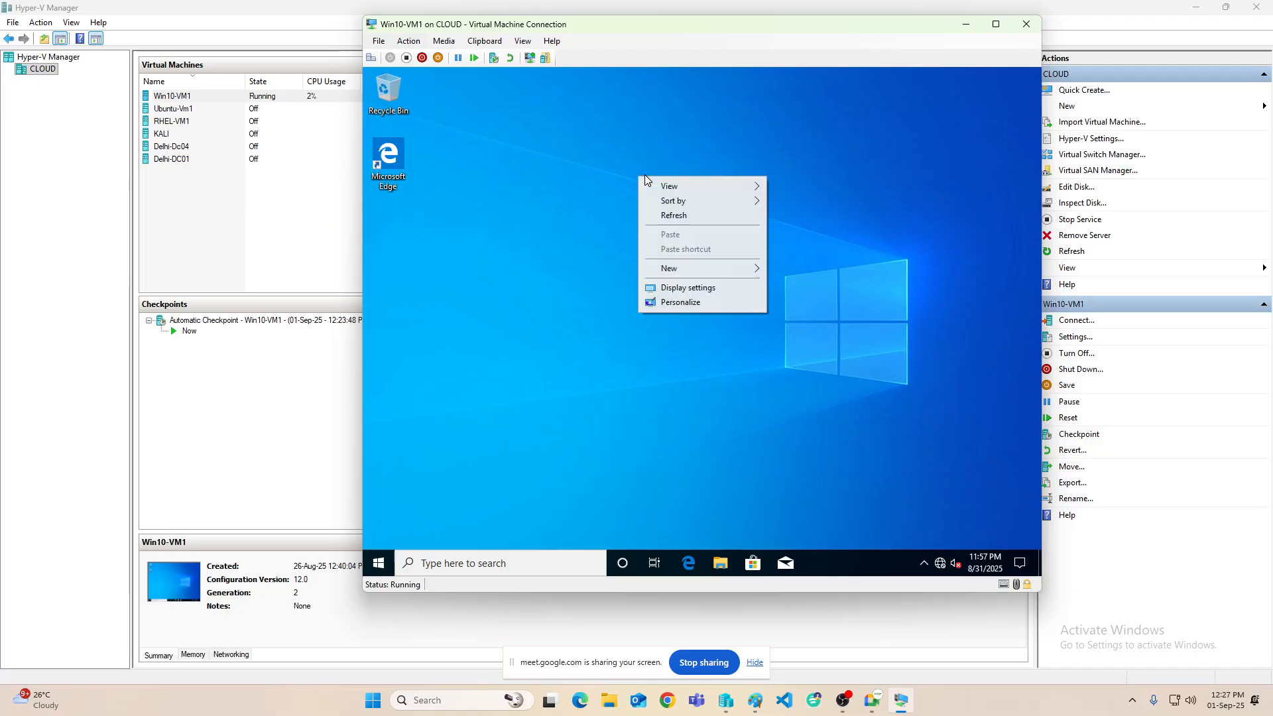
{"action": "mouse_move", "coordinate": [711, 273]}
{"action": "left_click", "coordinate": [798, 270]}
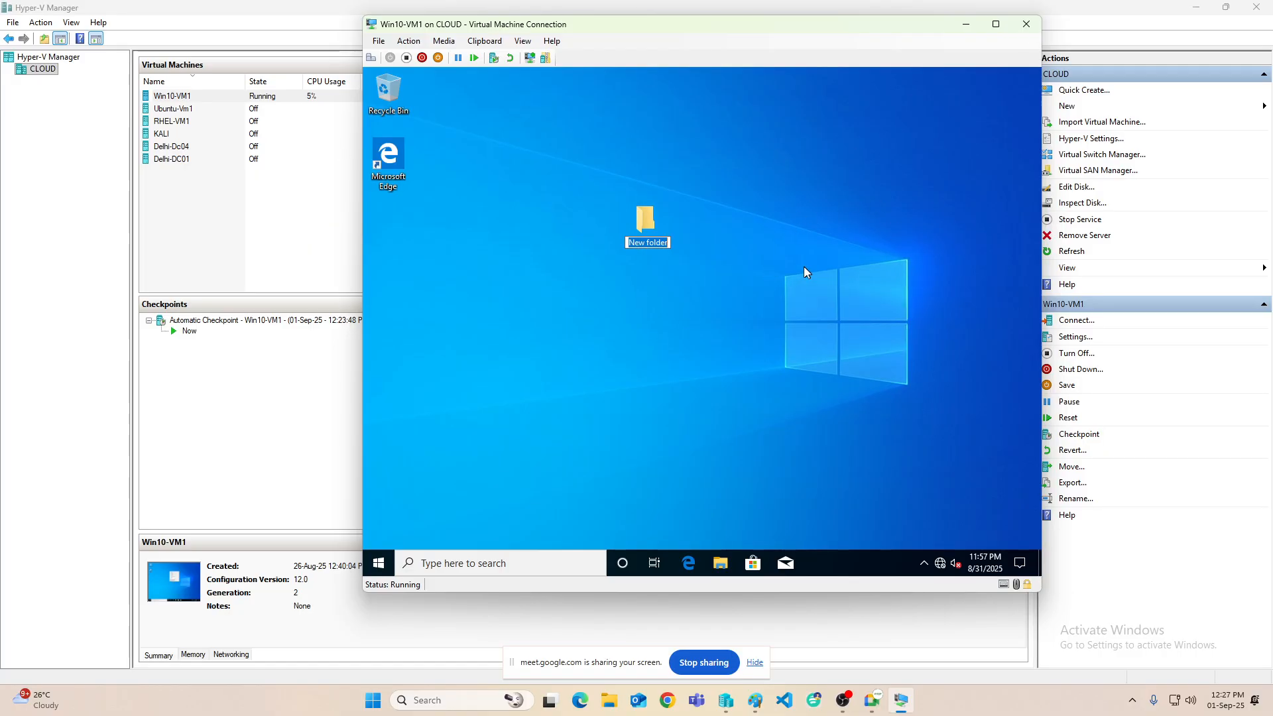
{"action": "type", "text": "data"}
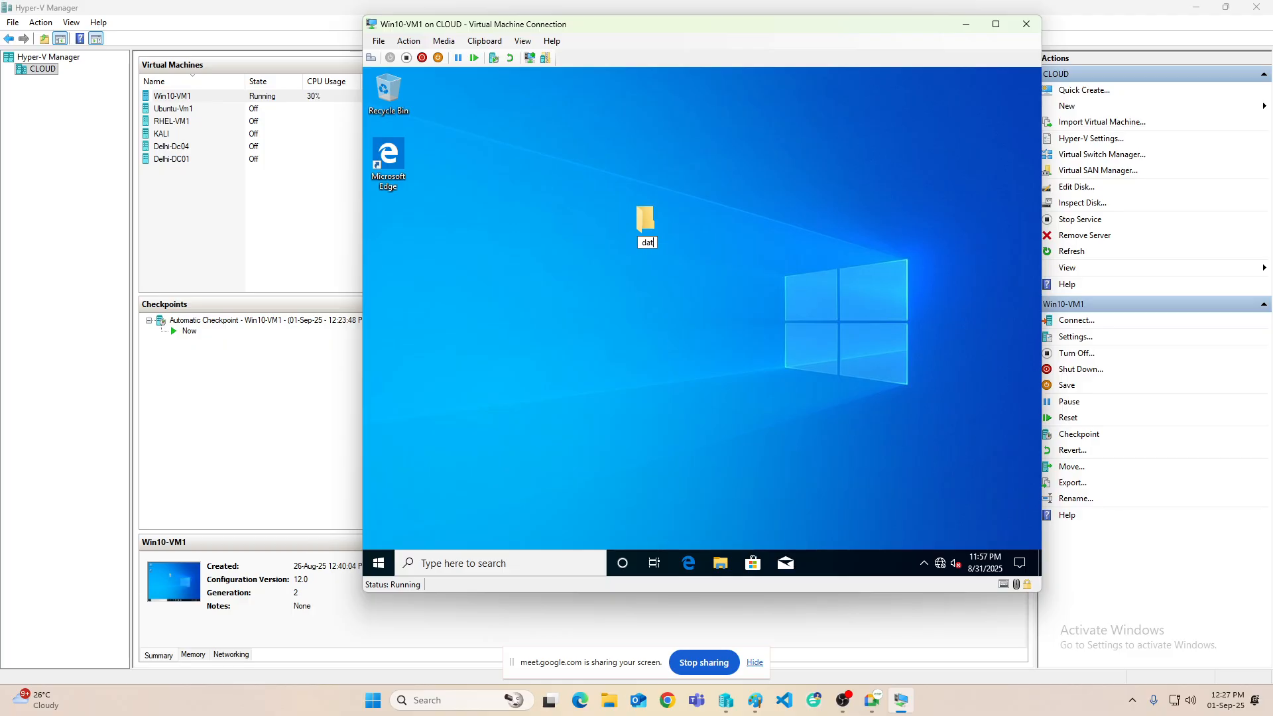
{"action": "key", "text": "Return"}
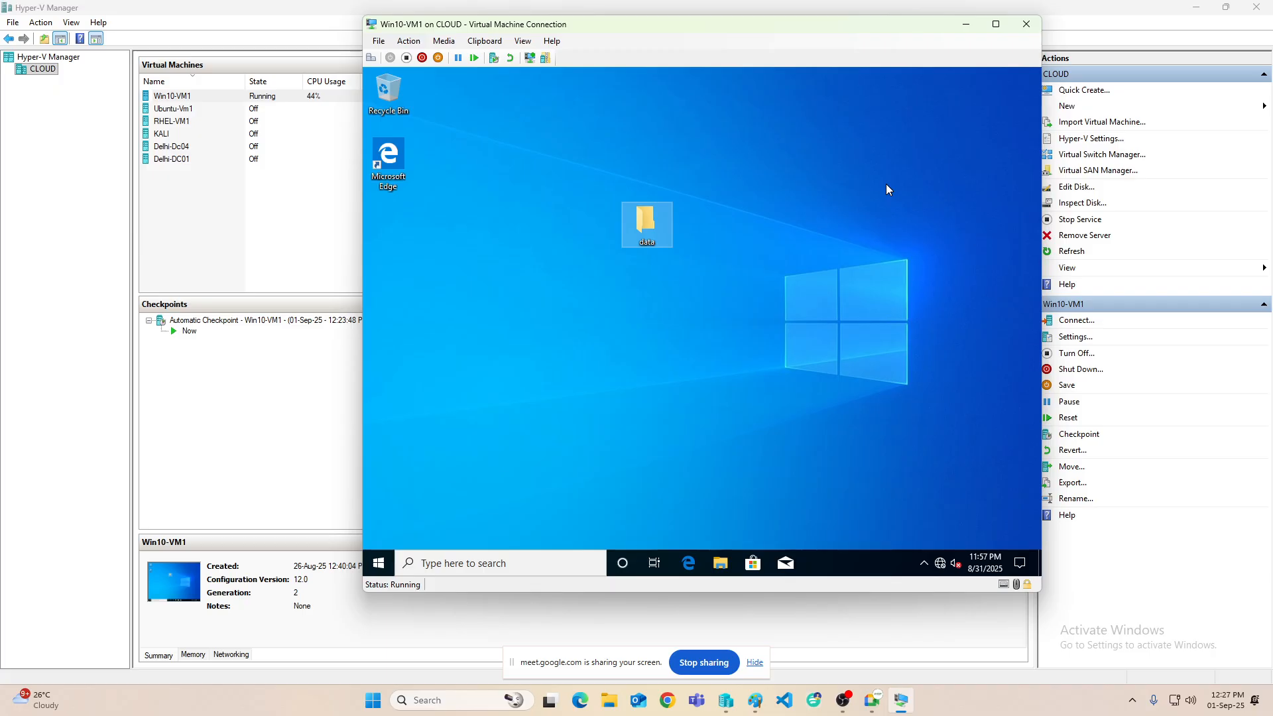
{"action": "double_click", "coordinate": [694, 25]}
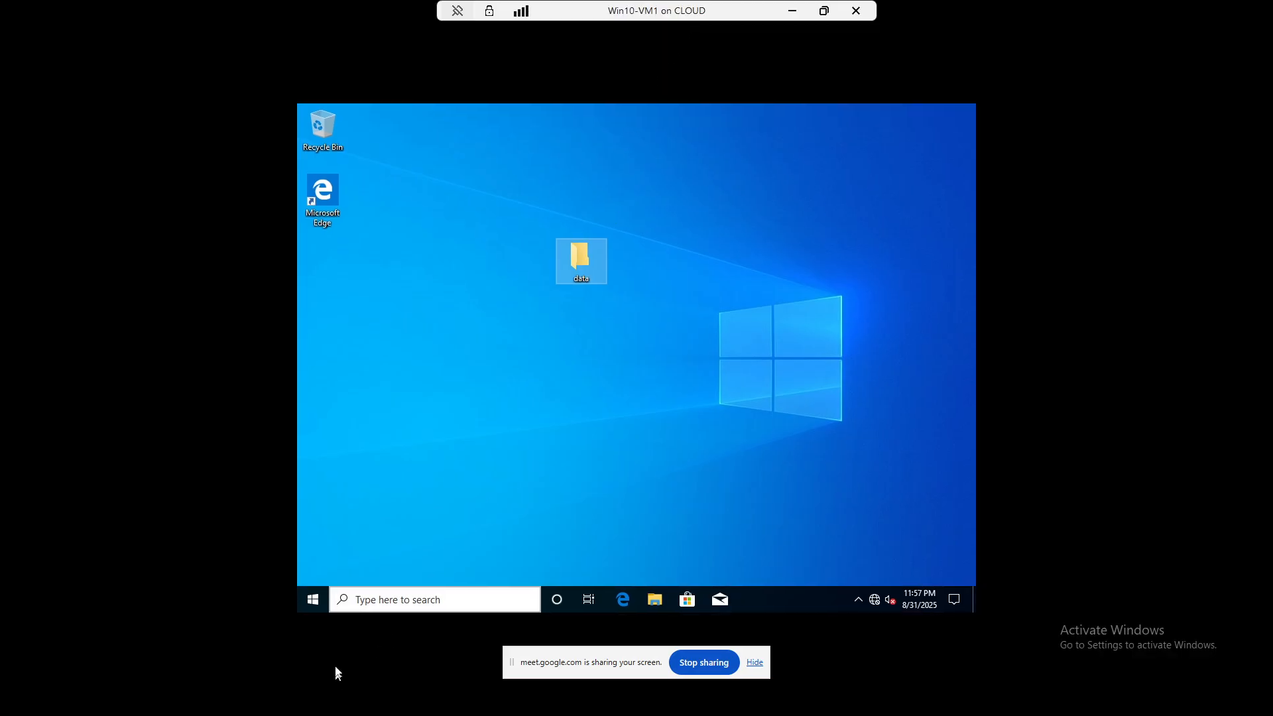
- Open Computer Management, expand Local Users and Groups, and start a new user under Users
{"action": "right_click", "coordinate": [314, 600]}
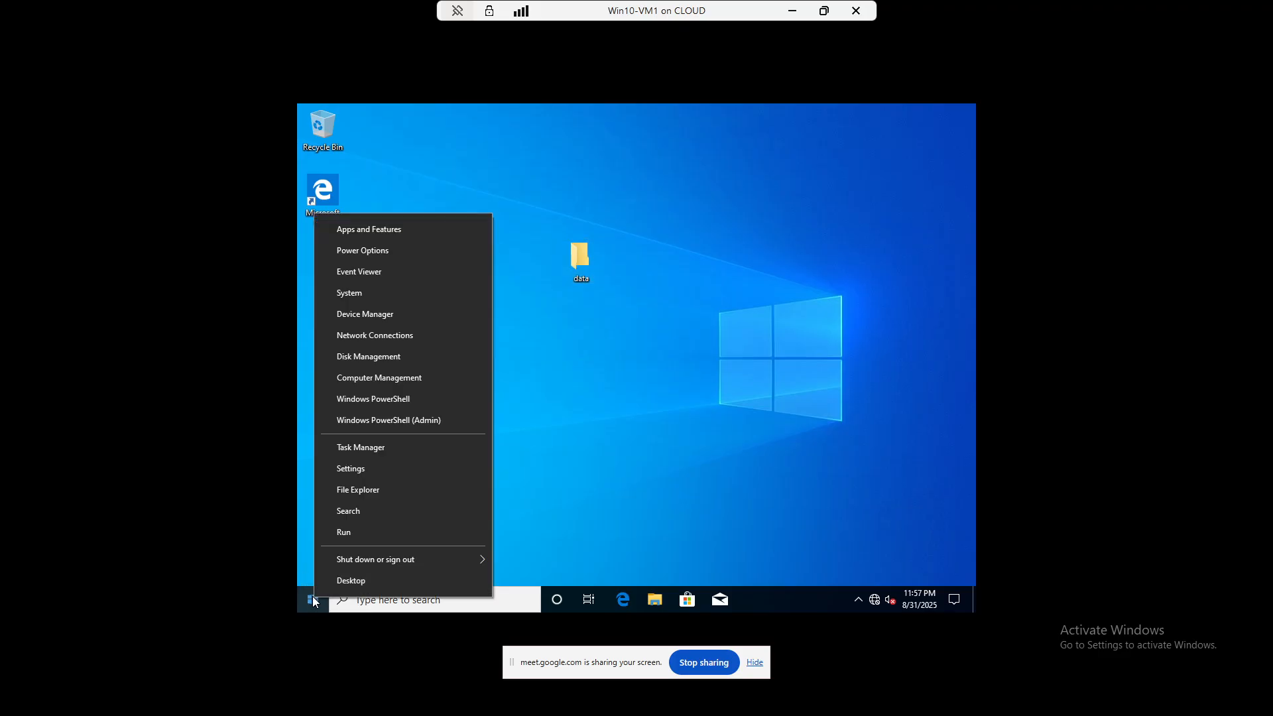
{"action": "left_click", "coordinate": [397, 379]}
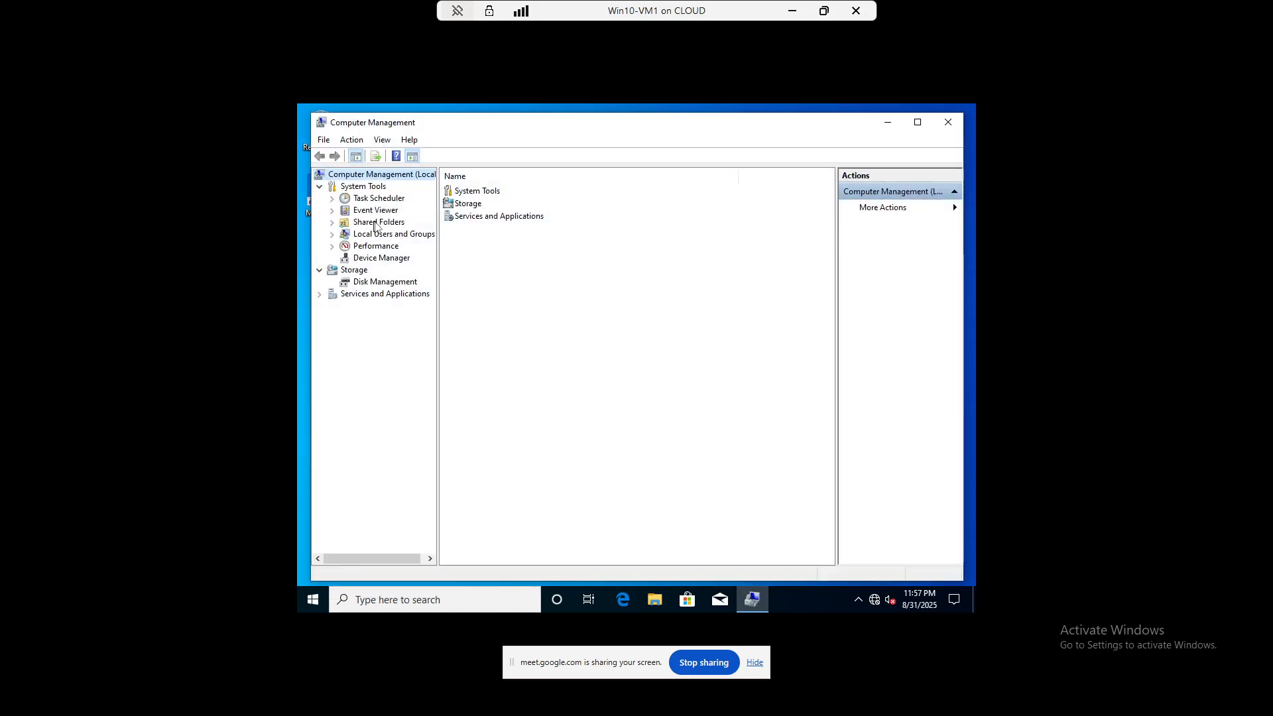
{"action": "double_click", "coordinate": [376, 236]}
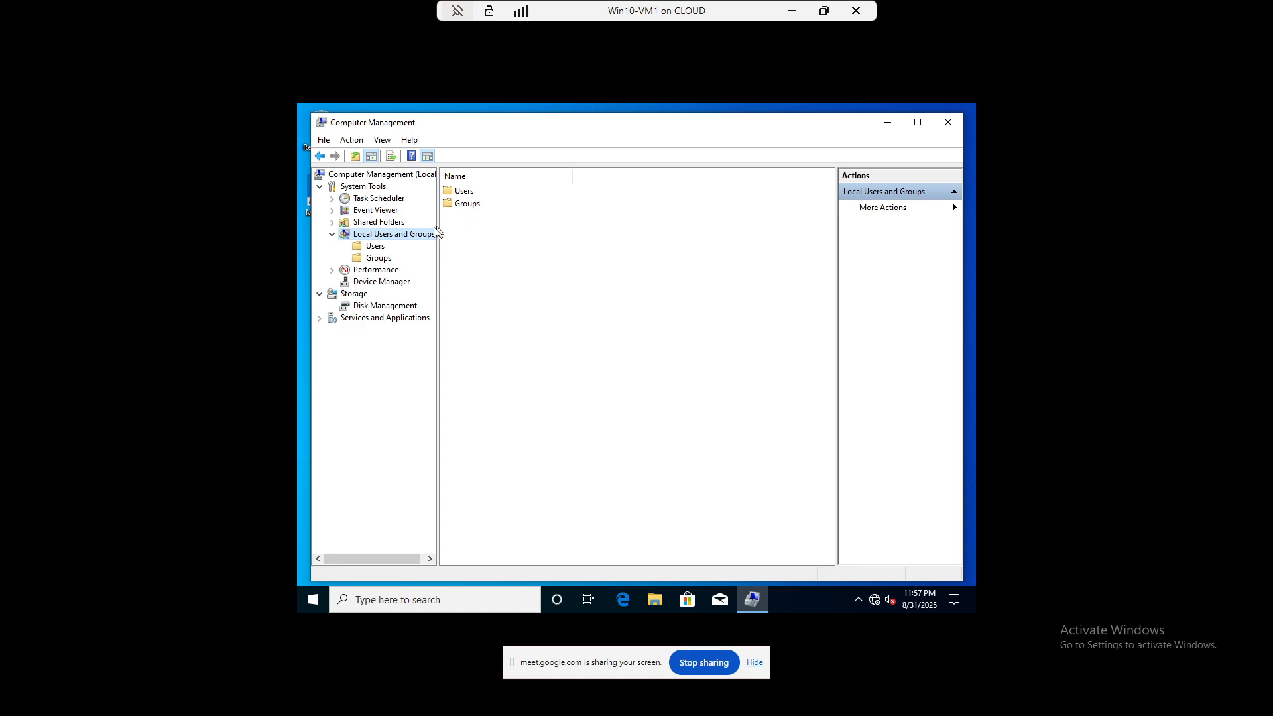
{"action": "right_click", "coordinate": [451, 192]}
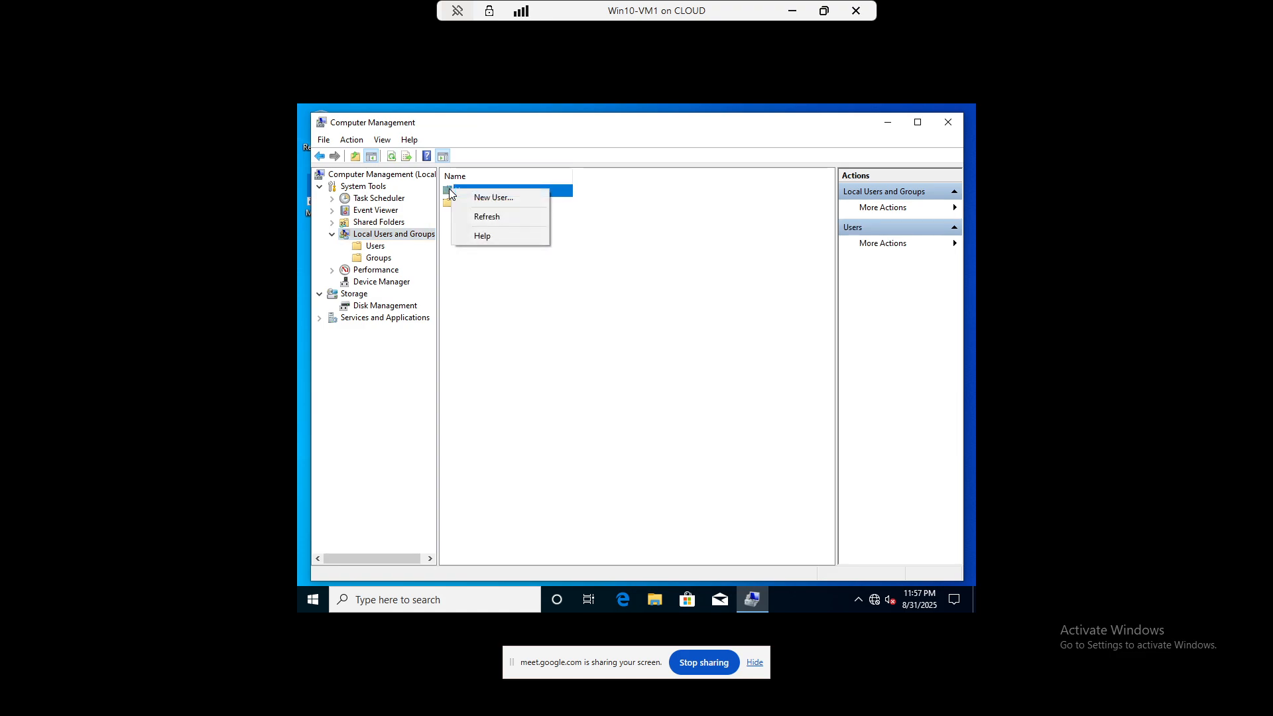
{"action": "left_click", "coordinate": [483, 199]}
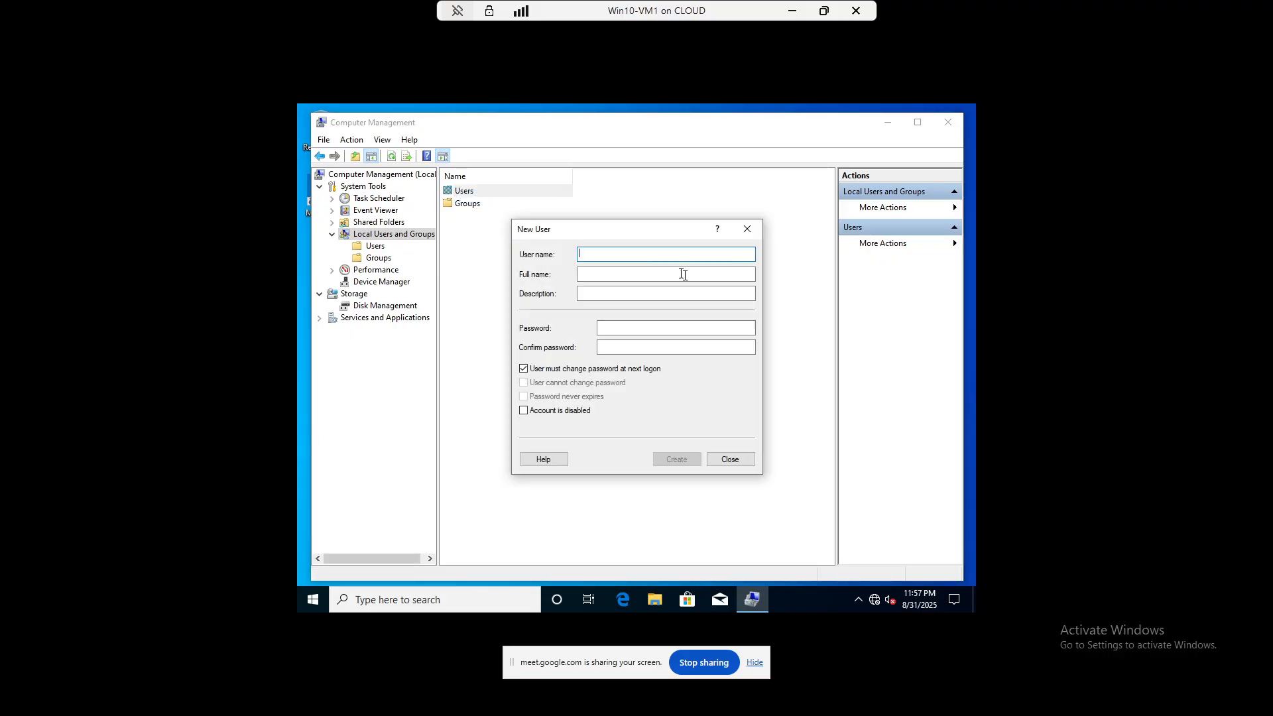
- Create user 'yogesh' whose password cannot be changed and never expires, then list users
{"action": "type", "text": "yogesh"}
{"action": "key", "text": "Tab"}
{"action": "key", "text": "Tab"}
{"action": "key", "text": "Tab"}
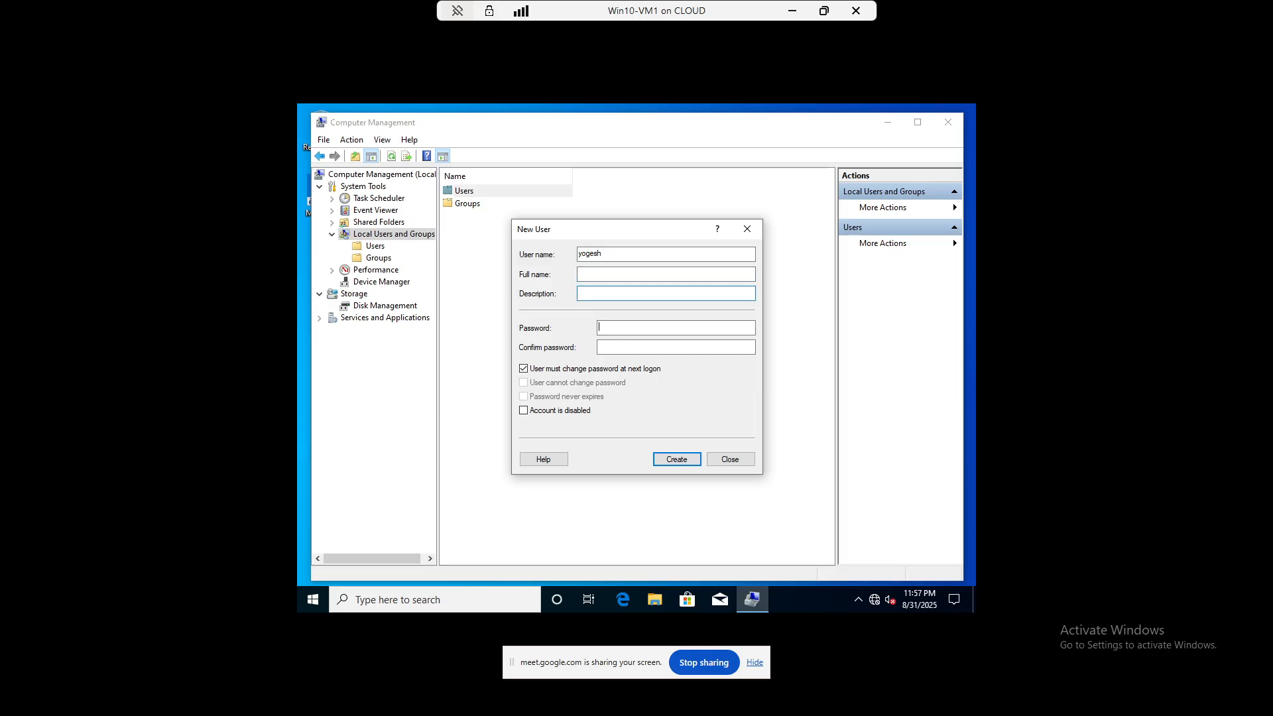
{"action": "type", "text": "••••"}
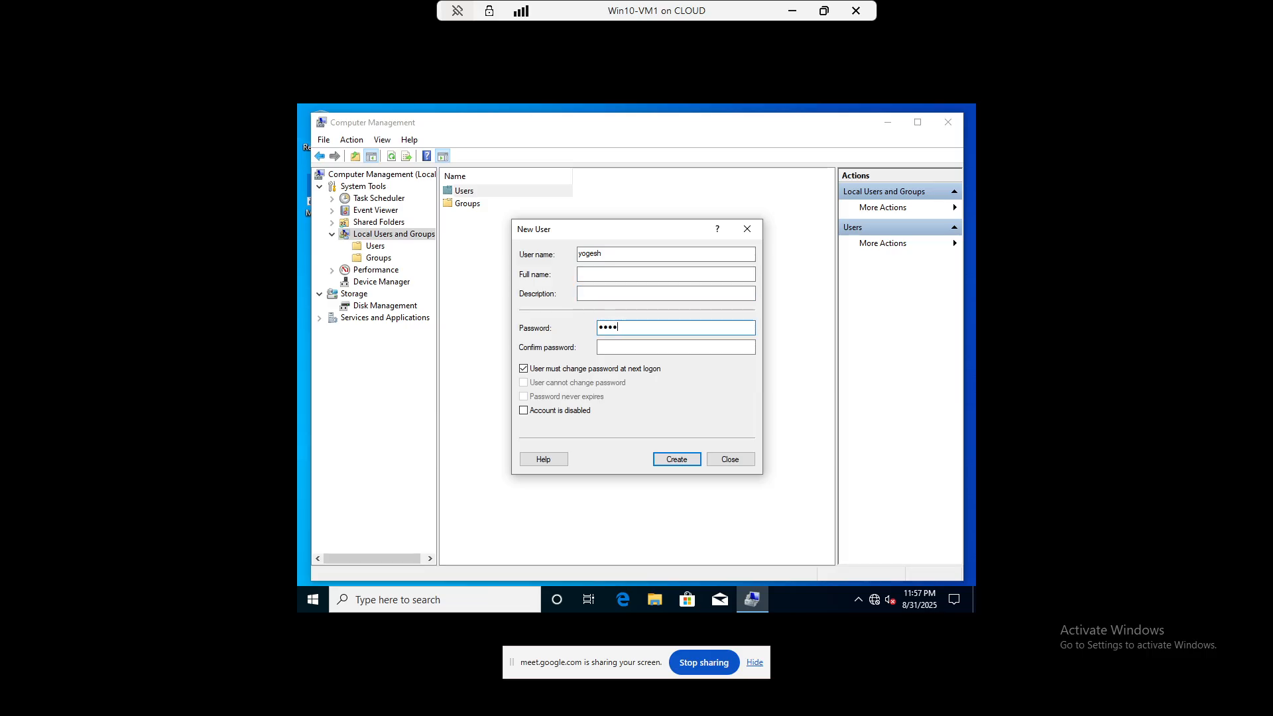
{"action": "type", "text": "••••"}
{"action": "key", "text": "Tab"}
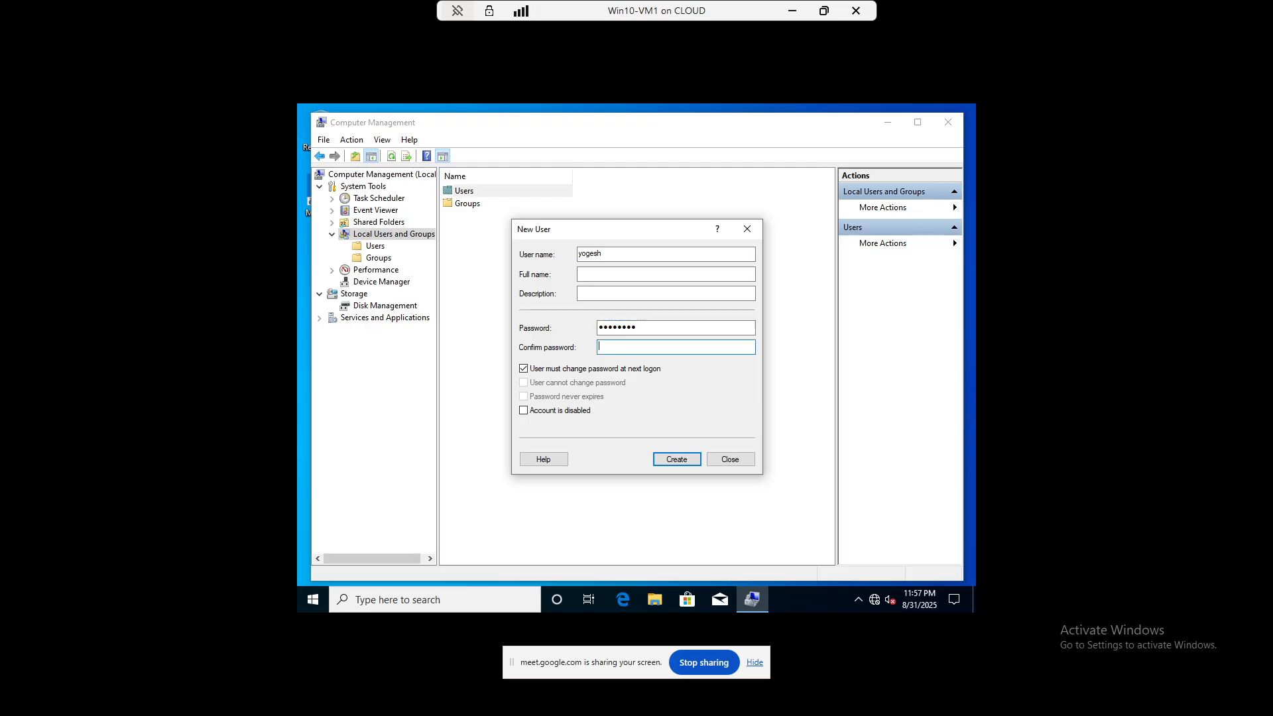
{"action": "type", "text": "•••••••"}
{"action": "key", "text": "Tab"}
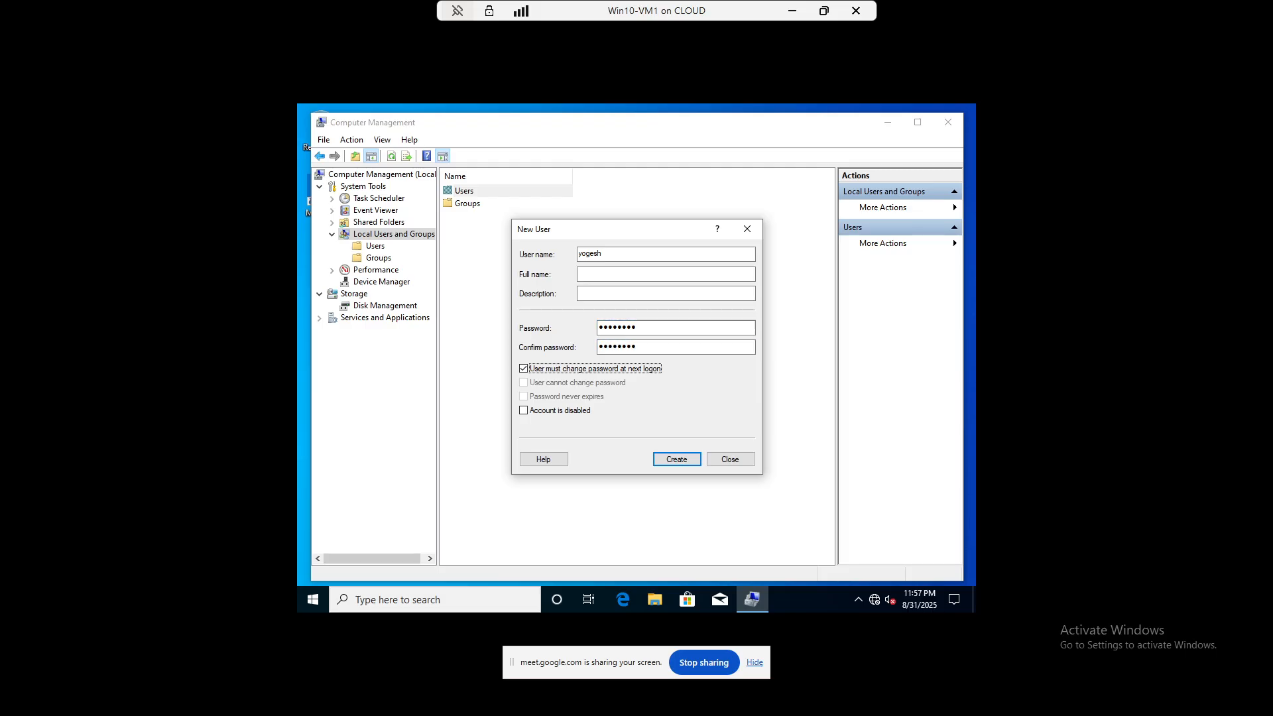
{"action": "left_click", "coordinate": [586, 370]}
{"action": "left_click", "coordinate": [582, 383]}
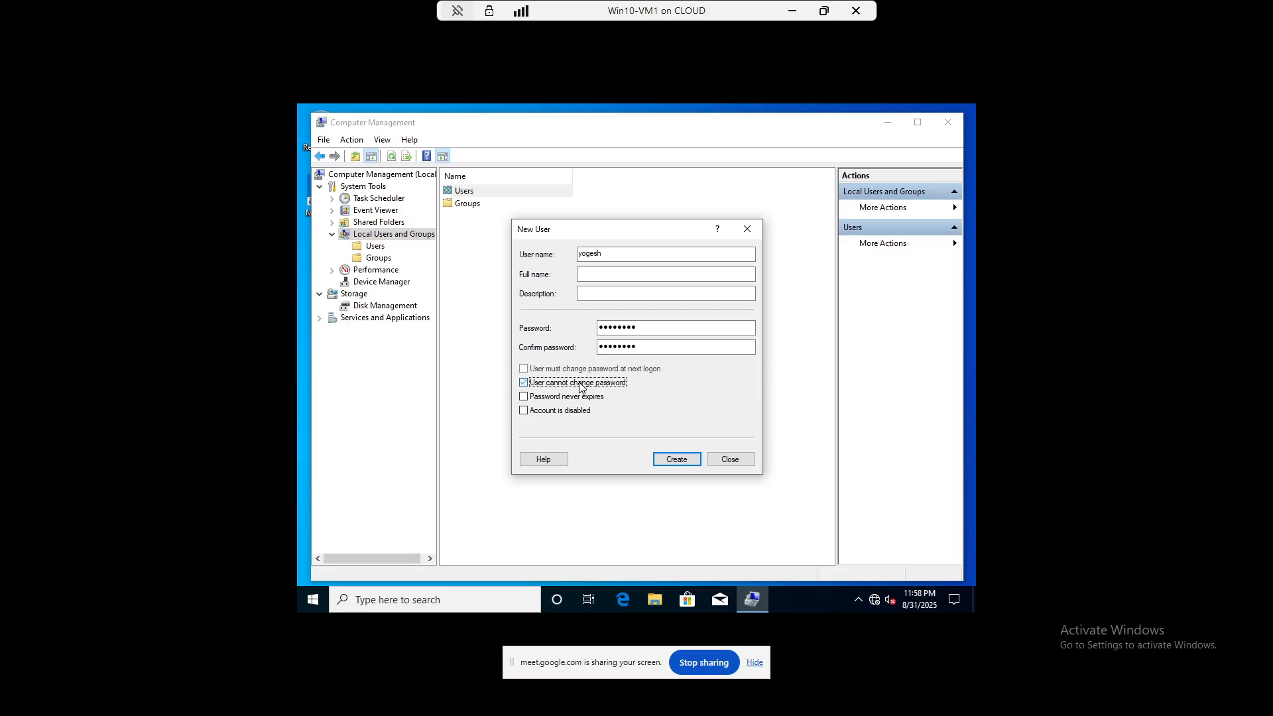
{"action": "left_click", "coordinate": [574, 395]}
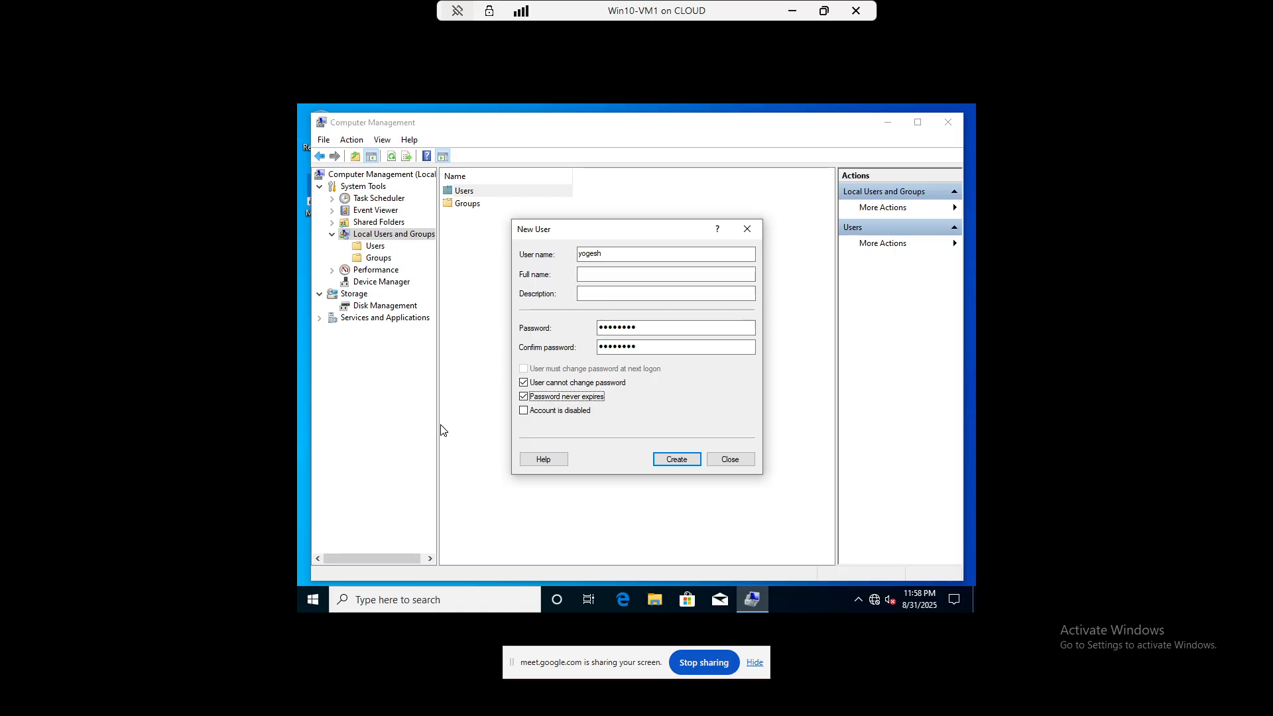
{"action": "left_click", "coordinate": [673, 460]}
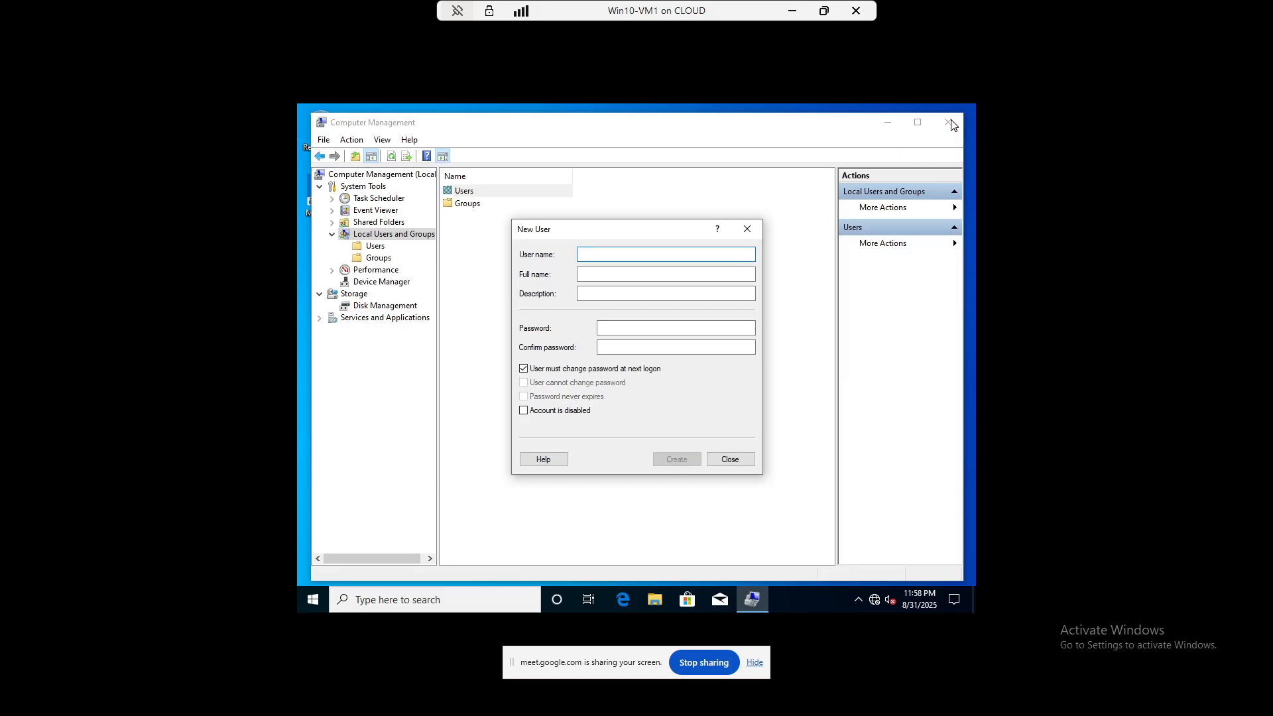
{"action": "left_click", "coordinate": [747, 229]}
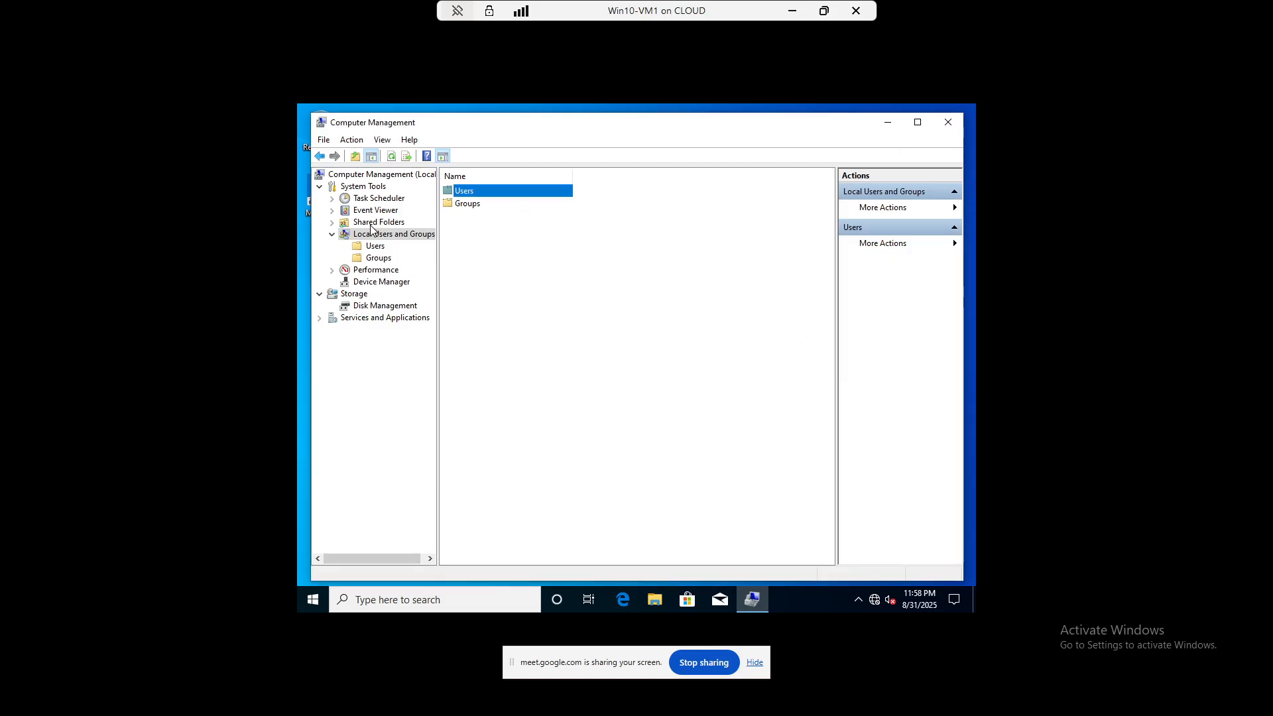
{"action": "double_click", "coordinate": [469, 191]}
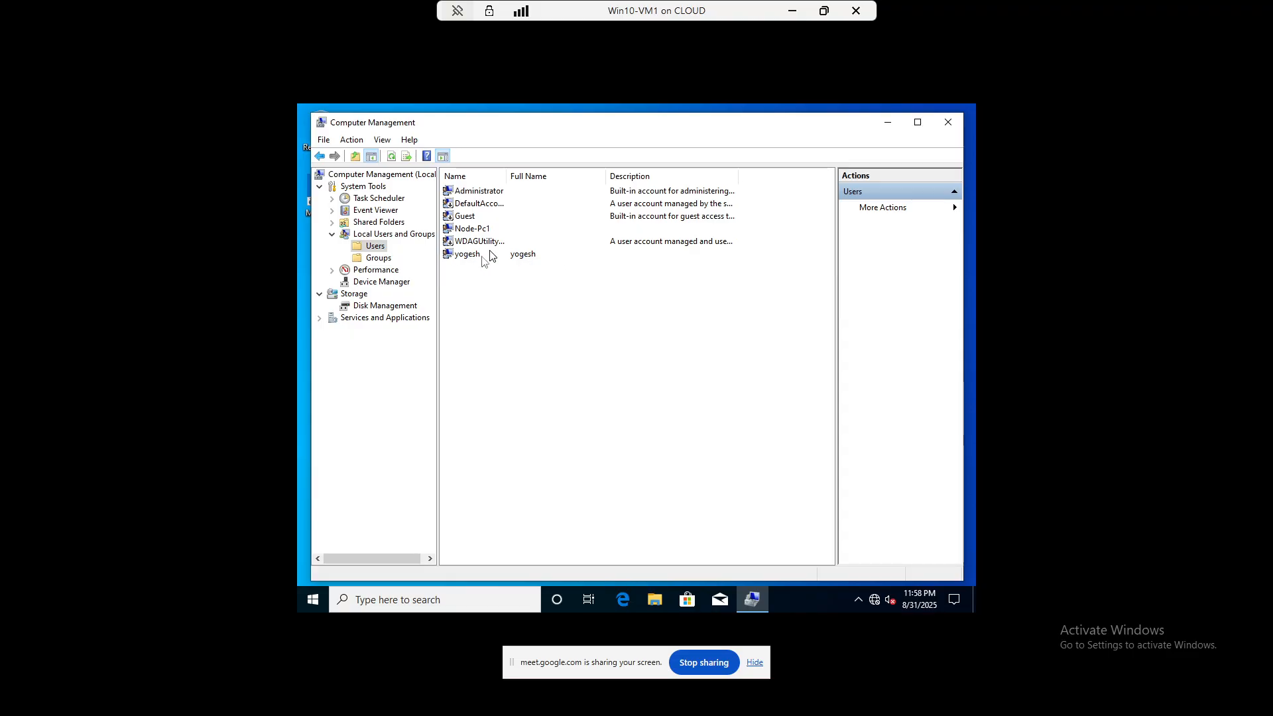
- Sign out of Administrator and try signing in as the new local user with its password
{"action": "left_click", "coordinate": [312, 601]}
{"action": "left_click", "coordinate": [312, 441]}
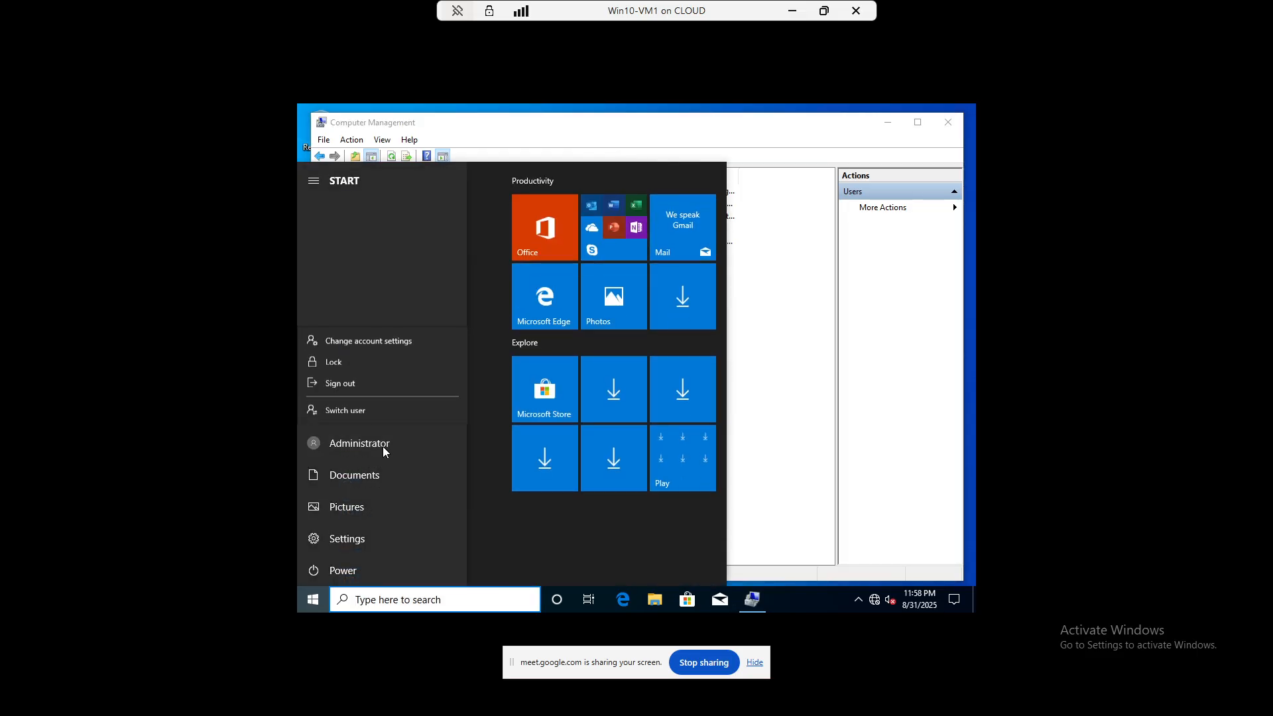
{"action": "left_click", "coordinate": [347, 381]}
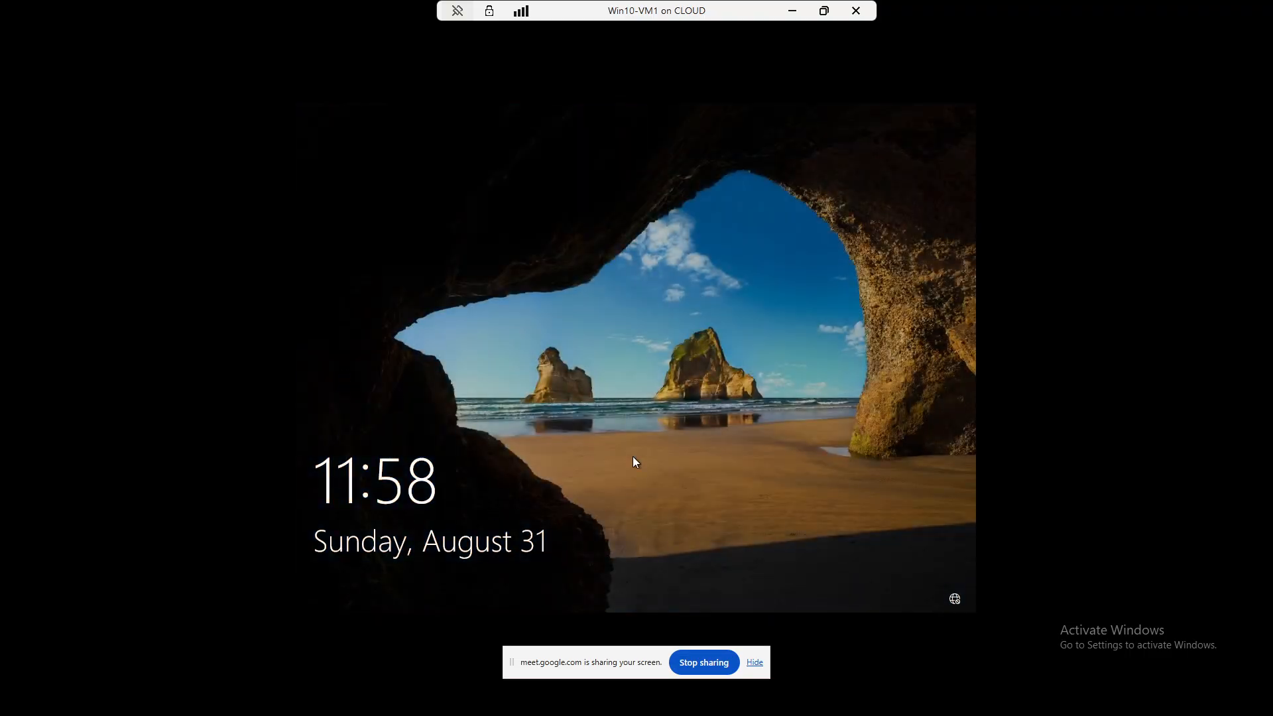
{"action": "left_click", "coordinate": [632, 456]}
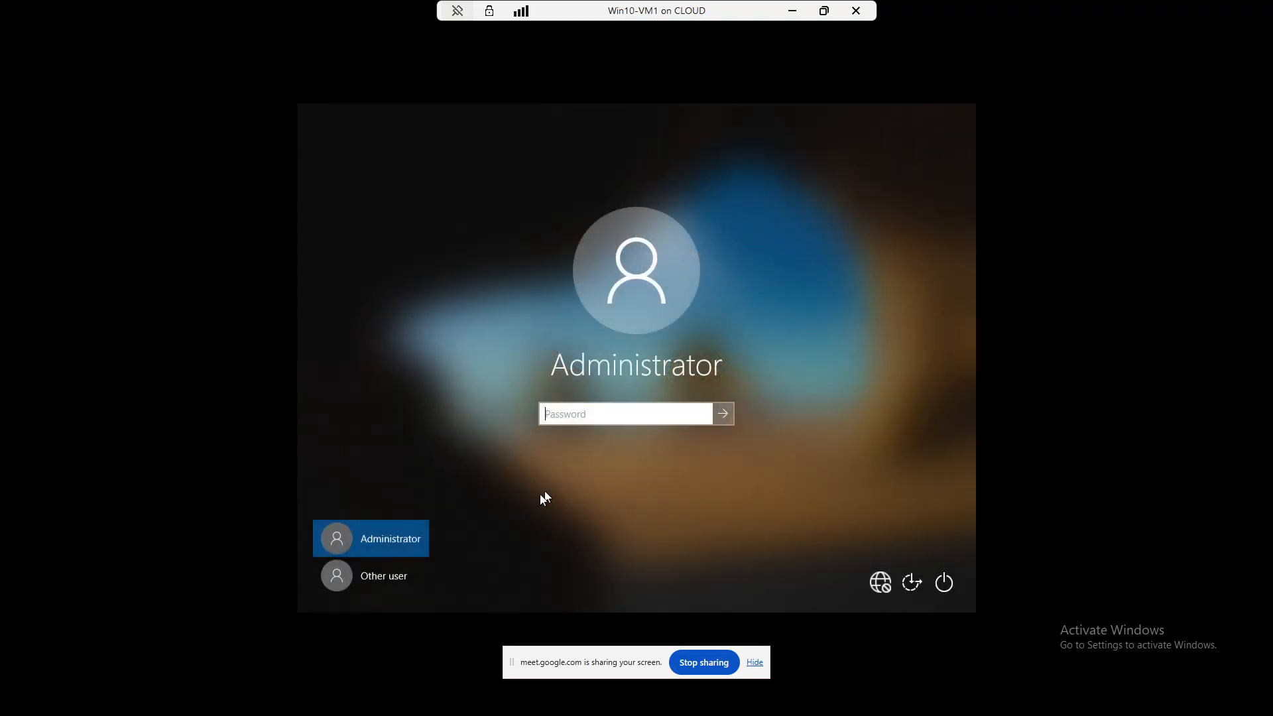
{"action": "left_click", "coordinate": [372, 578]}
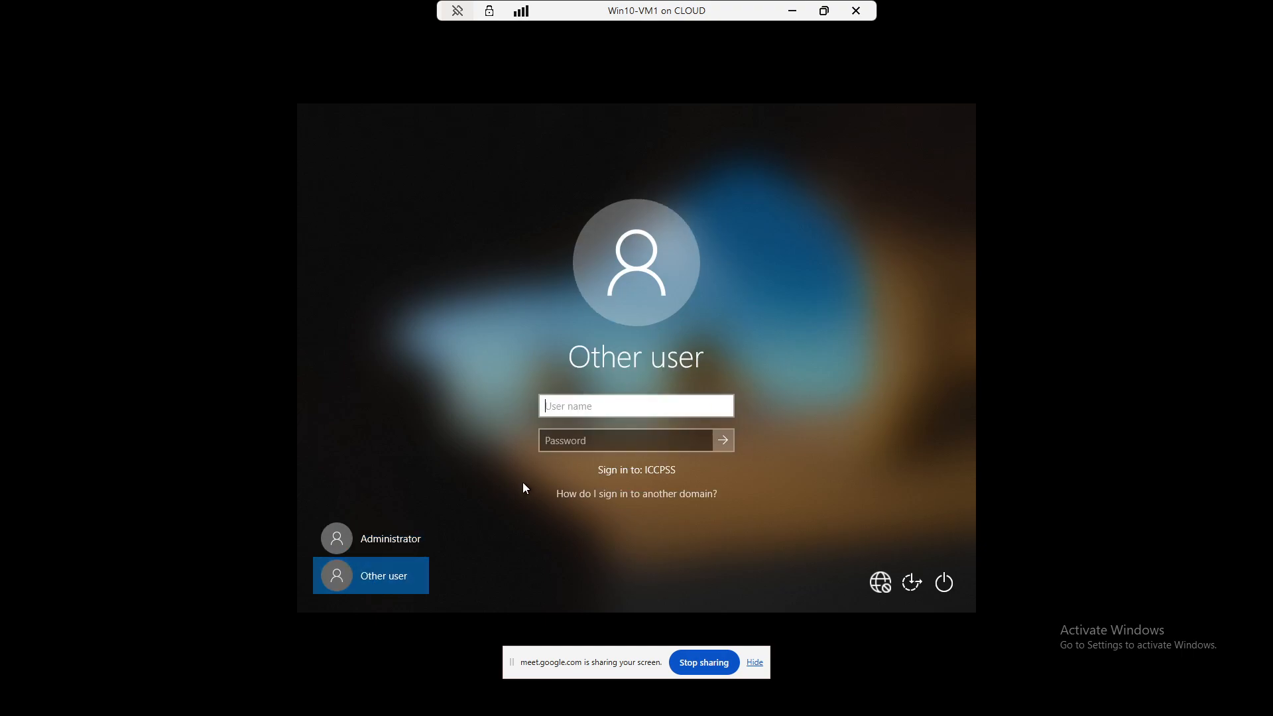
{"action": "type", "text": "yogesh"}
{"action": "key", "text": "Tab"}
{"action": "type", "text": "****"}
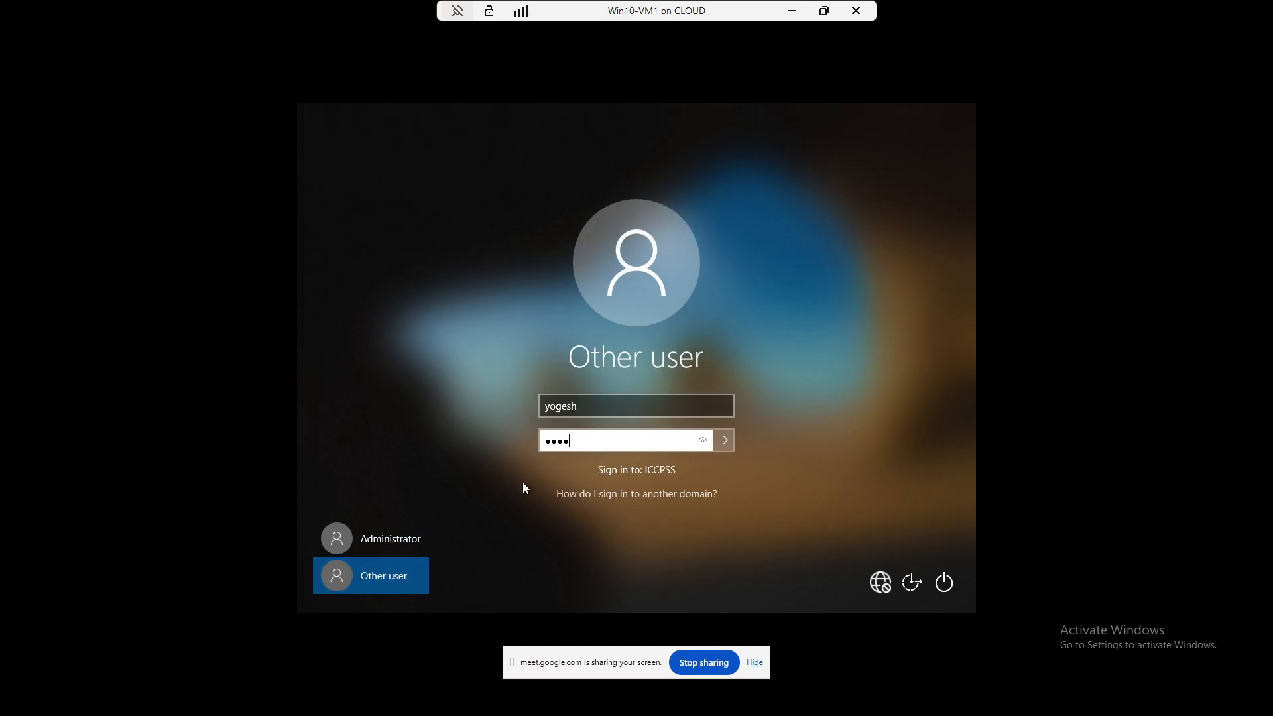
{"action": "type", "text": "****"}
{"action": "key", "text": "Return"}
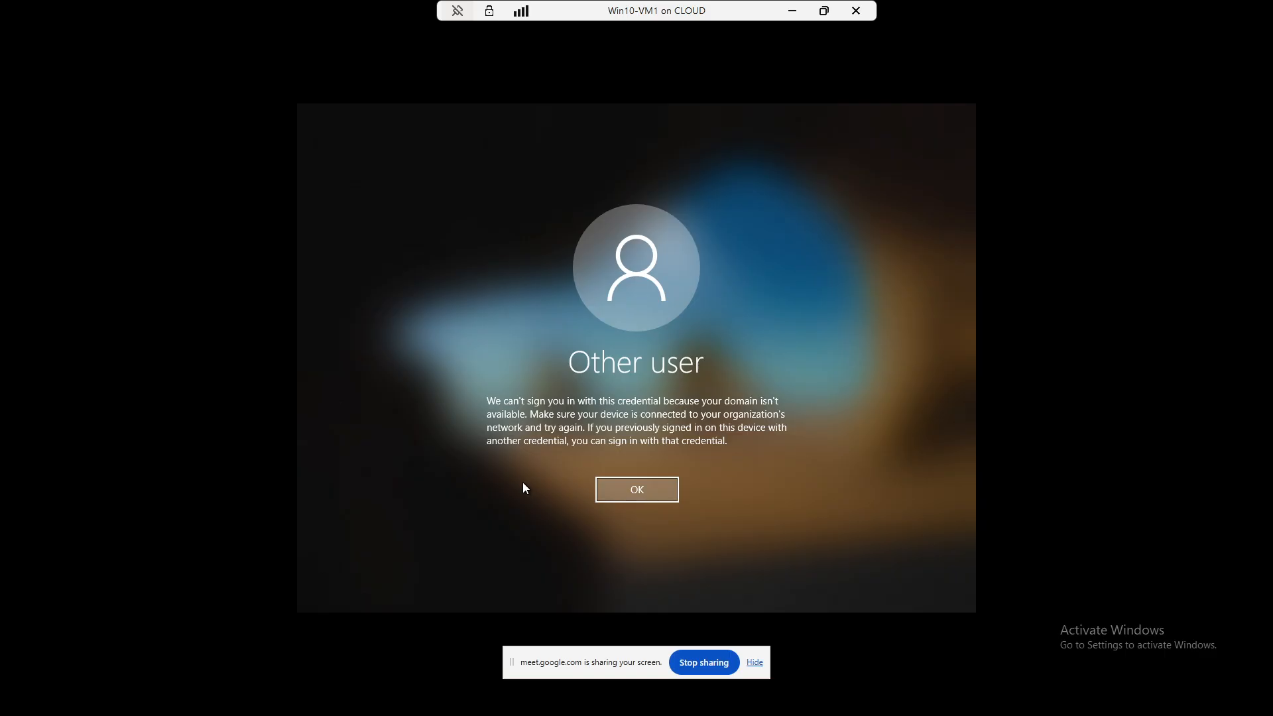
- Dismiss the sign-in error and sign back in as Administrator
{"action": "key", "text": "Return"}
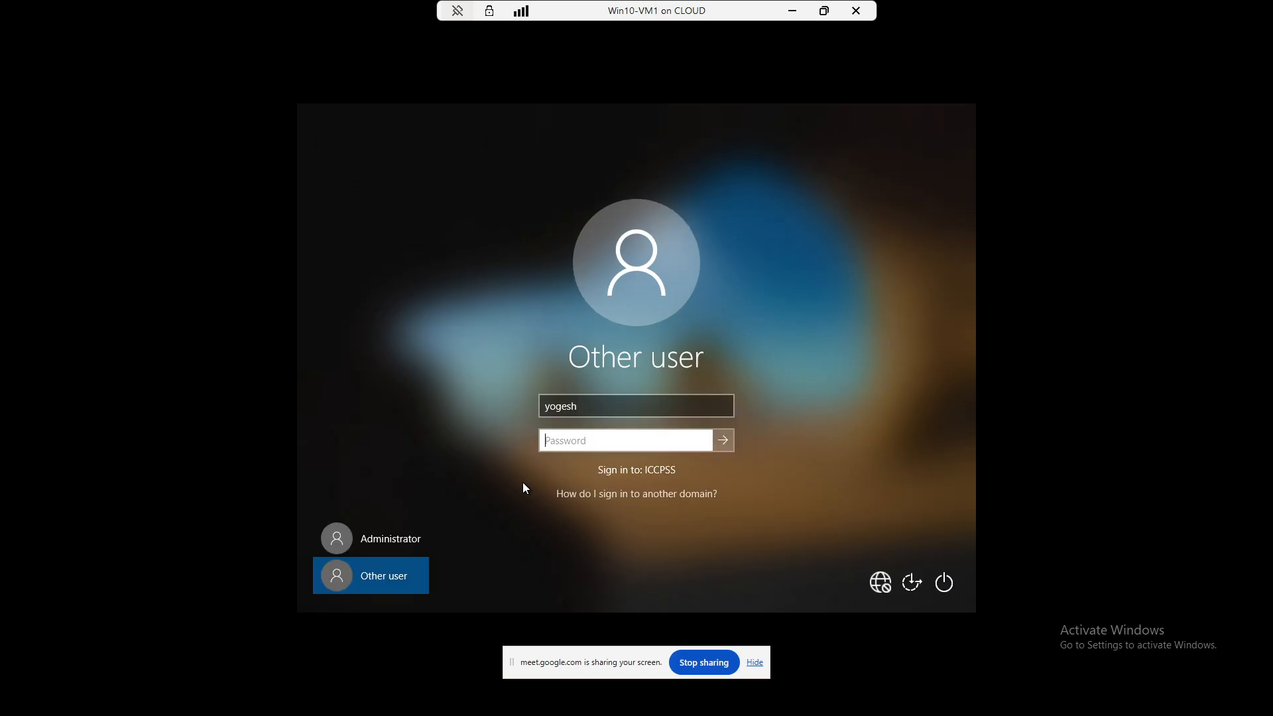
{"action": "left_click", "coordinate": [388, 575]}
{"action": "left_click", "coordinate": [389, 541]}
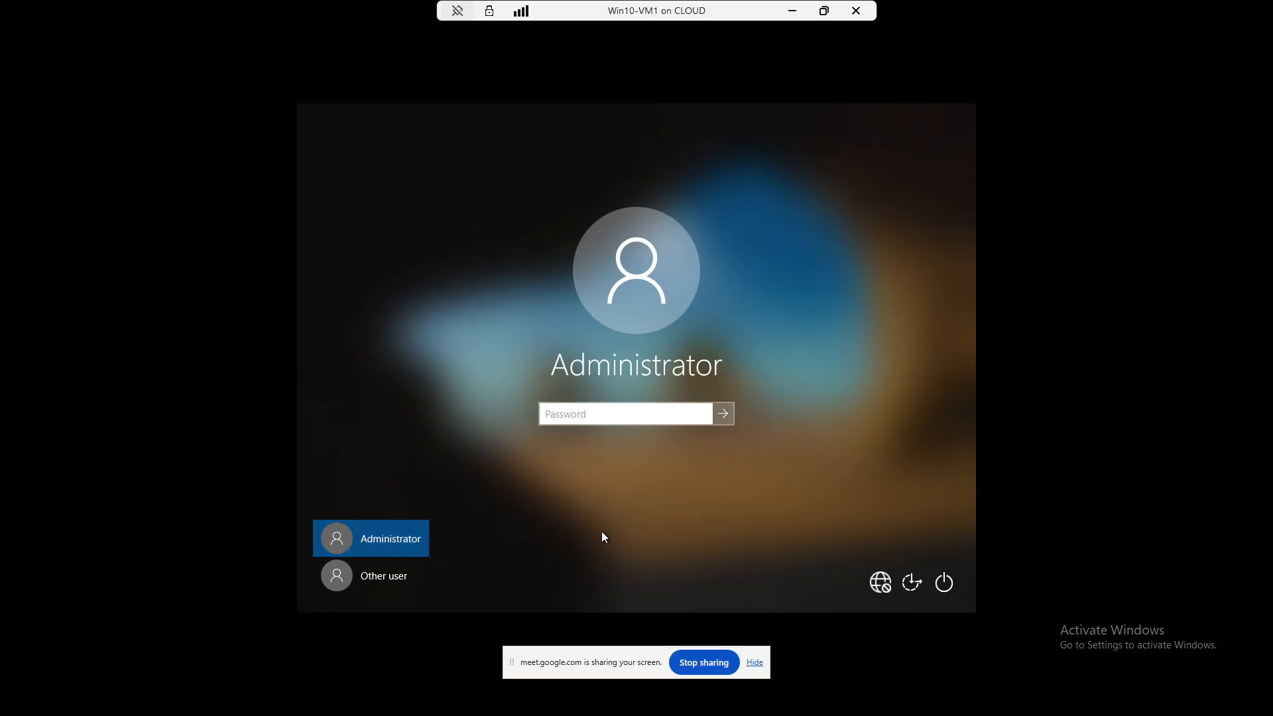
{"action": "type", "text": "•••"}
{"action": "key", "text": "BackSpace"}
{"action": "key", "text": "BackSpace"}
{"action": "type", "text": "********"}
{"action": "key", "text": "Return"}
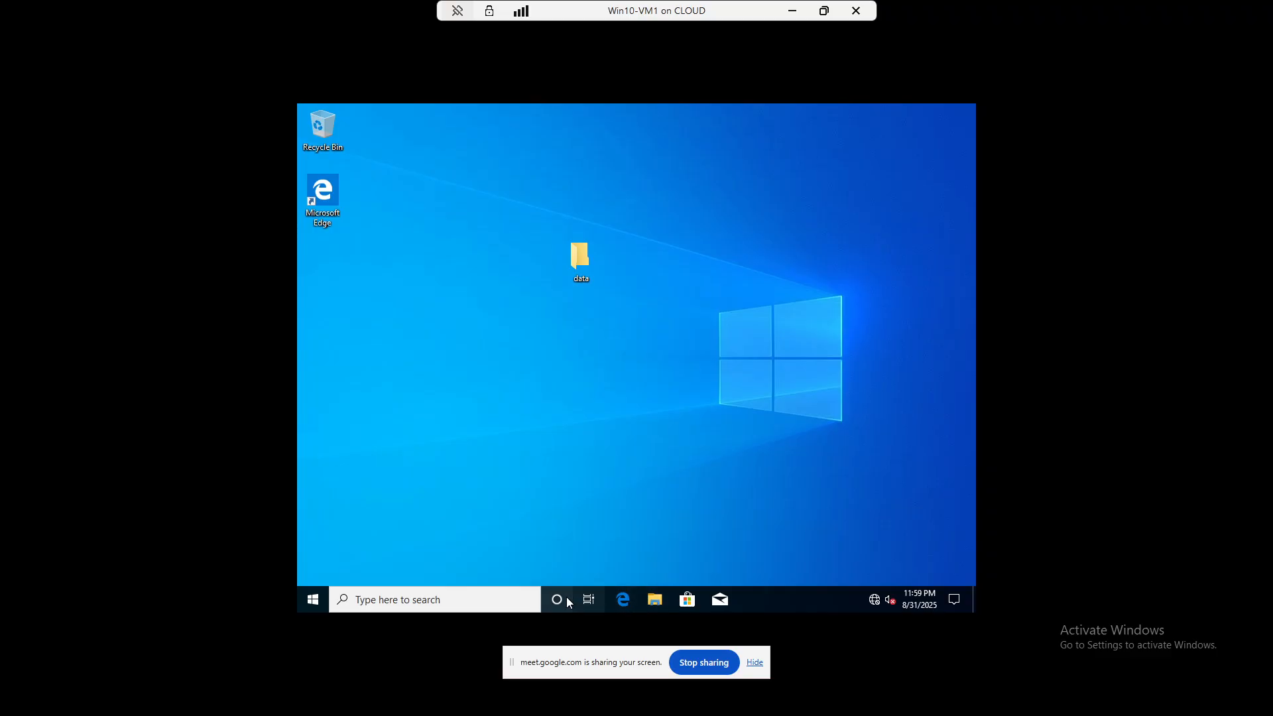
- In This PC's System Properties, switch Node-PC1 from the domain to workgroup ASD
{"action": "left_click", "coordinate": [653, 600]}
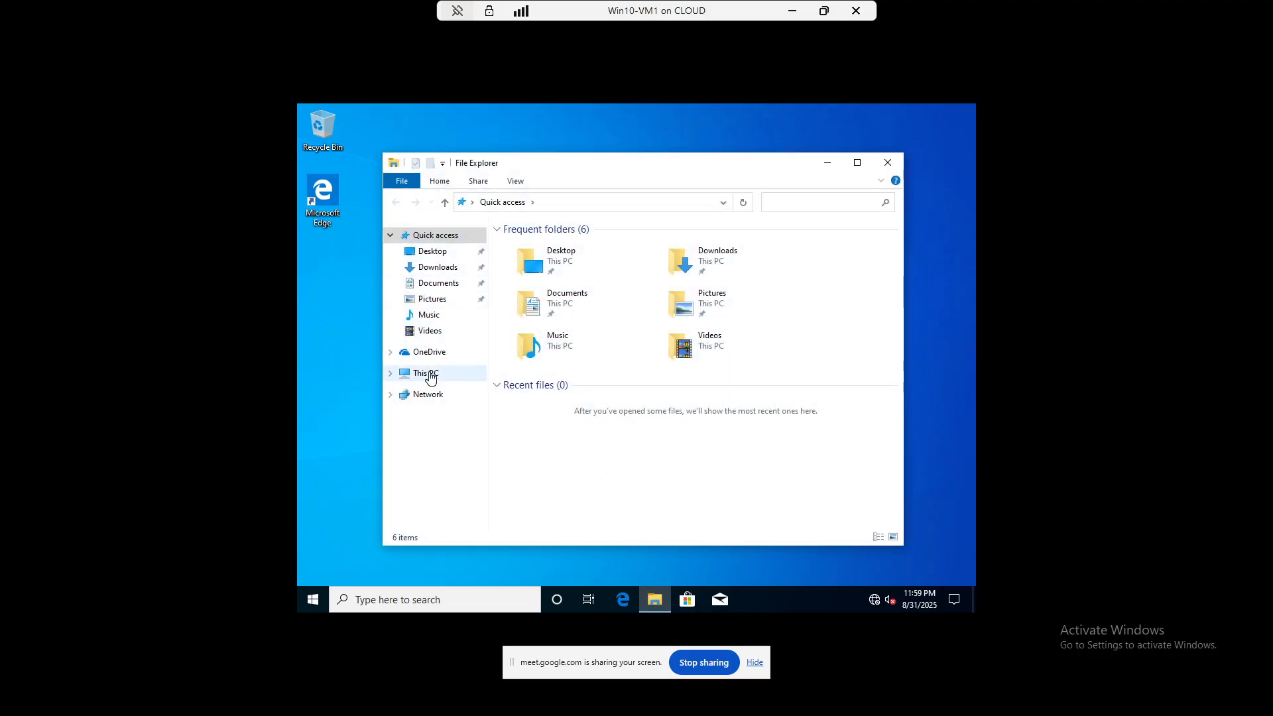
{"action": "right_click", "coordinate": [429, 375]}
{"action": "left_click", "coordinate": [475, 547]}
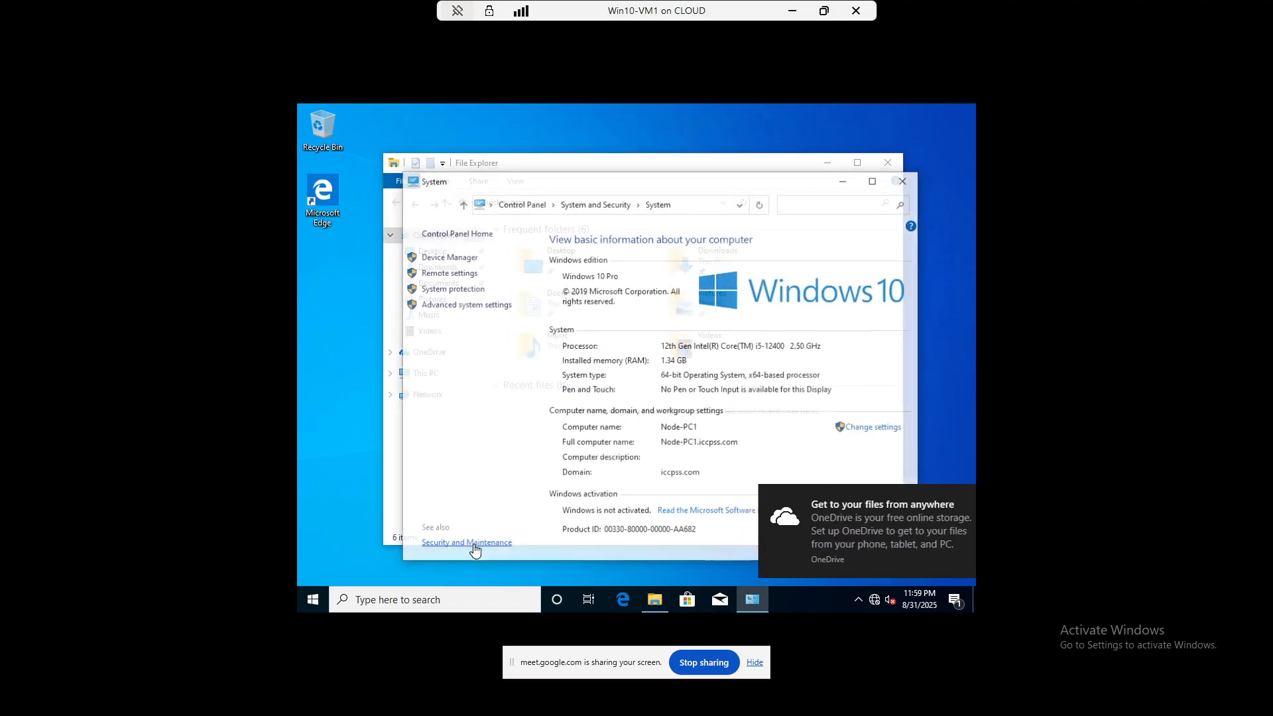
{"action": "left_click", "coordinate": [875, 428]}
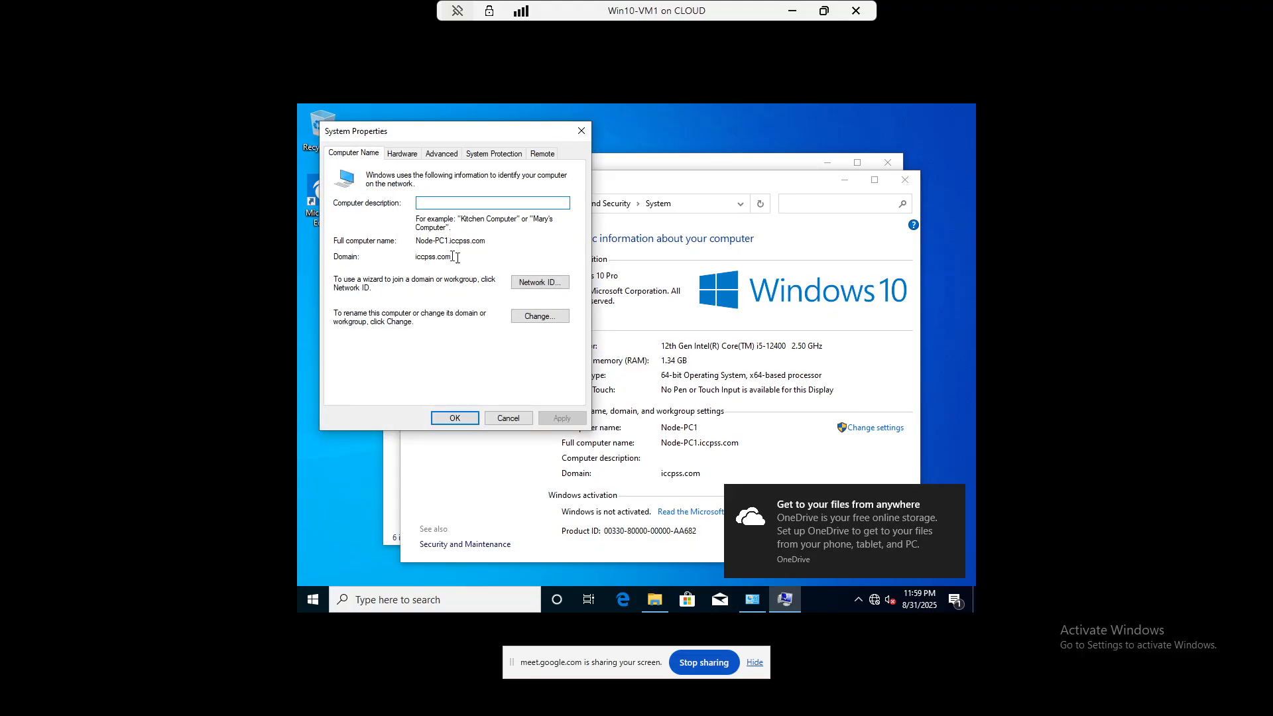
{"action": "left_click", "coordinate": [540, 316]}
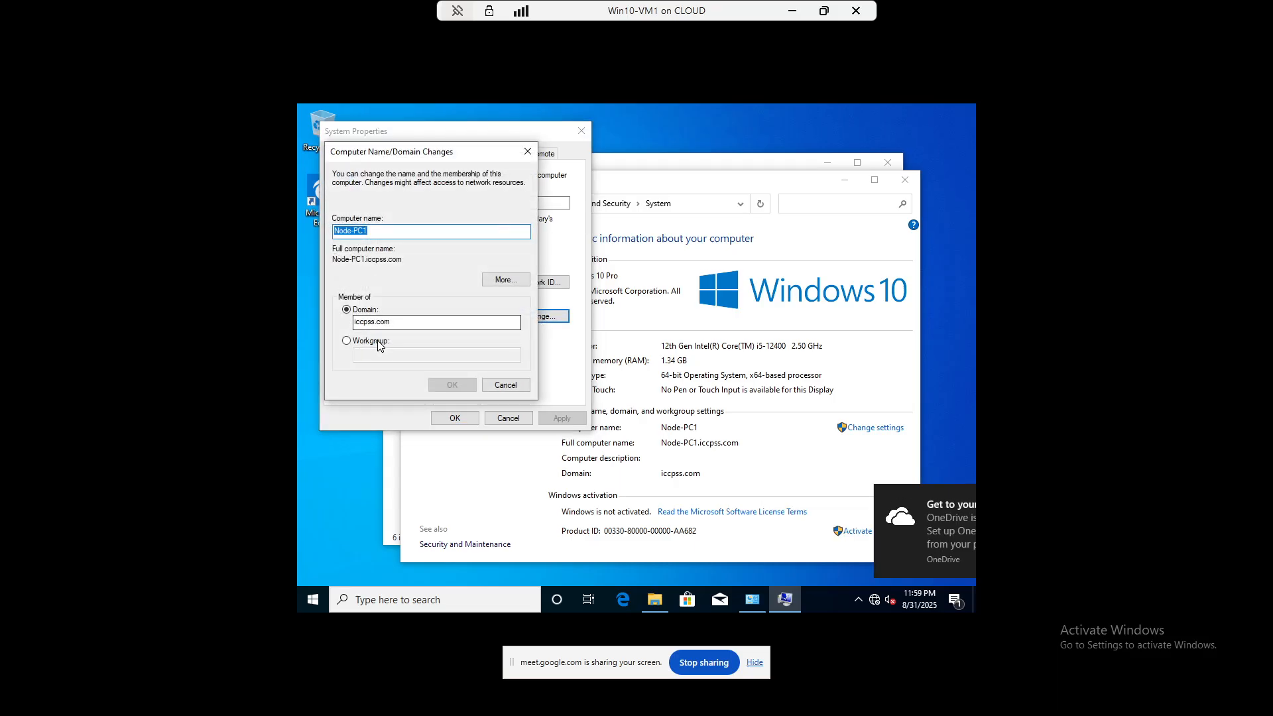
{"action": "left_click", "coordinate": [379, 341]}
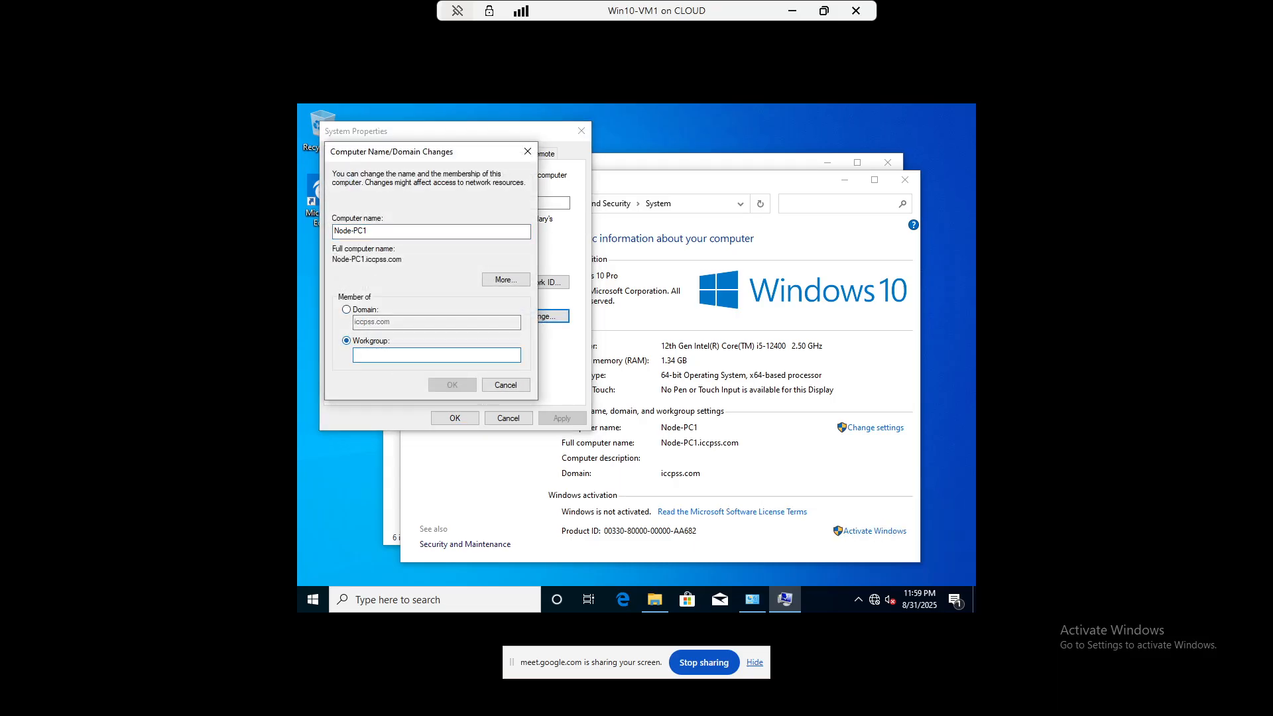
{"action": "type", "text": "ASD"}
{"action": "left_click", "coordinate": [452, 386]}
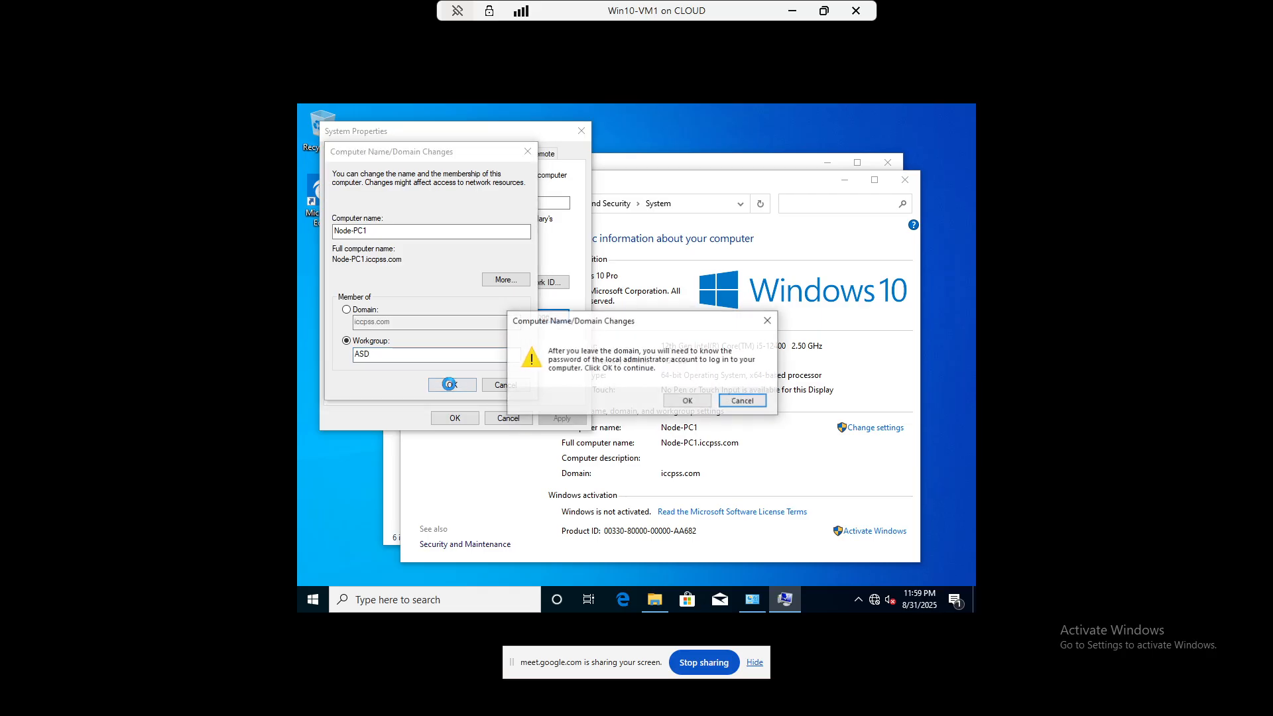
{"action": "left_click", "coordinate": [688, 401]}
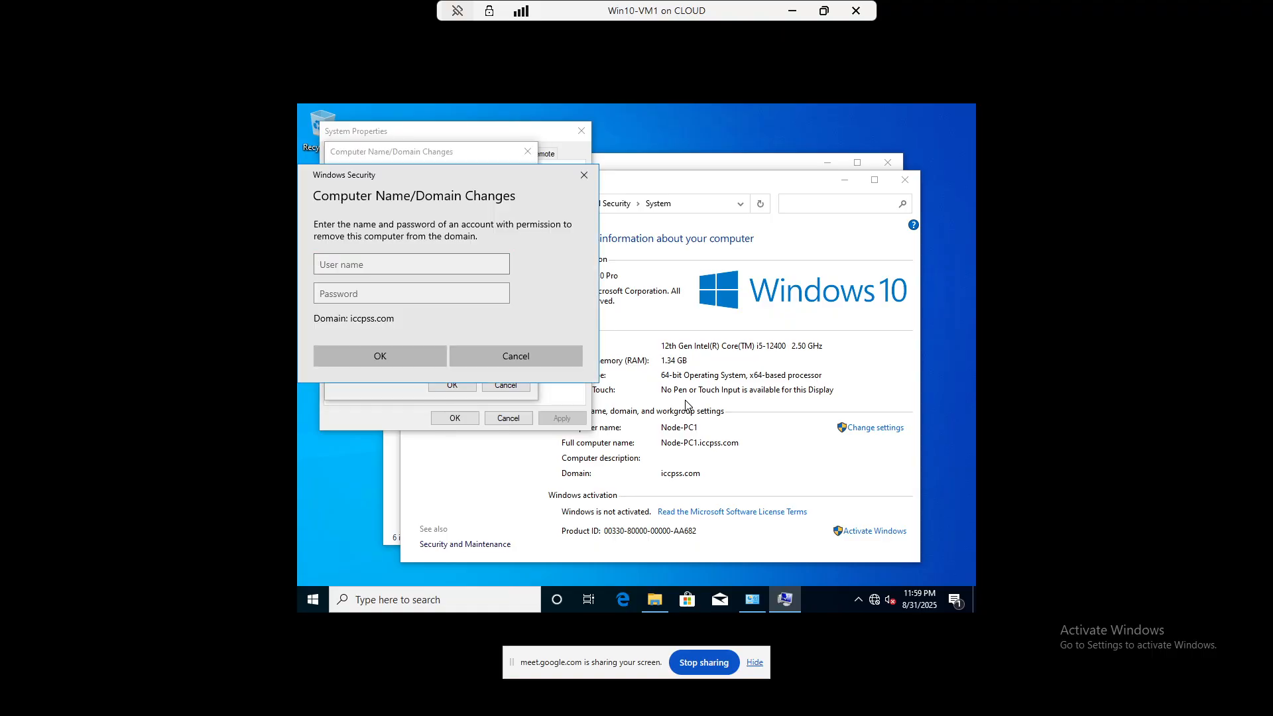
- Authorize with the domain admin credentials, acknowledge the welcome and restart notices, and restart
{"action": "type", "text": "administrator"}
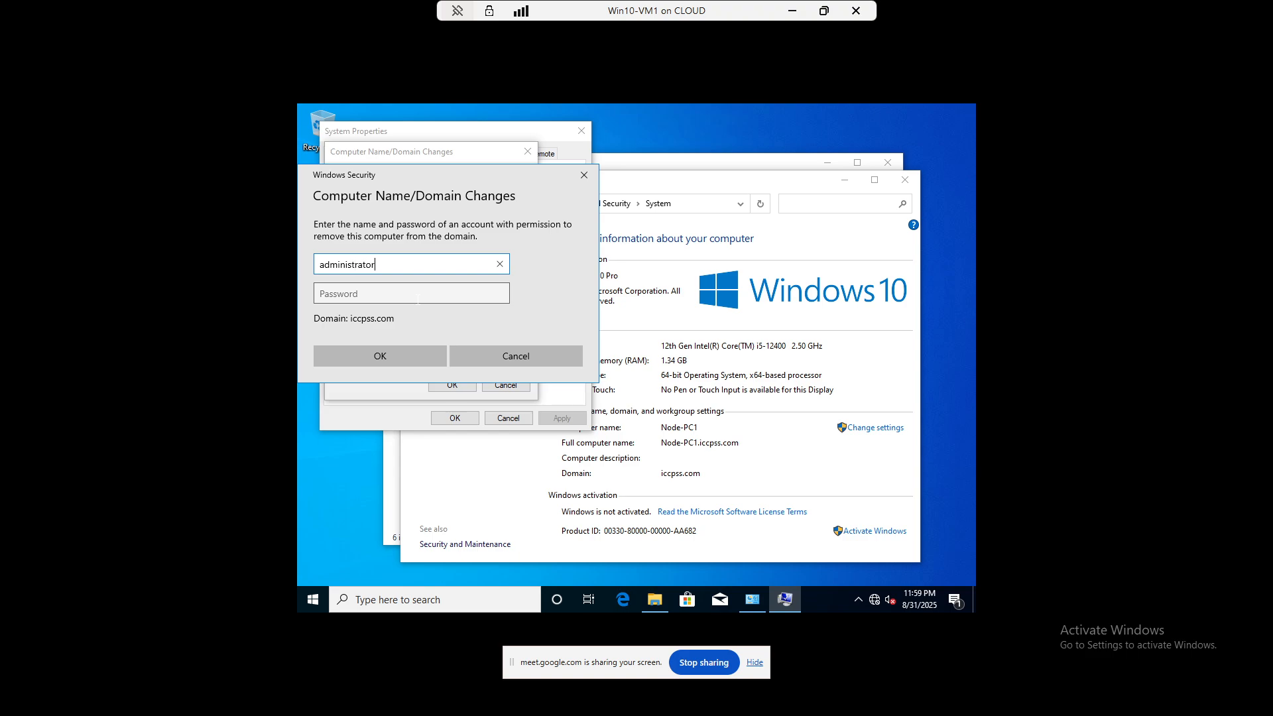
{"action": "left_click", "coordinate": [417, 299]}
{"action": "type", "text": "*"}
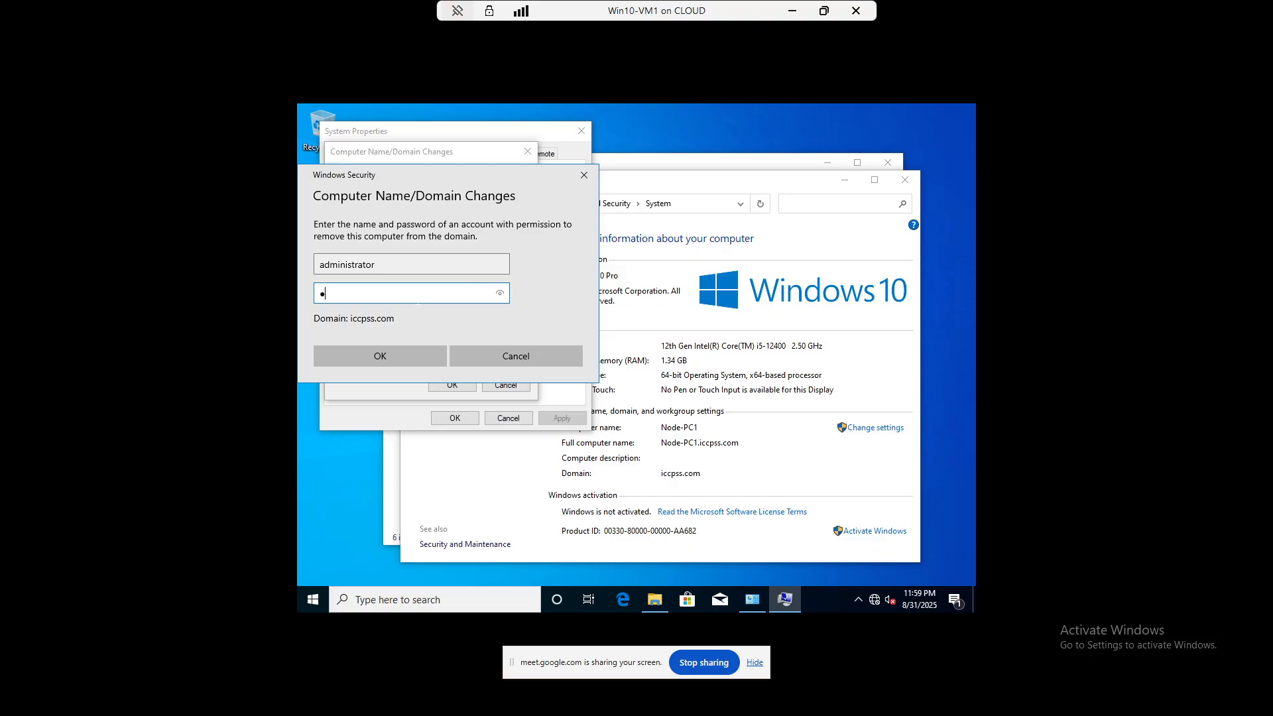
{"action": "key", "text": "BackSpace"}
{"action": "type", "text": "*********"}
{"action": "left_click", "coordinate": [417, 358]}
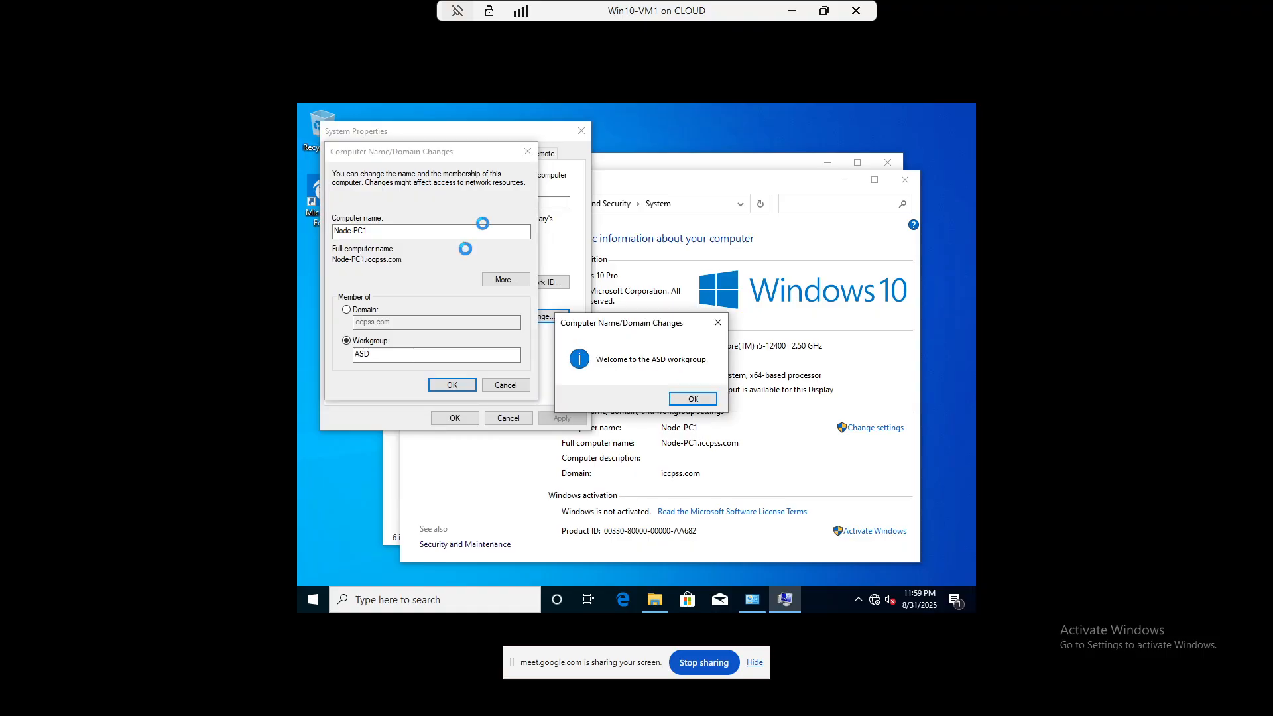
{"action": "left_click", "coordinate": [693, 398]}
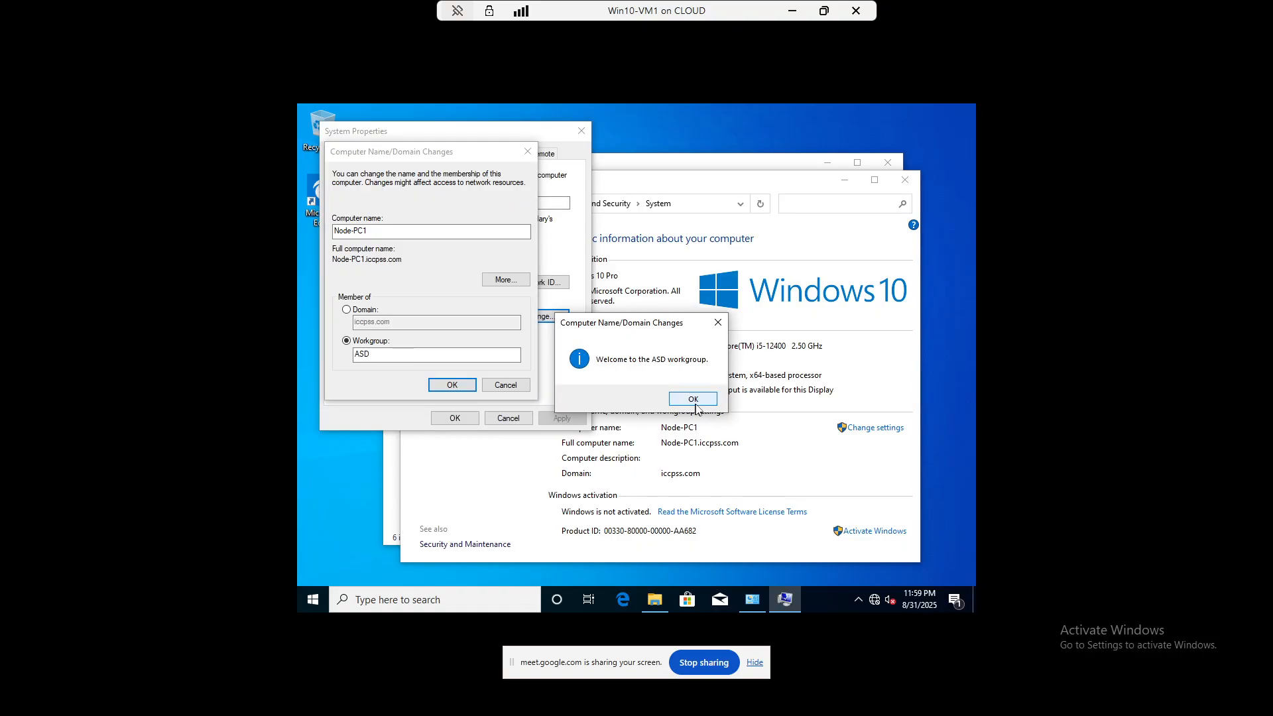
{"action": "left_click", "coordinate": [718, 369]}
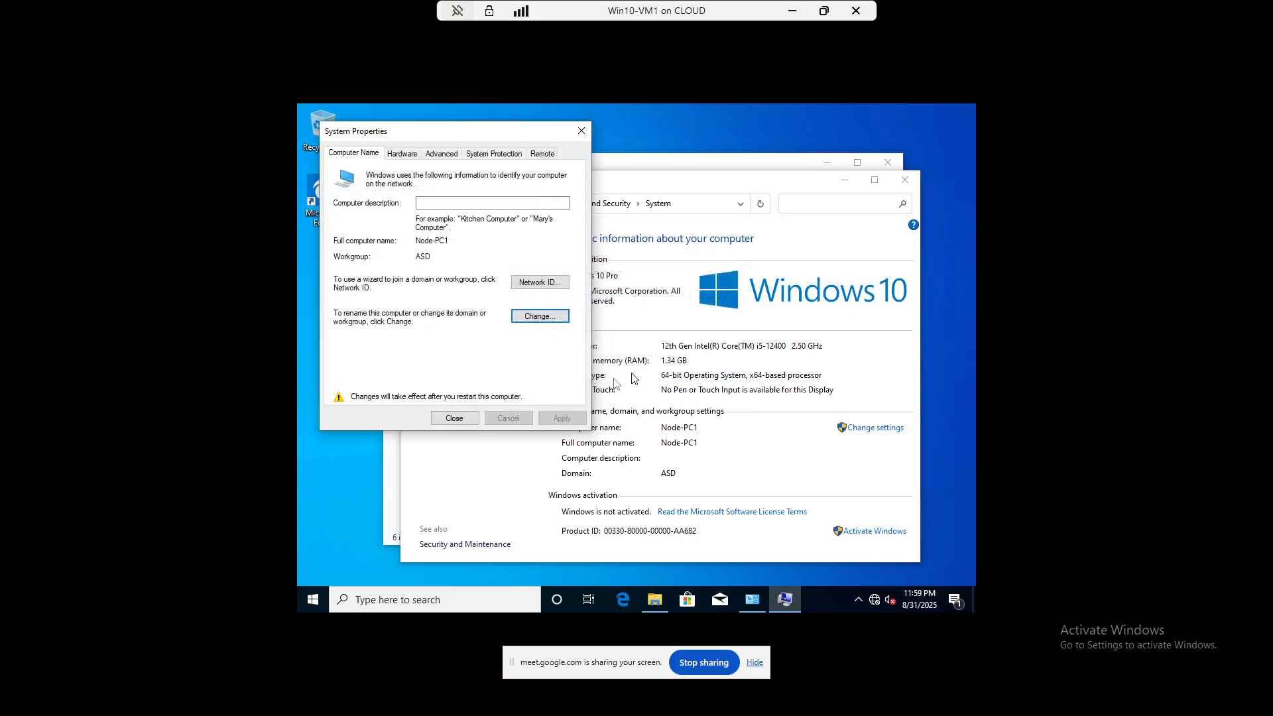
{"action": "left_click", "coordinate": [468, 419]}
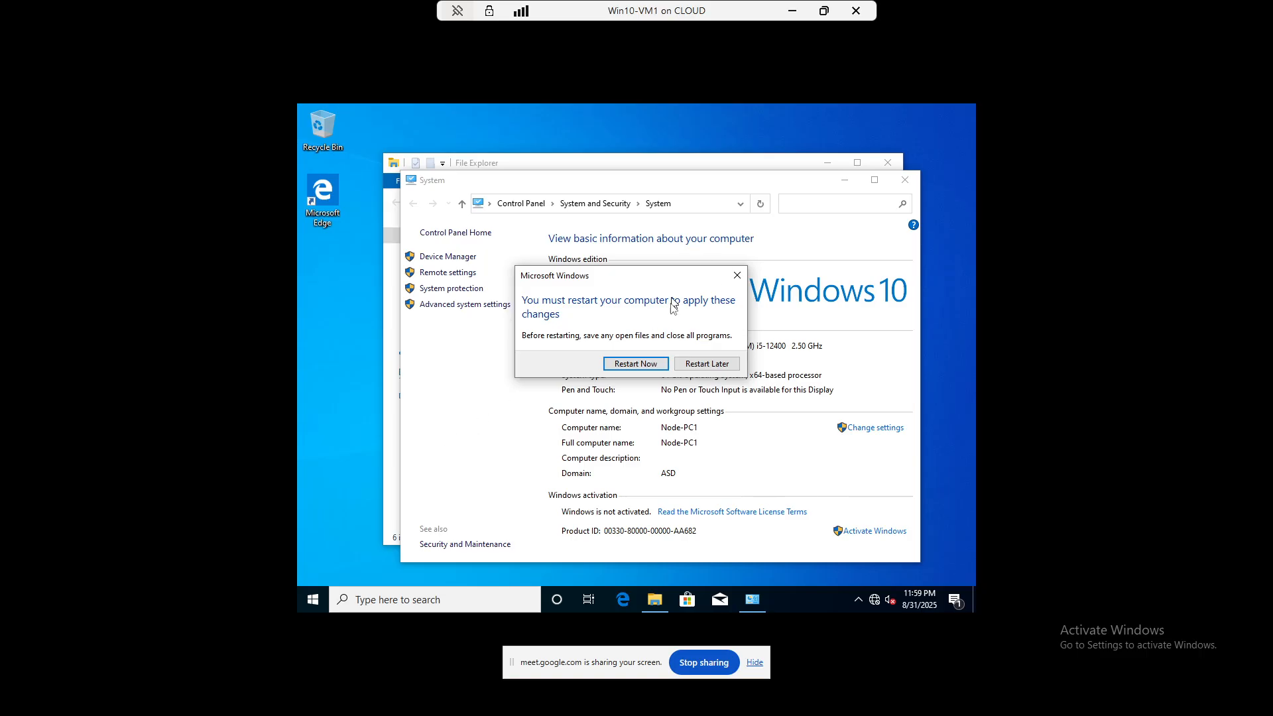
{"action": "left_click", "coordinate": [635, 364]}
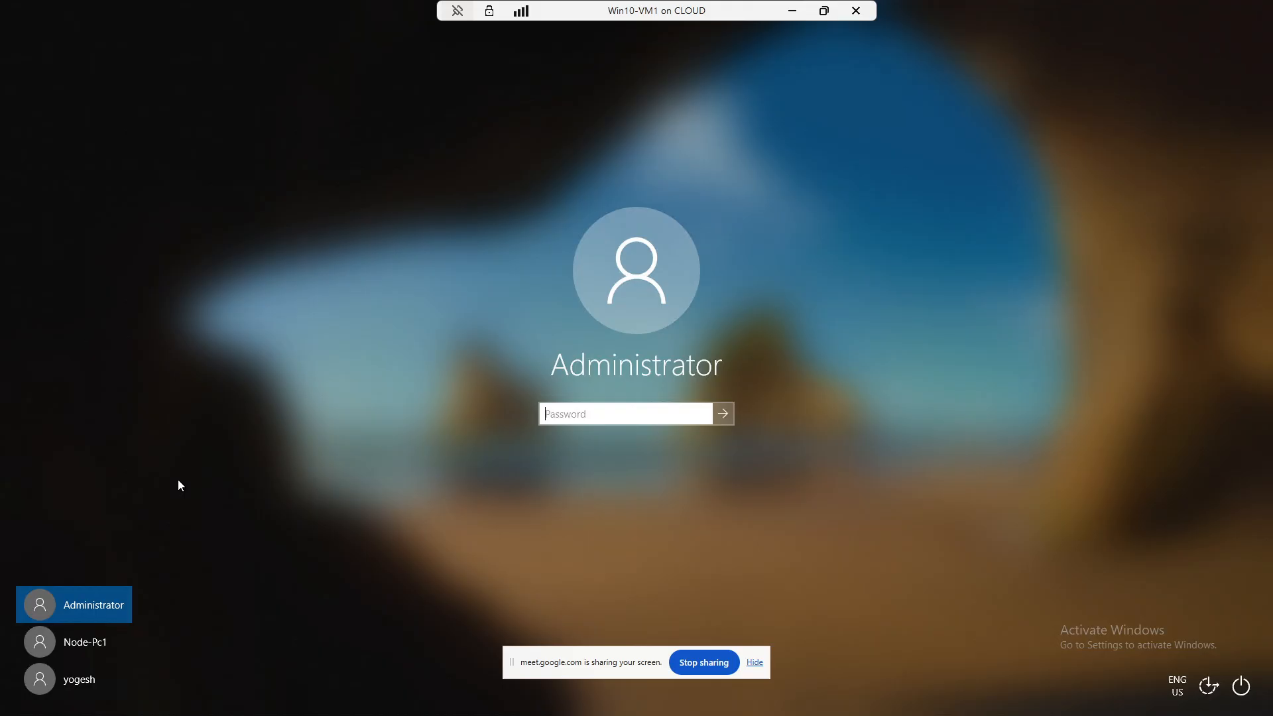
- Try signing in as the other local user and dismiss the Remote Desktop rights error
{"action": "left_click", "coordinate": [77, 684]}
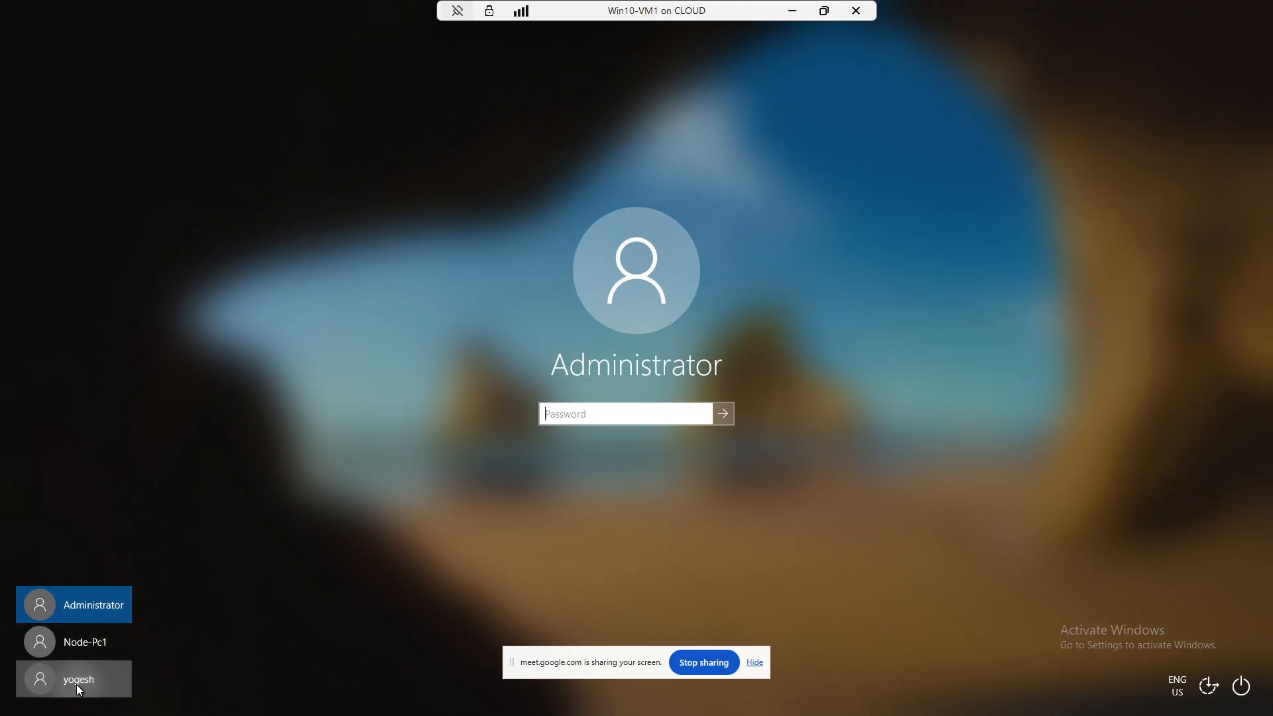
{"action": "type", "text": "•"}
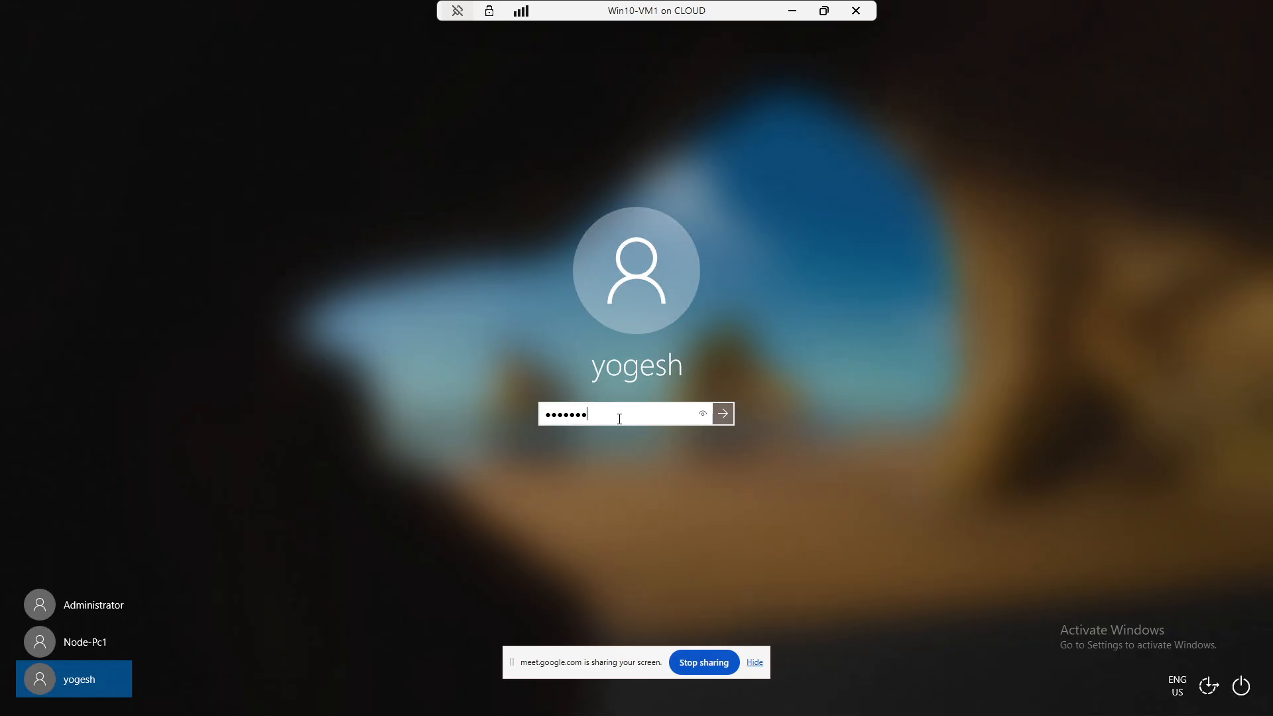
{"action": "key", "text": "Return"}
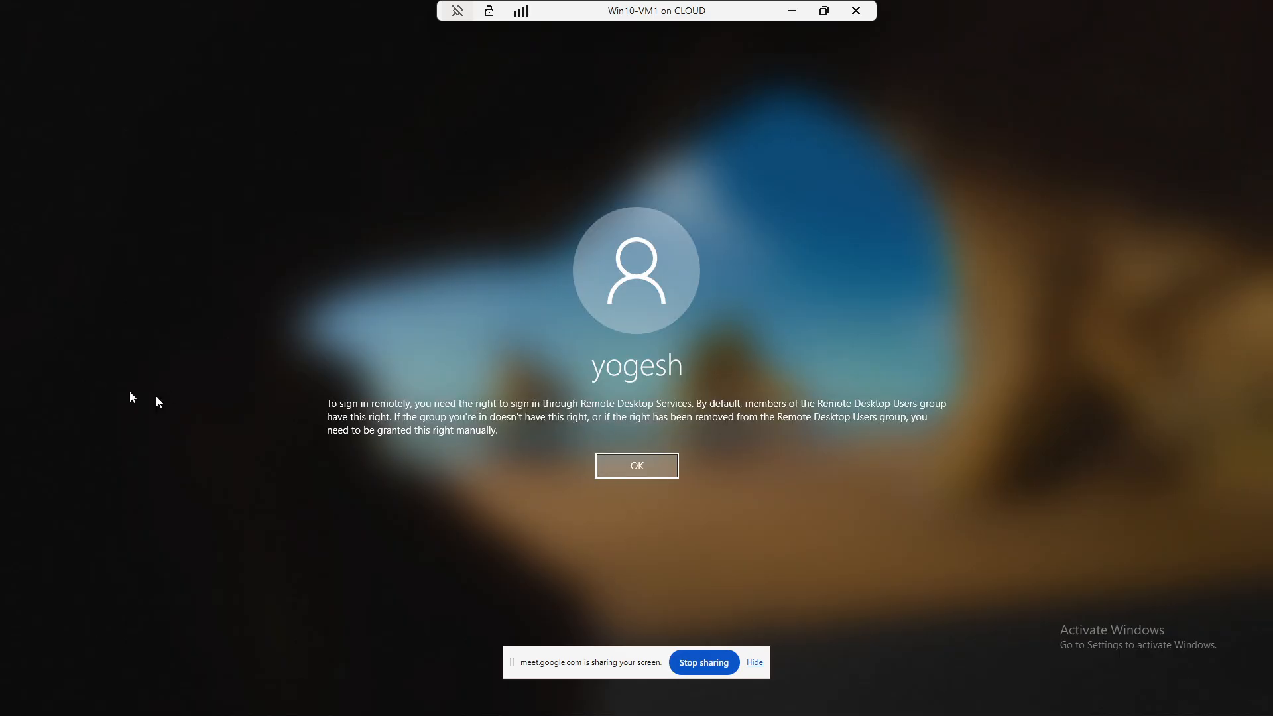
{"action": "left_click", "coordinate": [644, 466]}
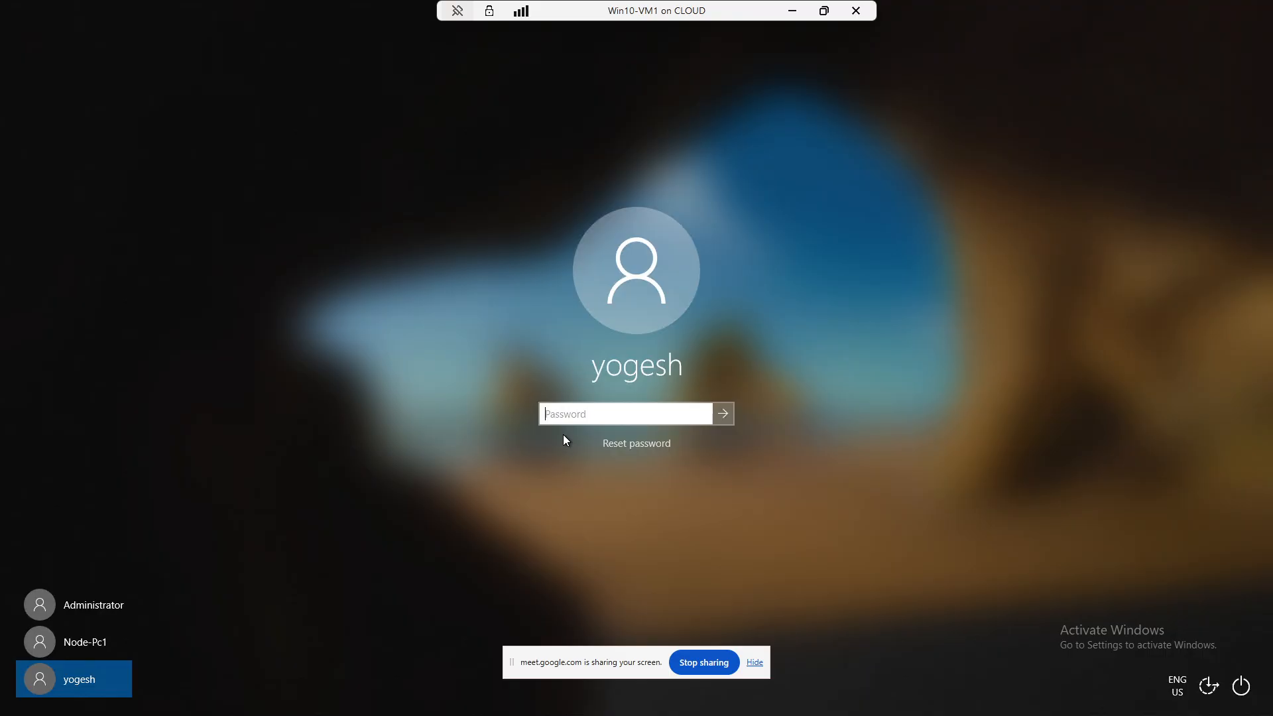
- Sign in as Administrator with its password
{"action": "type", "text": "*"}
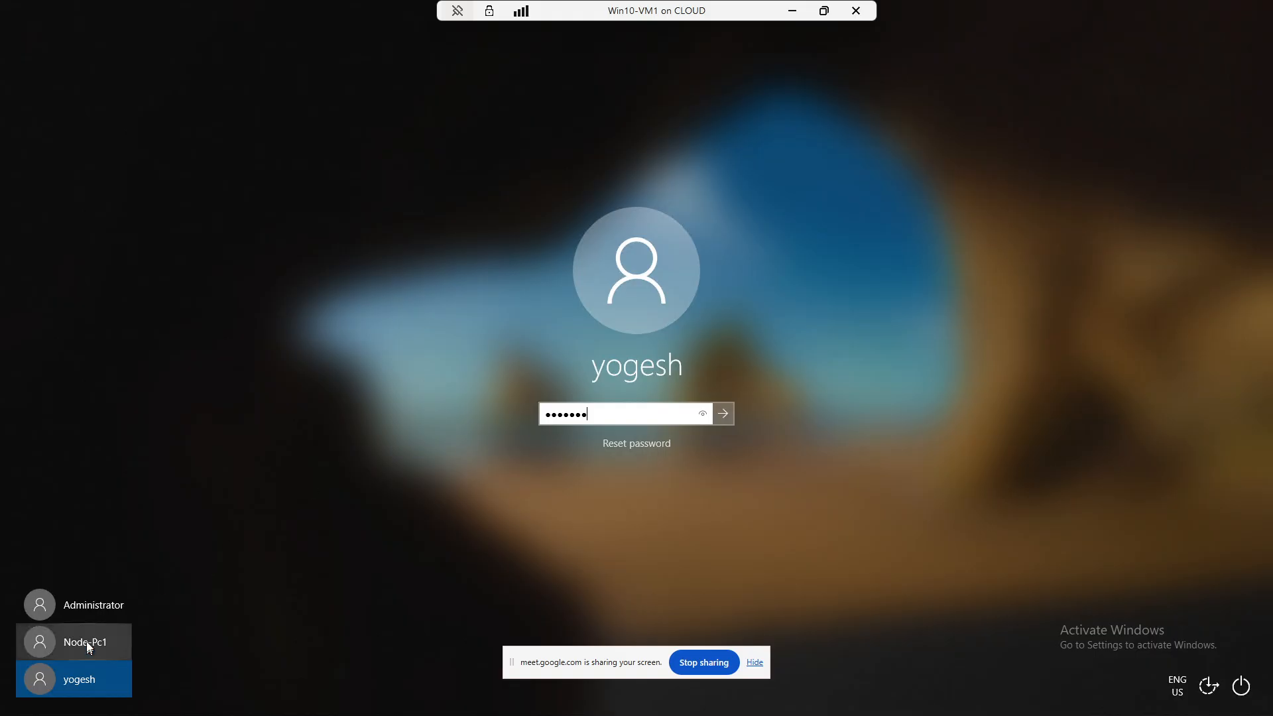
{"action": "left_click", "coordinate": [109, 610]}
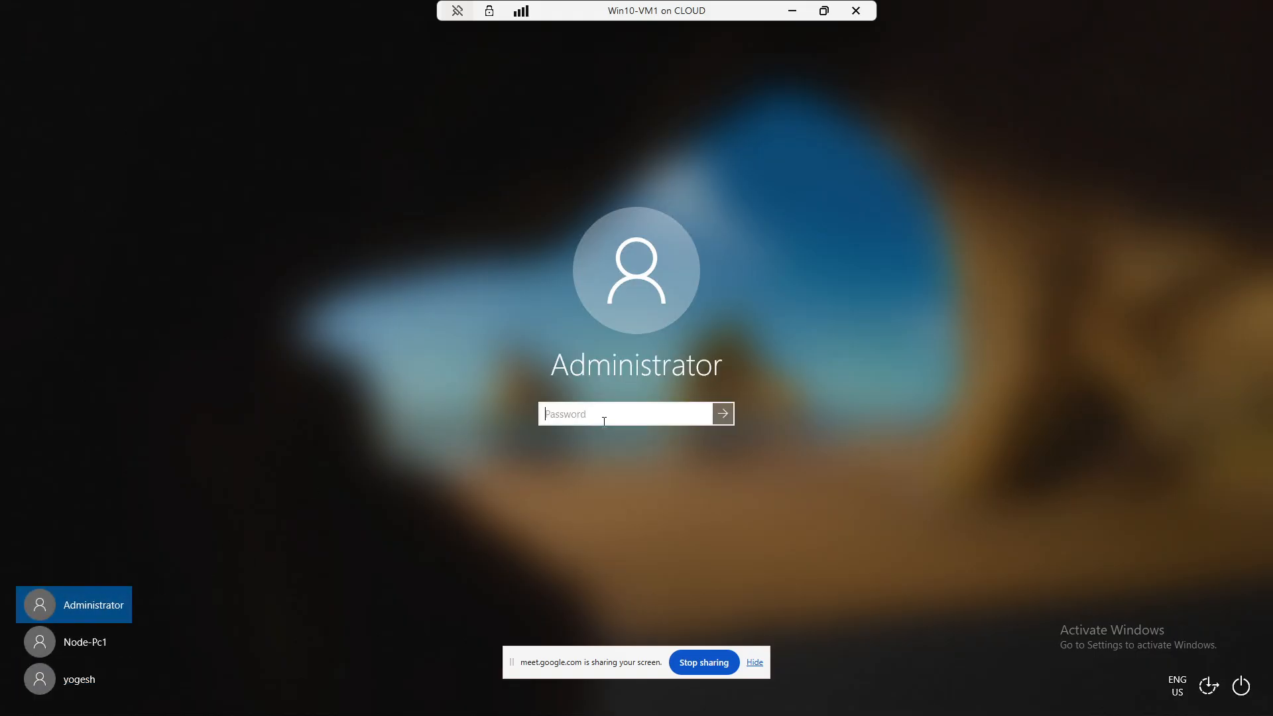
{"action": "type", "text": "***"}
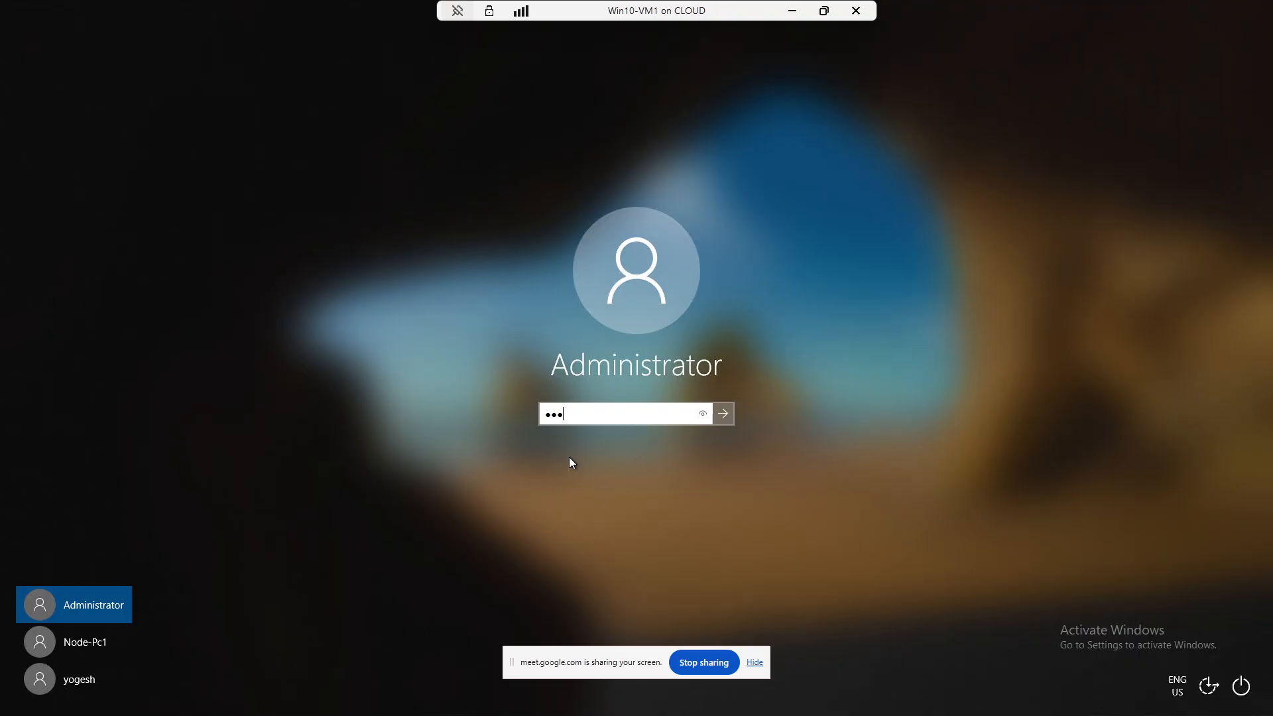
{"action": "type", "text": "*****"}
{"action": "key", "text": "Return"}
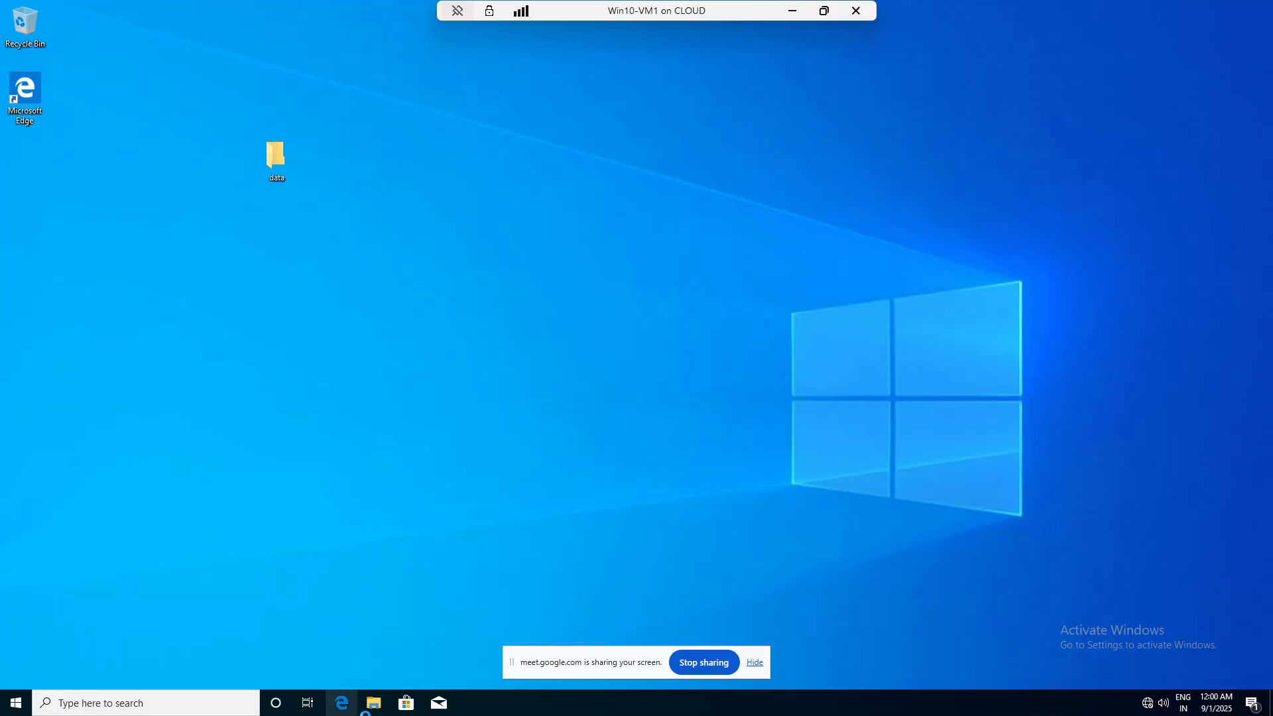
- Open the Remote tab of This PC's System Properties and start adding a Remote Desktop user
{"action": "left_click", "coordinate": [368, 707]}
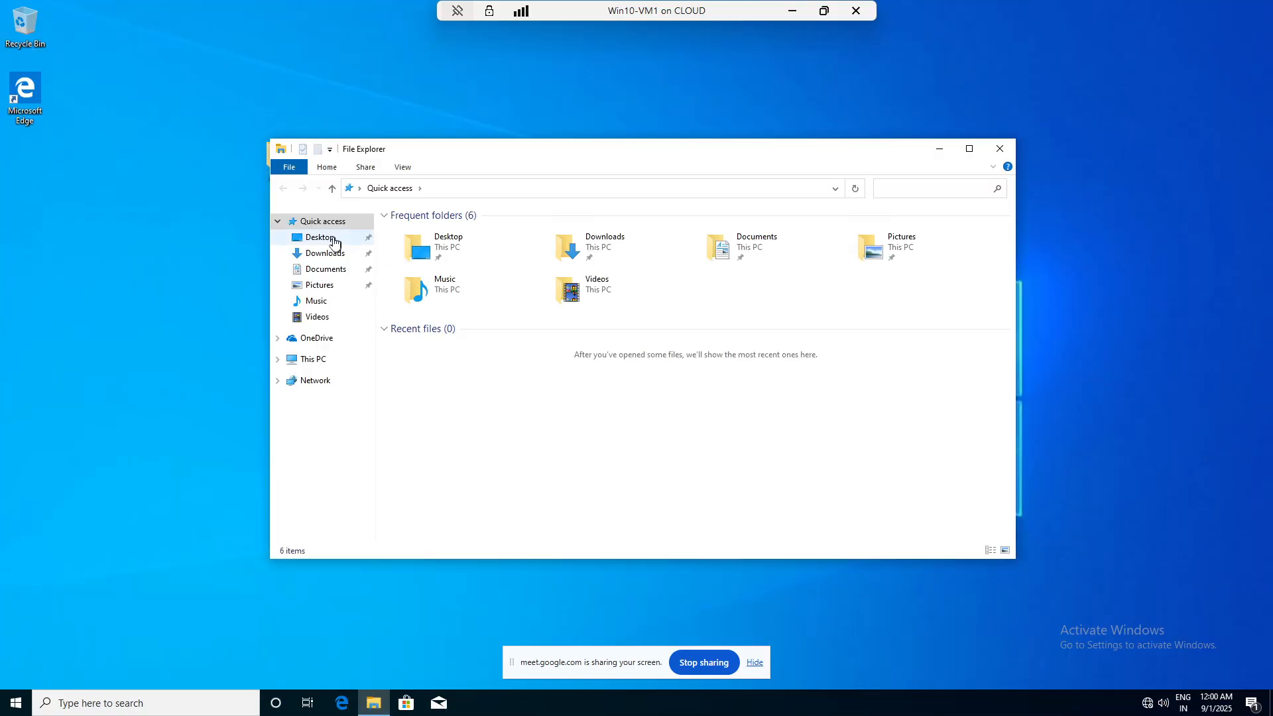
{"action": "right_click", "coordinate": [317, 358]}
{"action": "left_click", "coordinate": [363, 531]}
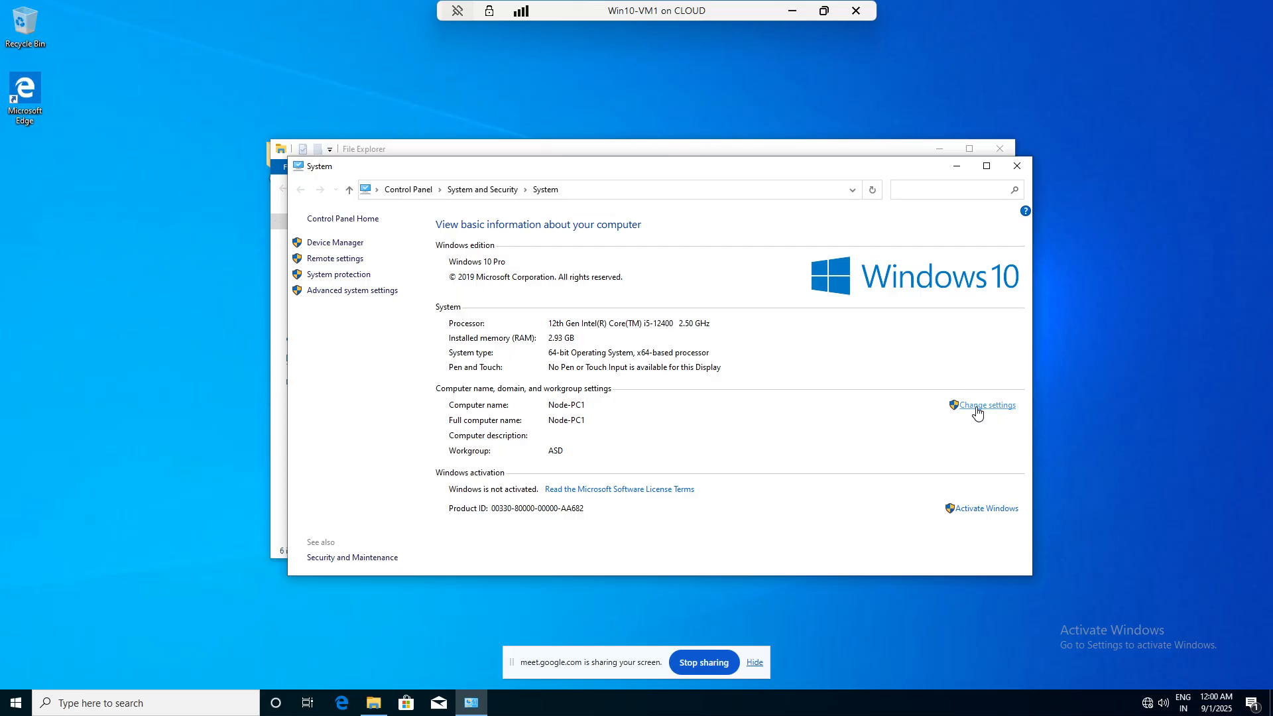
{"action": "left_click", "coordinate": [977, 409]}
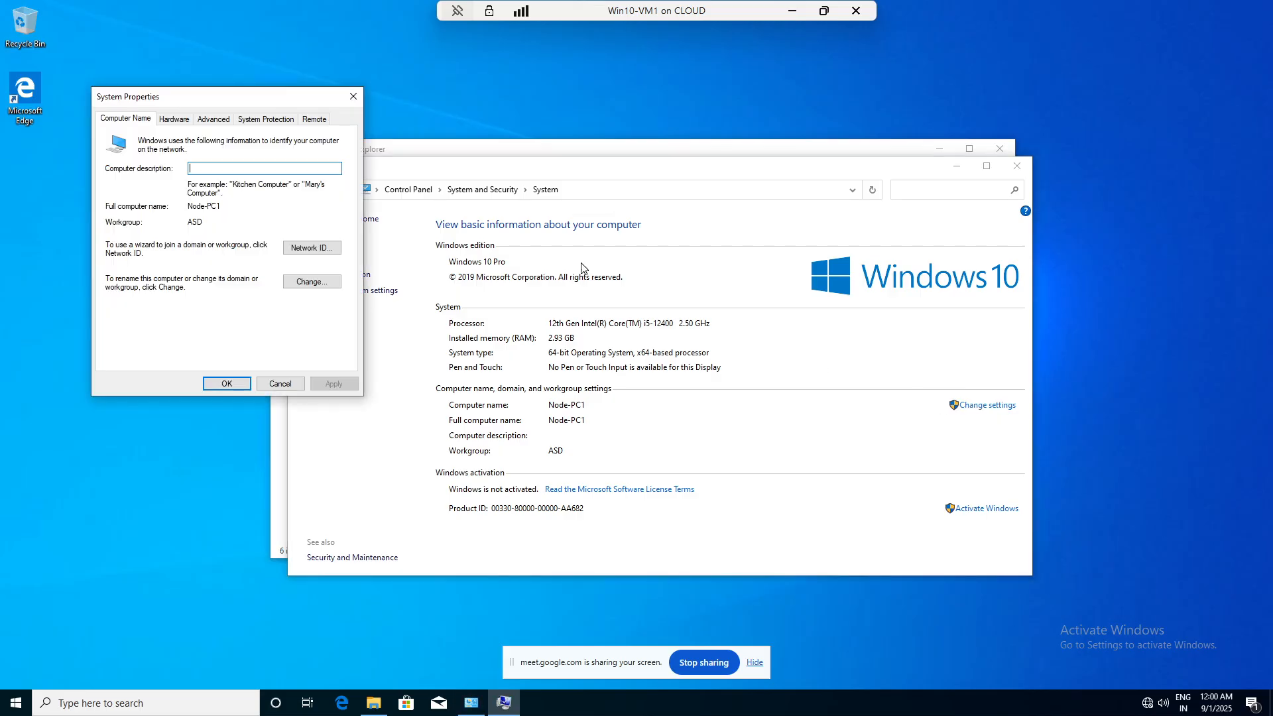
{"action": "left_click", "coordinate": [313, 121]}
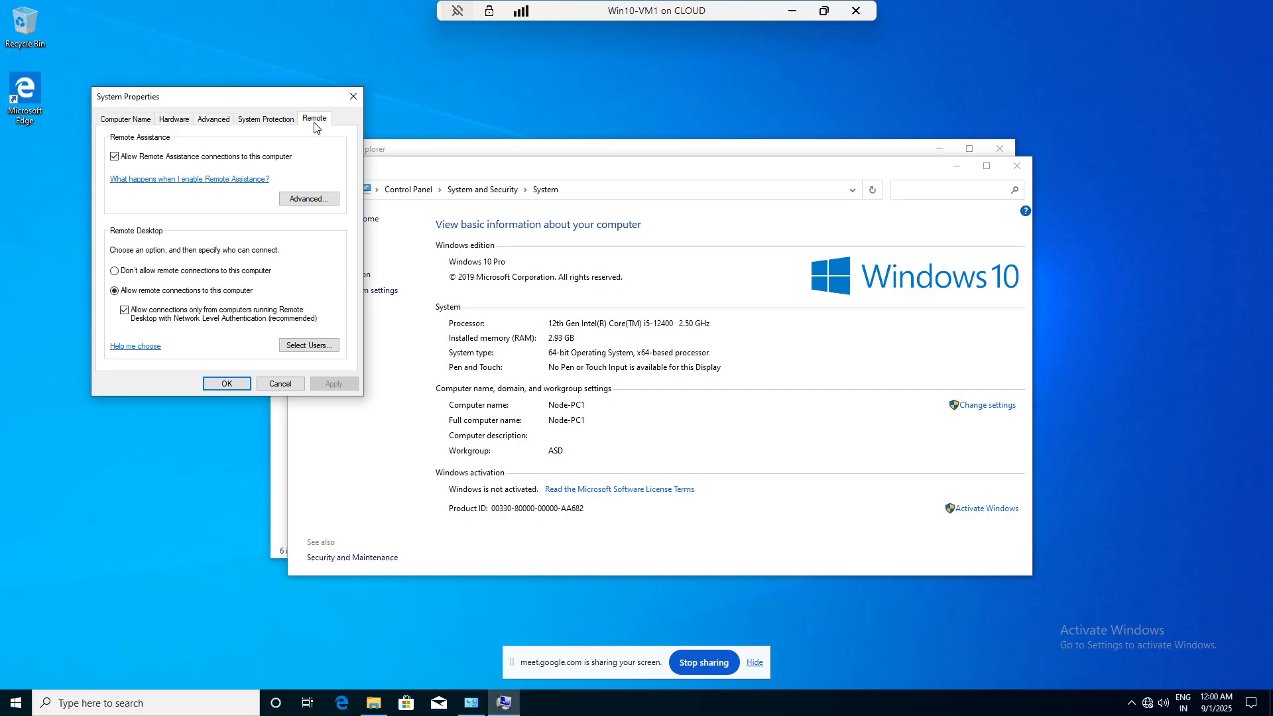
{"action": "left_click", "coordinate": [297, 345]}
{"action": "left_click", "coordinate": [132, 274]}
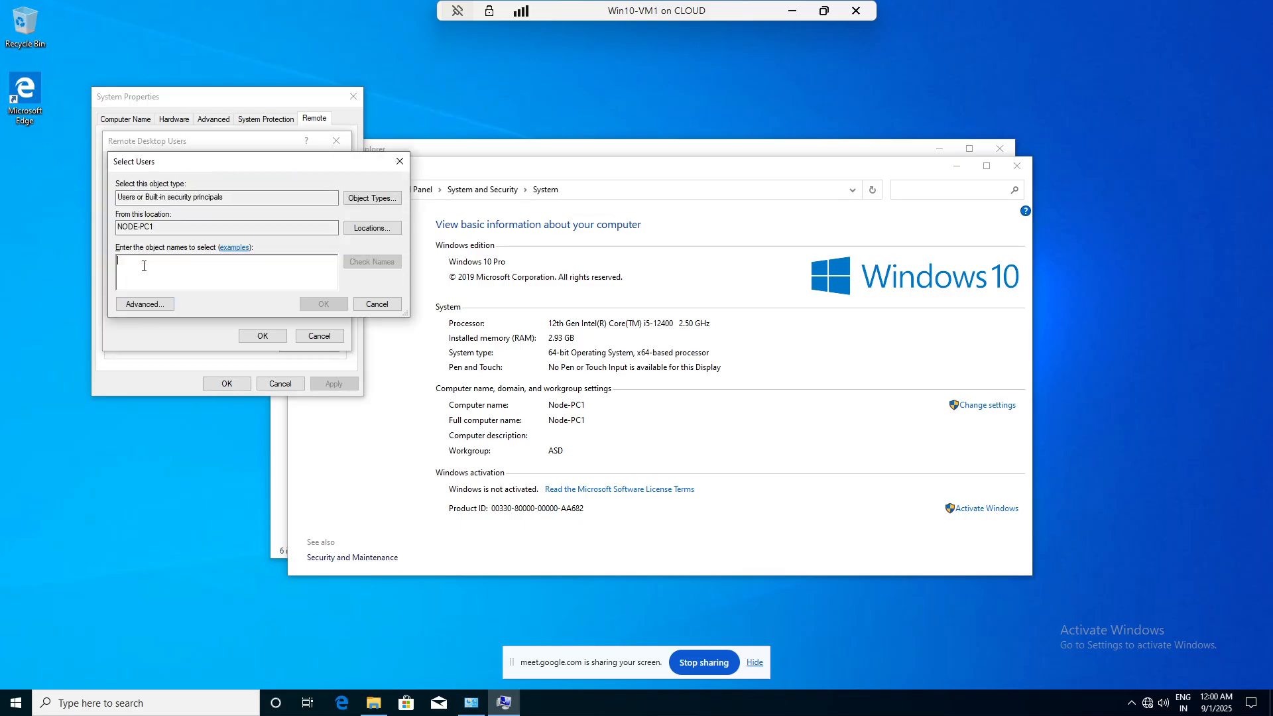
- Enter a partial user name, which fails to resolve against the local accounts
{"action": "type", "text": "y"}
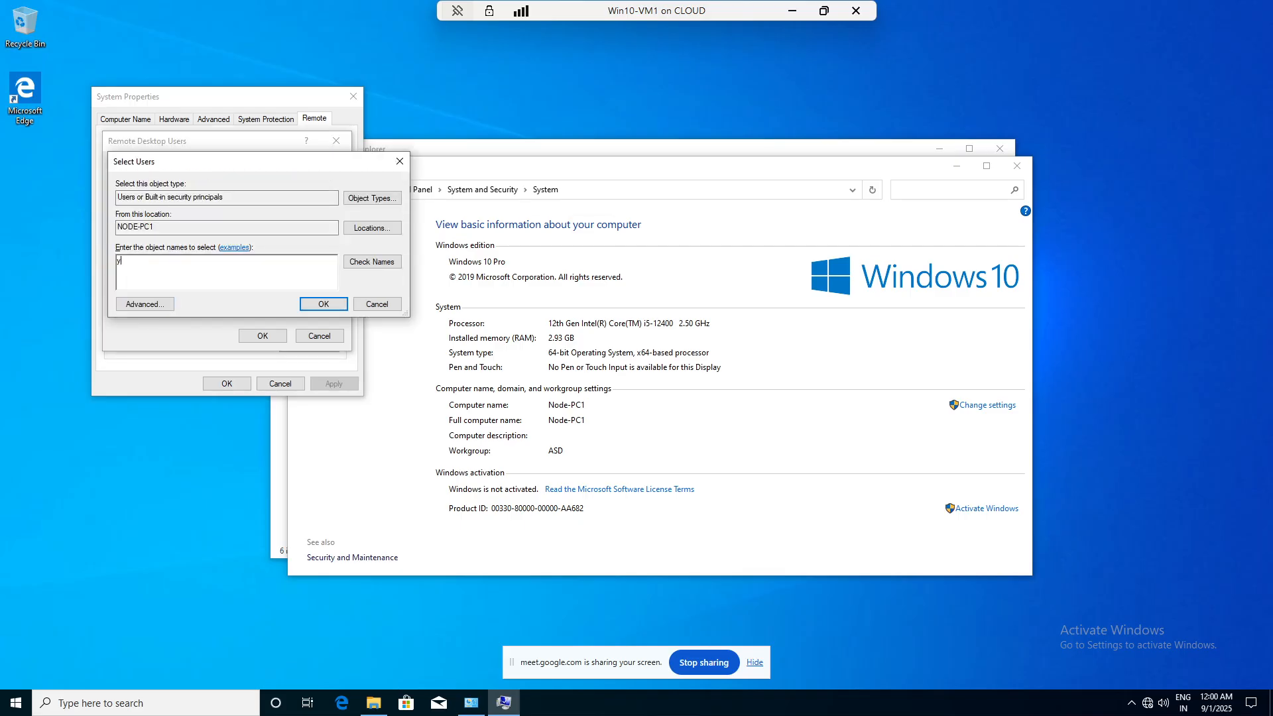
{"action": "type", "text": "oge"}
{"action": "left_click", "coordinate": [370, 262]}
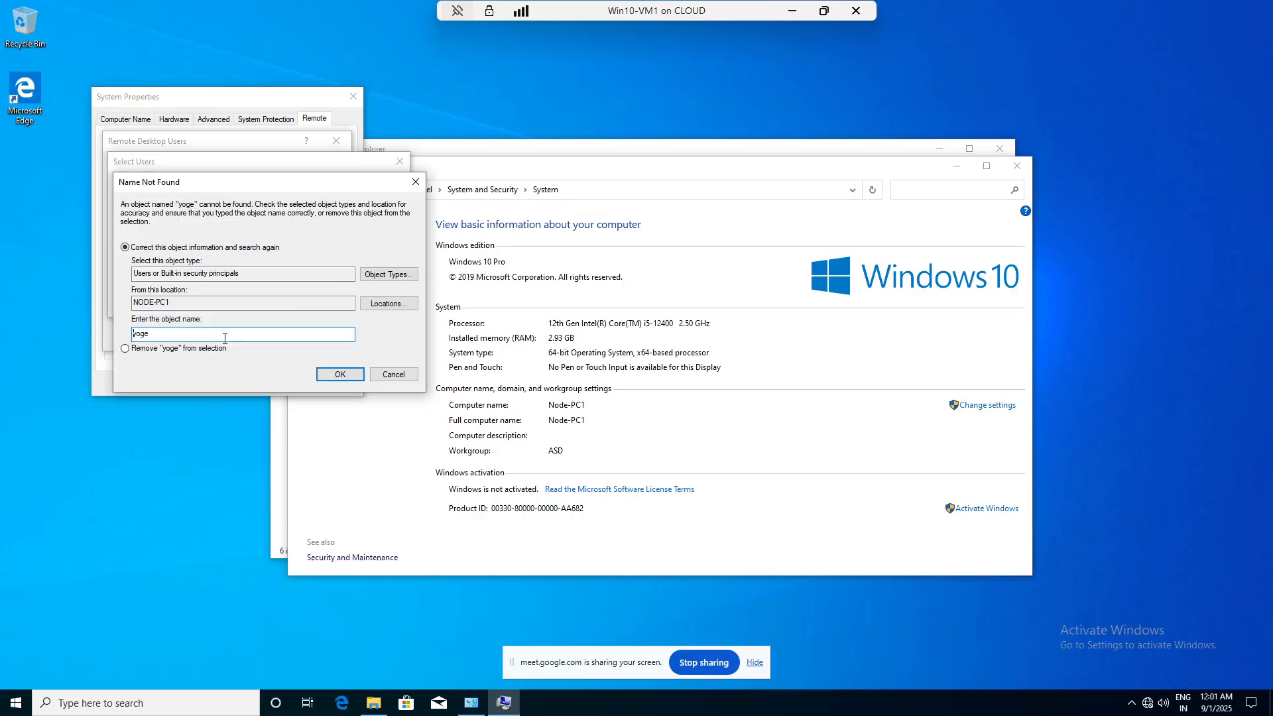
{"action": "left_click", "coordinate": [339, 374]}
{"action": "left_click", "coordinate": [385, 375]}
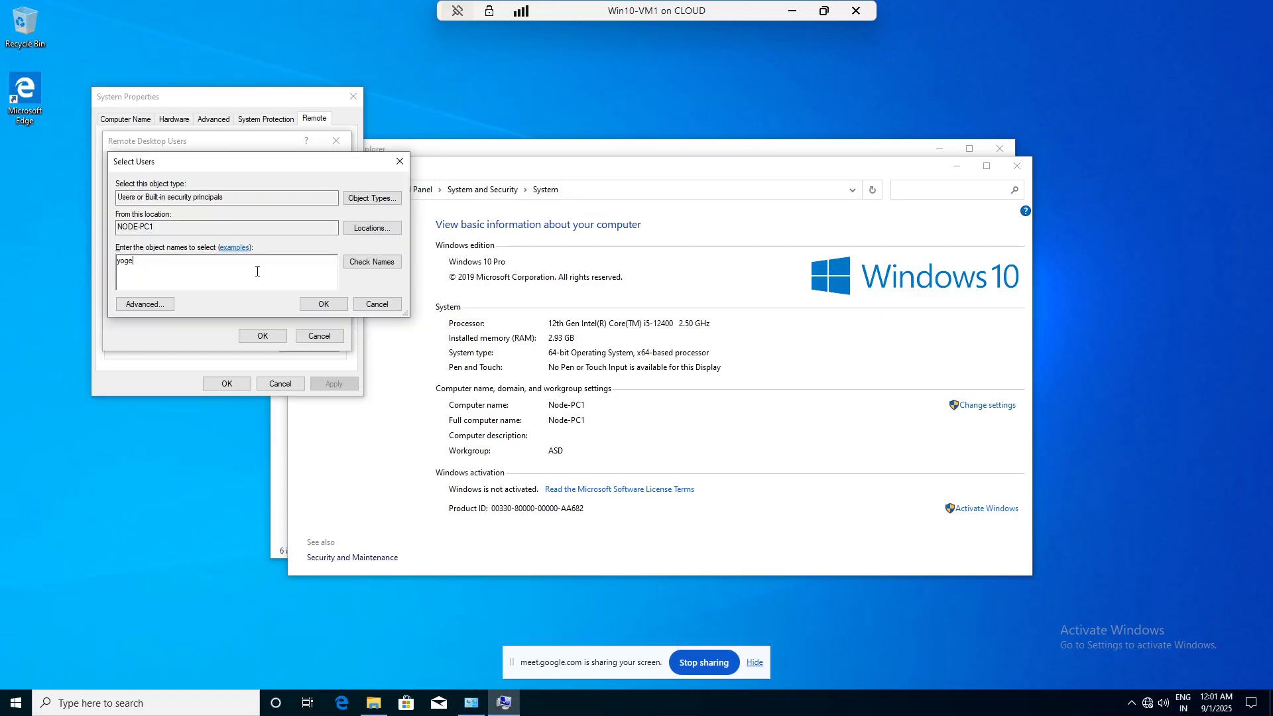
{"action": "left_click", "coordinate": [364, 263]}
{"action": "left_click", "coordinate": [373, 376]}
- Find the local user via Advanced search, drop the unresolved name, and save it to Remote Desktop Users
{"action": "left_click", "coordinate": [144, 303]}
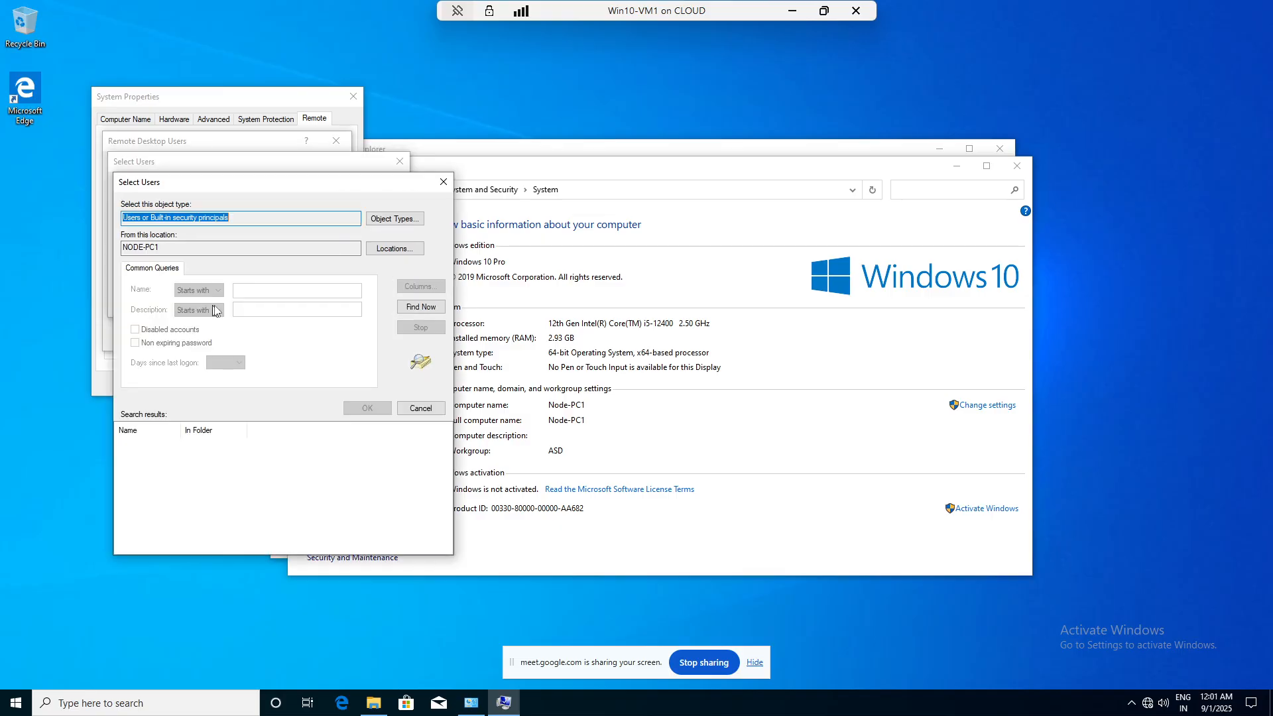
{"action": "left_click", "coordinate": [419, 308]}
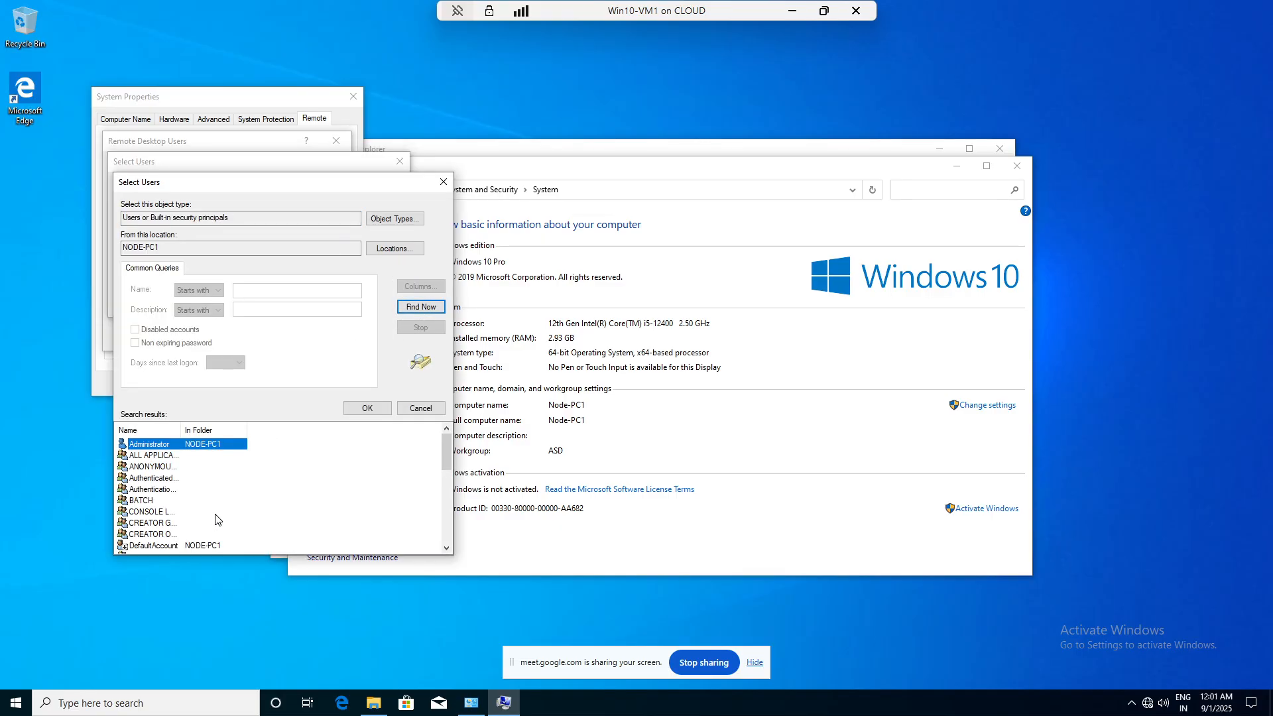
{"action": "scroll", "coordinate": [215, 513], "scroll_direction": "down", "scroll_amount": 4}
{"action": "scroll", "coordinate": [215, 514], "scroll_direction": "down", "scroll_amount": 3}
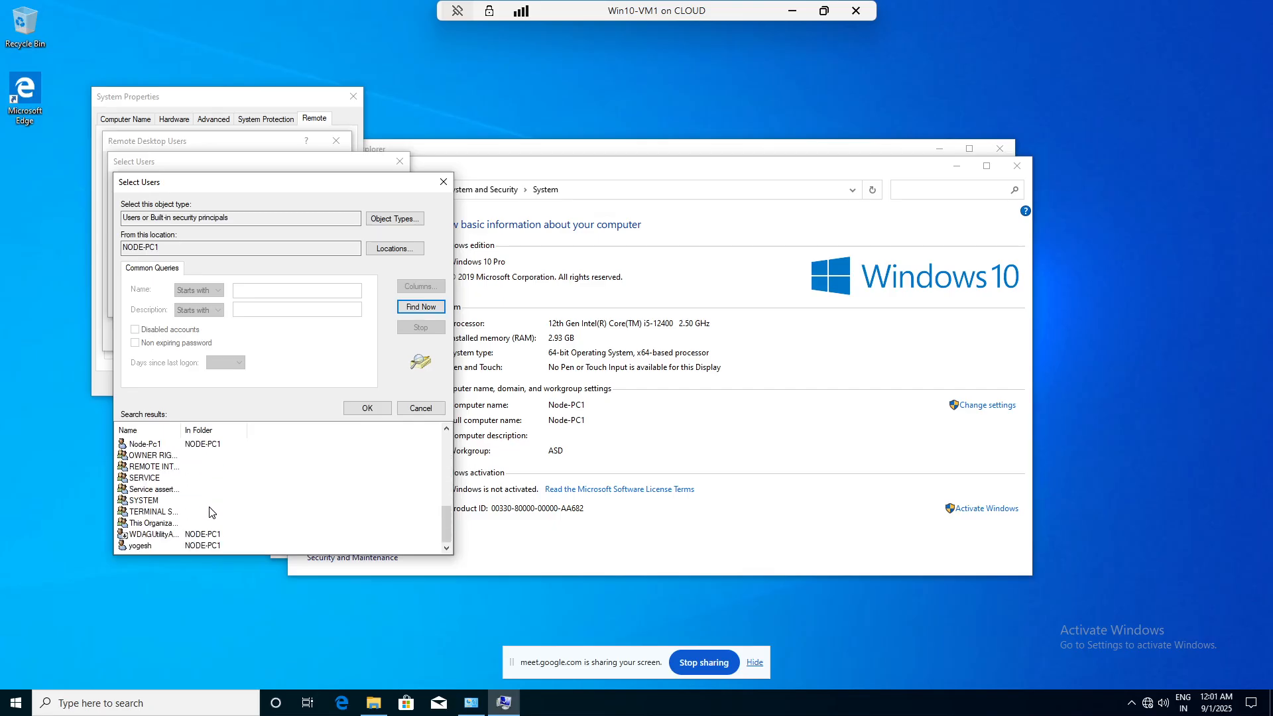
{"action": "left_click", "coordinate": [140, 545]}
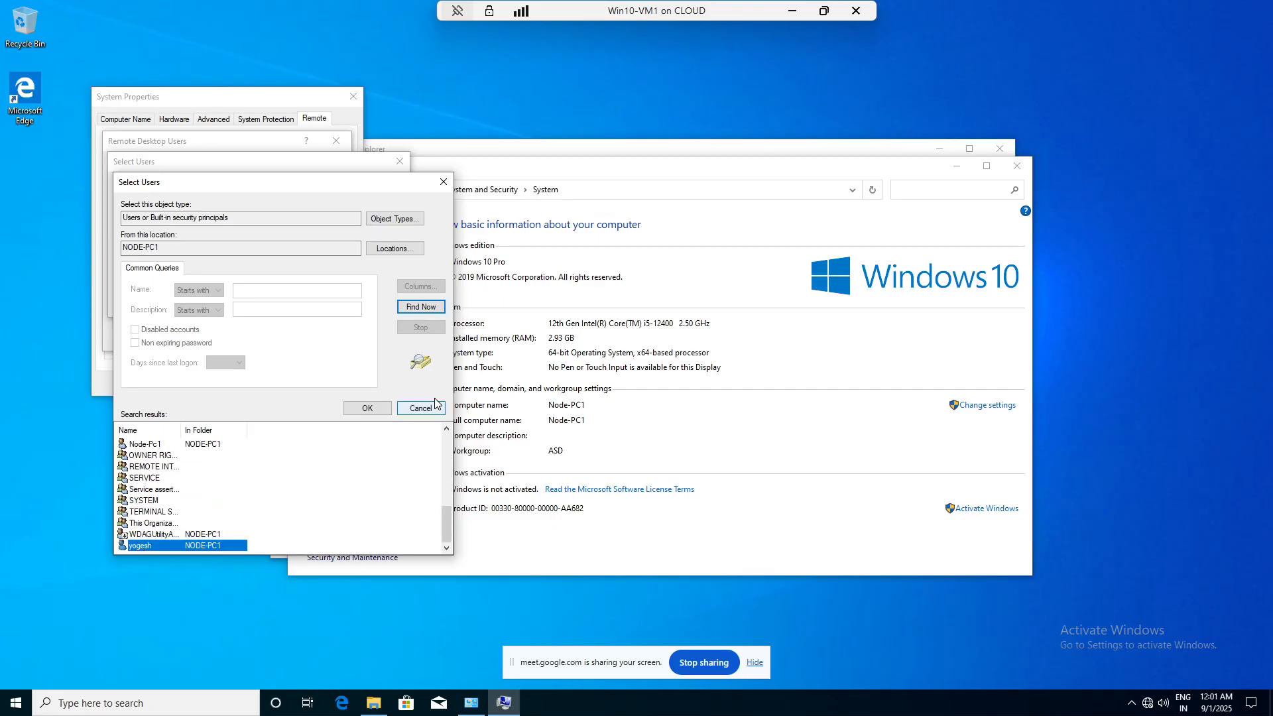
{"action": "left_click", "coordinate": [370, 409]}
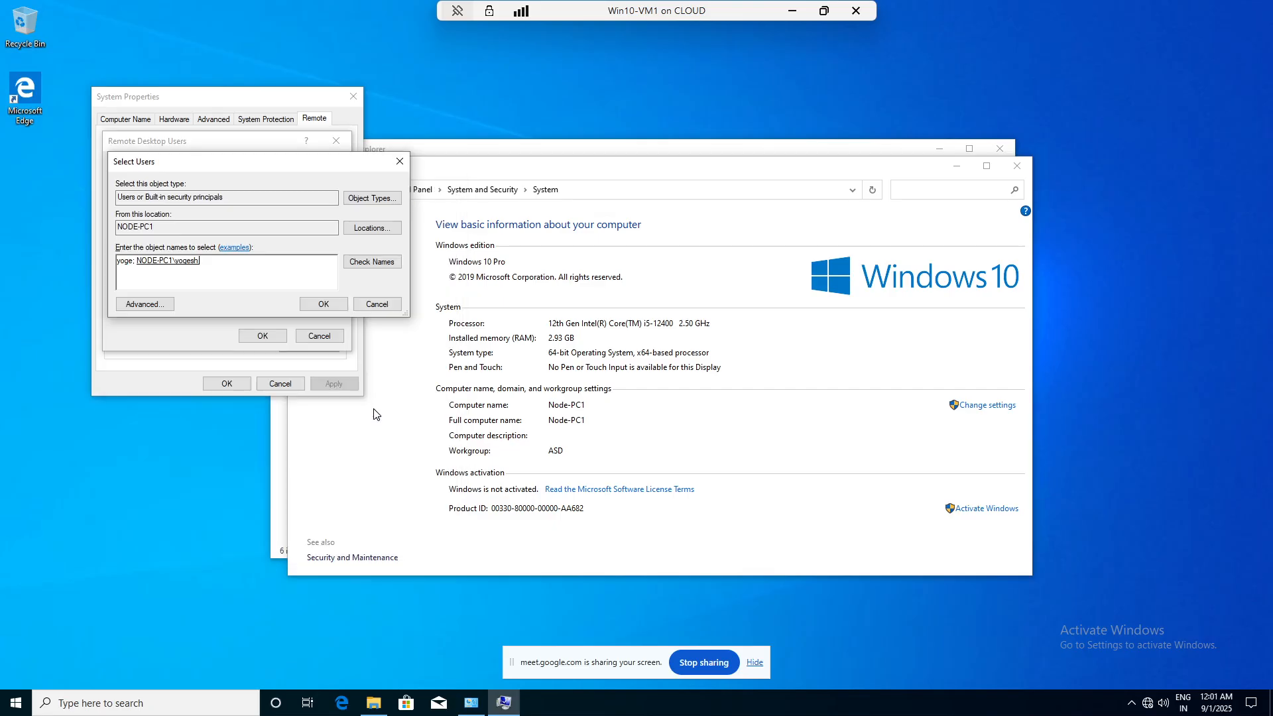
{"action": "left_click", "coordinate": [317, 304]}
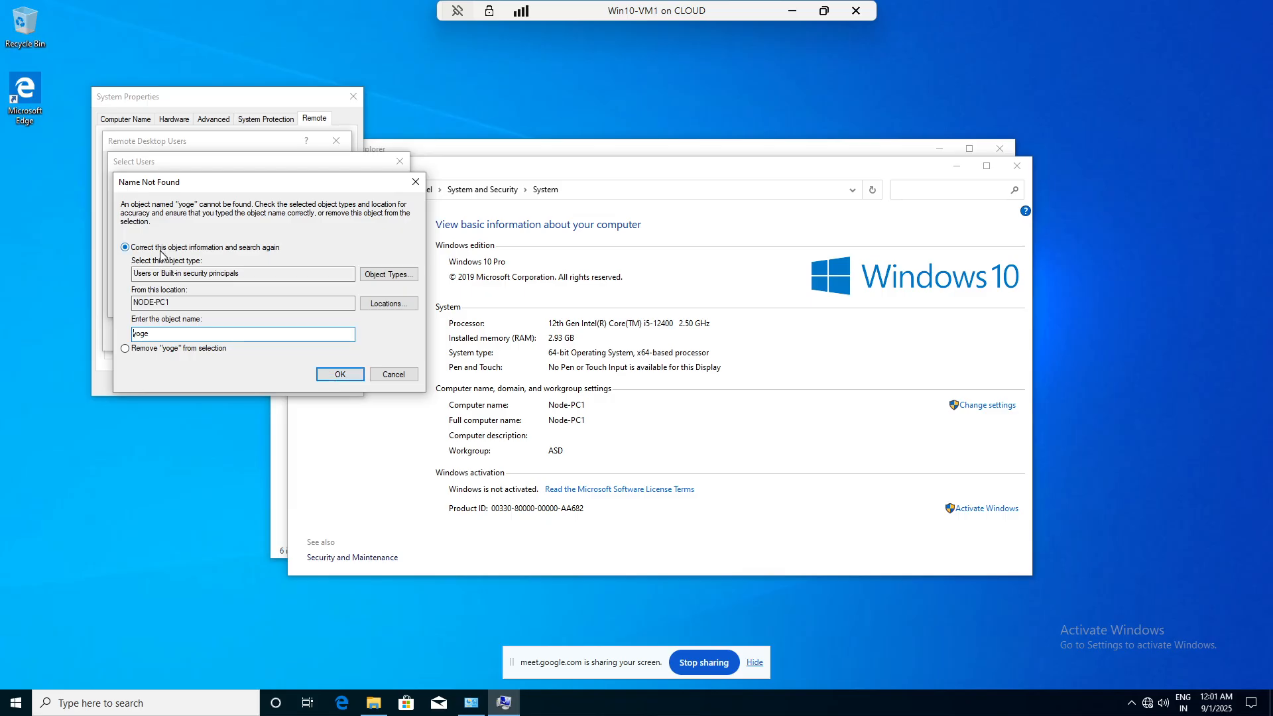
{"action": "left_click", "coordinate": [175, 349]}
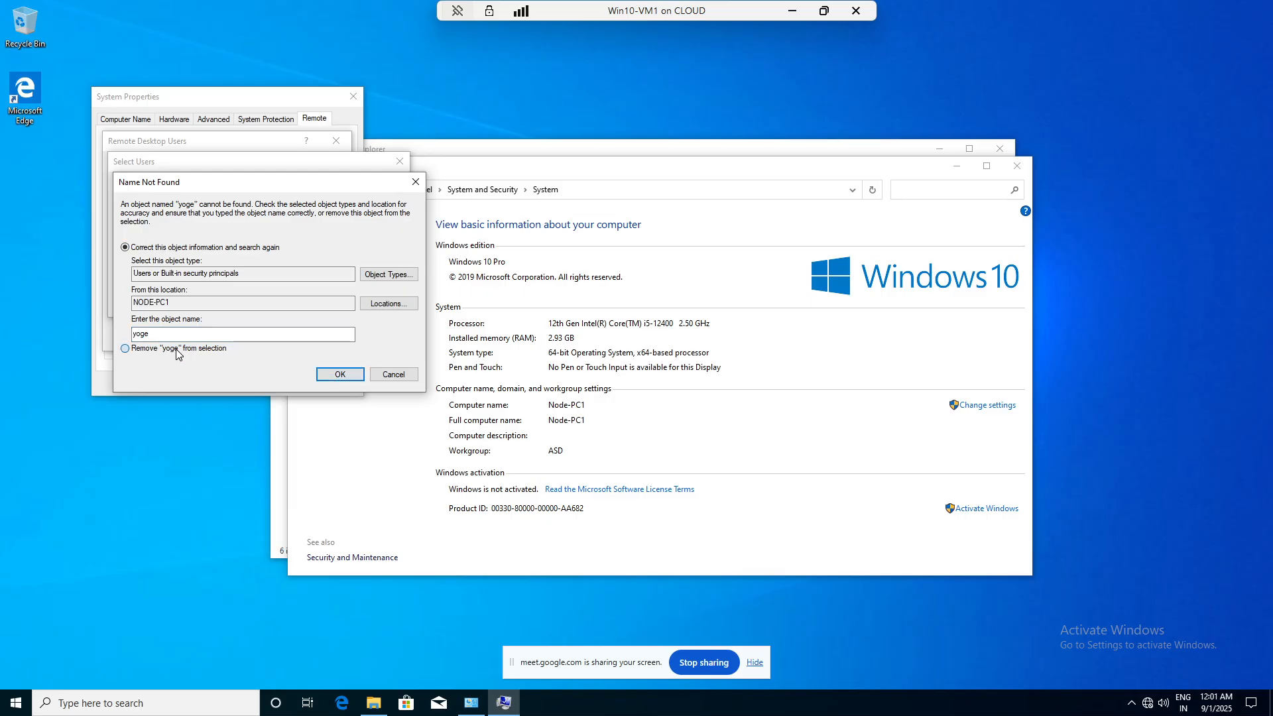
{"action": "left_click", "coordinate": [339, 375]}
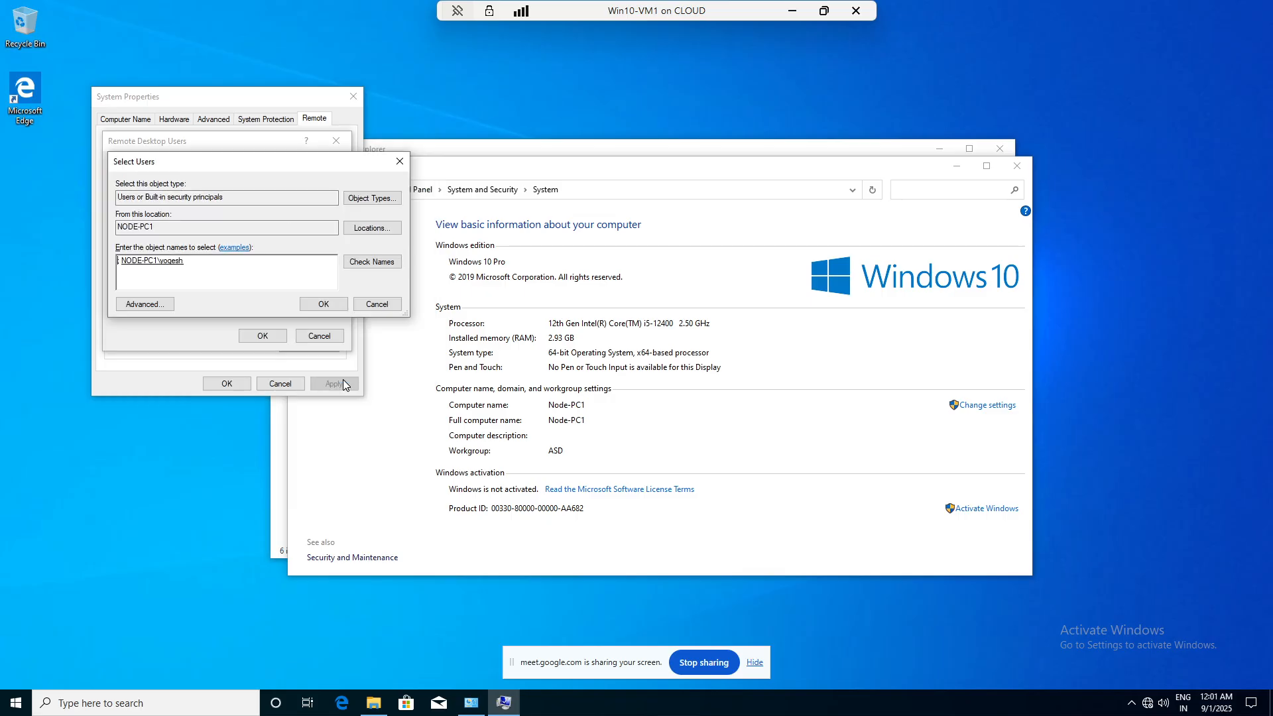
{"action": "left_click", "coordinate": [324, 305]}
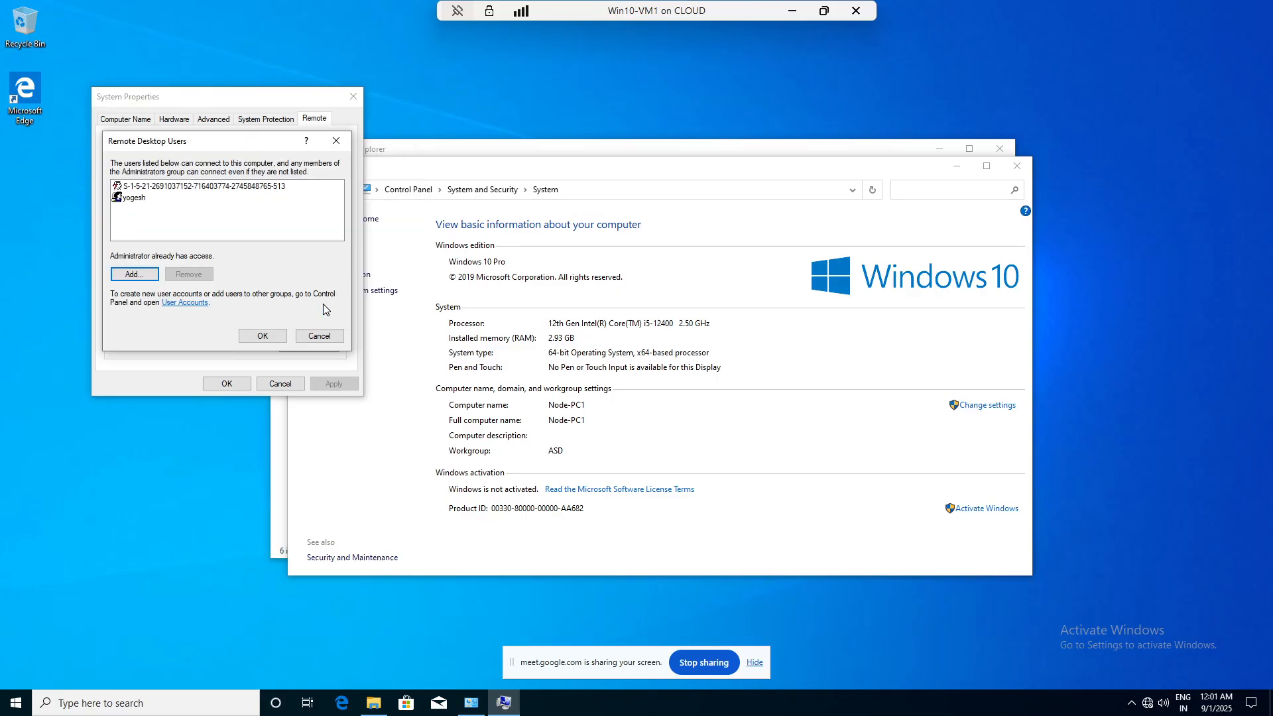
{"action": "left_click", "coordinate": [265, 335]}
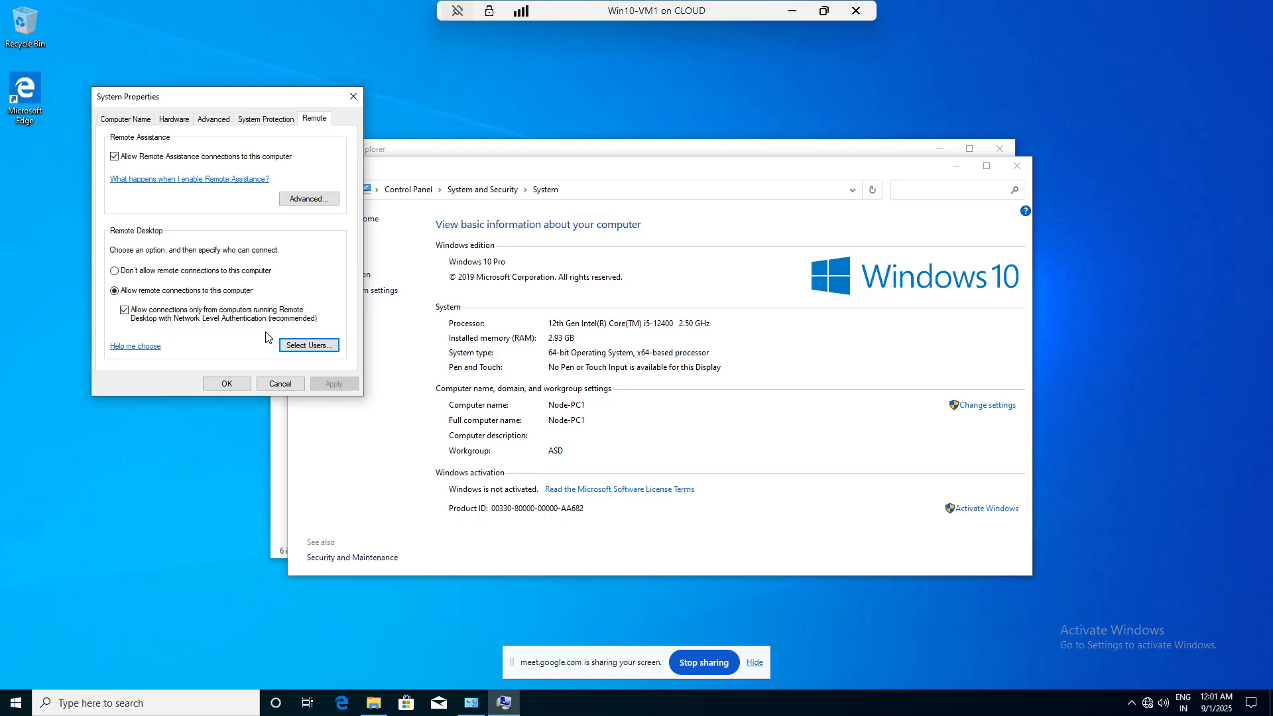
{"action": "left_click", "coordinate": [230, 384]}
- Close the System and File Explorer windows and shut down Win10-VM1 from Start's Power menu
{"action": "left_click", "coordinate": [1016, 165]}
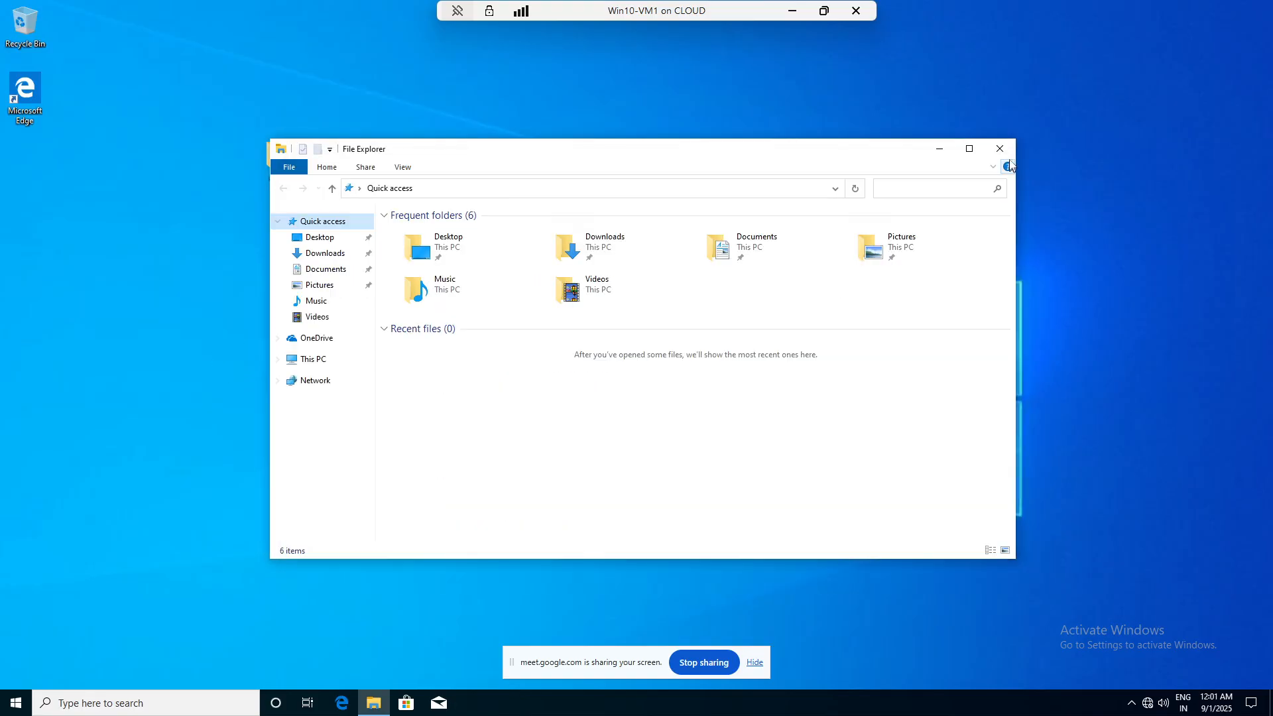
{"action": "left_click", "coordinate": [999, 149]}
{"action": "left_click", "coordinate": [18, 703]}
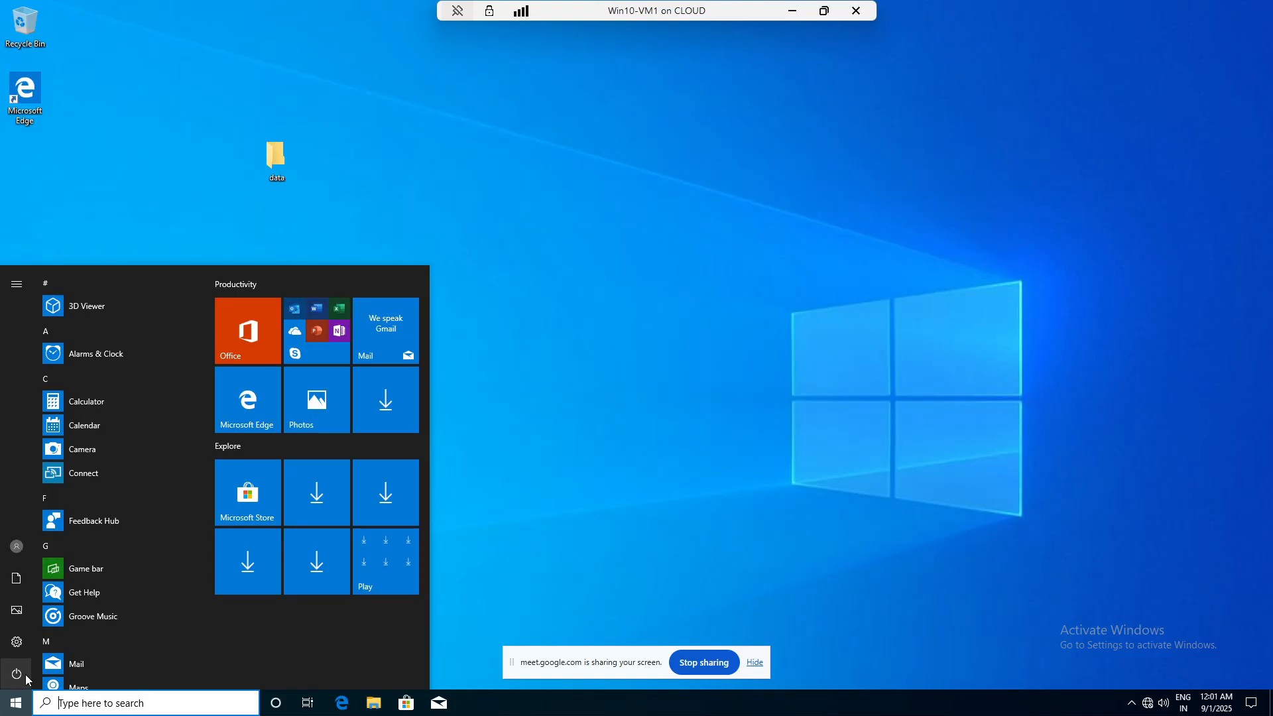
{"action": "left_click", "coordinate": [16, 673]}
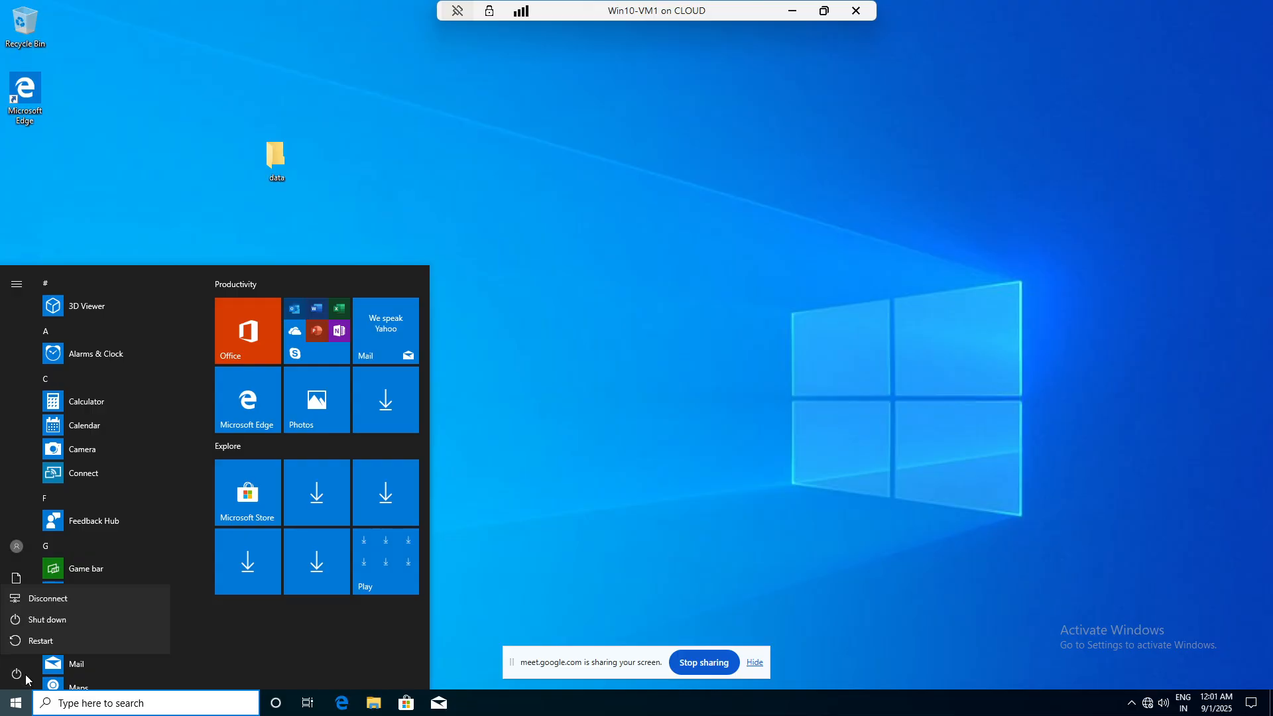
{"action": "left_click", "coordinate": [56, 621]}
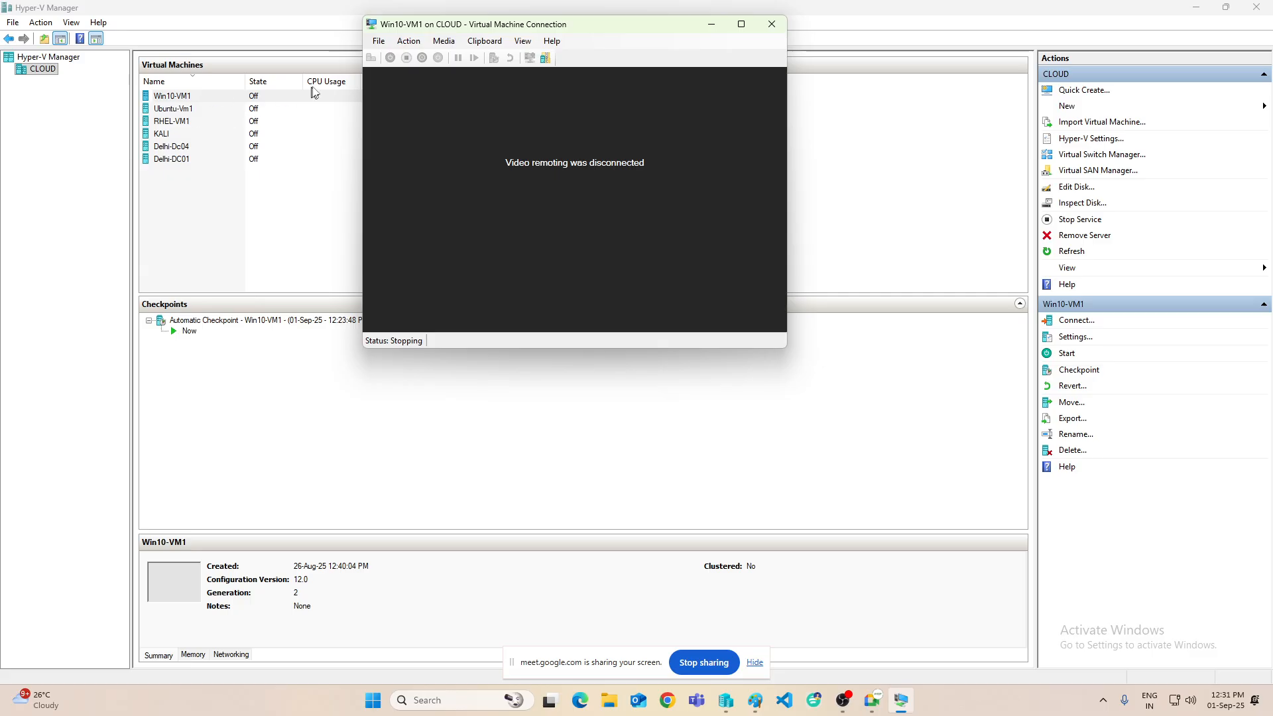
- Start Win10-VM1, letting the checkpoint merge continue, and connect to it
{"action": "right_click", "coordinate": [184, 99]}
{"action": "left_click", "coordinate": [216, 146]}
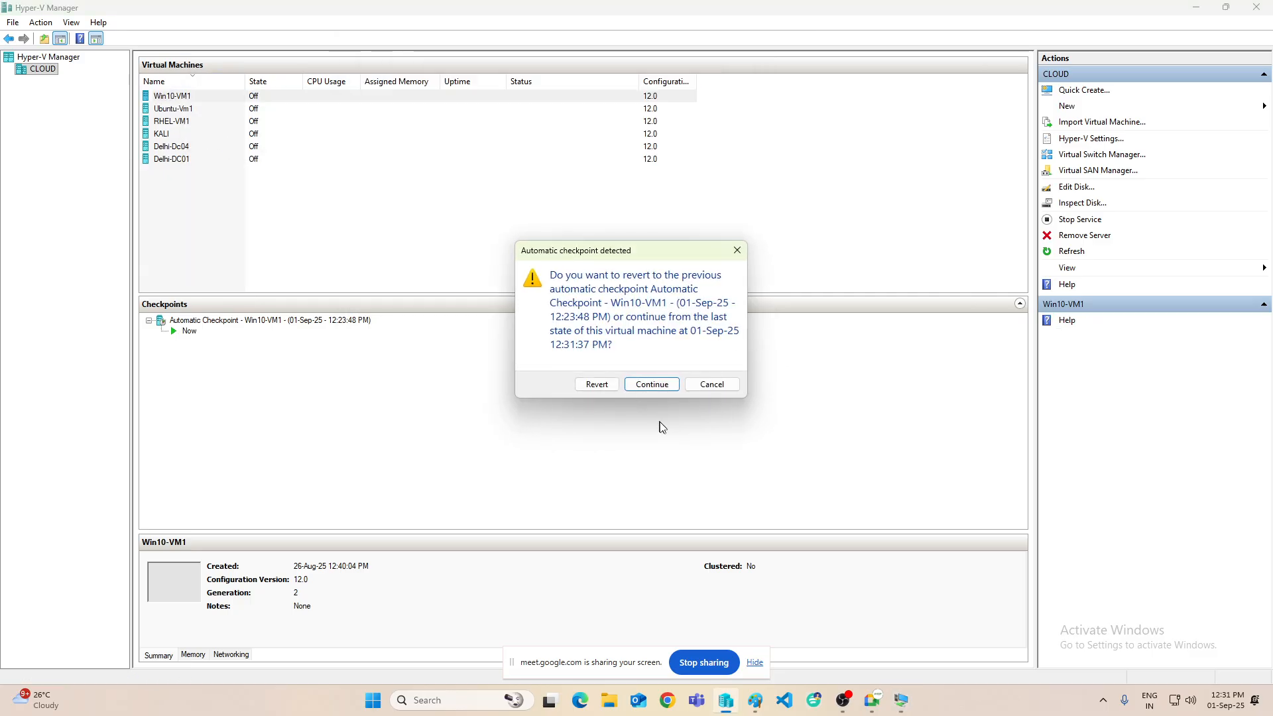
{"action": "left_click", "coordinate": [641, 385]}
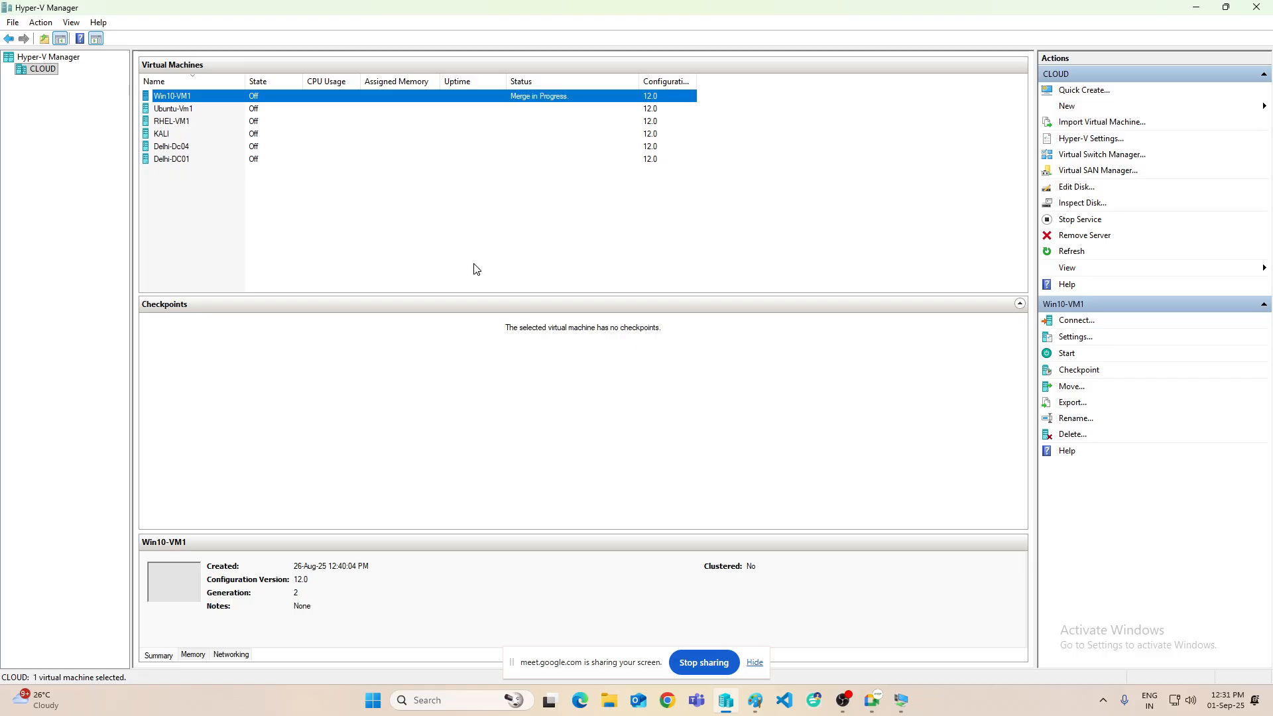
{"action": "right_click", "coordinate": [292, 101]}
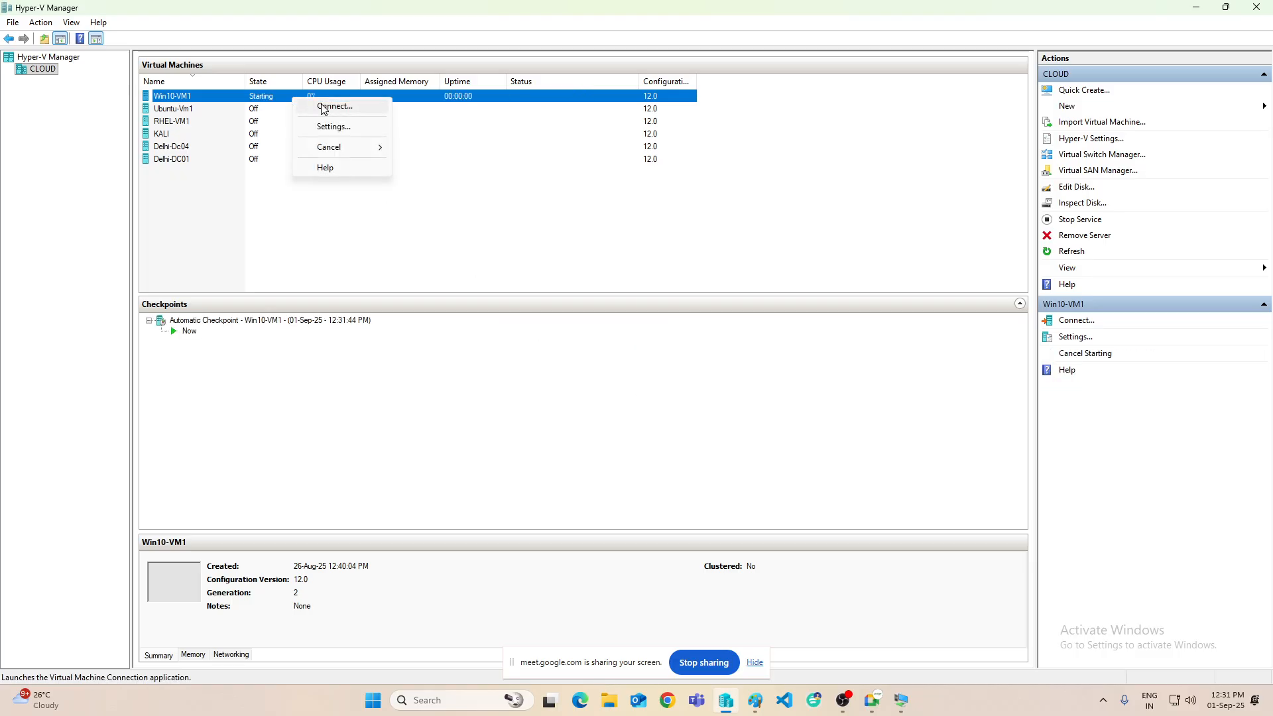
{"action": "left_click", "coordinate": [317, 104]}
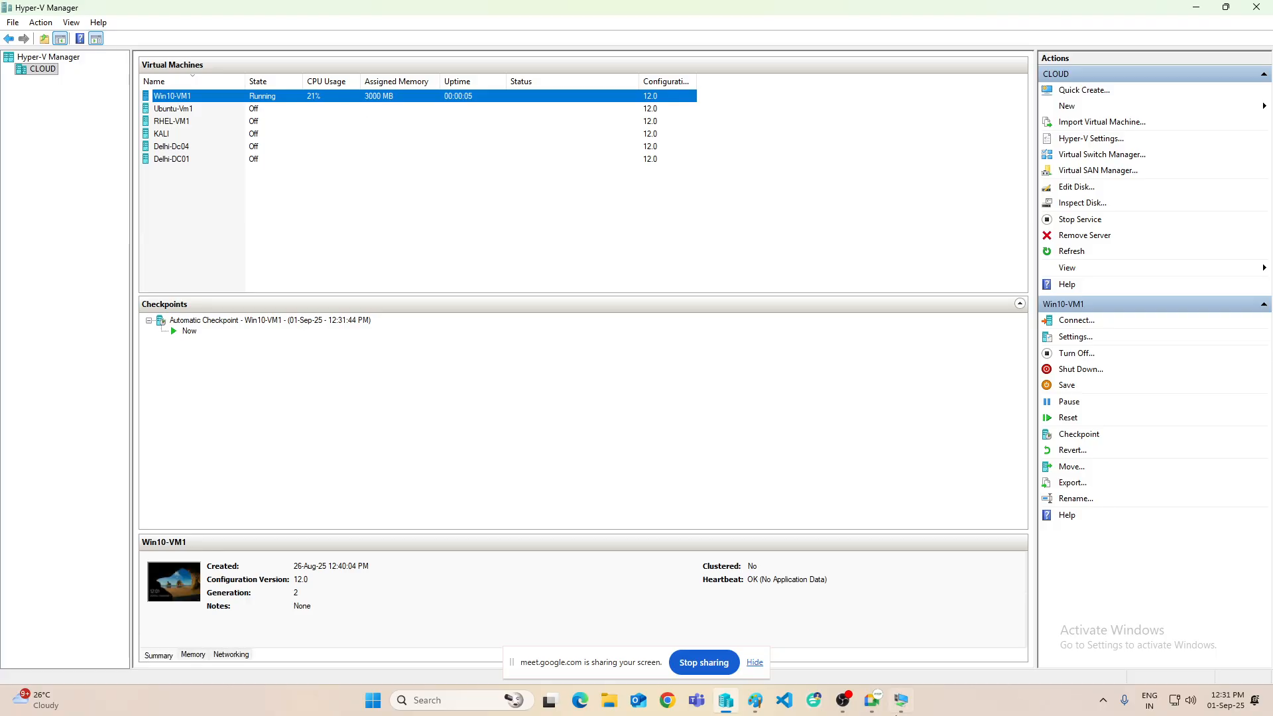
- Close the frozen connection window and reconnect to Win10-VM1 at Full Screen
{"action": "left_click", "coordinate": [900, 700]}
{"action": "left_click", "coordinate": [768, 25]}
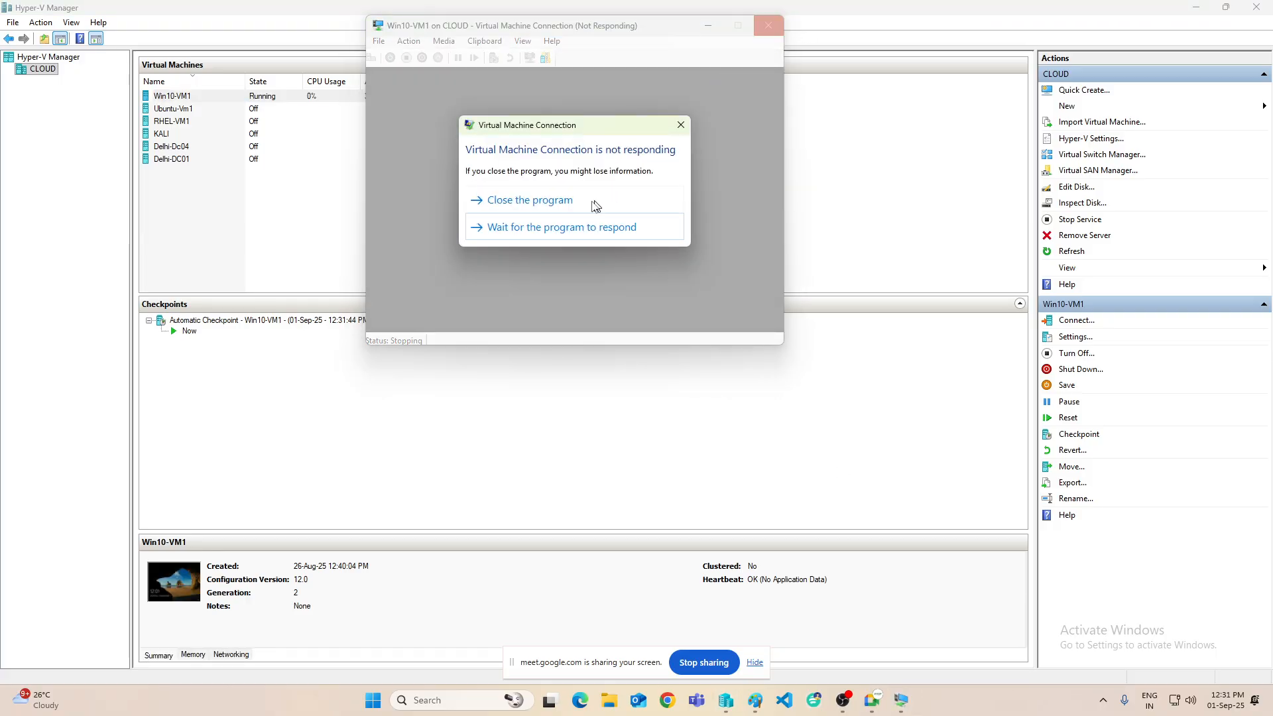
{"action": "left_click", "coordinate": [535, 203]}
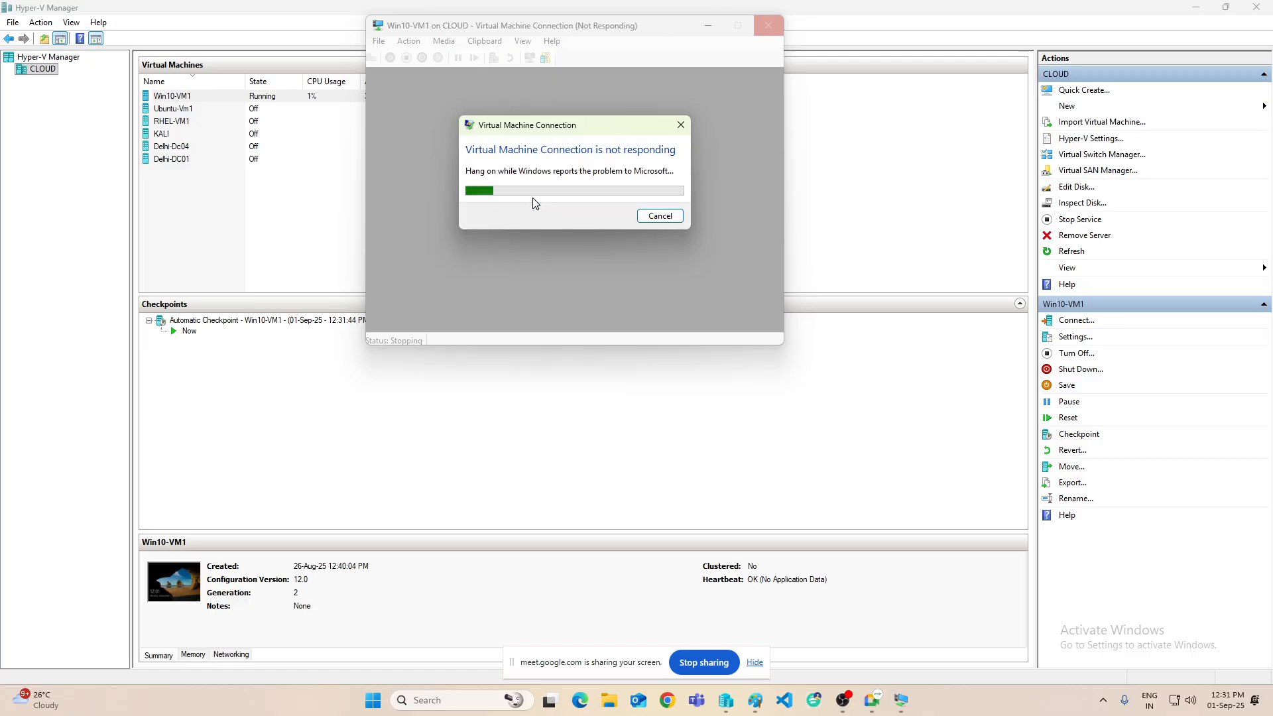
{"action": "left_click", "coordinate": [658, 218]}
{"action": "right_click", "coordinate": [451, 99]}
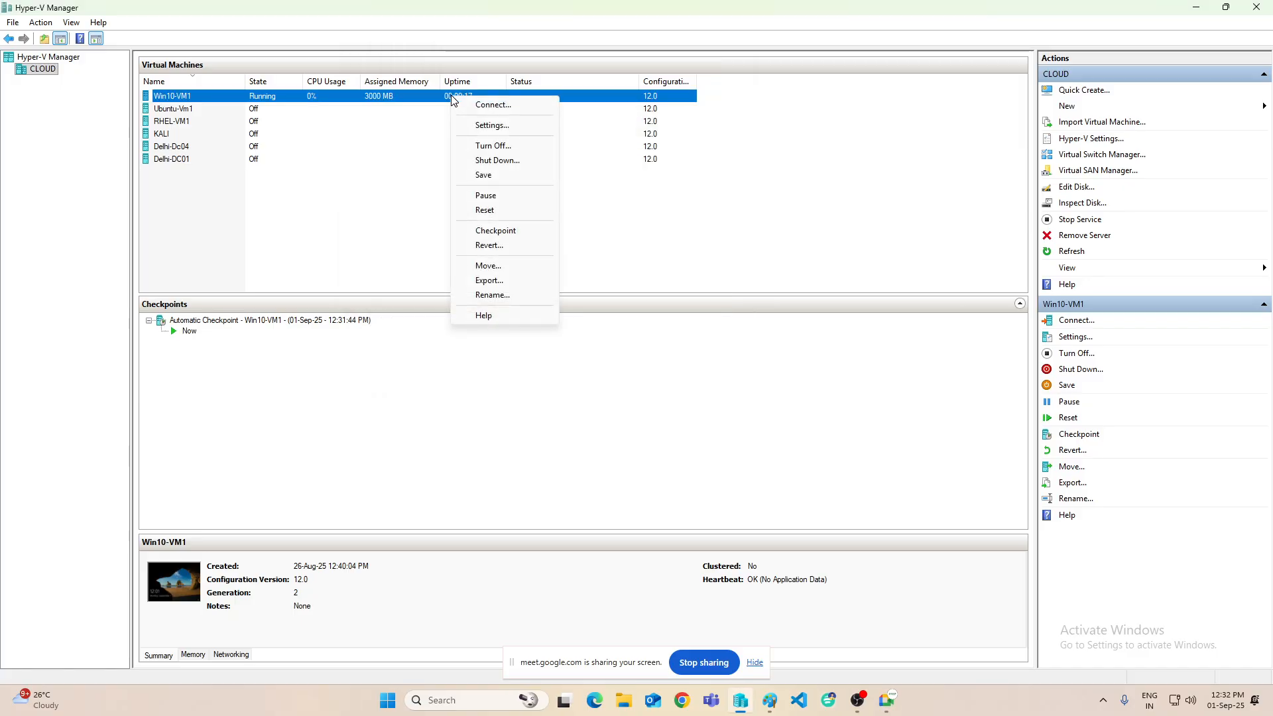
{"action": "left_click", "coordinate": [489, 106]}
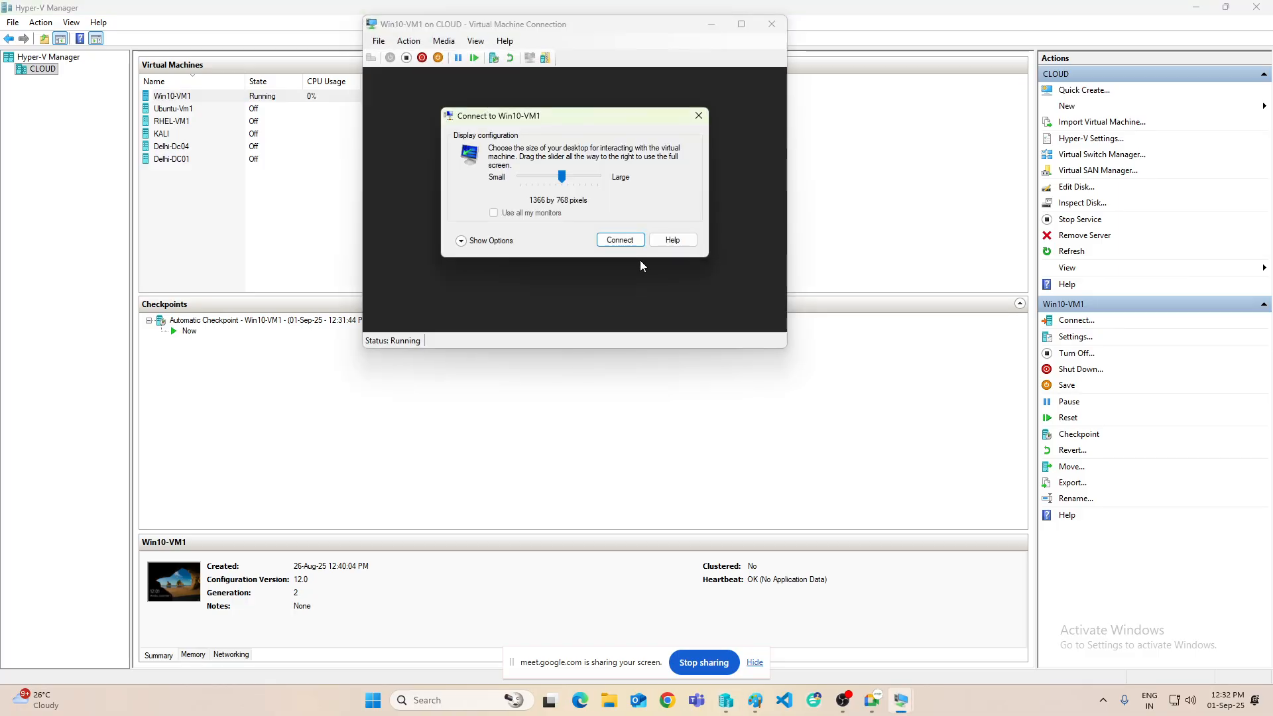
{"action": "left_click_drag", "start_coordinate": [561, 176], "coordinate": [663, 194]}
{"action": "left_click", "coordinate": [626, 237]}
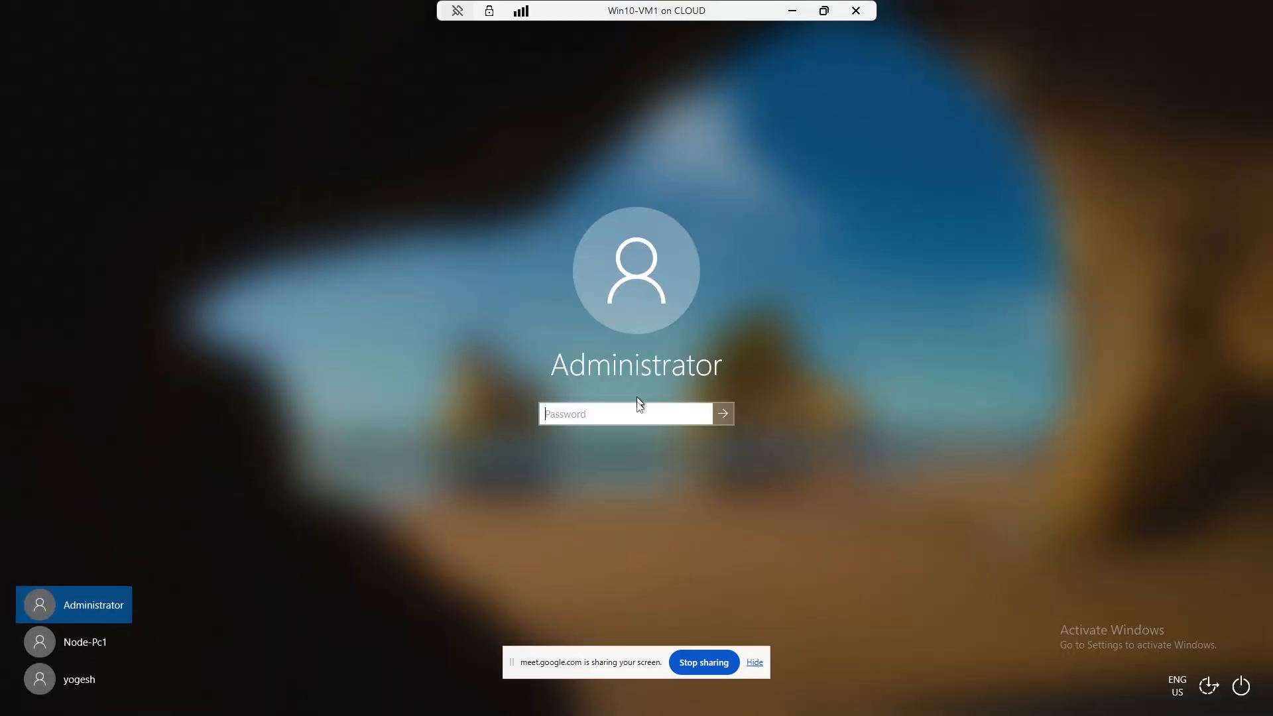
- Sign in as the third local user and accept the privacy settings to reach the desktop
{"action": "left_click", "coordinate": [83, 682]}
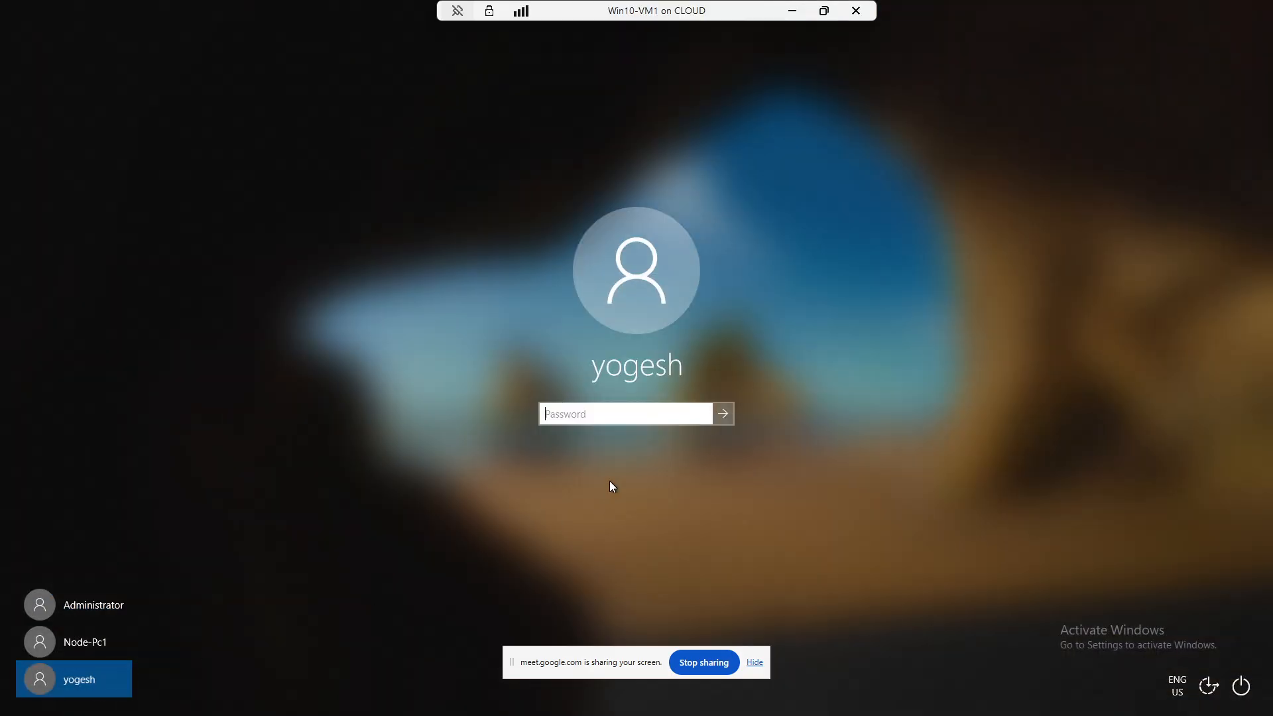
{"action": "type", "text": "*********"}
{"action": "key", "text": "Return"}
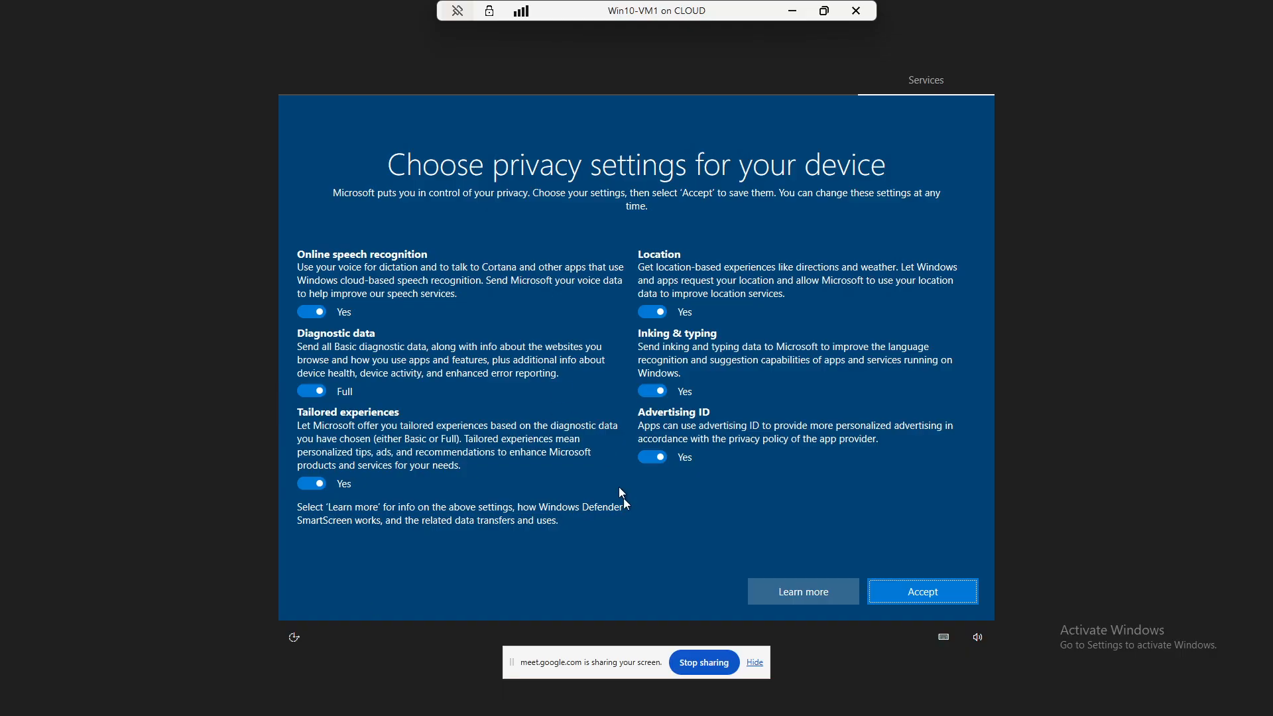
{"action": "left_click", "coordinate": [915, 592]}
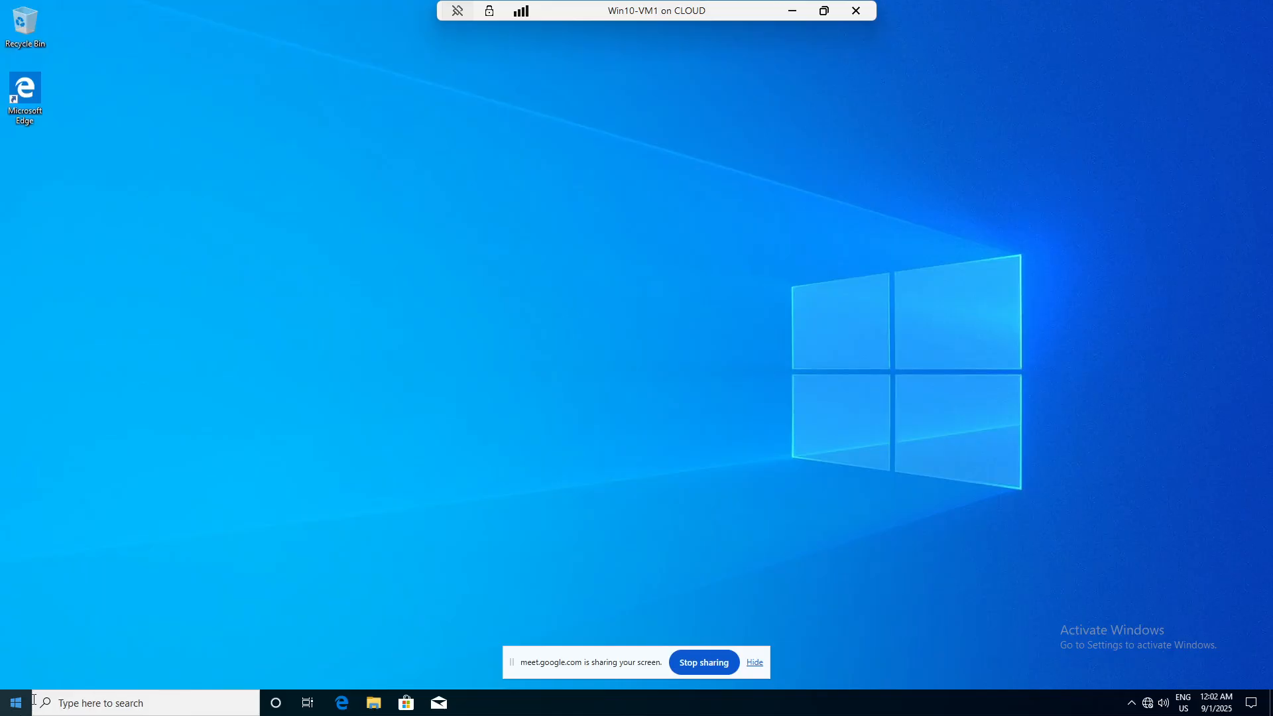
- Minimize the VM session and Hyper-V Manager, then return to the Paint notes
{"action": "left_click", "coordinate": [792, 11]}
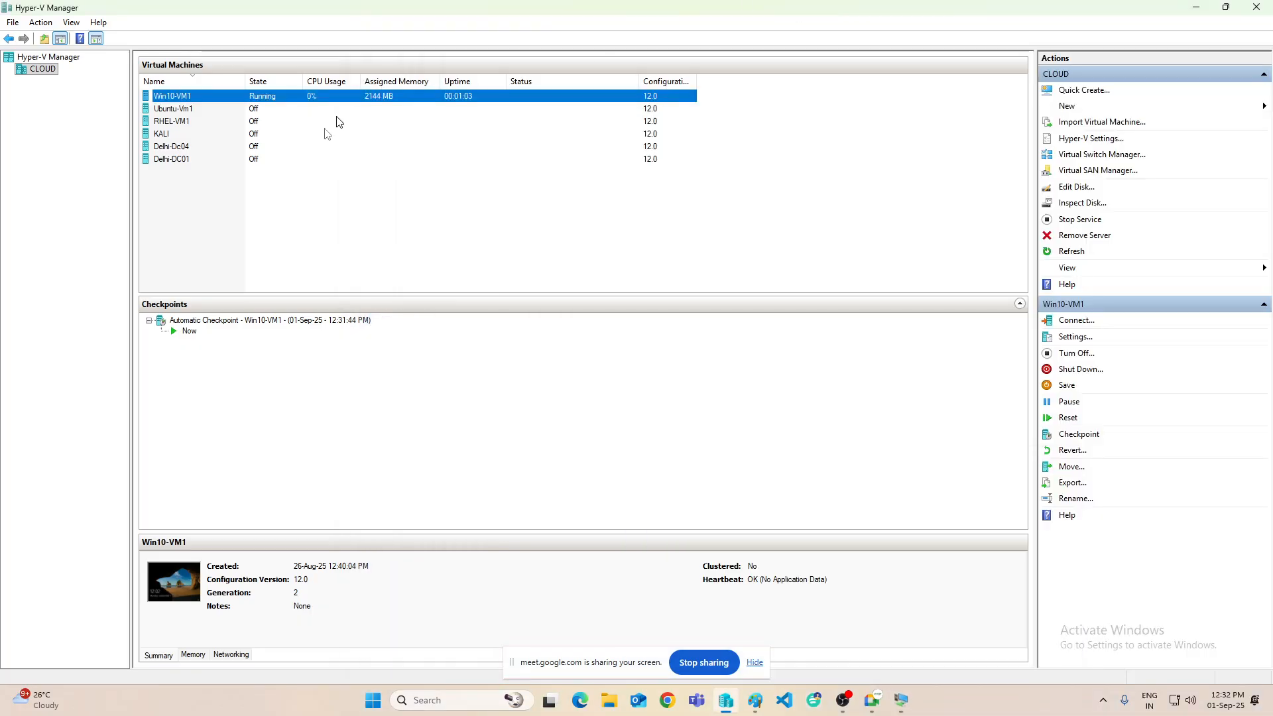
{"action": "left_click", "coordinate": [1193, 9]}
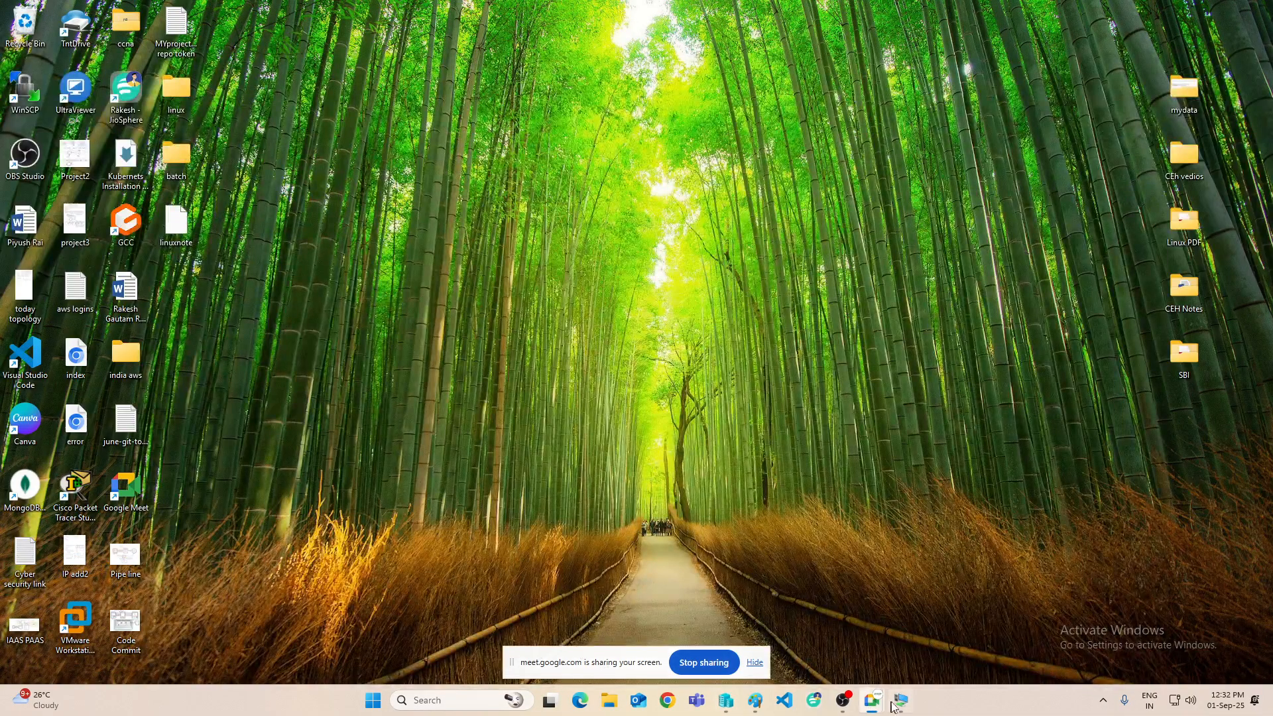
{"action": "mouse_move", "coordinate": [895, 706]}
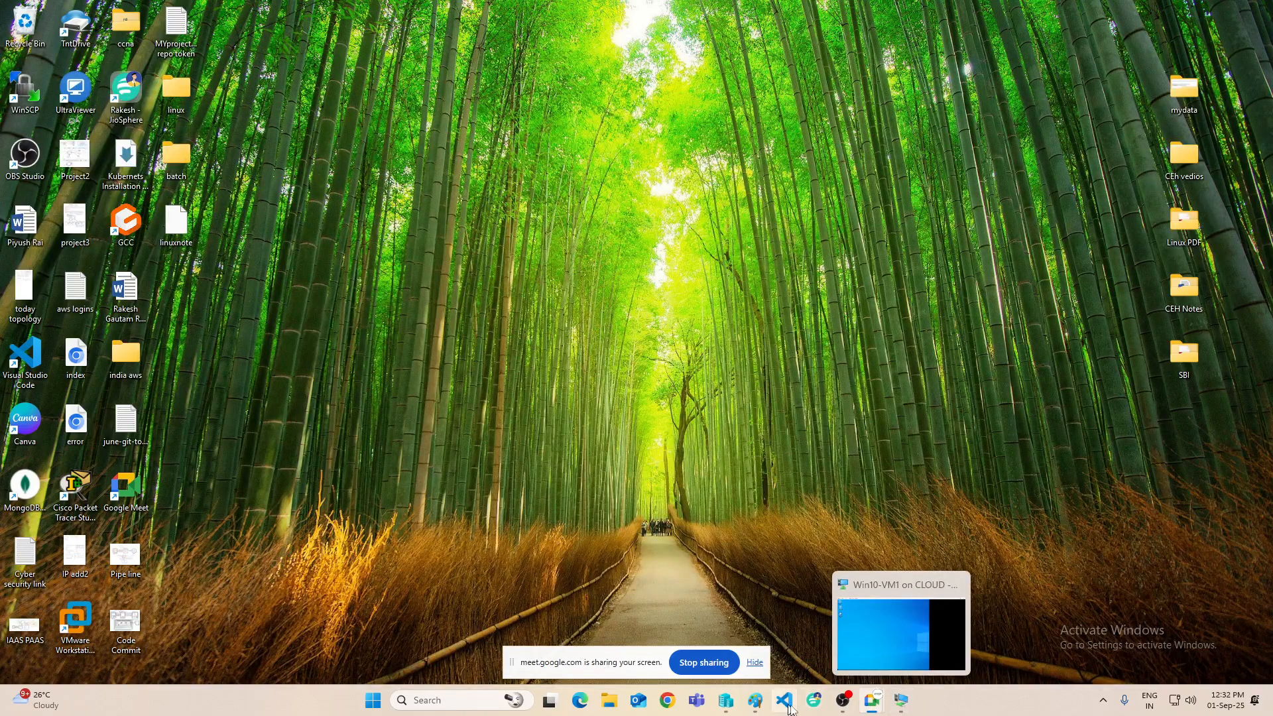
{"action": "left_click", "coordinate": [756, 700]}
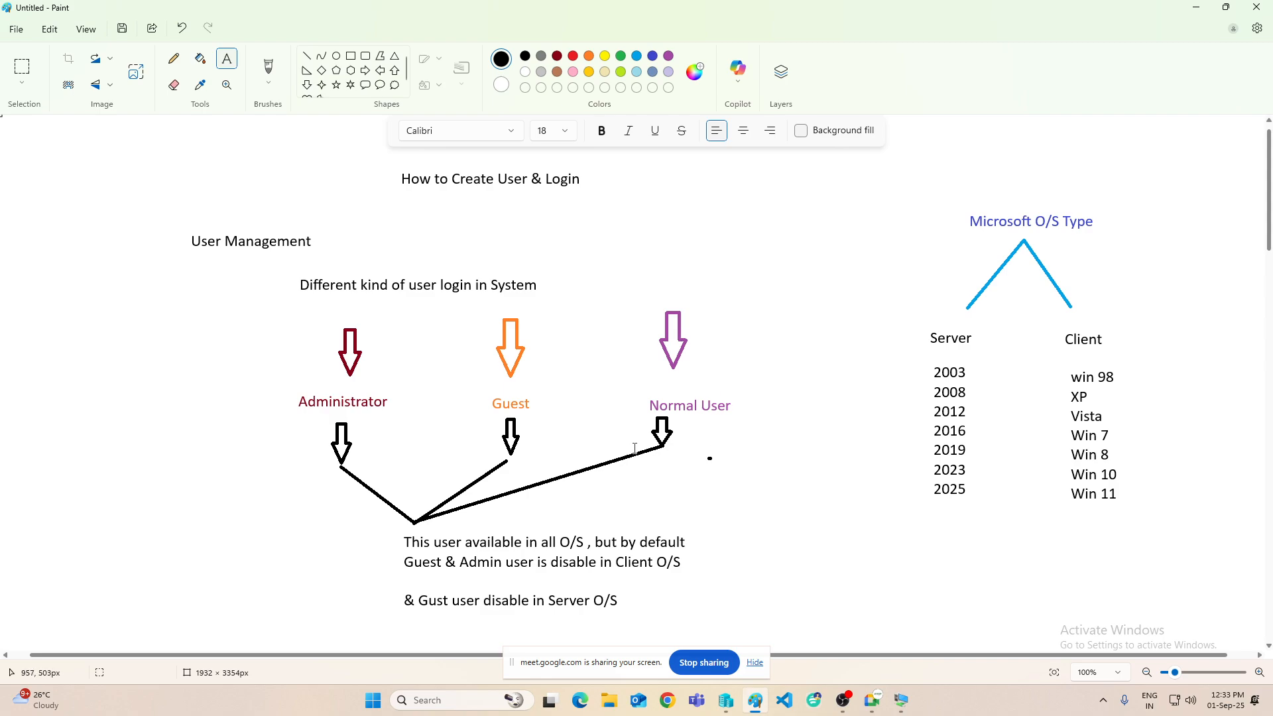
- Draw orange rounded rectangles around the Server years and the Client list
{"action": "scroll", "coordinate": [724, 449], "scroll_direction": "down", "scroll_amount": 2}
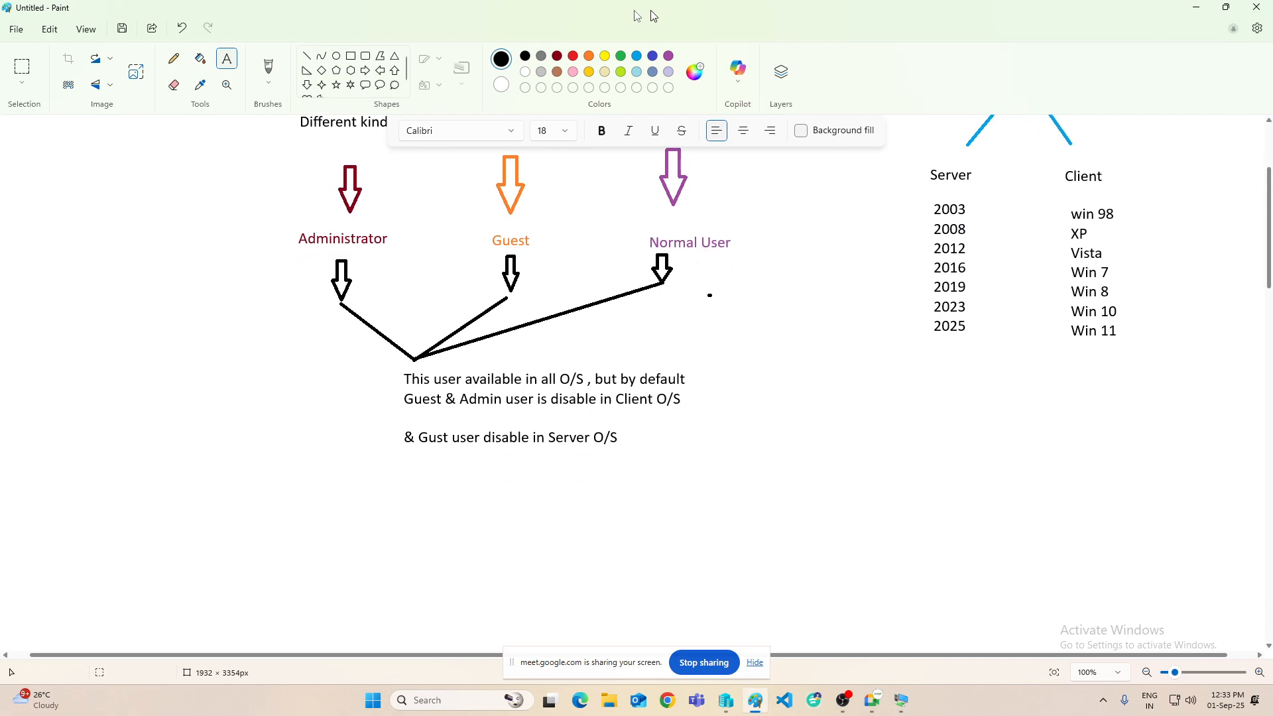
{"action": "left_click", "coordinate": [366, 56]}
{"action": "left_click", "coordinate": [590, 59]}
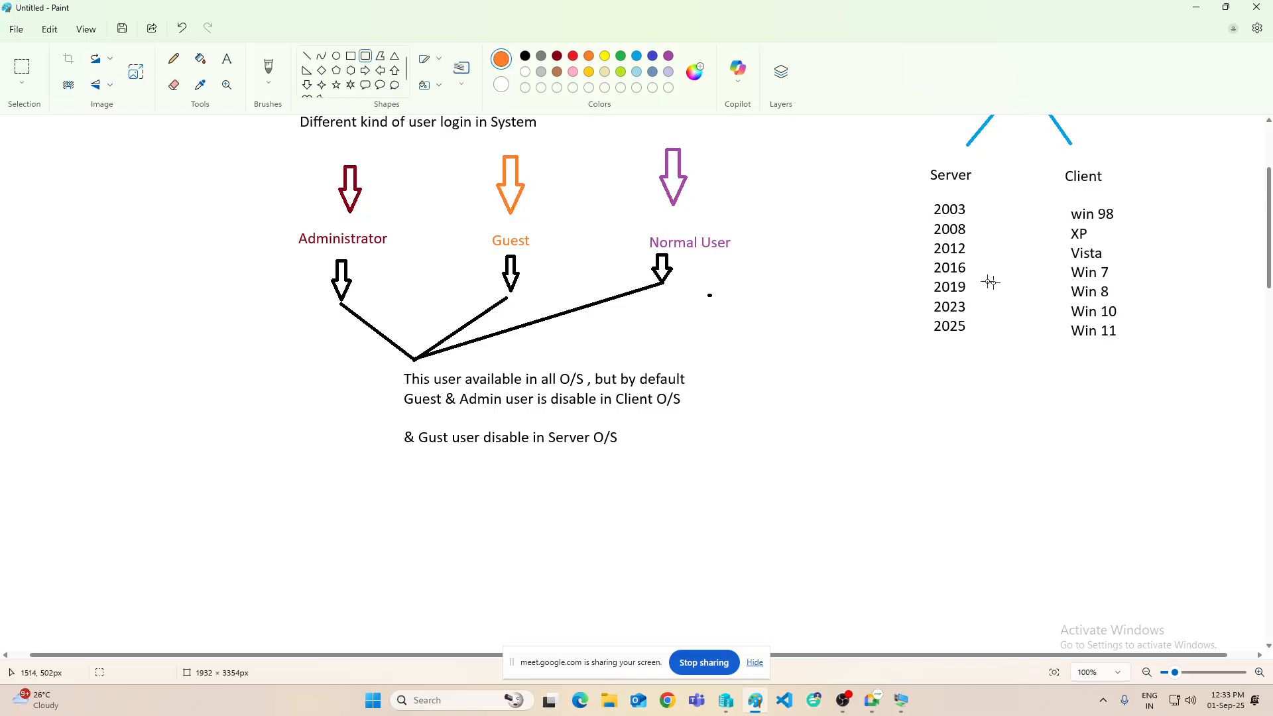
{"action": "left_click_drag", "start_coordinate": [916, 194], "coordinate": [989, 352]}
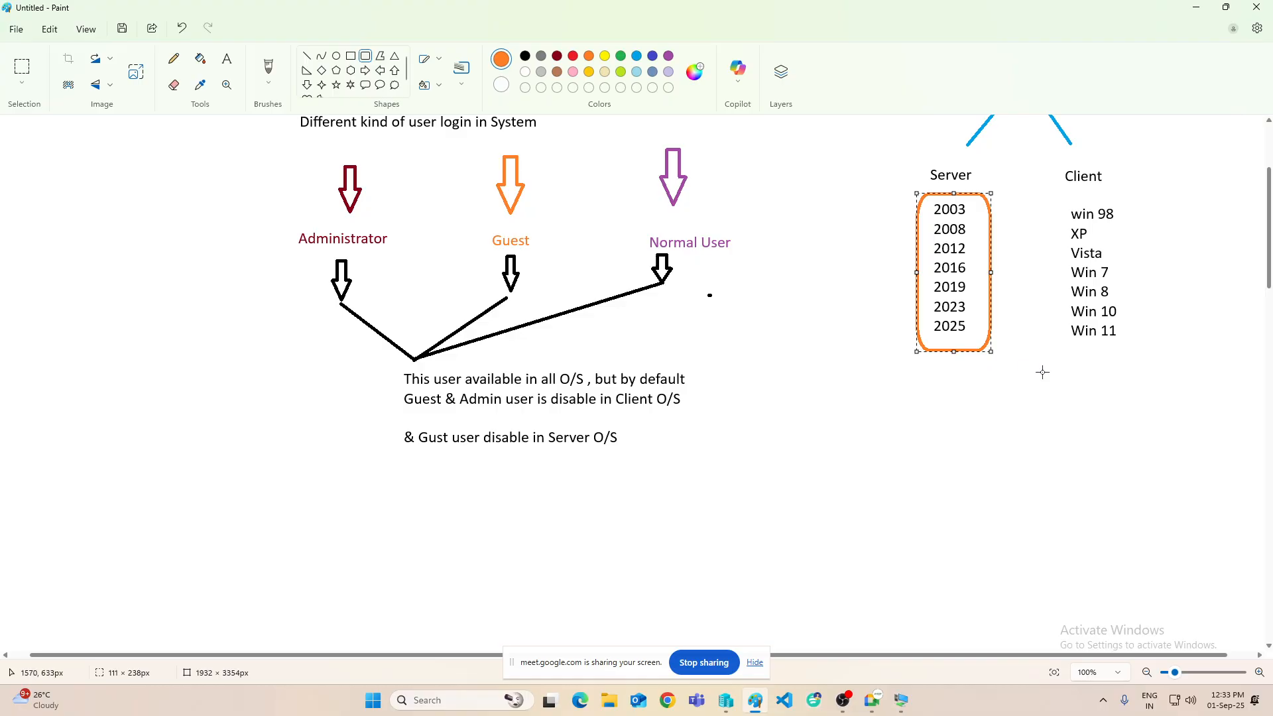
{"action": "left_click_drag", "start_coordinate": [1061, 198], "coordinate": [1146, 357]}
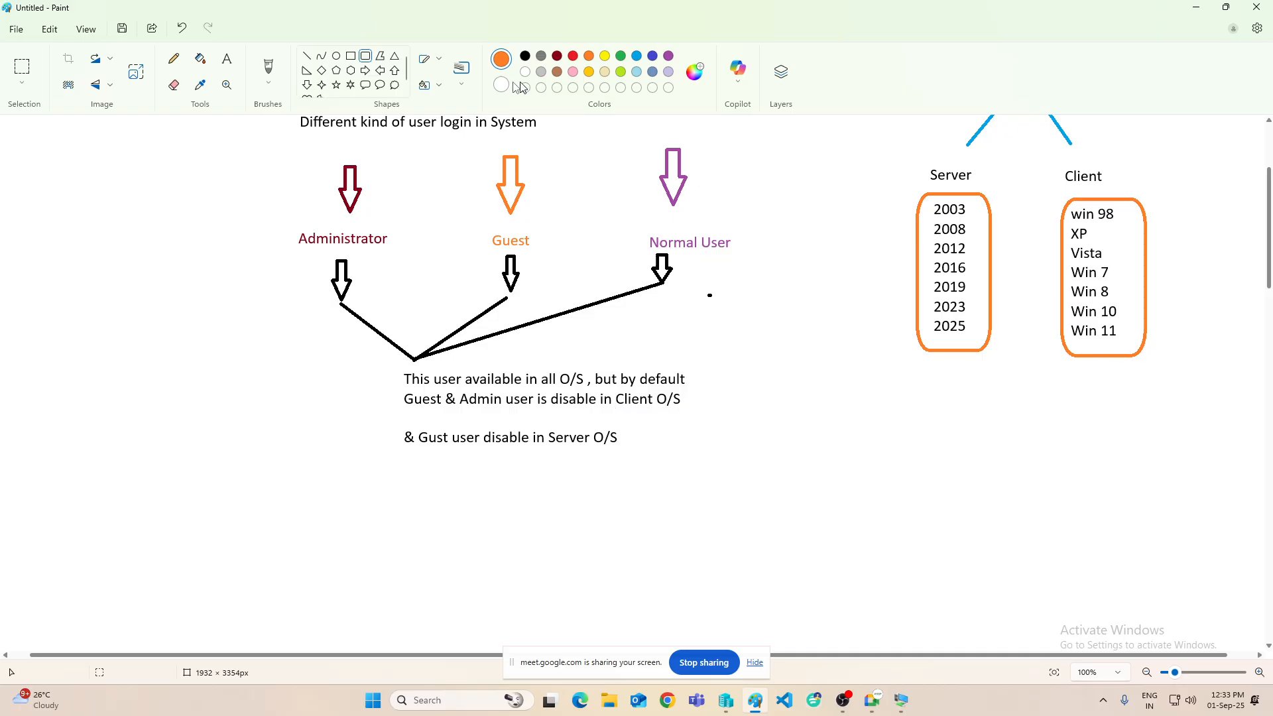
- Draw a black line from the Client O/S note to the Client box
{"action": "left_click", "coordinate": [304, 56]}
{"action": "left_click", "coordinate": [525, 55]}
{"action": "mouse_move", "coordinate": [701, 412]}
{"action": "left_mouse_down"}
{"action": "mouse_move", "coordinate": [1003, 391]}
{"action": "mouse_move", "coordinate": [1087, 356]}
{"action": "left_mouse_up"}
{"action": "mouse_move", "coordinate": [901, 392]}
{"action": "left_mouse_down"}
{"action": "mouse_move", "coordinate": [1028, 432]}
{"action": "mouse_move", "coordinate": [864, 399]}
{"action": "mouse_move", "coordinate": [864, 379]}
{"action": "left_mouse_up"}
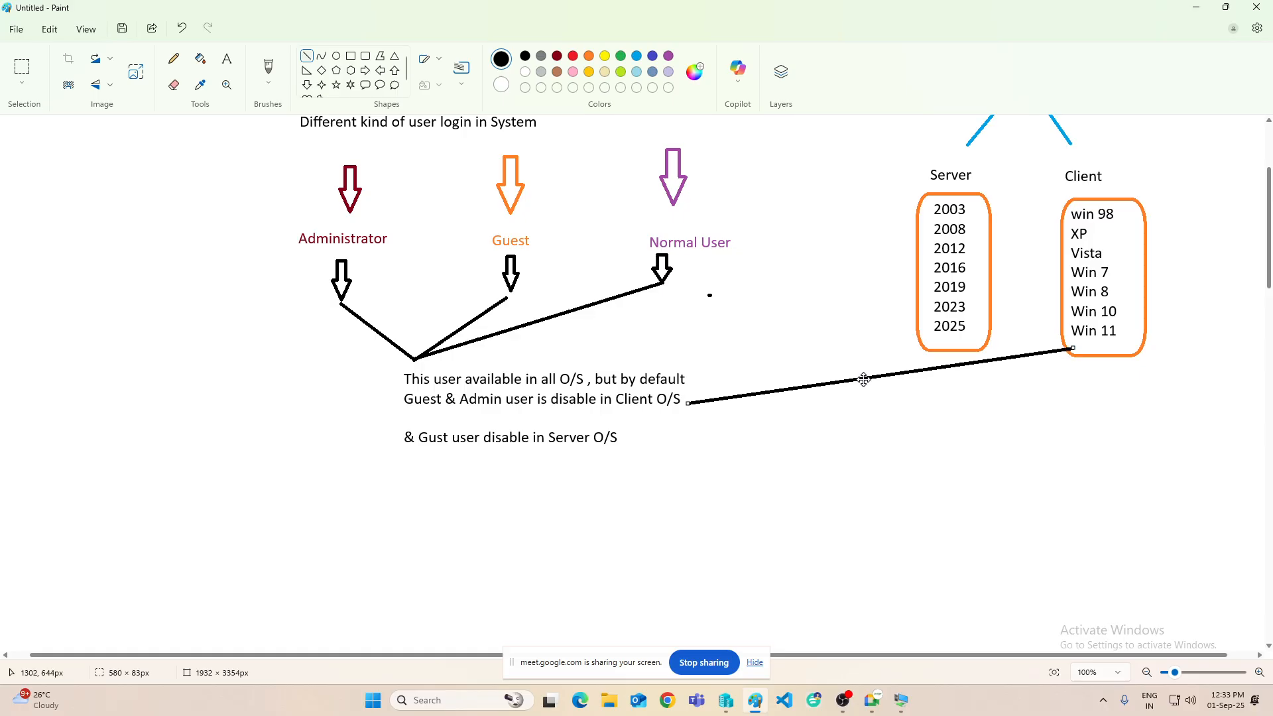
{"action": "left_click", "coordinate": [866, 403]}
- Draw a dark grey curve from the Server O/S note to the Server box
{"action": "left_click", "coordinate": [324, 57]}
{"action": "left_click", "coordinate": [541, 55]}
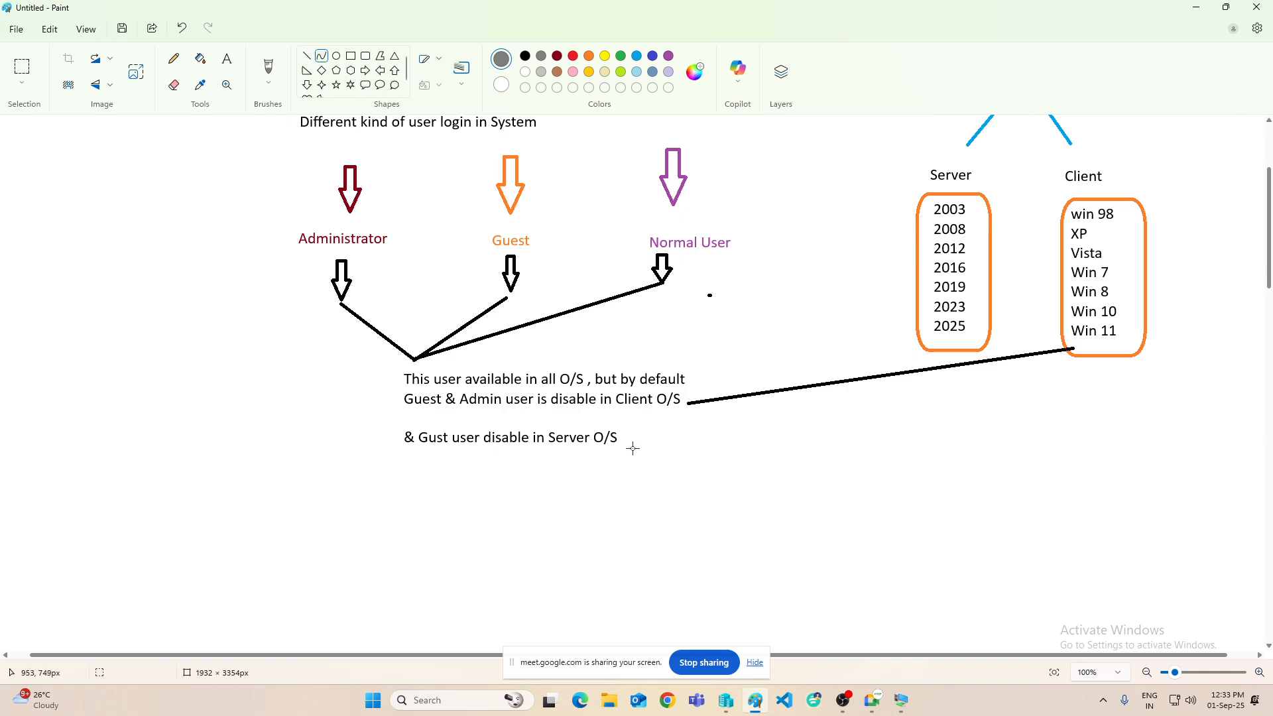
{"action": "left_click_drag", "start_coordinate": [631, 438], "coordinate": [920, 271]}
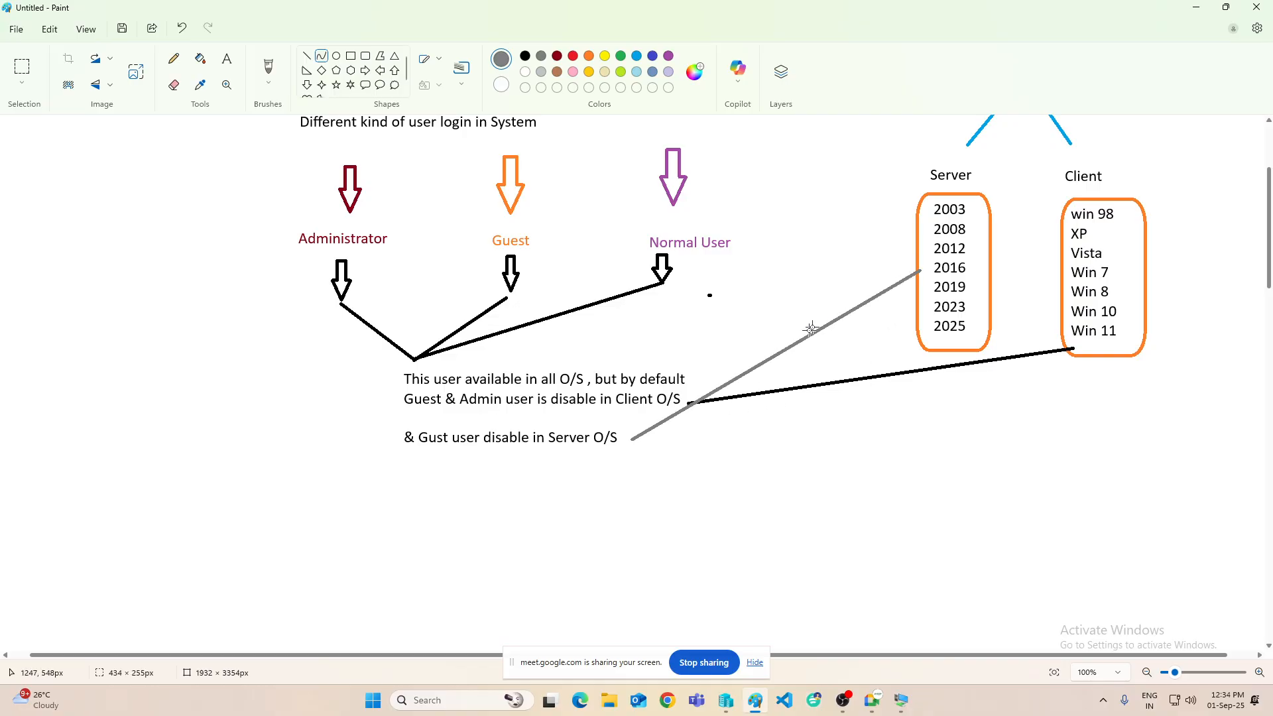
{"action": "left_click_drag", "start_coordinate": [811, 329], "coordinate": [899, 368]}
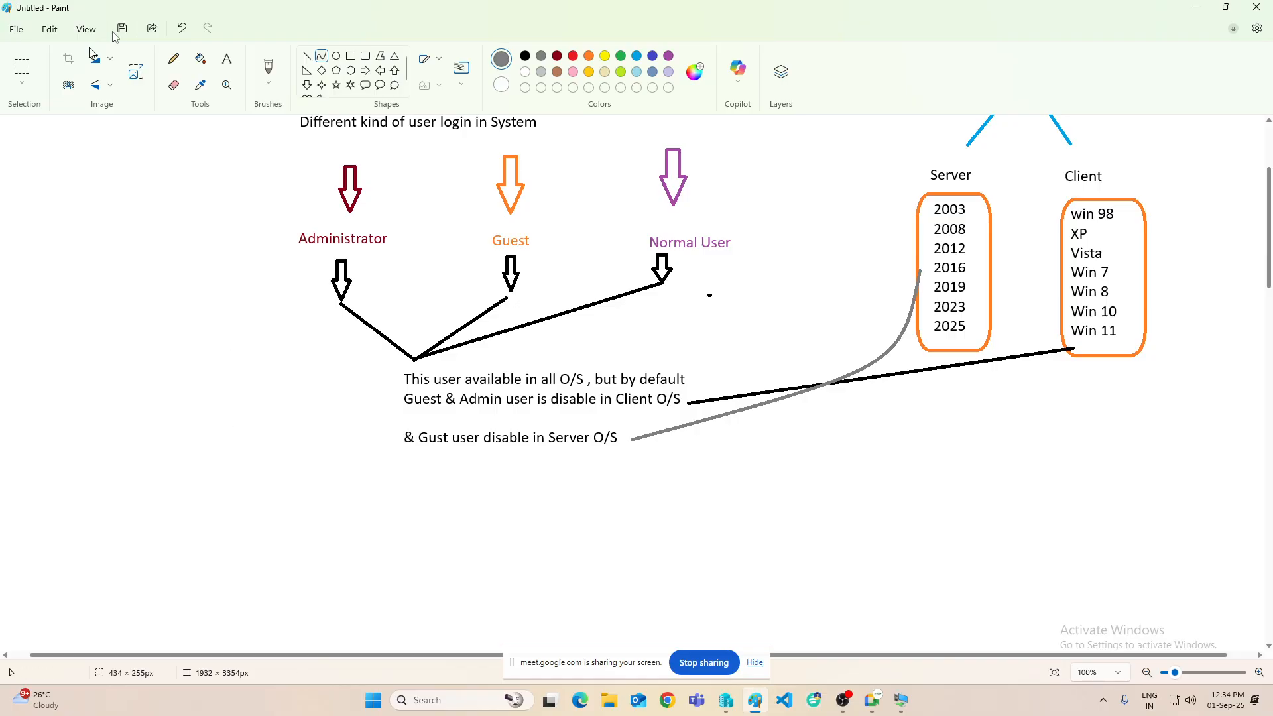
- Add a grey down-arrow shape at the left of the canvas
{"action": "left_click", "coordinate": [227, 59]}
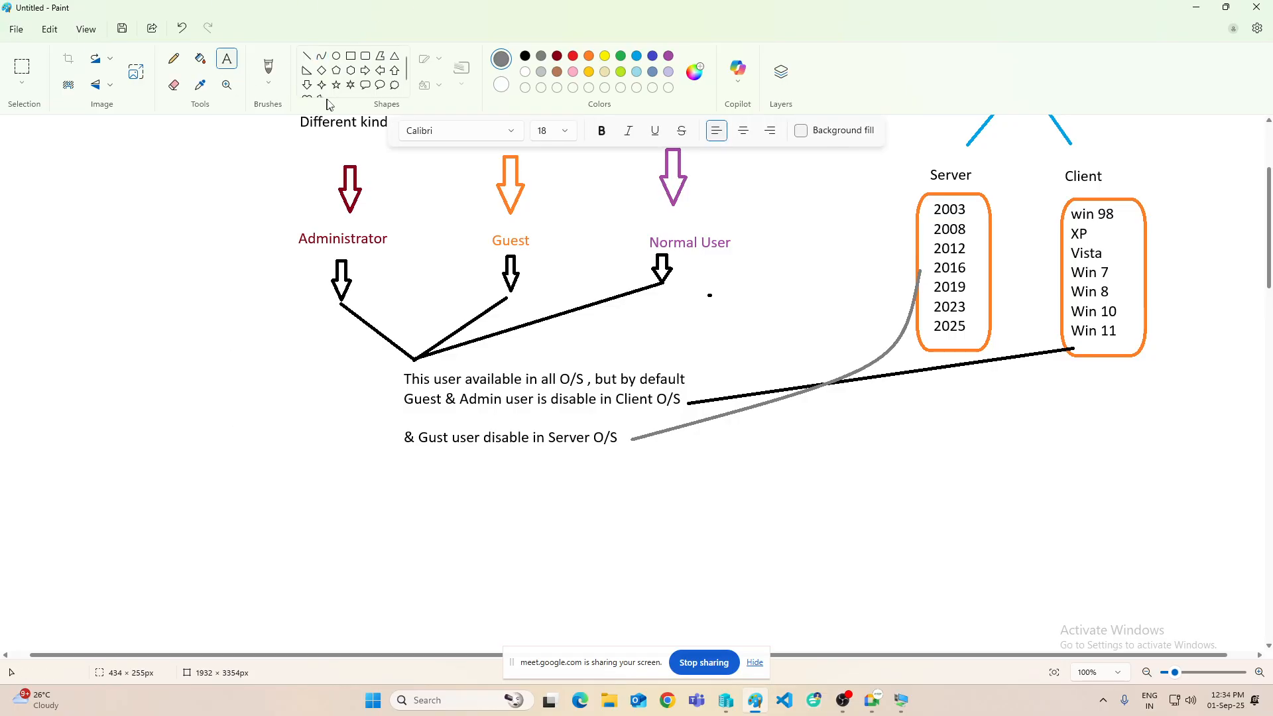
{"action": "left_click", "coordinate": [306, 84]}
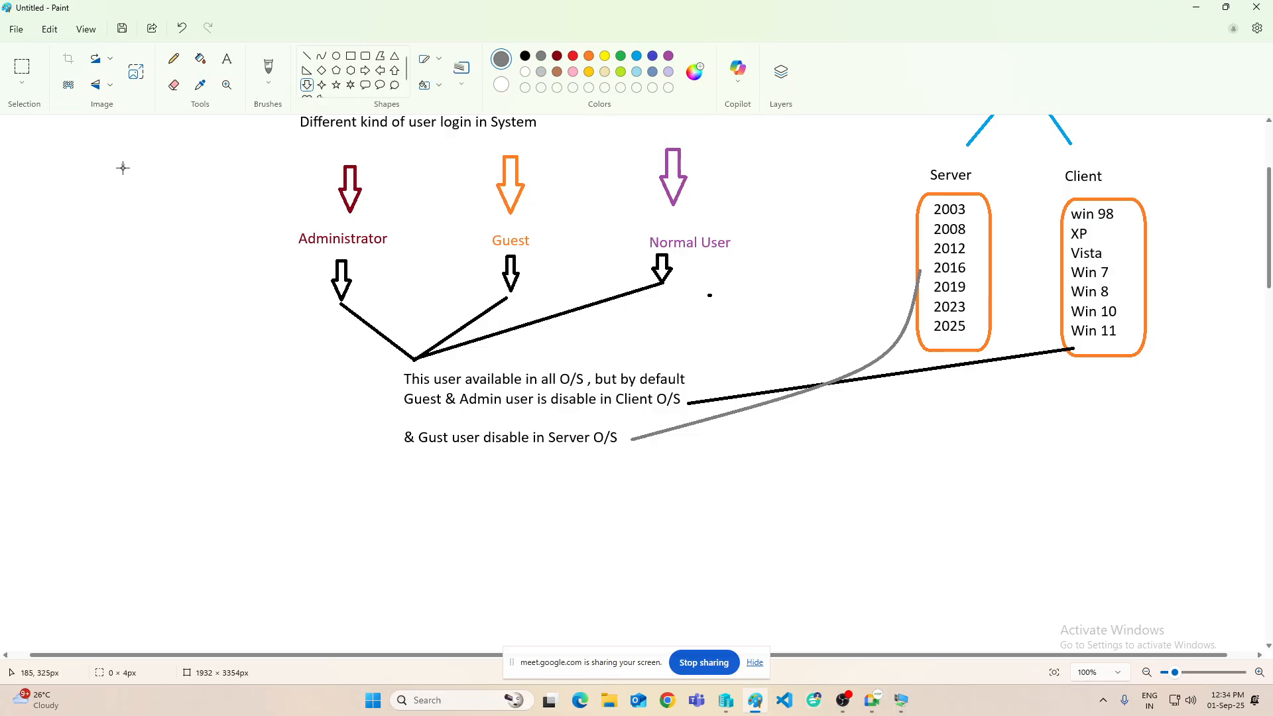
{"action": "left_click_drag", "start_coordinate": [122, 164], "coordinate": [149, 181]}
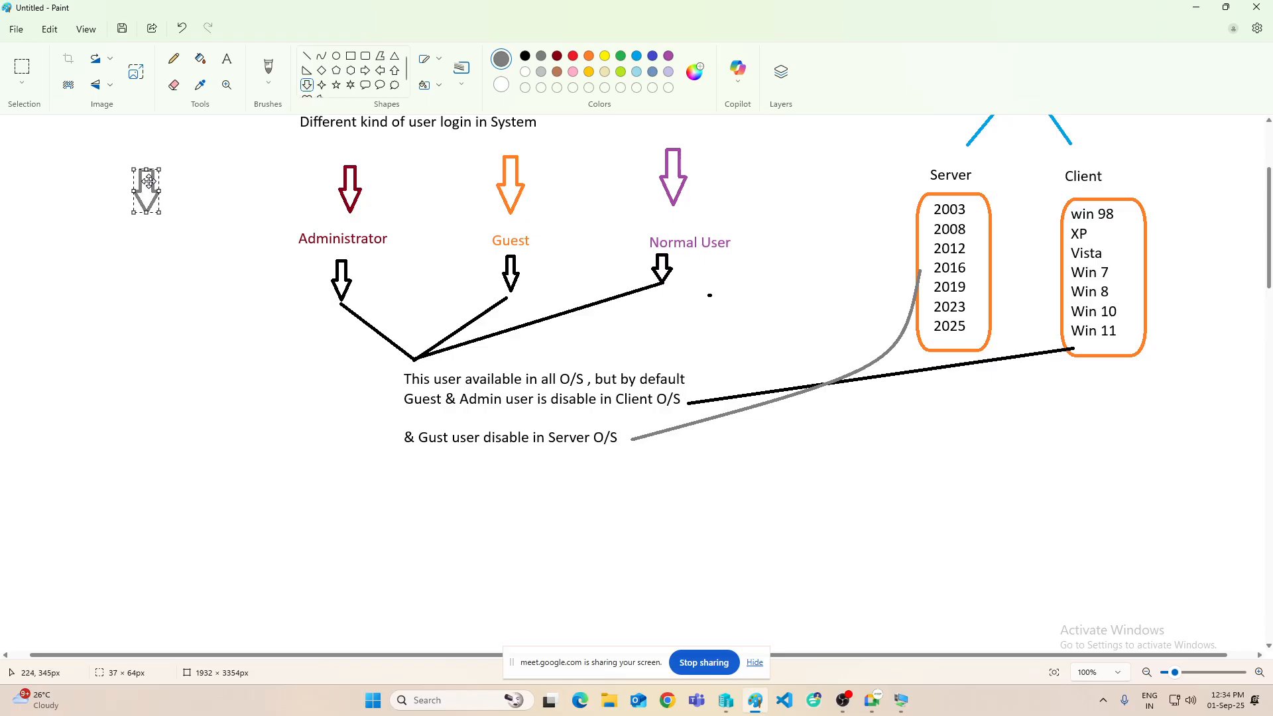
{"action": "left_click", "coordinate": [201, 207]}
- Type a 'Domain User' label below the grey arrow, then undo it
{"action": "left_click", "coordinate": [231, 68]}
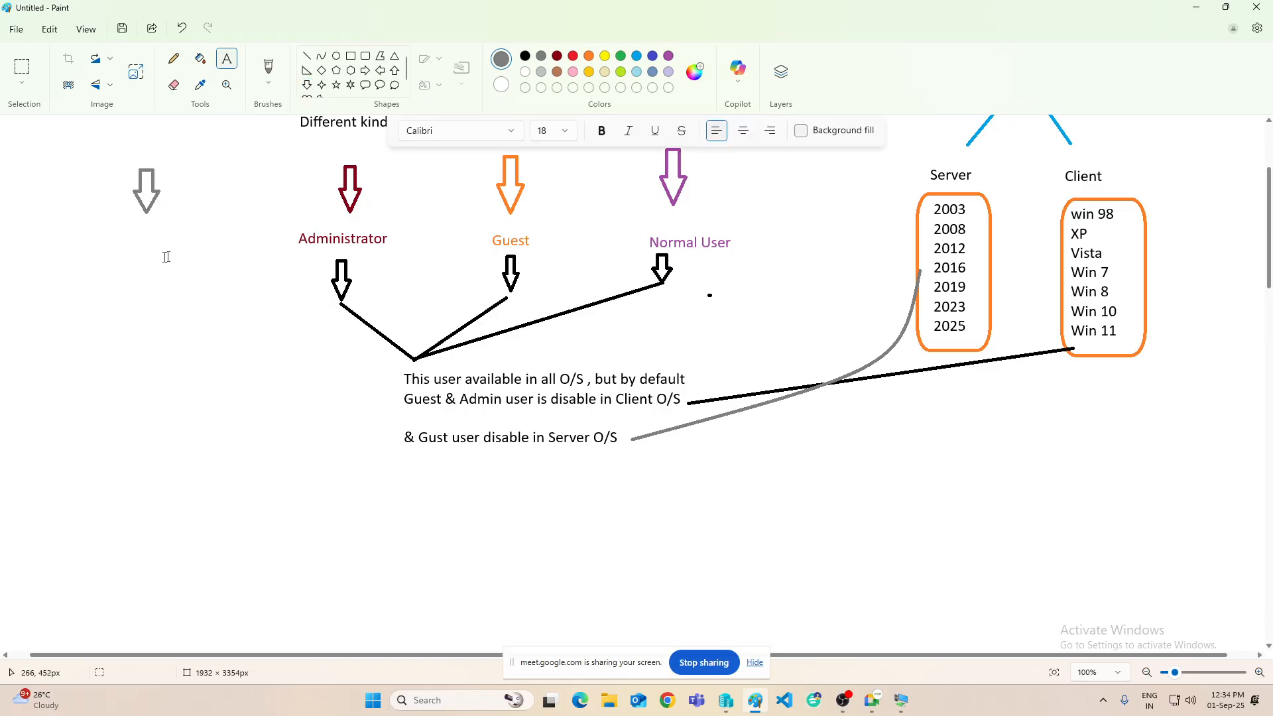
{"action": "left_click", "coordinate": [78, 246]}
{"action": "type", "text": "Domain "}
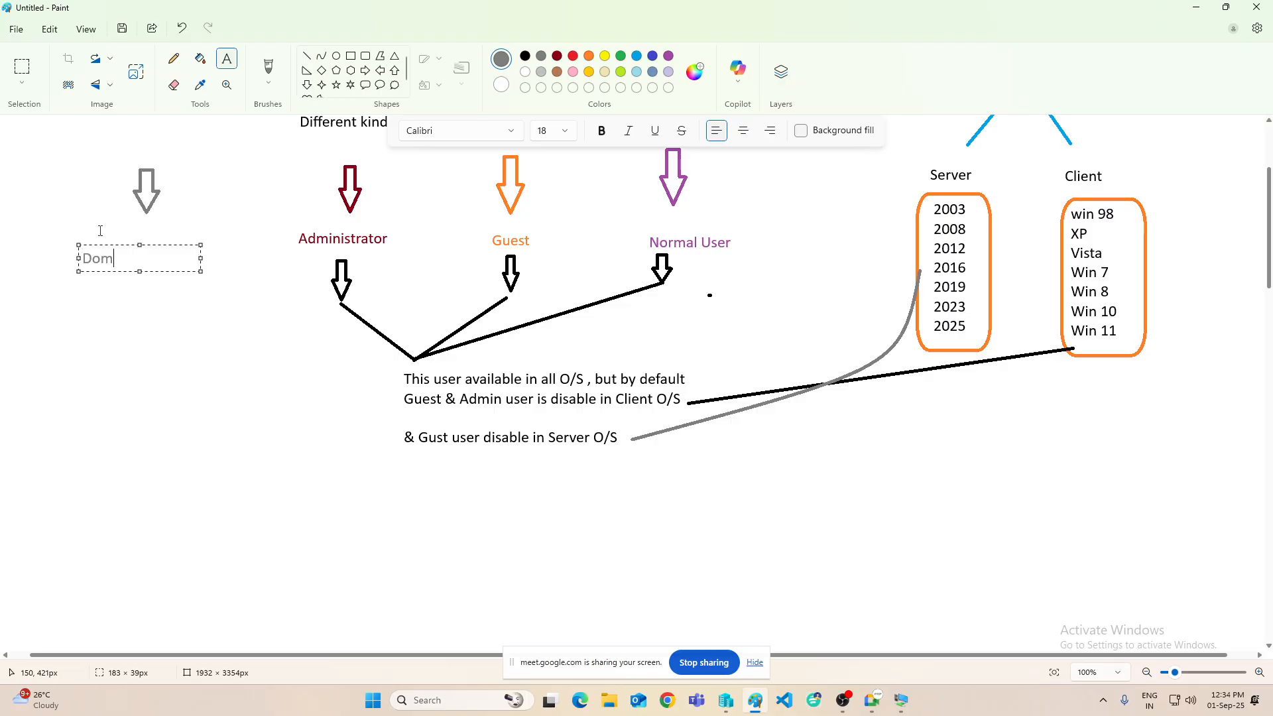
{"action": "type", "text": "User"}
{"action": "key", "text": "ctrl+z"}
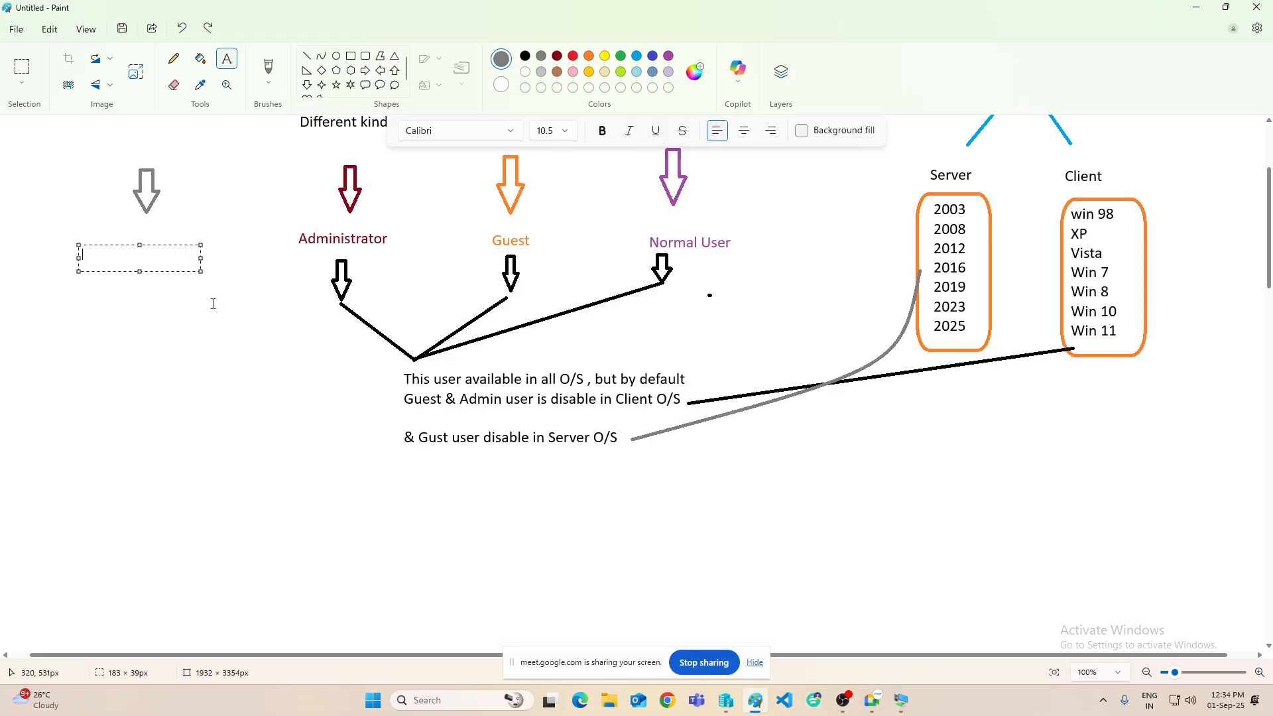
{"action": "left_click", "coordinate": [217, 337]}
{"action": "scroll", "coordinate": [218, 403], "scroll_direction": "down", "scroll_amount": 5}
- Add a black 'User Type' heading and enlarge it to font size 18
{"action": "left_click", "coordinate": [246, 194]}
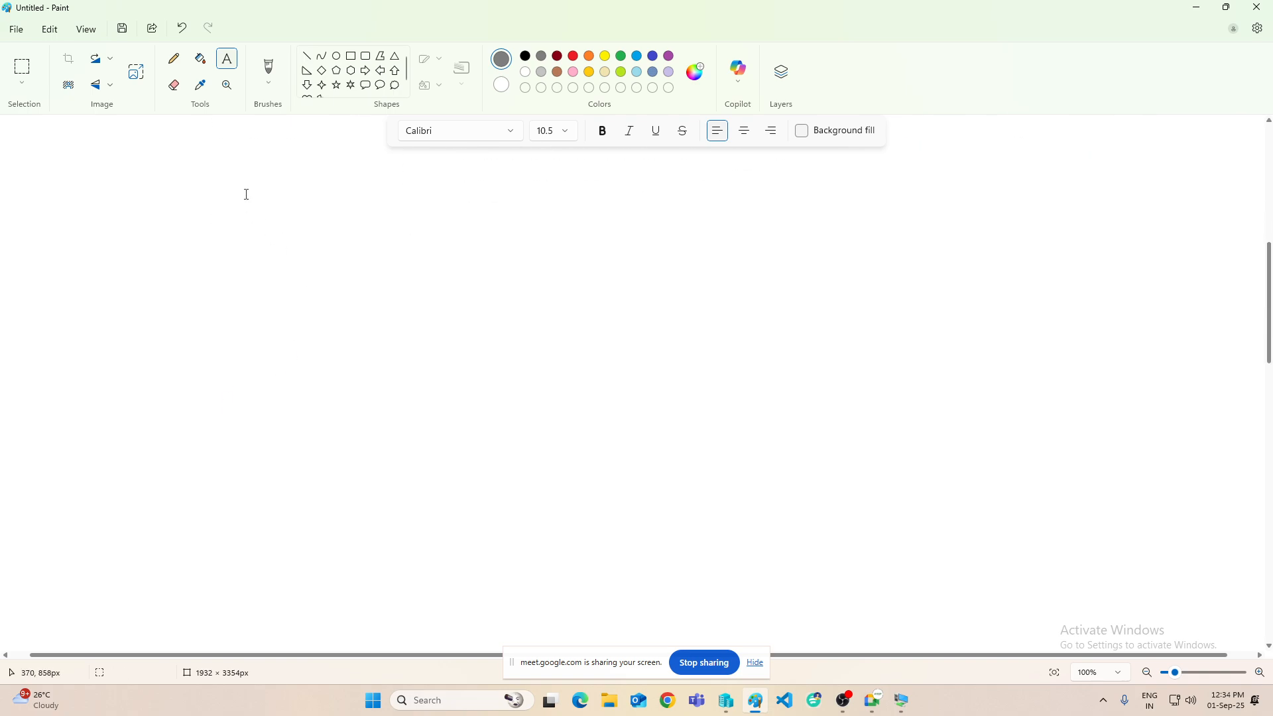
{"action": "left_click_drag", "start_coordinate": [262, 191], "coordinate": [574, 290]}
{"action": "type", "text": "User"}
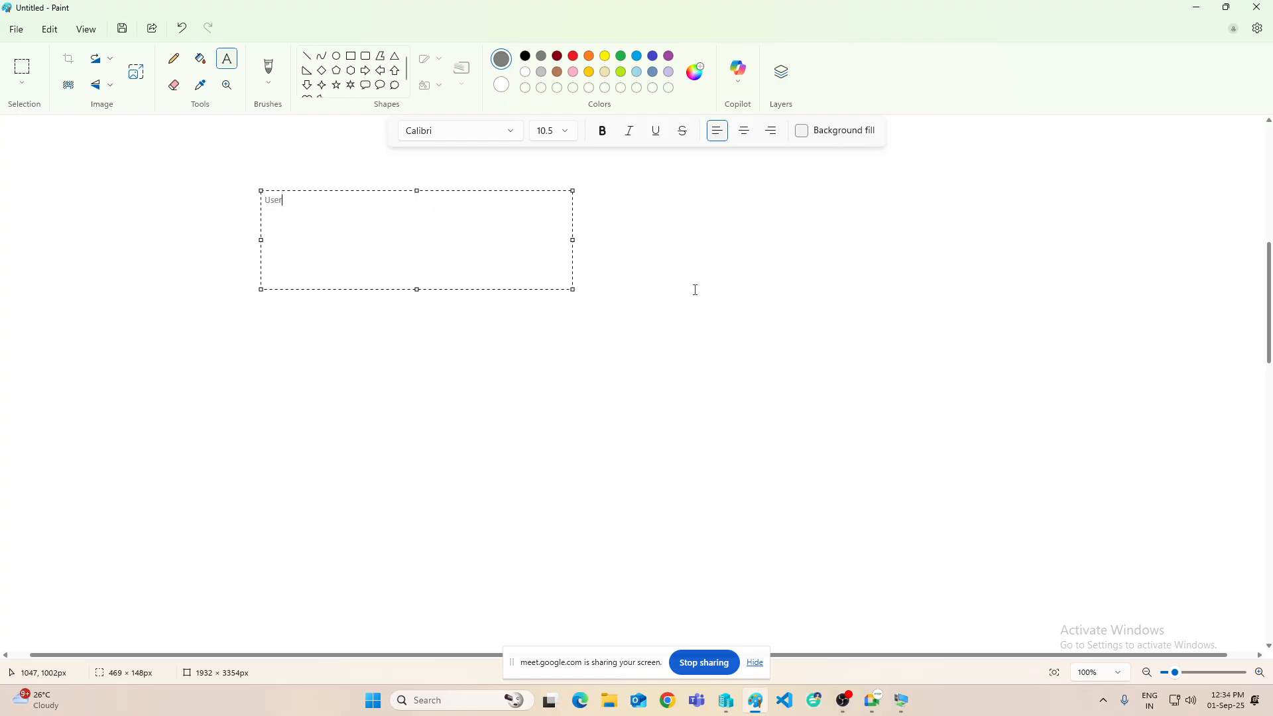
{"action": "key", "text": "BackSpace"}
{"action": "key", "text": "BackSpace"}
{"action": "key", "text": "BackSpace"}
{"action": "left_click", "coordinate": [526, 57]}
{"action": "type", "text": "User"}
{"action": "key", "text": "ctrl+a"}
{"action": "left_click", "coordinate": [565, 131]}
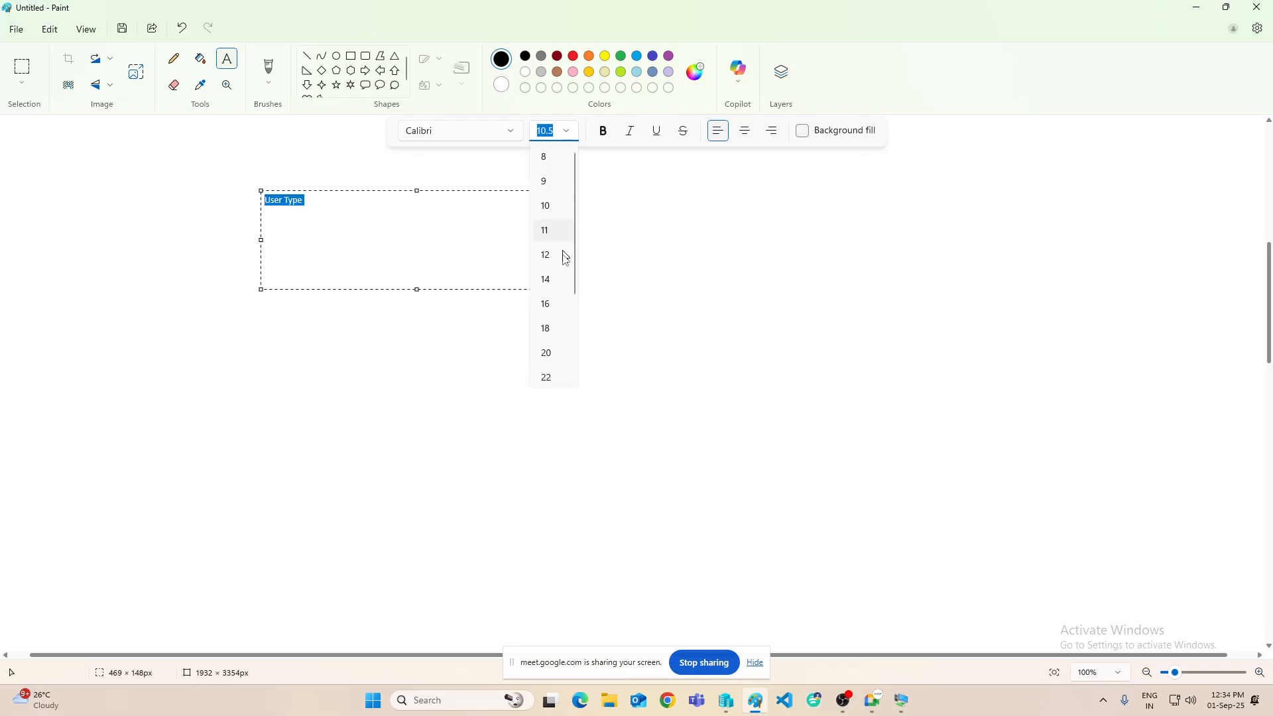
{"action": "left_click", "coordinate": [548, 330]}
{"action": "left_click", "coordinate": [409, 338]}
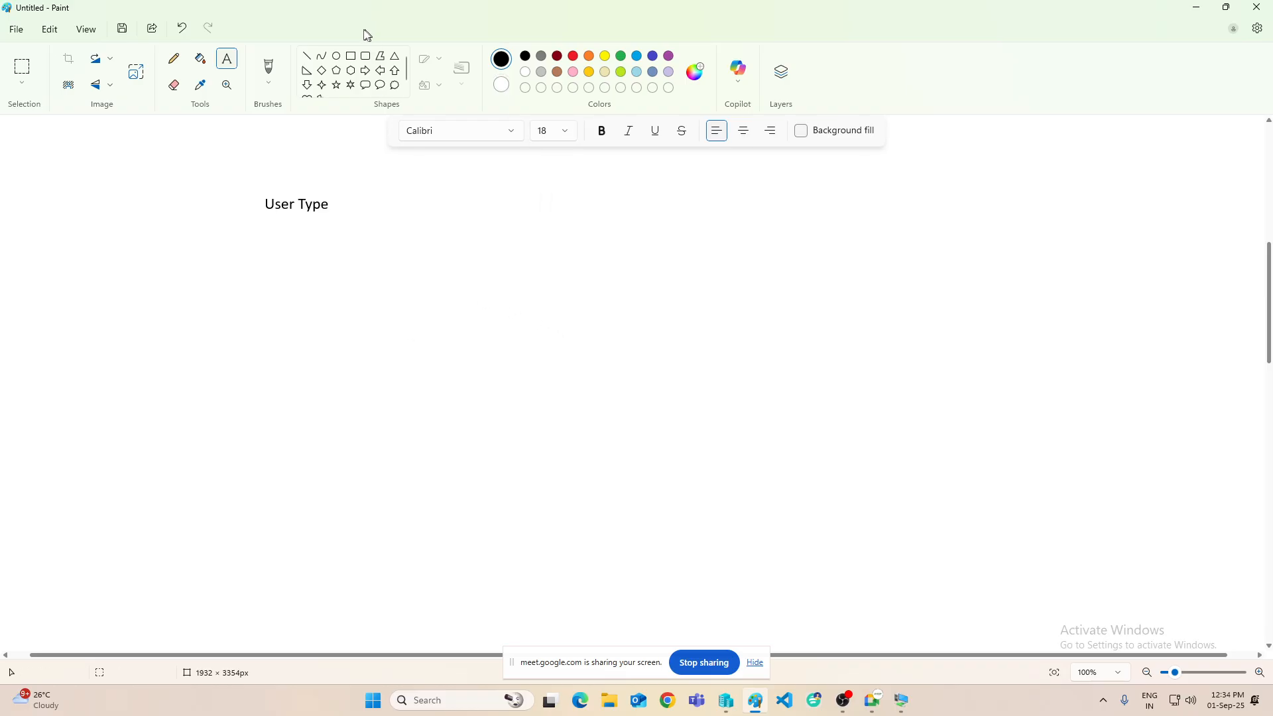
- Draw two dark red right arrows beneath the heading
{"action": "left_click", "coordinate": [365, 71]}
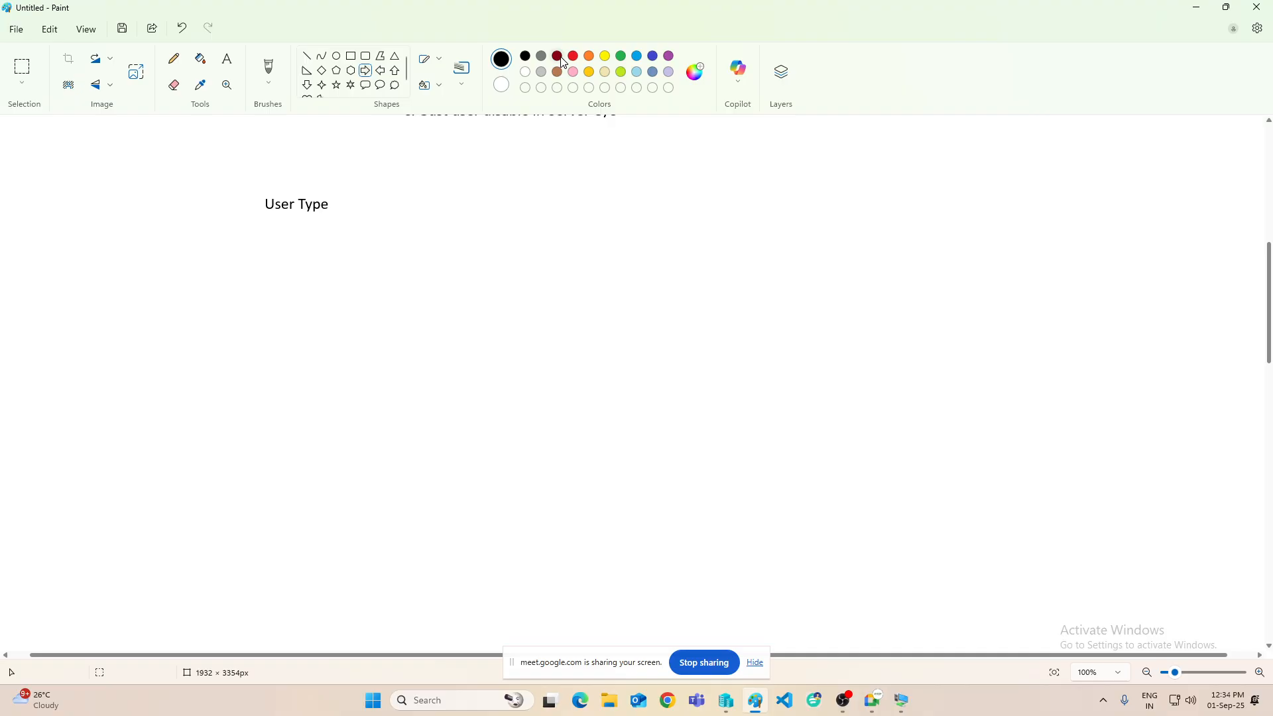
{"action": "left_click", "coordinate": [557, 57]}
{"action": "left_click_drag", "start_coordinate": [292, 264], "coordinate": [316, 288]}
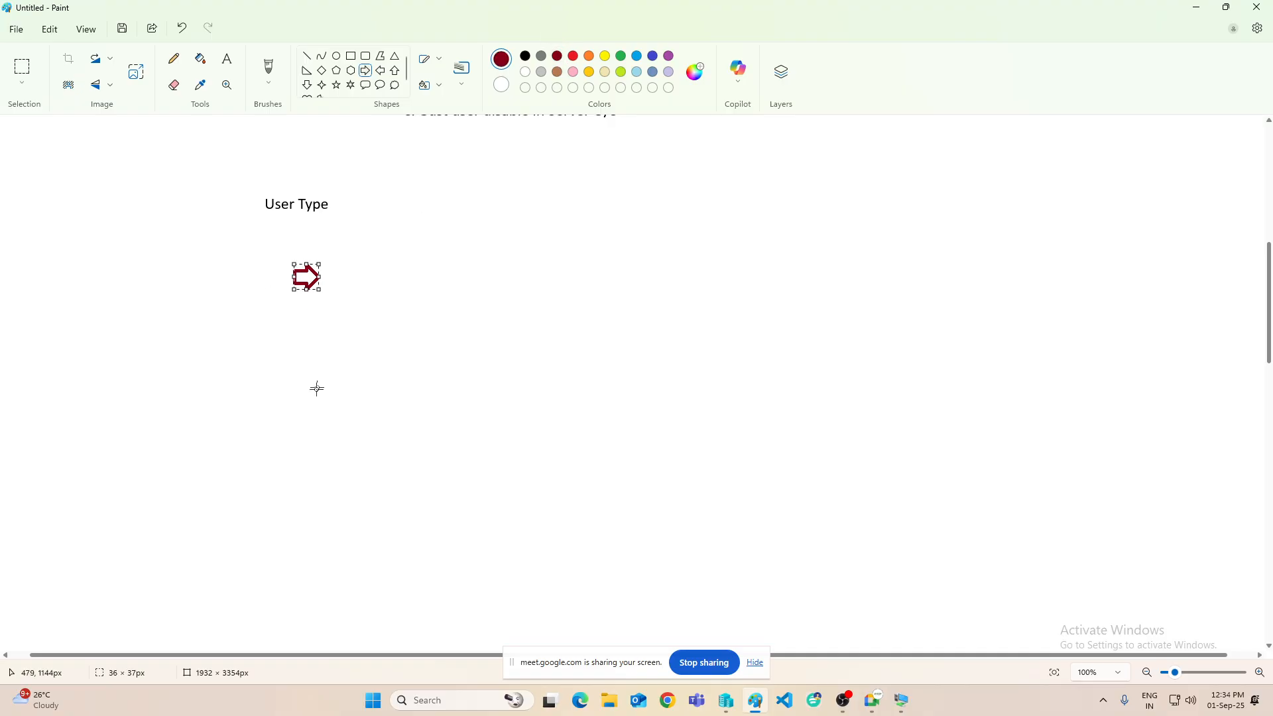
{"action": "left_click_drag", "start_coordinate": [286, 373], "coordinate": [314, 400]}
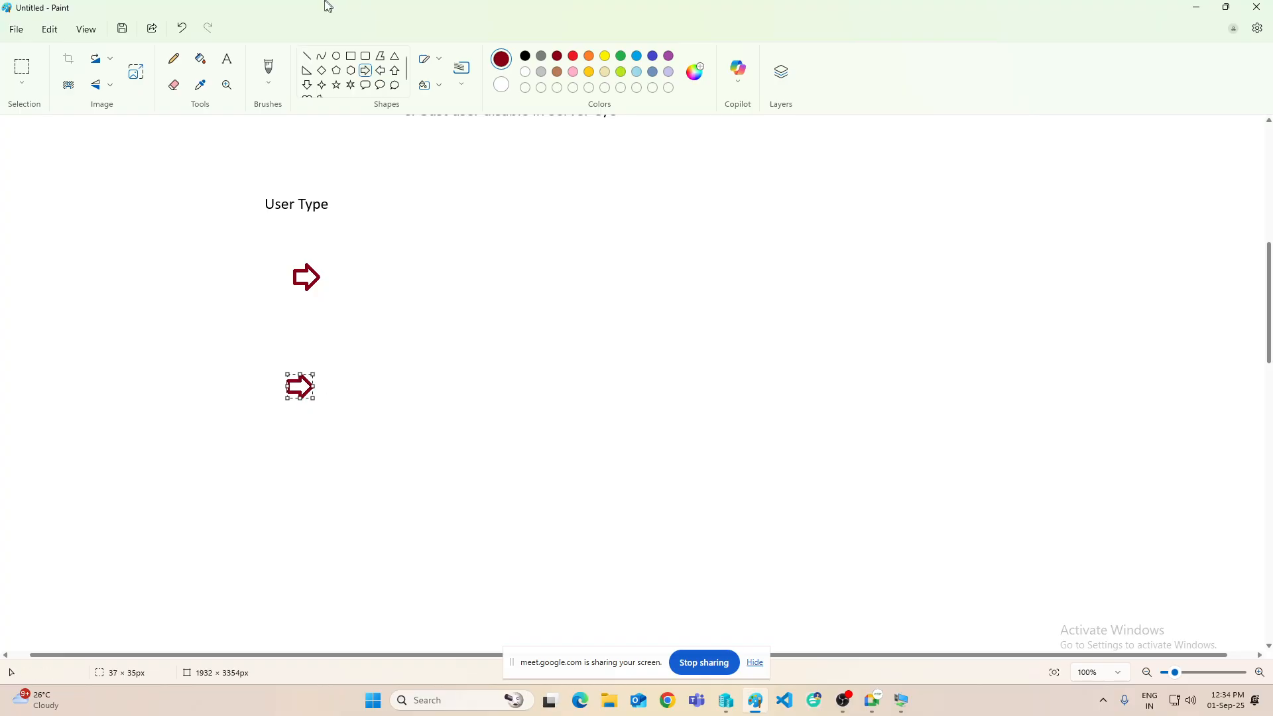
- Label the arrows 'Local User' and 'Domain User' in black text
{"action": "left_click", "coordinate": [226, 58]}
{"action": "left_click", "coordinate": [525, 56]}
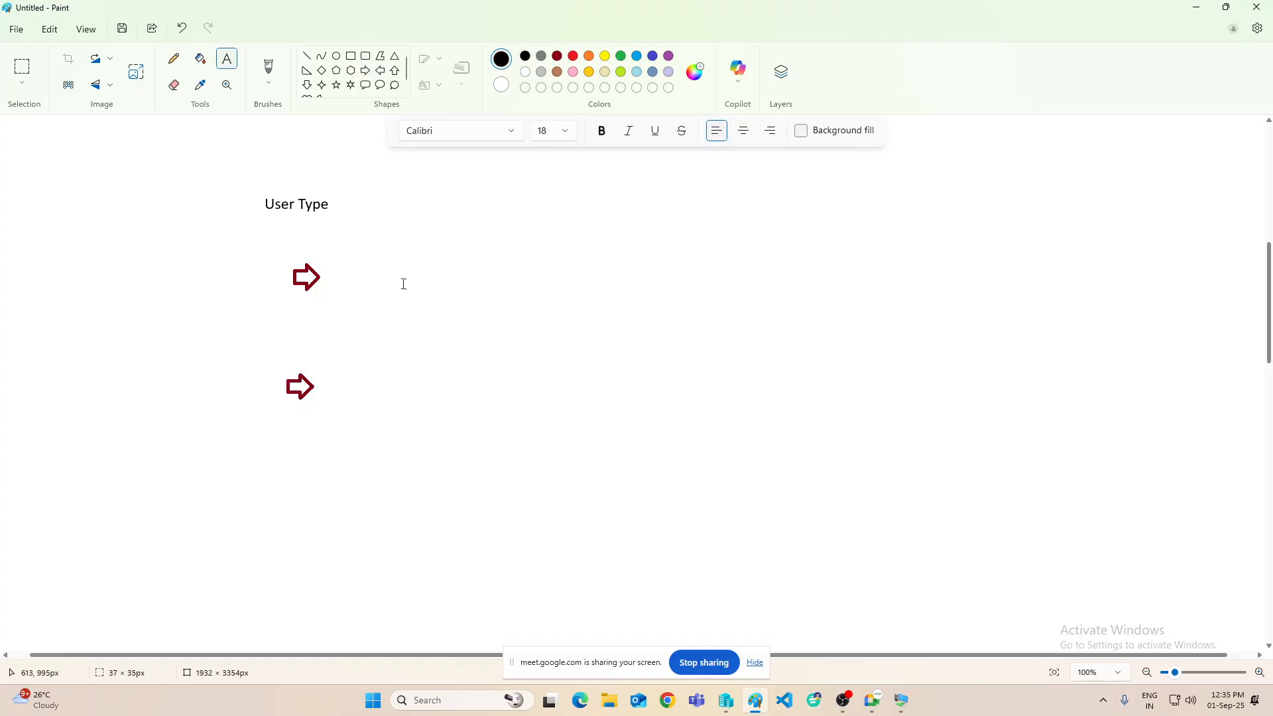
{"action": "left_click", "coordinate": [349, 265]}
{"action": "type", "text": "Local User"}
{"action": "key", "text": "Return"}
{"action": "key", "text": "Return"}
{"action": "key", "text": "Return"}
{"action": "key", "text": "Return"}
{"action": "key", "text": "Return"}
{"action": "key", "text": "Return"}
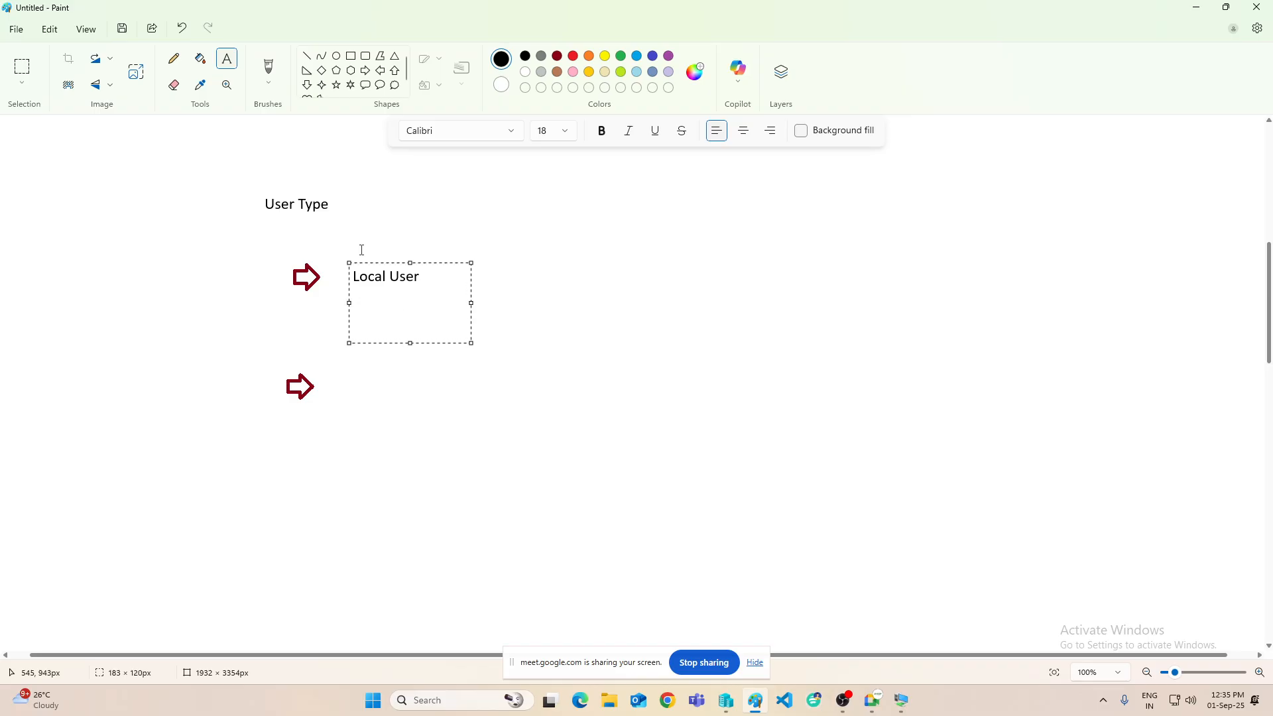
{"action": "type", "text": "Domain User"}
{"action": "left_click", "coordinate": [547, 268]}
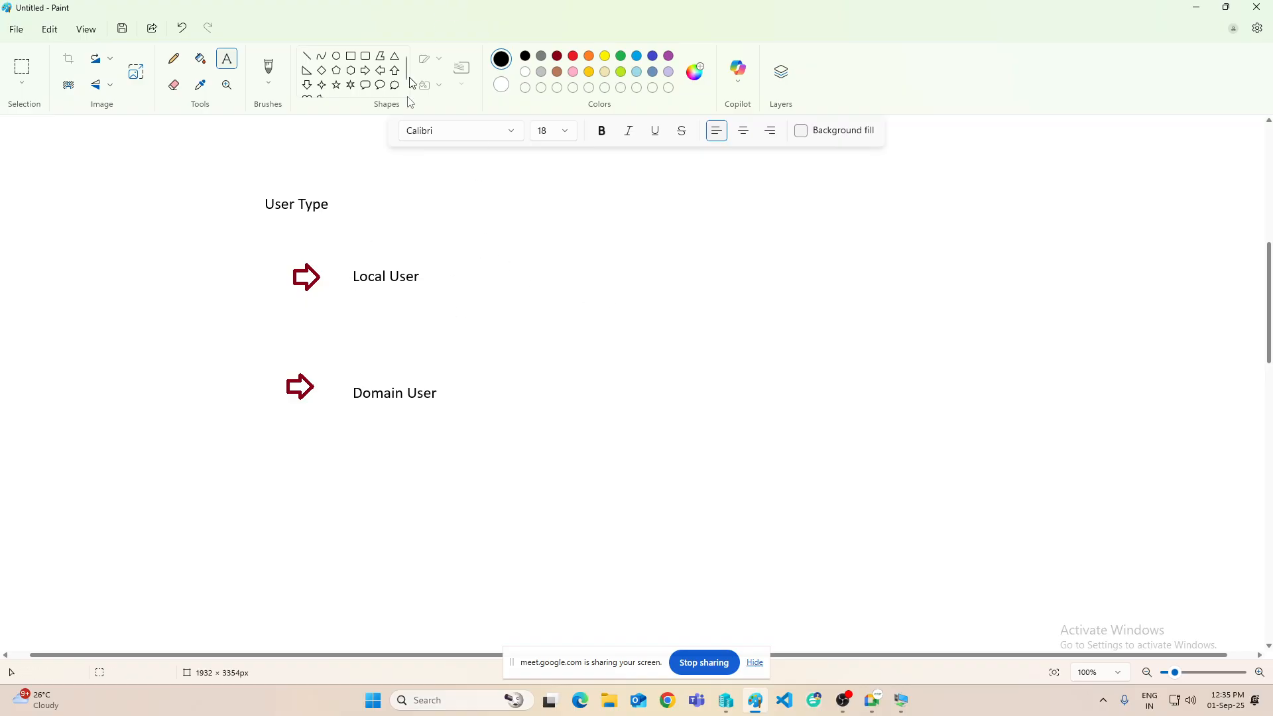
- Write the orange note 'Local user login only on Local Machine' with example user names, colouring one name blue
{"action": "left_click", "coordinate": [380, 71]}
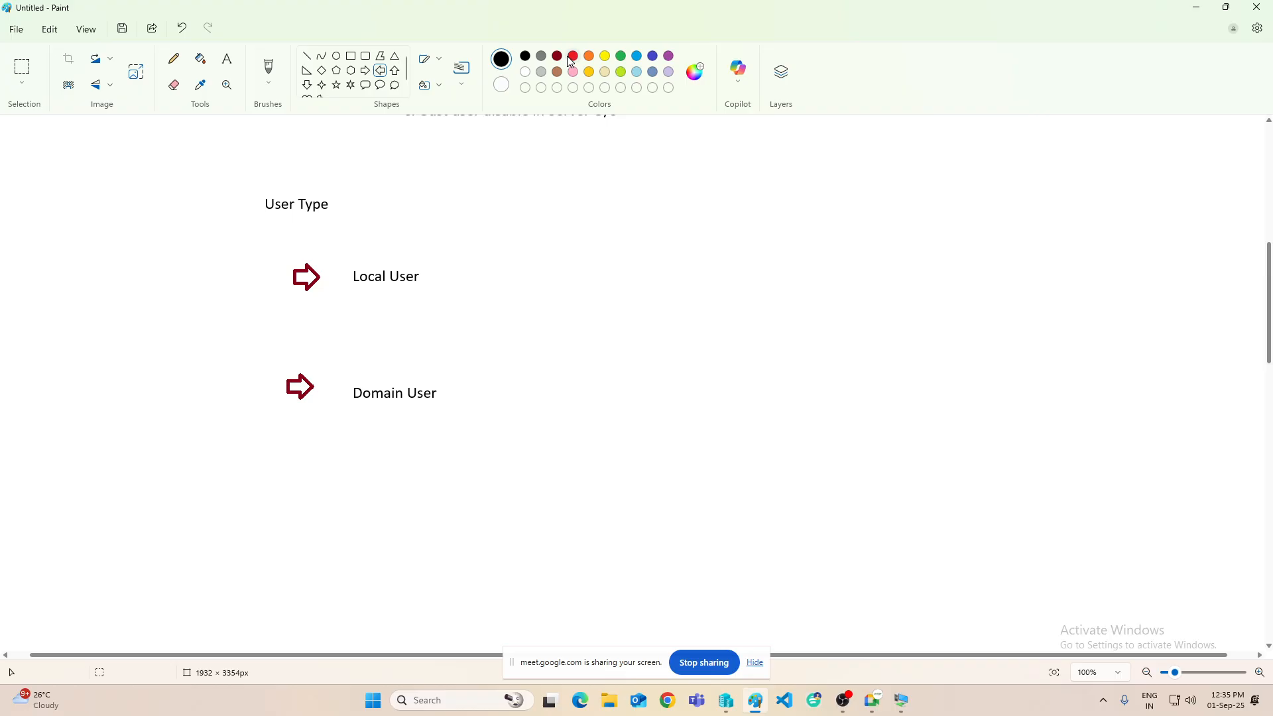
{"action": "left_click", "coordinate": [589, 56]}
{"action": "left_click", "coordinate": [226, 59]}
{"action": "left_click_drag", "start_coordinate": [412, 304], "coordinate": [1111, 347]}
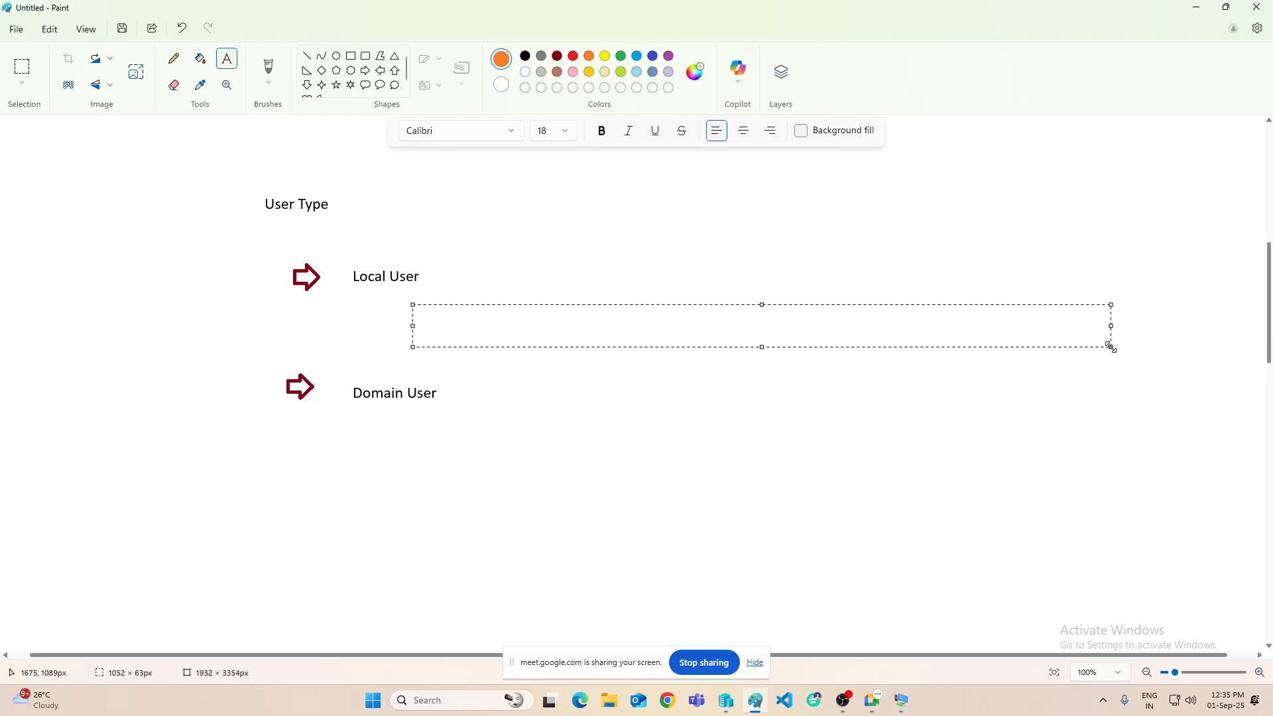
{"action": "type", "text": "Local user login onl"}
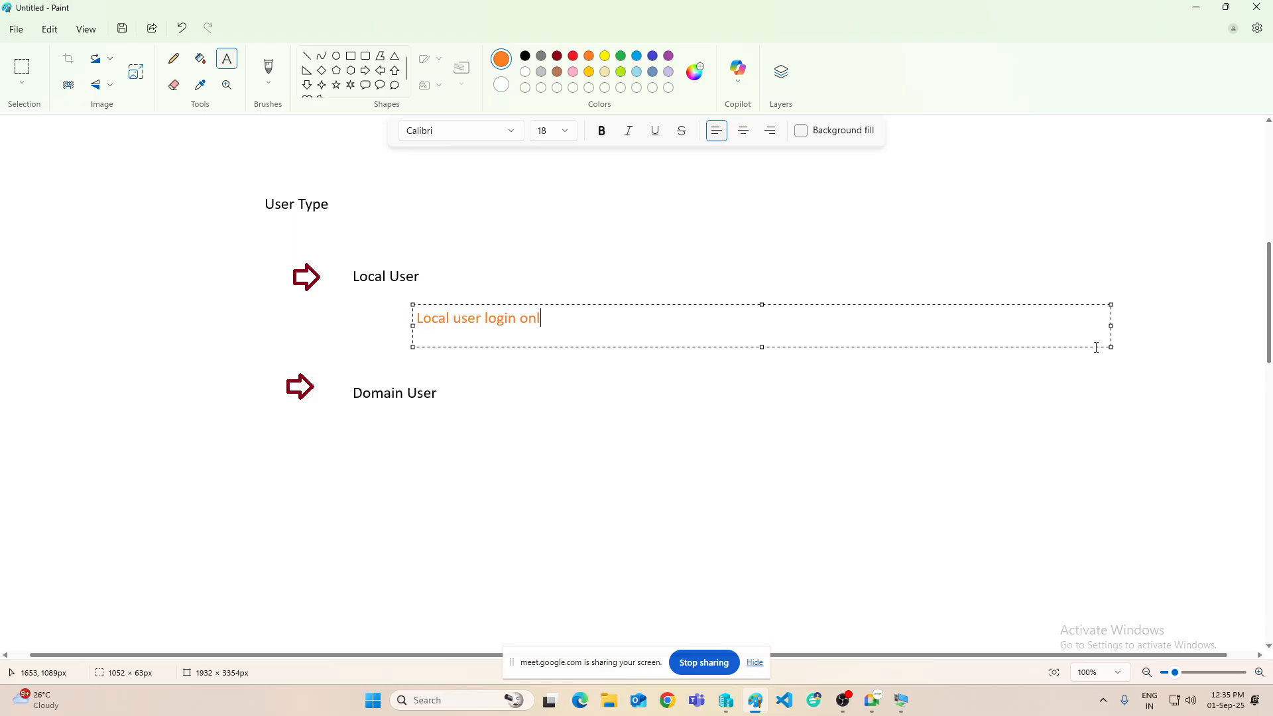
{"action": "type", "text": "y on Local Machine"}
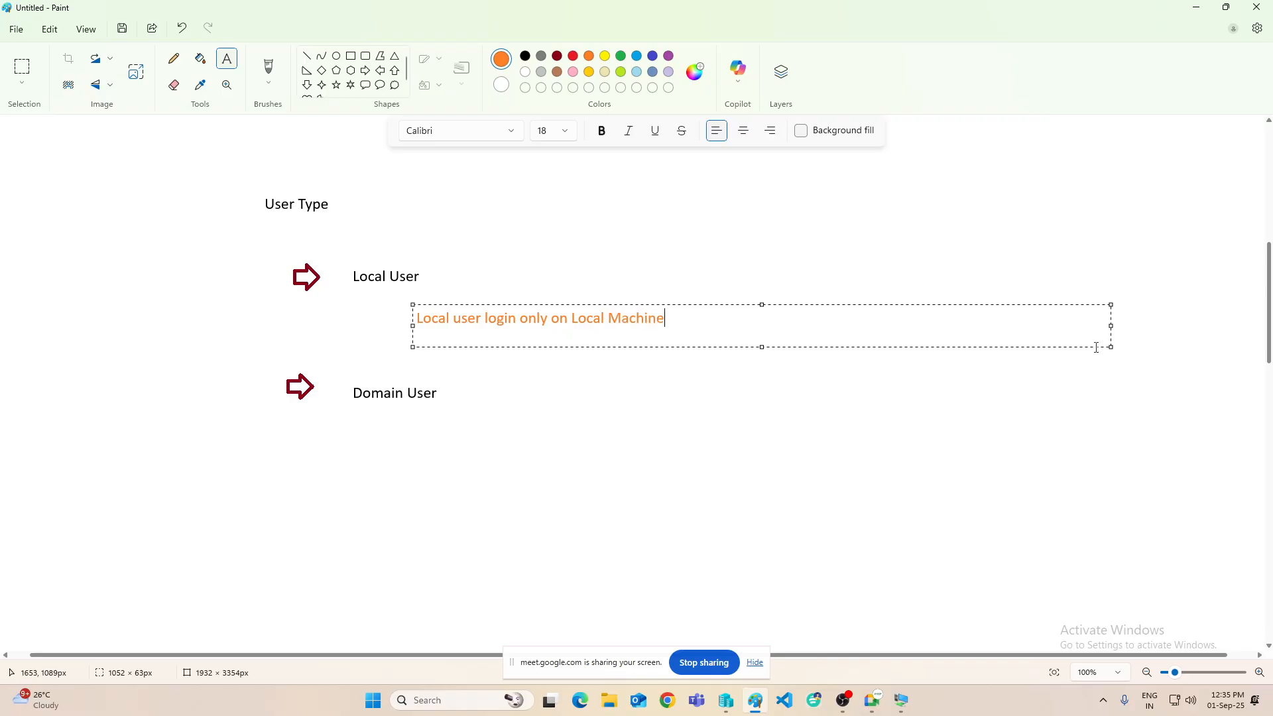
{"action": "type", "text": " --- Such as Yoesh"}
{"action": "key", "text": "BackSpace"}
{"action": "key", "text": "BackSpace"}
{"action": "type", "text": "gesh u"}
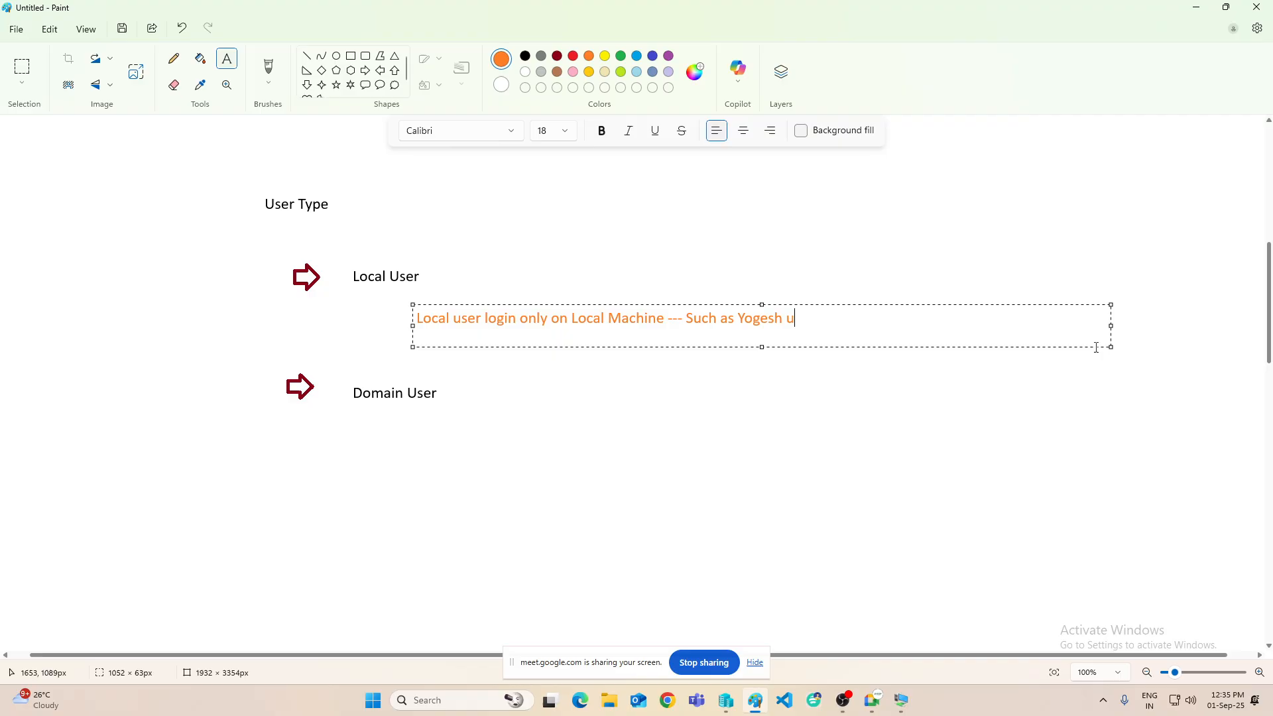
{"action": "type", "text": "ser , guest user"}
{"action": "left_click_drag", "start_coordinate": [734, 319], "coordinate": [783, 319]}
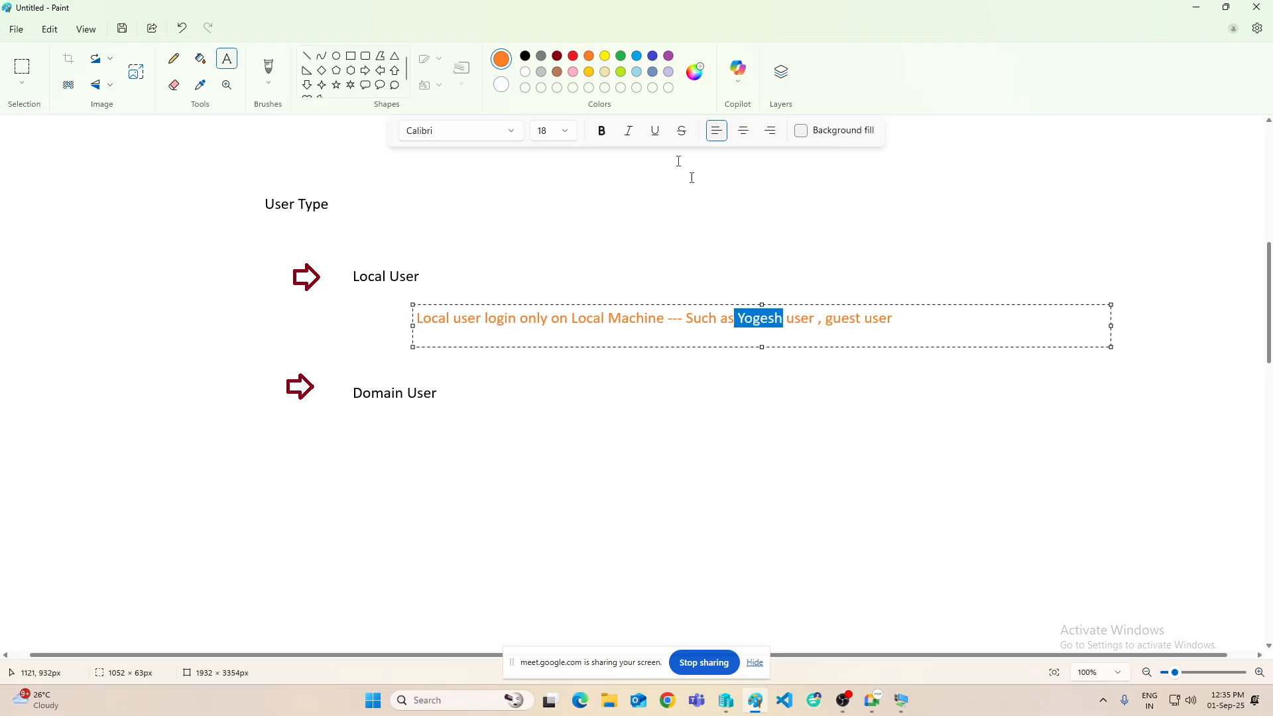
{"action": "left_click", "coordinate": [721, 199]}
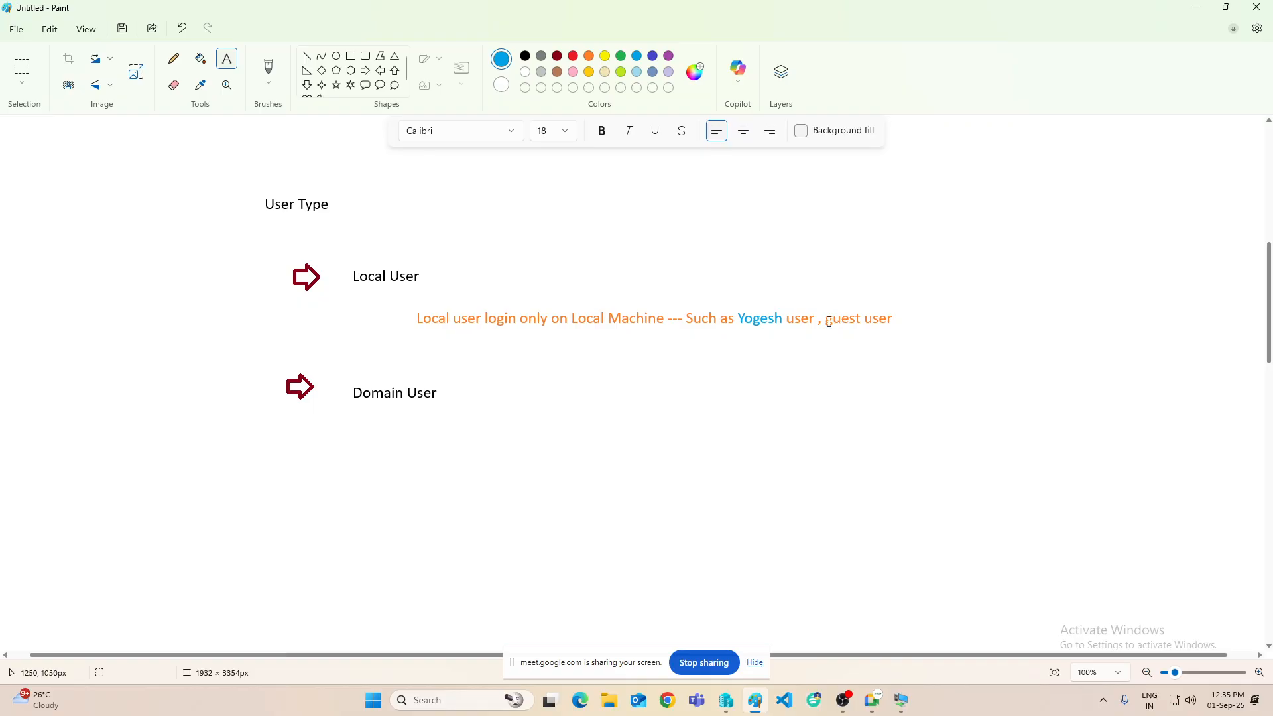
- Draw a blue speech-bubble callout at the right of the canvas
{"action": "left_click", "coordinate": [1027, 313]}
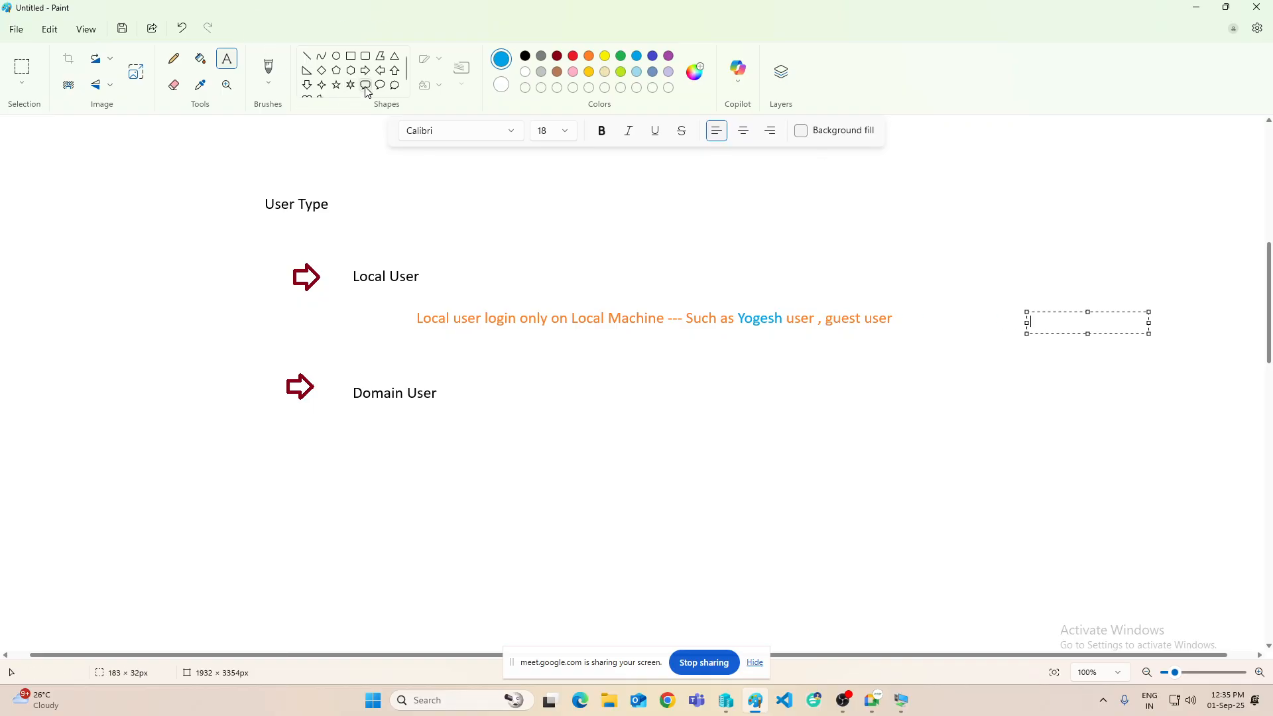
{"action": "left_click", "coordinate": [366, 86]}
{"action": "left_click_drag", "start_coordinate": [984, 243], "coordinate": [1093, 372]}
{"action": "left_click_drag", "start_coordinate": [1052, 327], "coordinate": [1042, 318]}
{"action": "left_click", "coordinate": [1145, 310]}
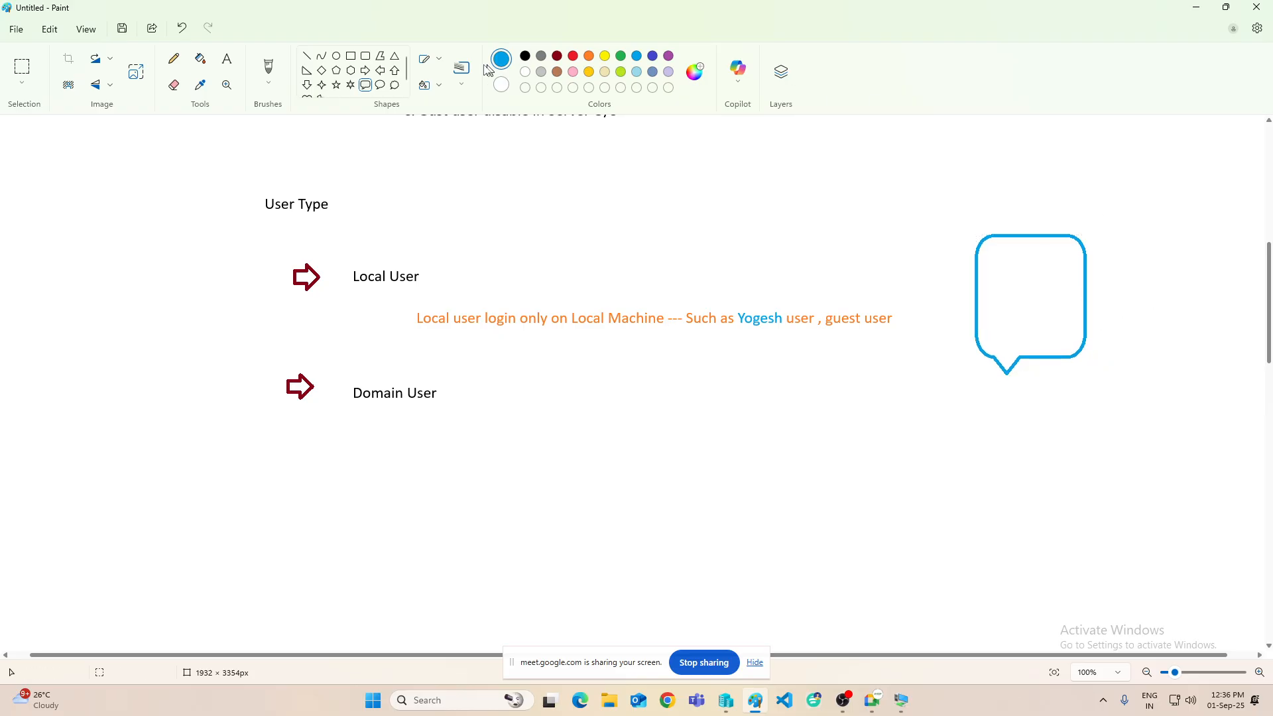
- Add two black left-pointing arrows aimed at the callout
{"action": "left_click", "coordinate": [380, 70]}
{"action": "left_click", "coordinate": [525, 55]}
{"action": "left_click_drag", "start_coordinate": [1082, 268], "coordinate": [1114, 333]}
{"action": "left_click", "coordinate": [1128, 316]}
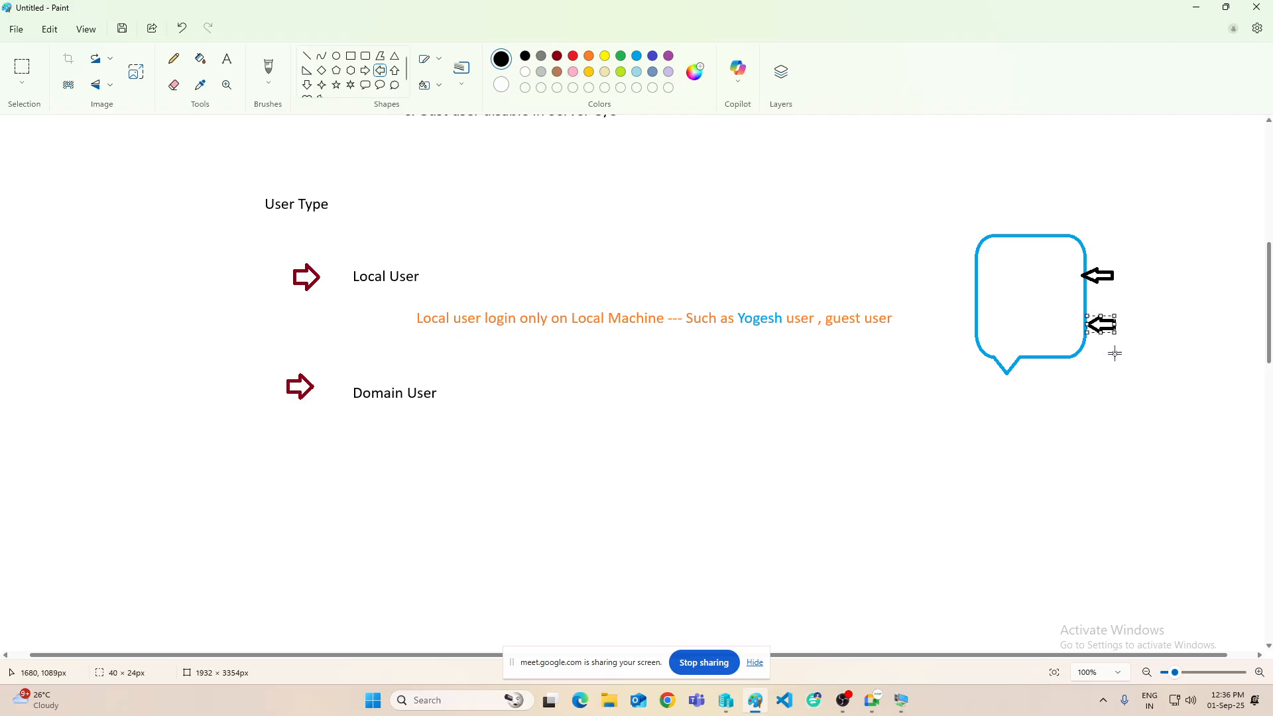
{"action": "left_click", "coordinate": [1115, 354]}
- Label the upper arrow with a user name and type 'Win 10' above the bubble
{"action": "left_click", "coordinate": [226, 58]}
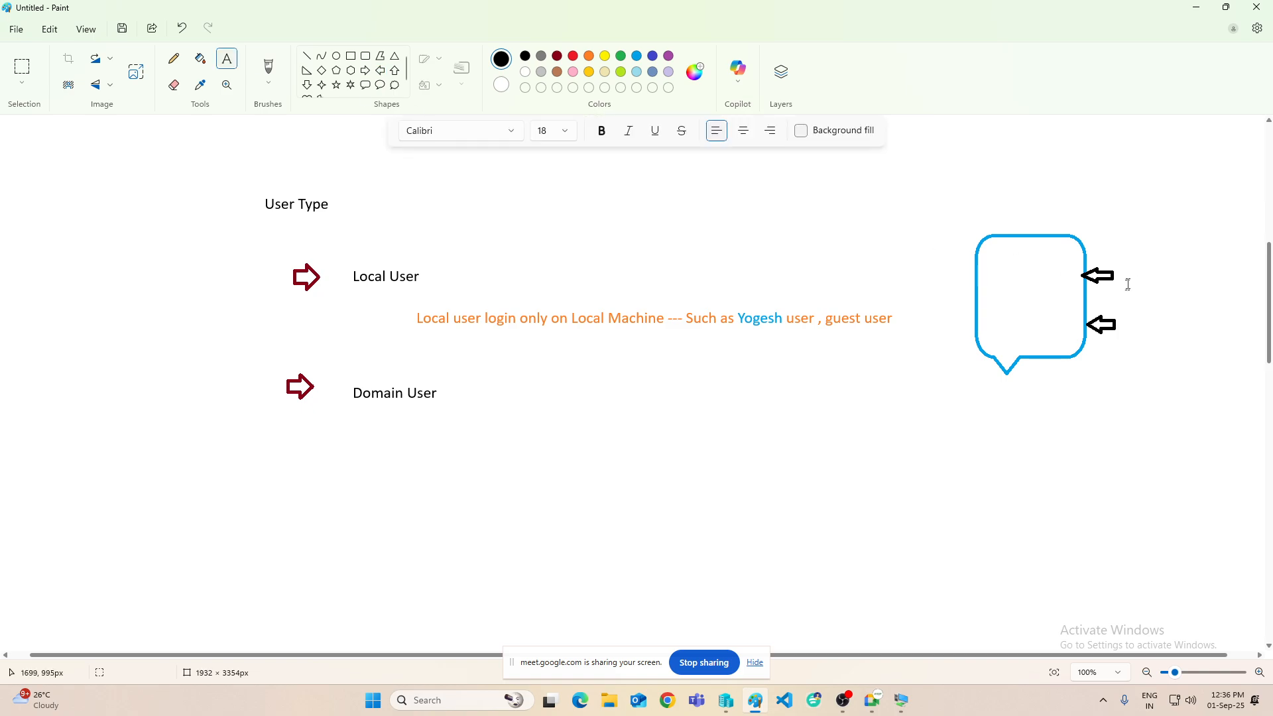
{"action": "left_click", "coordinate": [1125, 267]}
{"action": "type", "text": "yoges"}
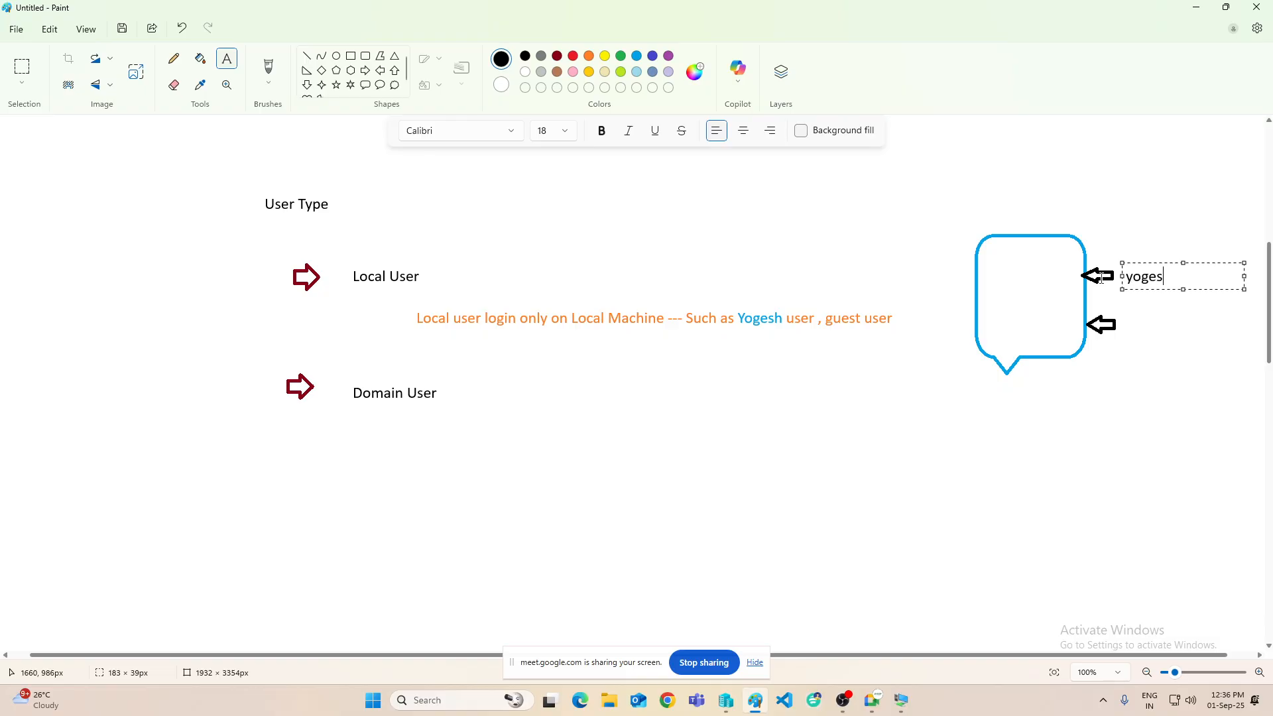
{"action": "type", "text": "h"}
{"action": "left_click", "coordinate": [1162, 239]}
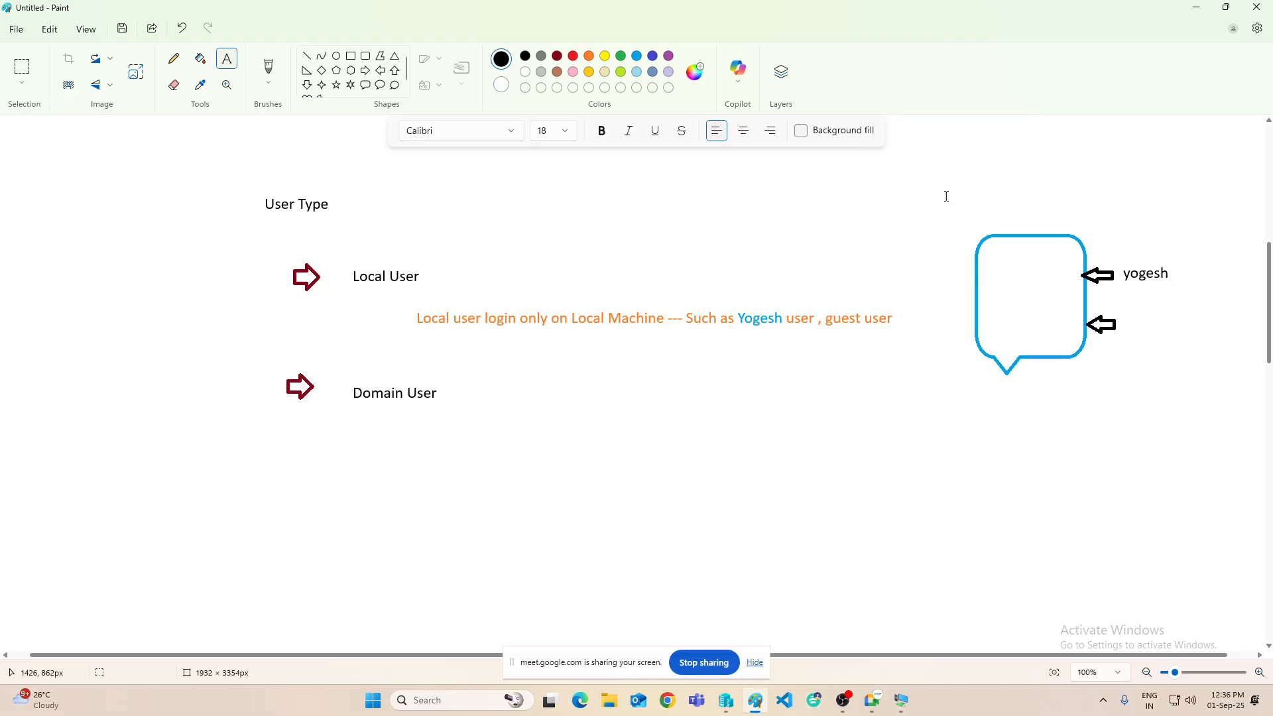
{"action": "left_click", "coordinate": [1000, 210]}
{"action": "type", "text": "Win 10"}
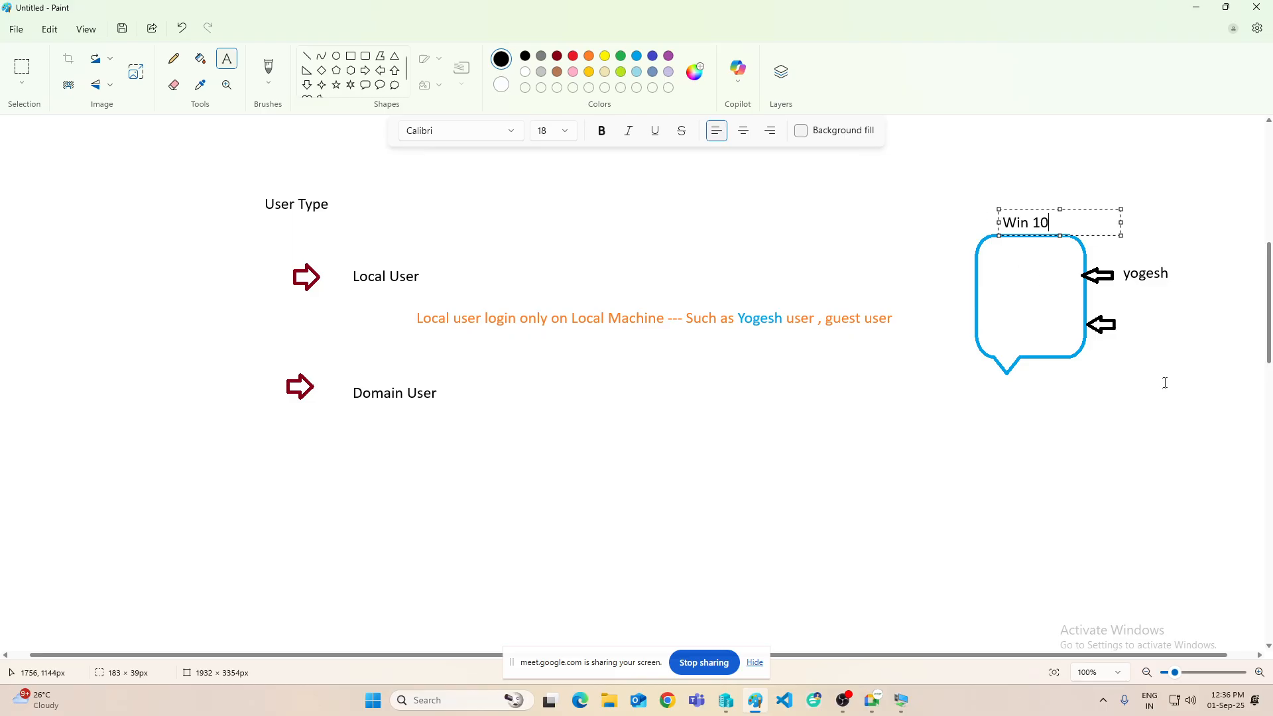
- Draw a red rounded rectangle inside the Win 10 callout
{"action": "left_click", "coordinate": [1189, 355]}
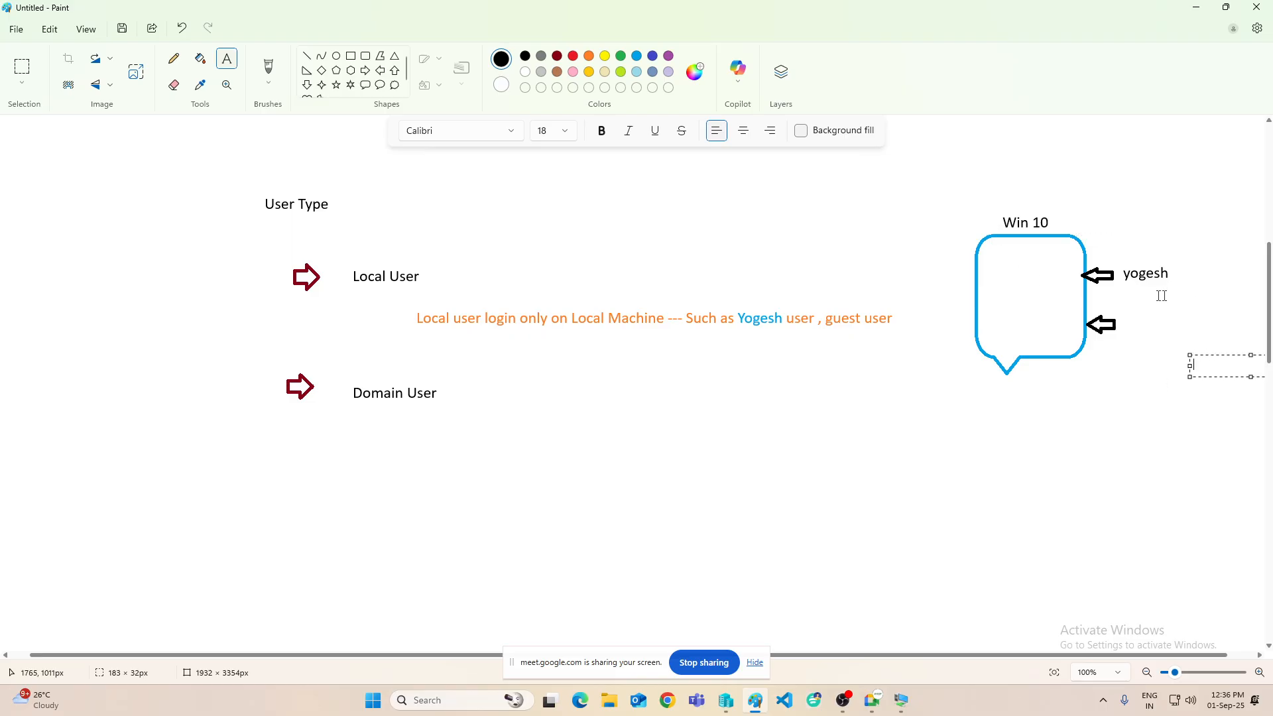
{"action": "left_click", "coordinate": [365, 57]}
{"action": "left_click", "coordinate": [573, 57]}
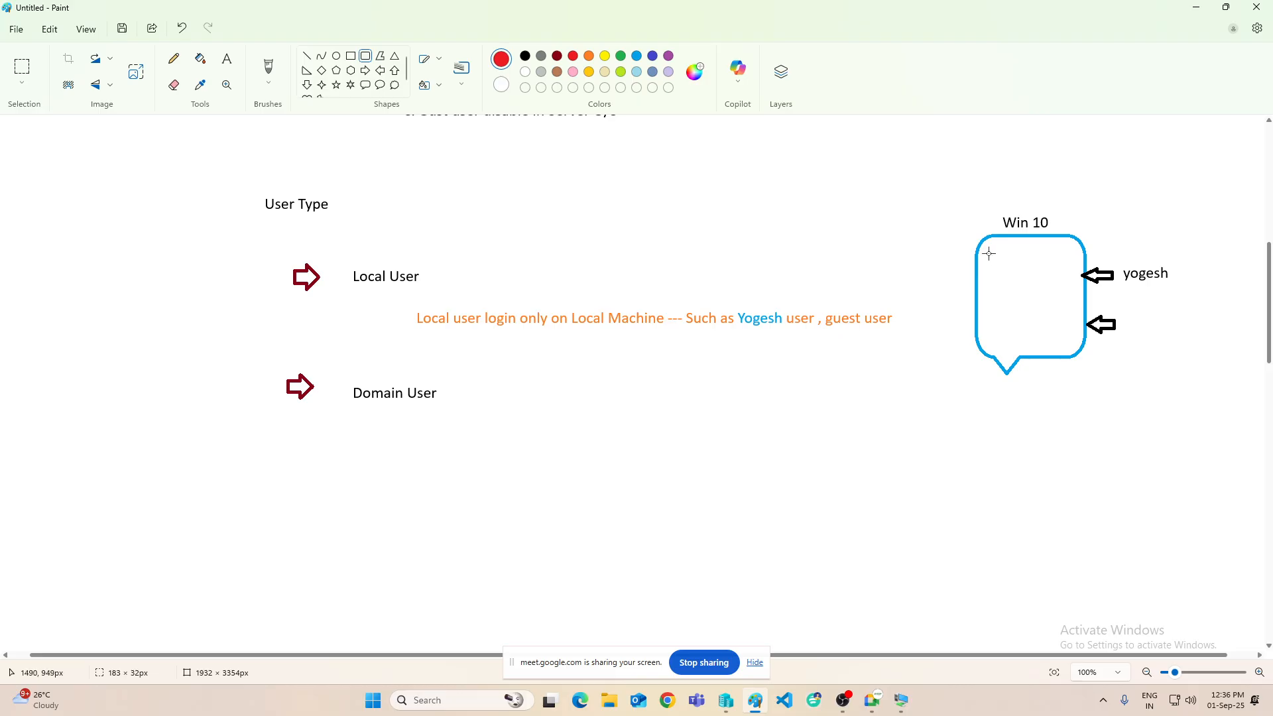
{"action": "left_click_drag", "start_coordinate": [986, 244], "coordinate": [1076, 343]}
{"action": "left_click", "coordinate": [1107, 383]}
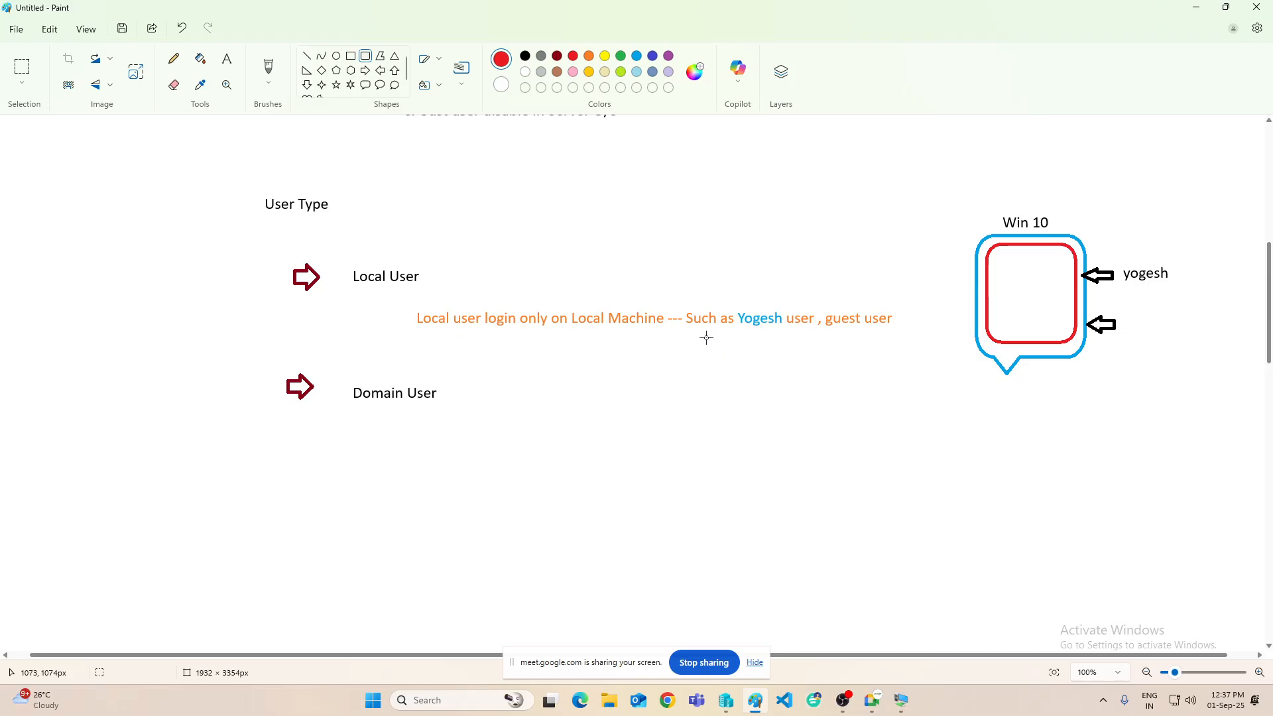
{"action": "left_click", "coordinate": [1196, 7]}
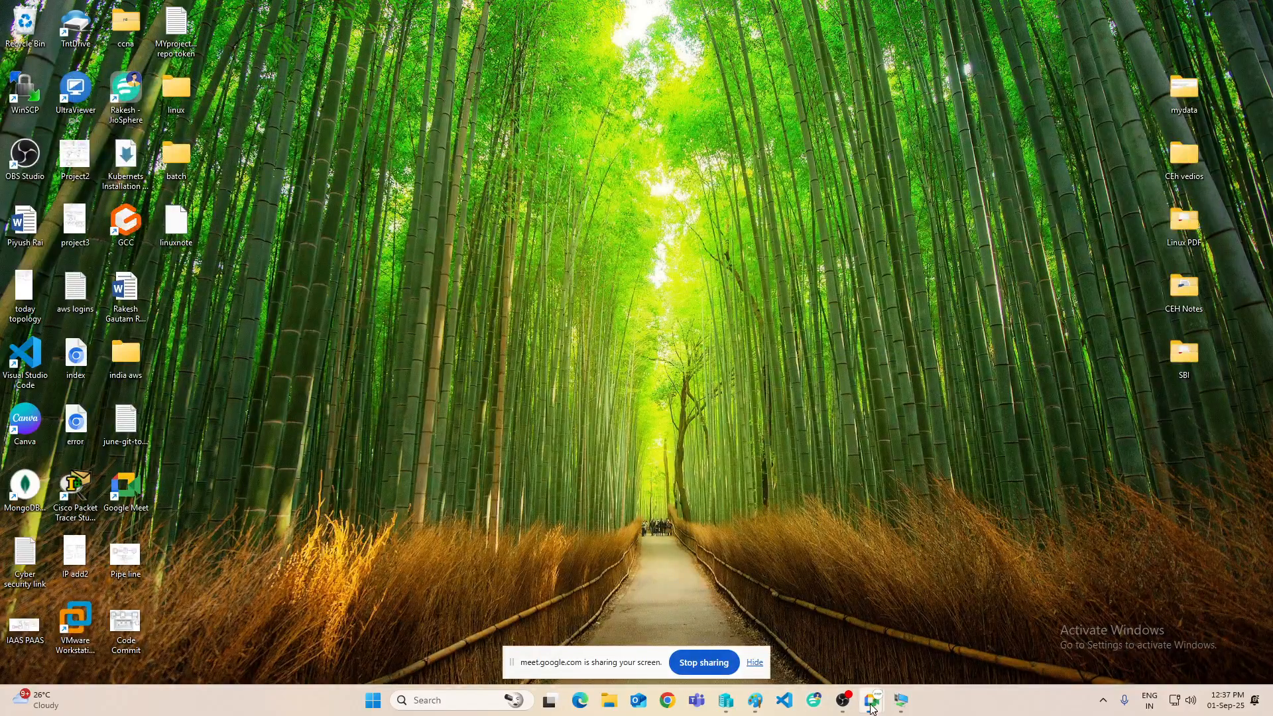
{"action": "mouse_move", "coordinate": [879, 709]}
{"action": "left_click", "coordinate": [898, 699]}
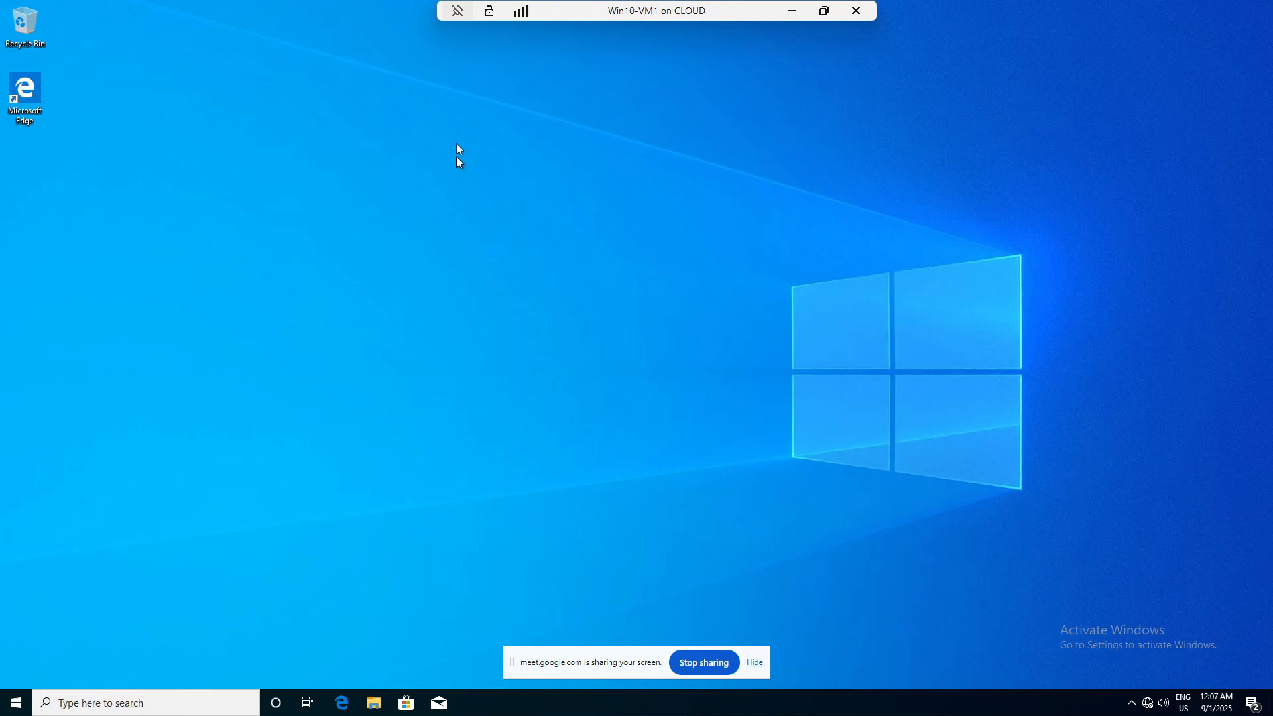
{"action": "left_click", "coordinate": [796, 10]}
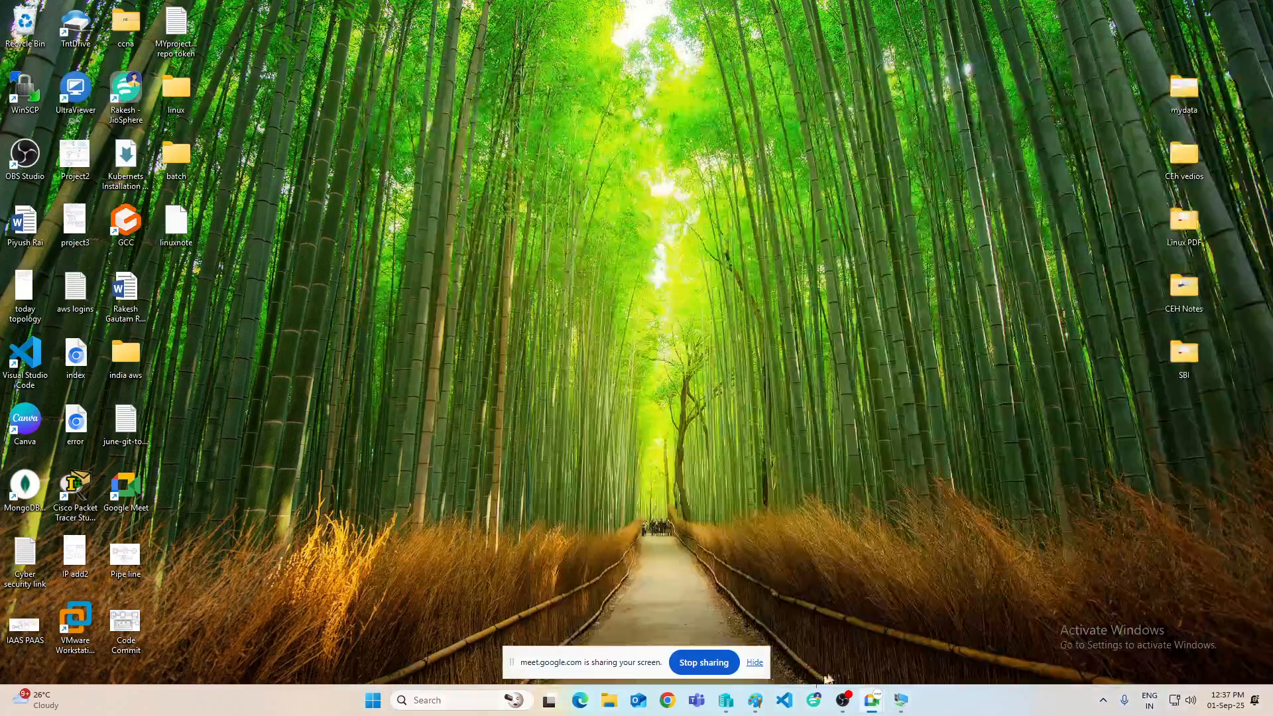
{"action": "left_click", "coordinate": [755, 700]}
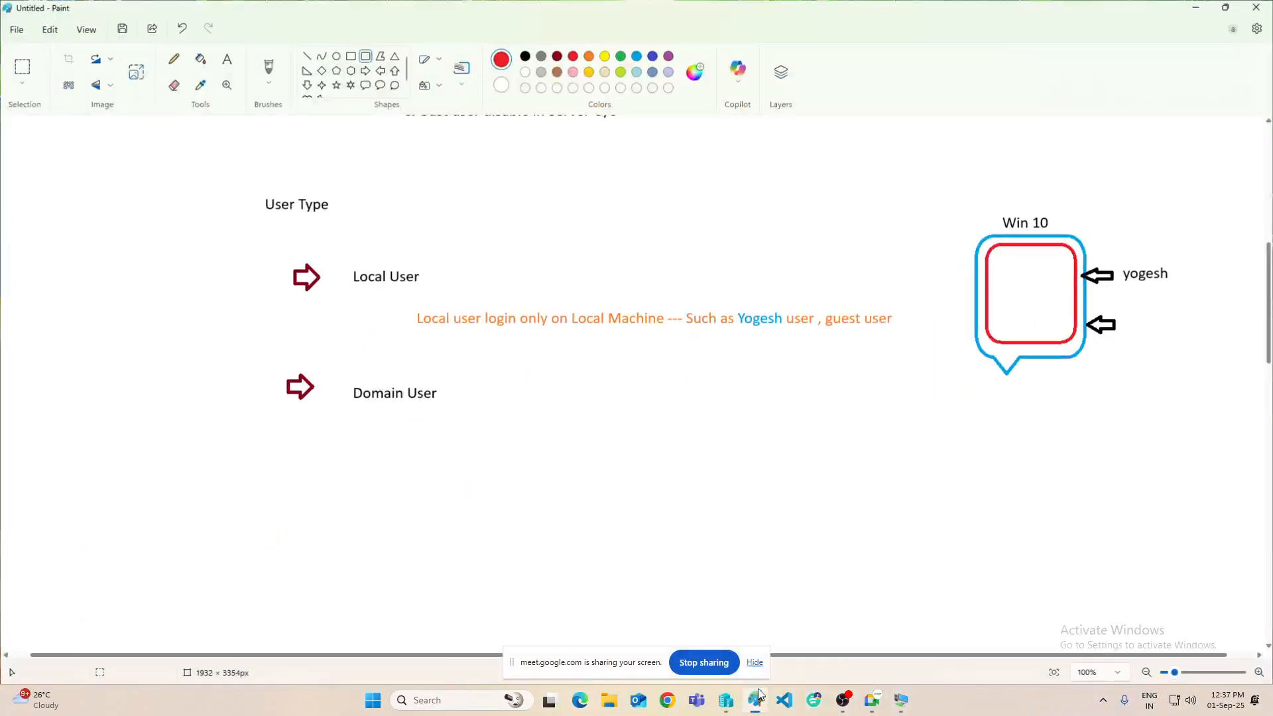
- Add the red note 'Any computer work under workgroup its use Local User', then minimize Paint
{"action": "left_click", "coordinate": [226, 58]}
{"action": "left_click", "coordinate": [416, 329]}
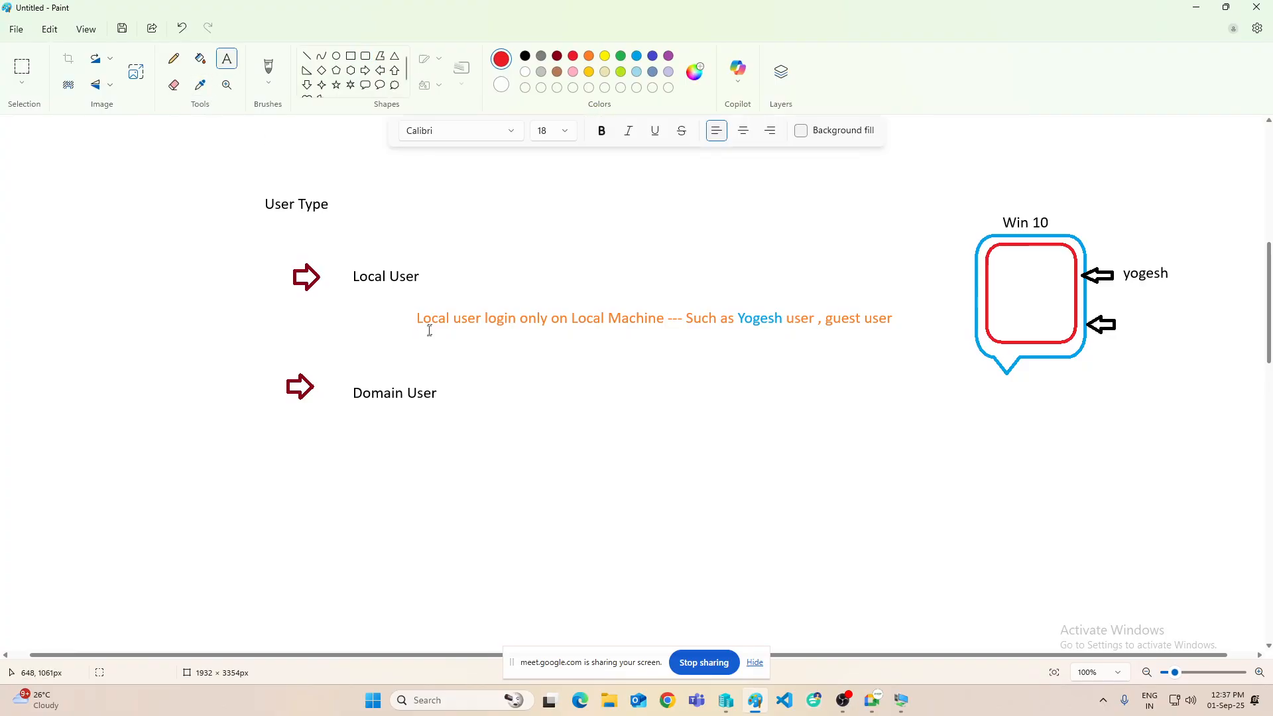
{"action": "left_click_drag", "start_coordinate": [419, 337], "coordinate": [897, 377]}
{"action": "type", "text": "Any"}
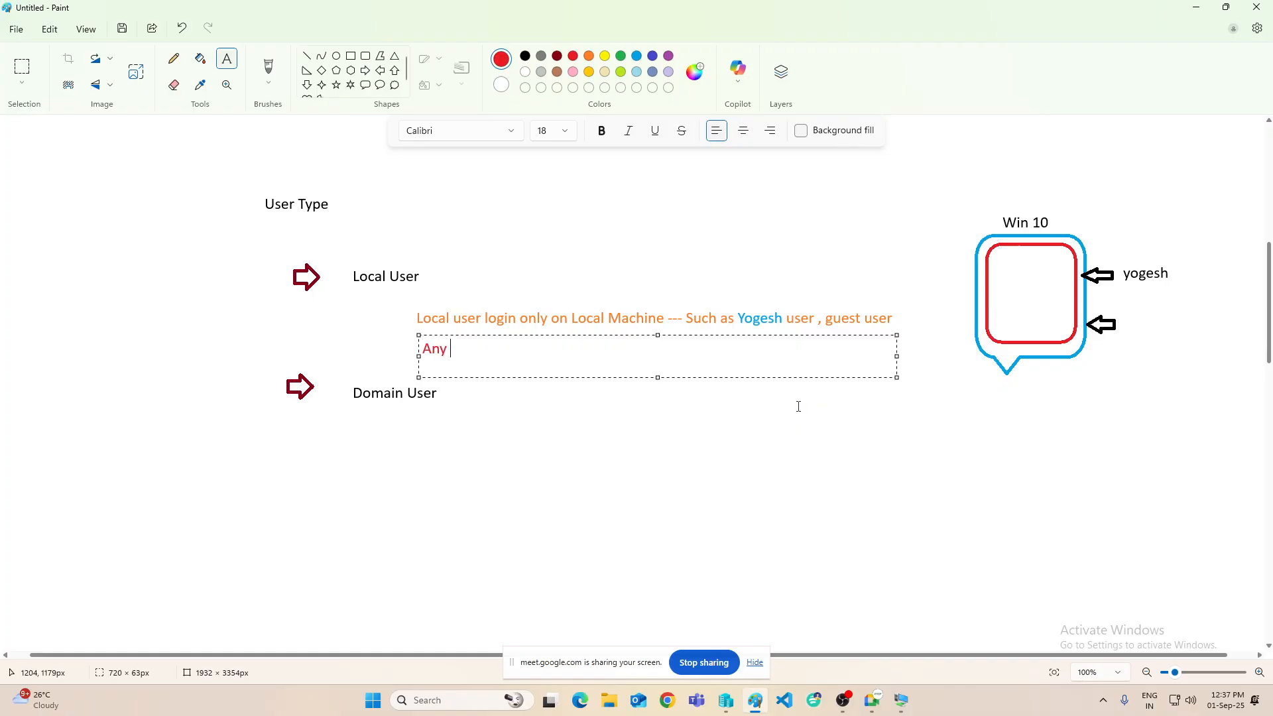
{"action": "type", "text": " computer work under "}
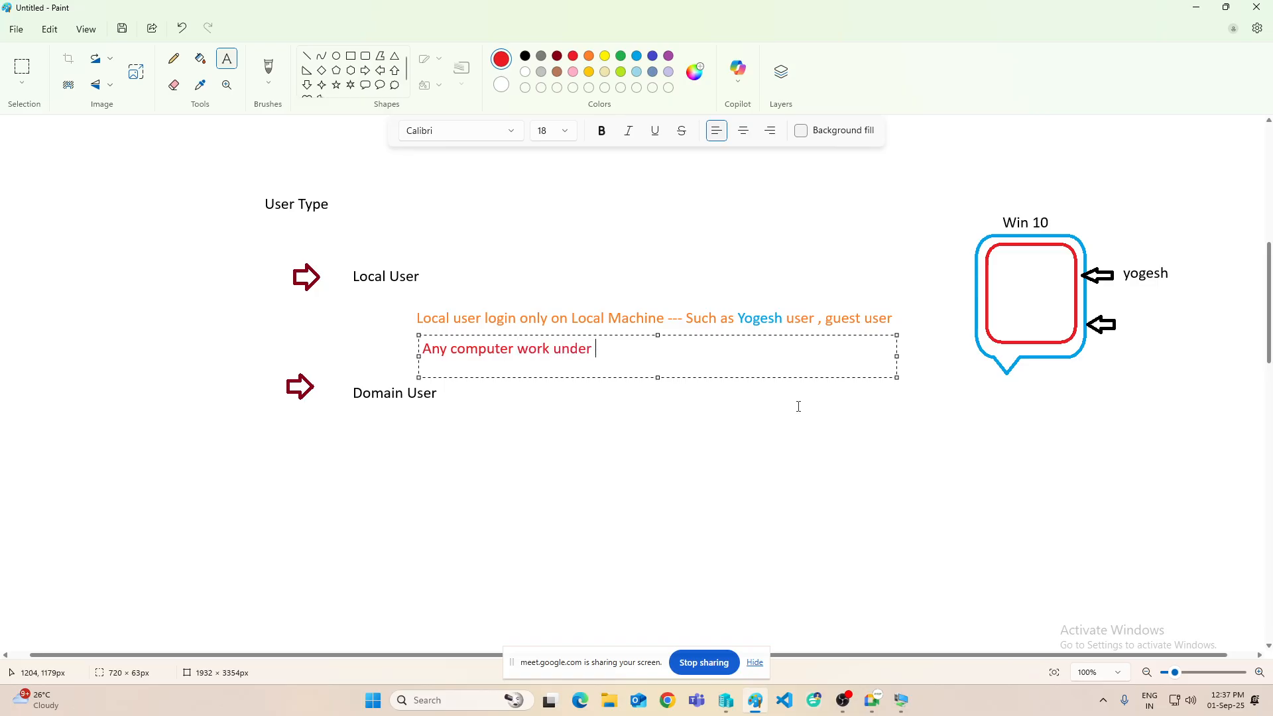
{"action": "type", "text": "workgroup its us"}
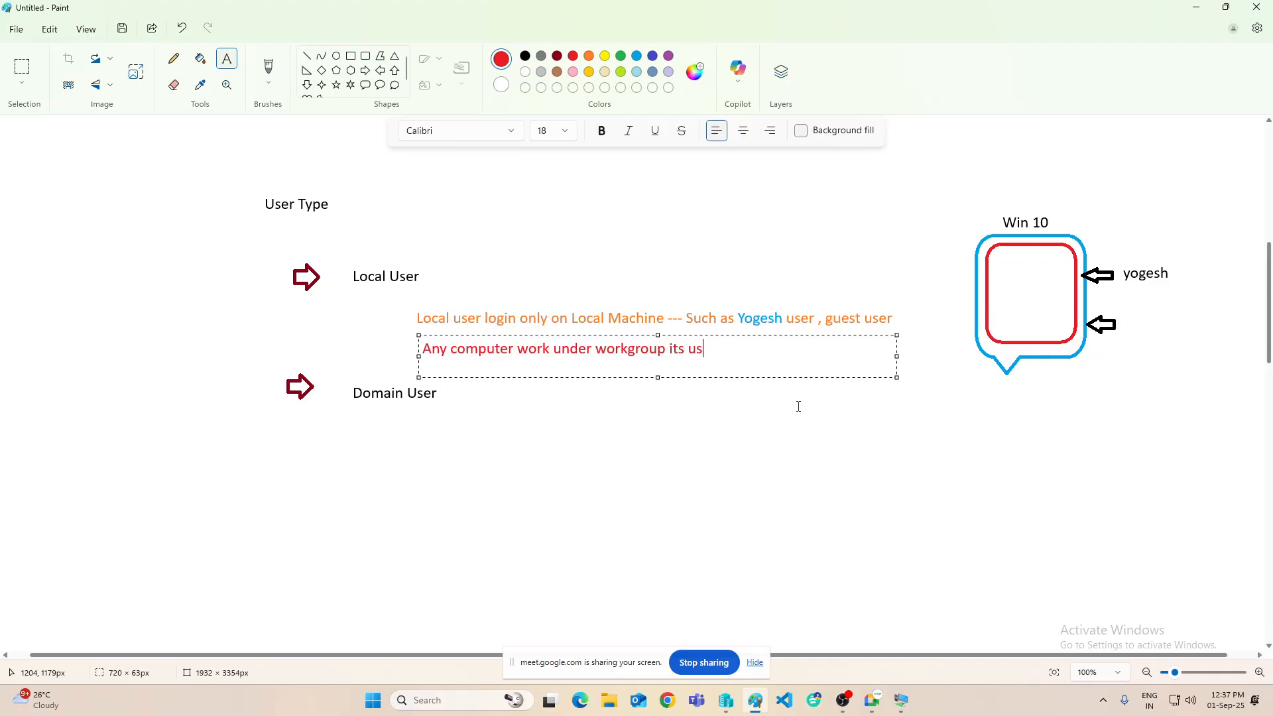
{"action": "type", "text": "e Local User"}
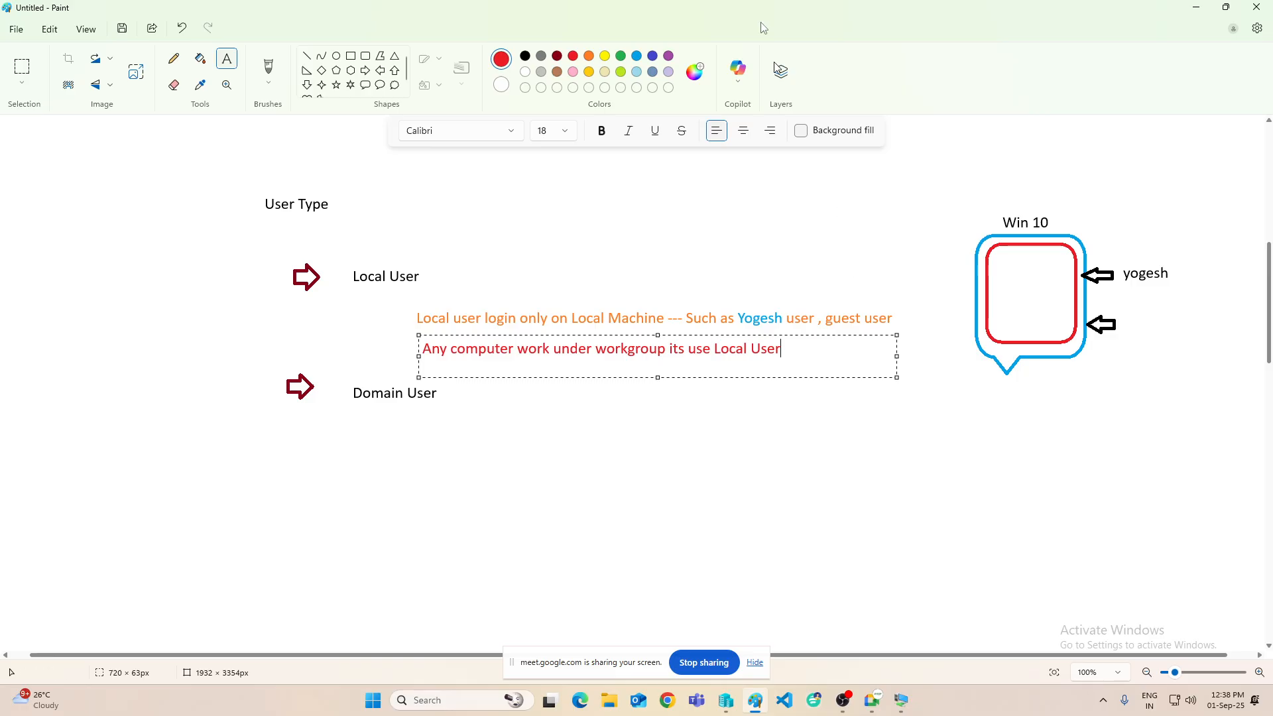
{"action": "left_click", "coordinate": [1198, 9]}
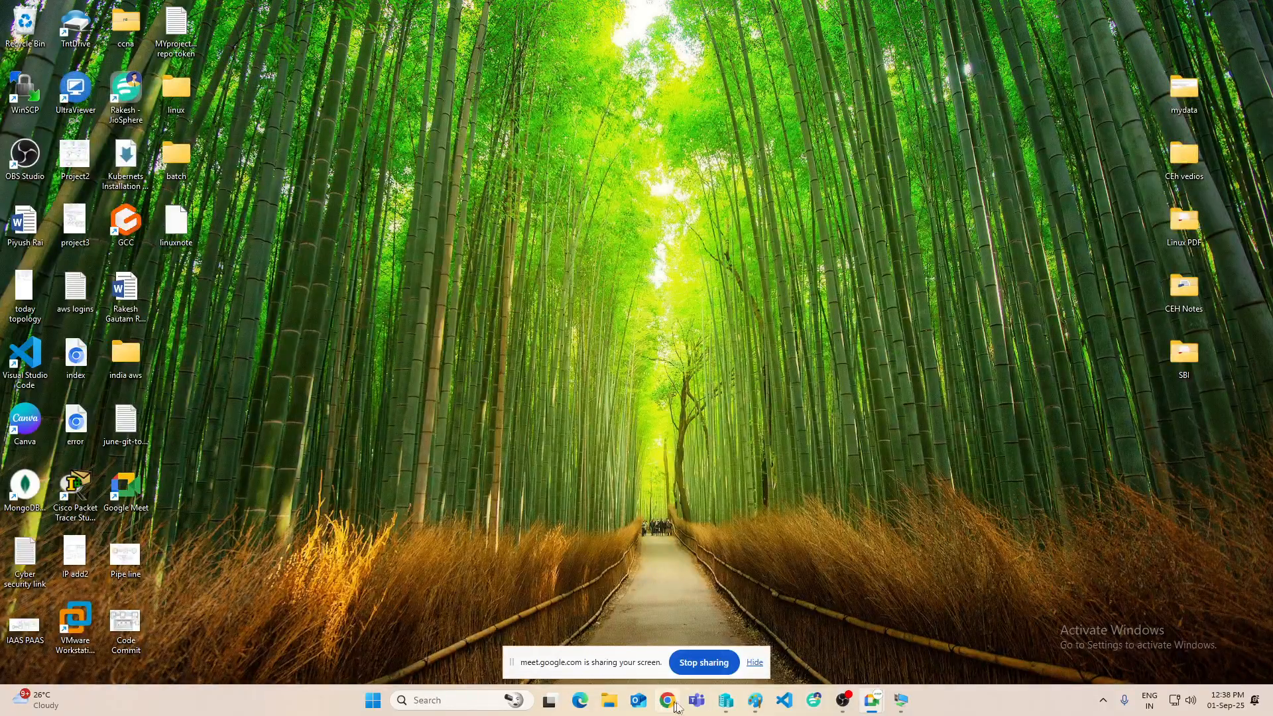
- Connect to the Win10-VM1 console from Hyper-V Manager in full screen
{"action": "left_click", "coordinate": [723, 692]}
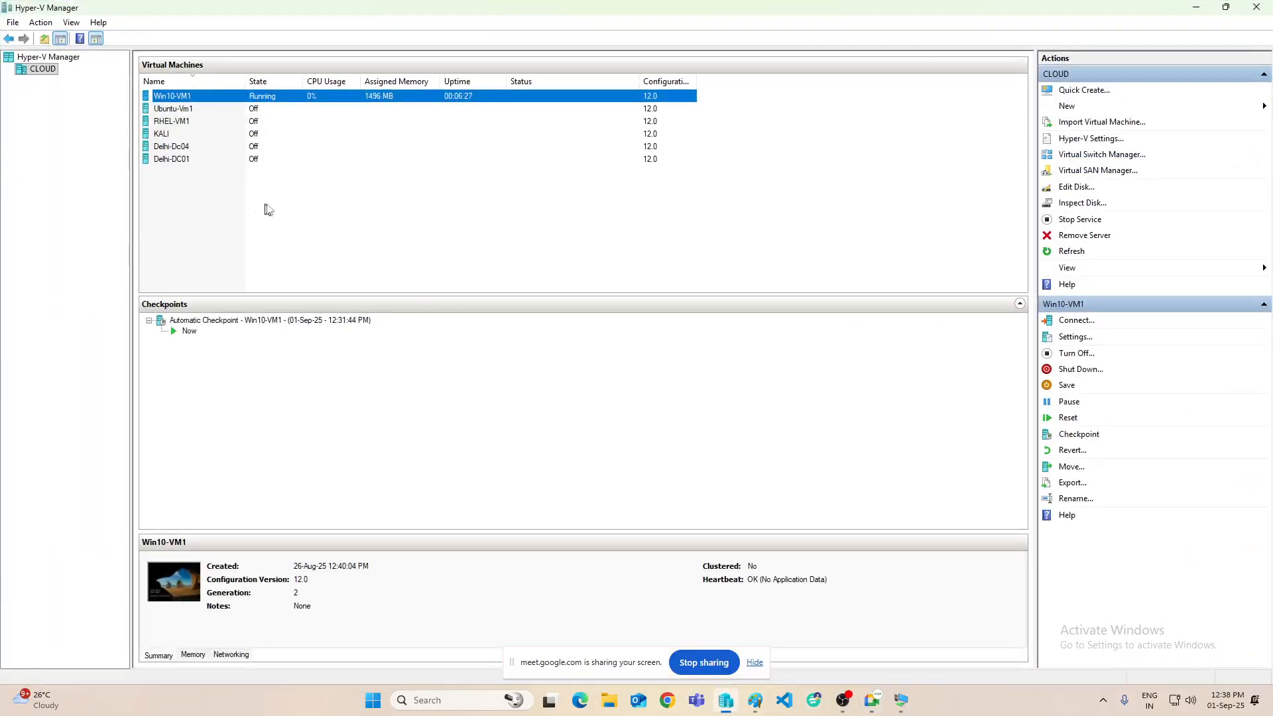
{"action": "left_click", "coordinate": [177, 100]}
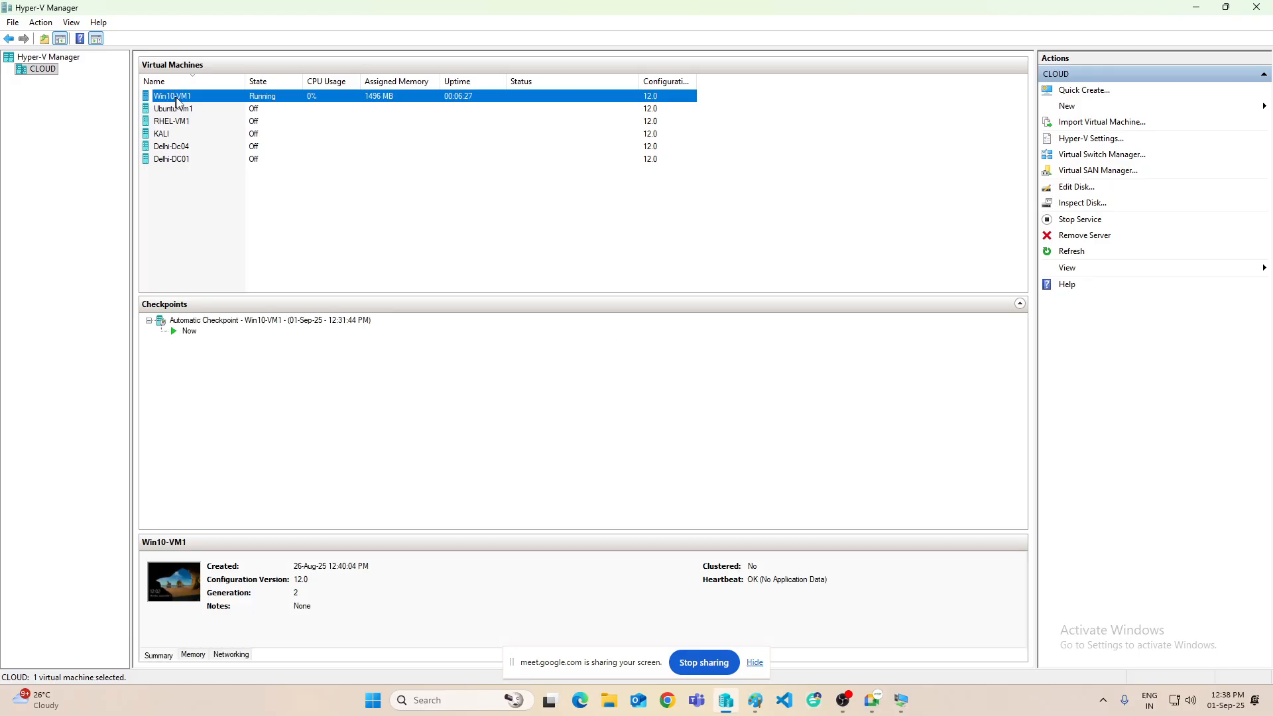
{"action": "right_click", "coordinate": [230, 97]}
{"action": "left_click", "coordinate": [283, 106]}
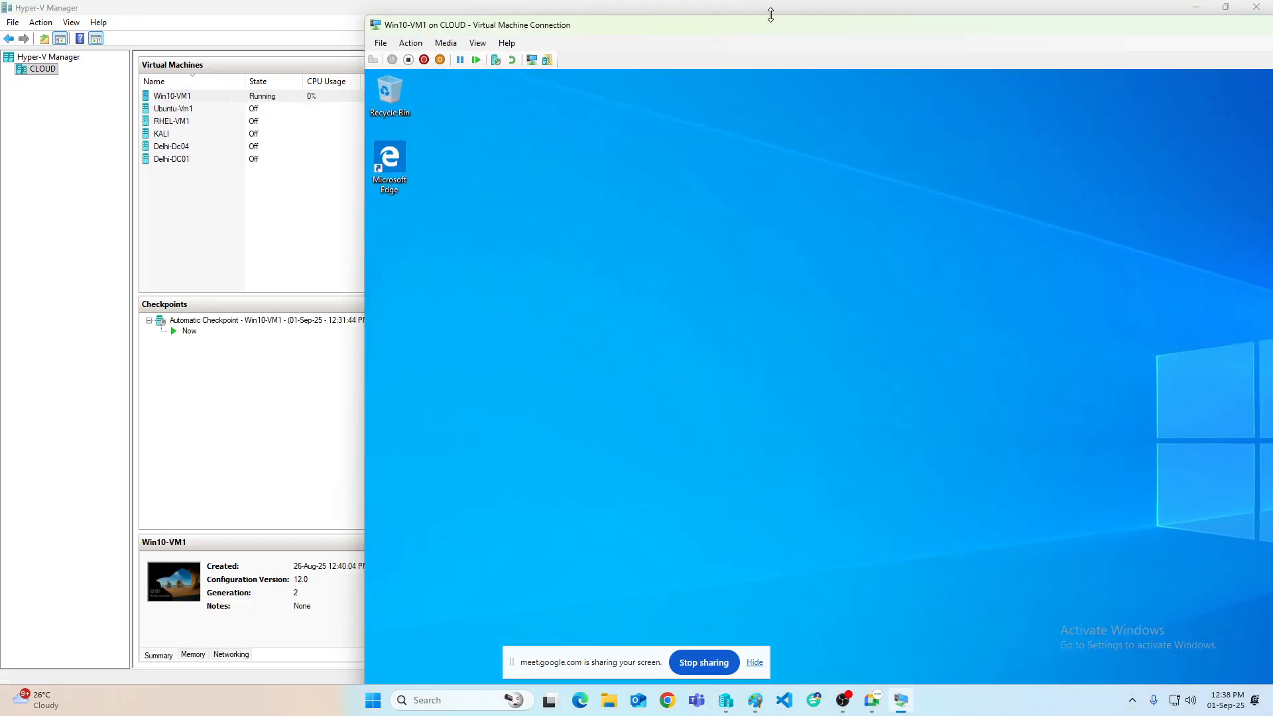
{"action": "double_click", "coordinate": [844, 27]}
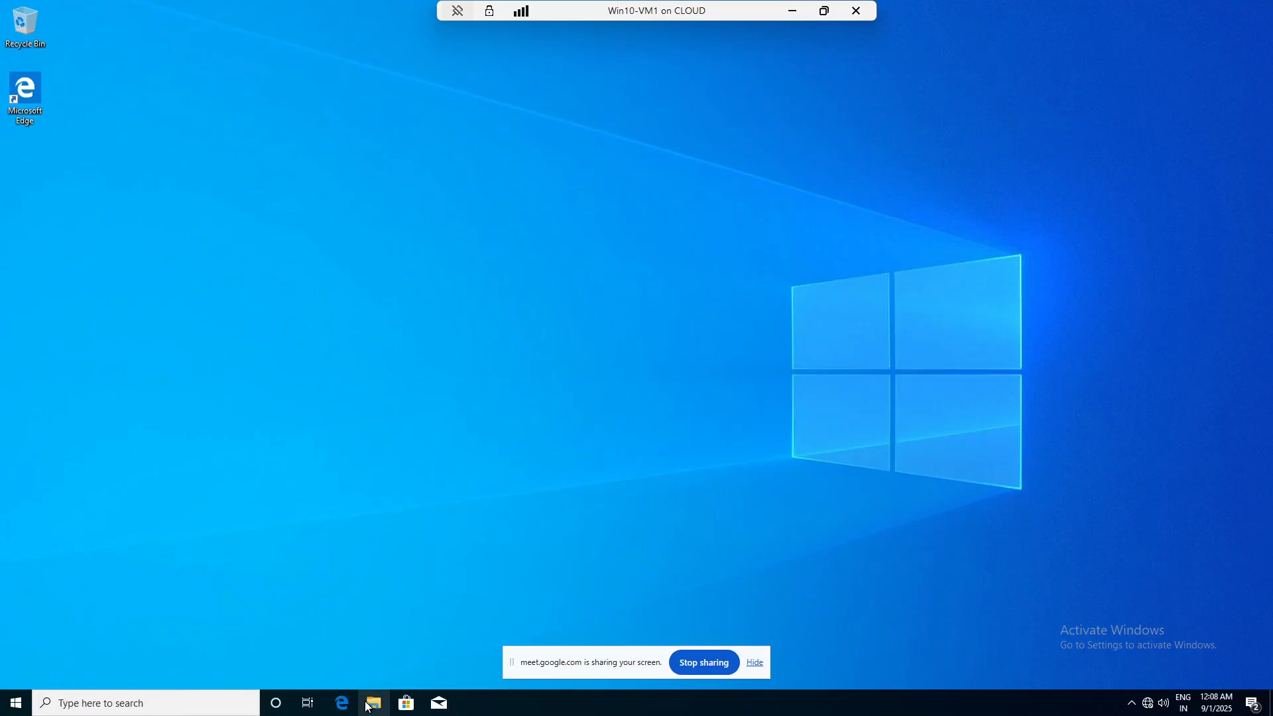
- Check This PC's system properties showing Node-PC1 in the ASD workgroup, then close them
{"action": "left_click", "coordinate": [373, 704]}
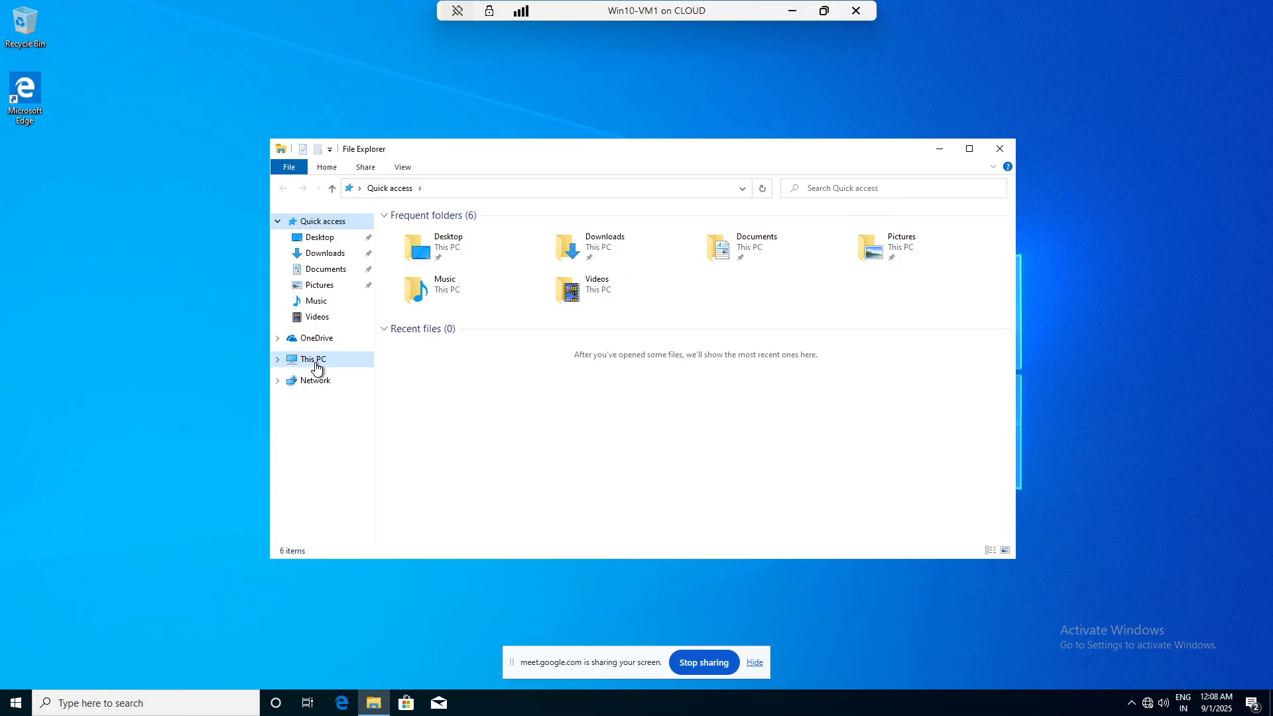
{"action": "right_click", "coordinate": [316, 364]}
{"action": "left_click", "coordinate": [335, 533]}
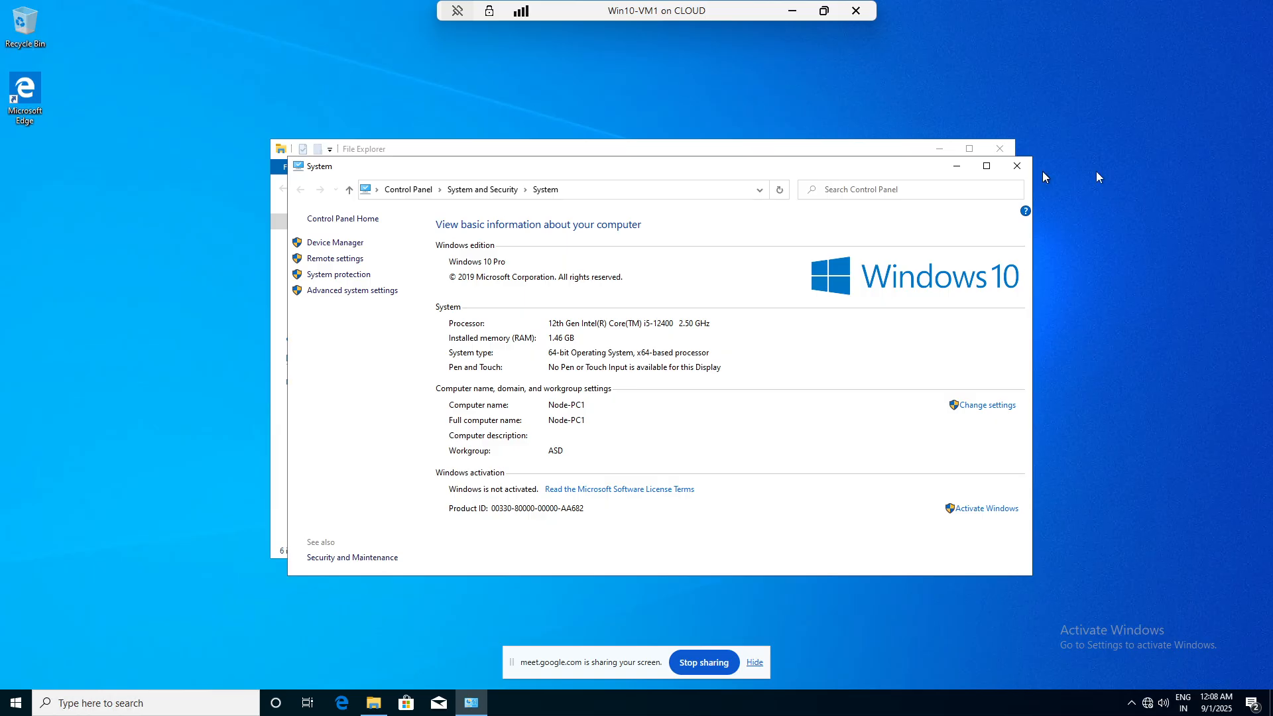
{"action": "left_click", "coordinate": [1016, 165]}
{"action": "left_click", "coordinate": [999, 148]}
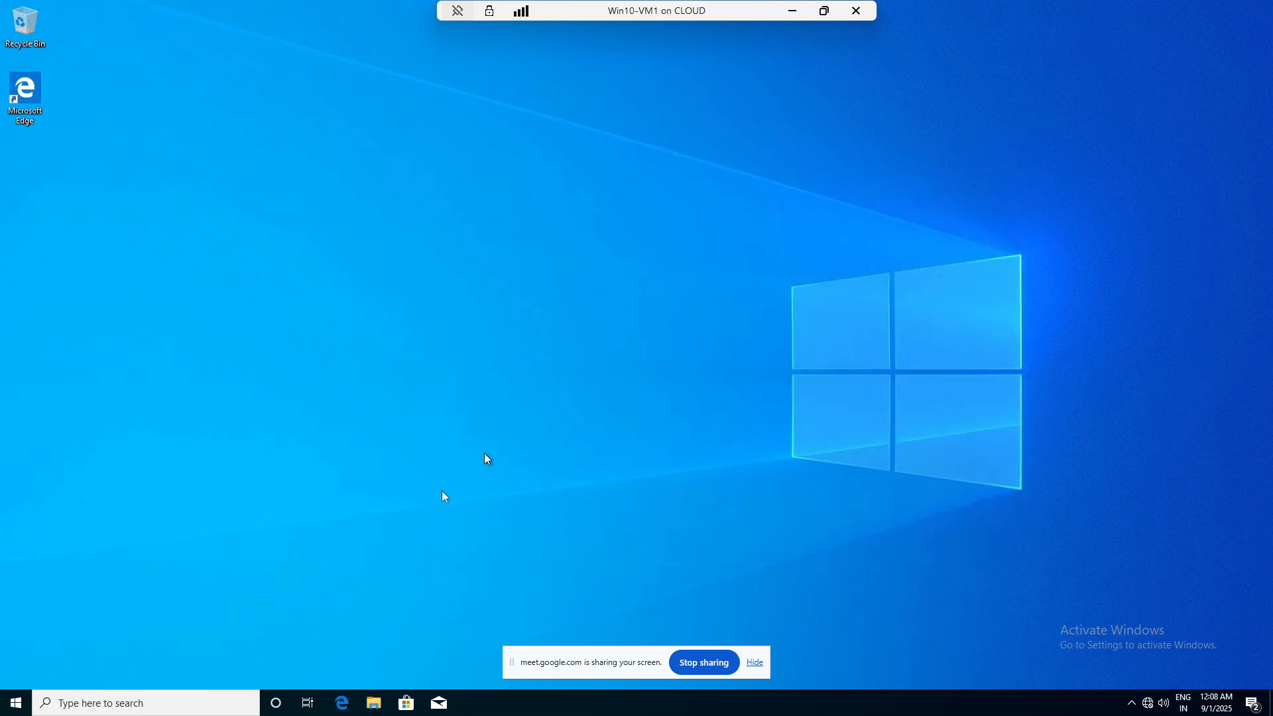
- Open Computer Management and list the local user accounts under Local Users and Groups
{"action": "right_click", "coordinate": [15, 701]}
{"action": "left_click", "coordinate": [94, 481]}
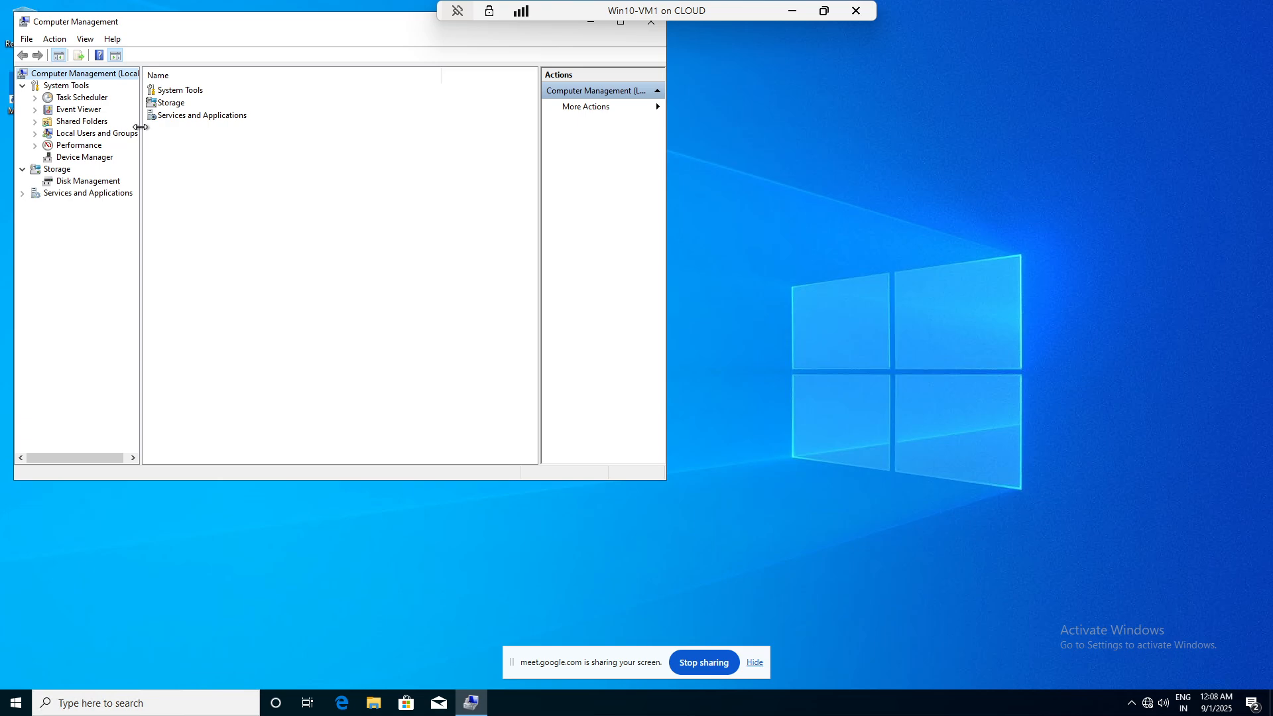
{"action": "left_click_drag", "start_coordinate": [139, 133], "coordinate": [210, 133]}
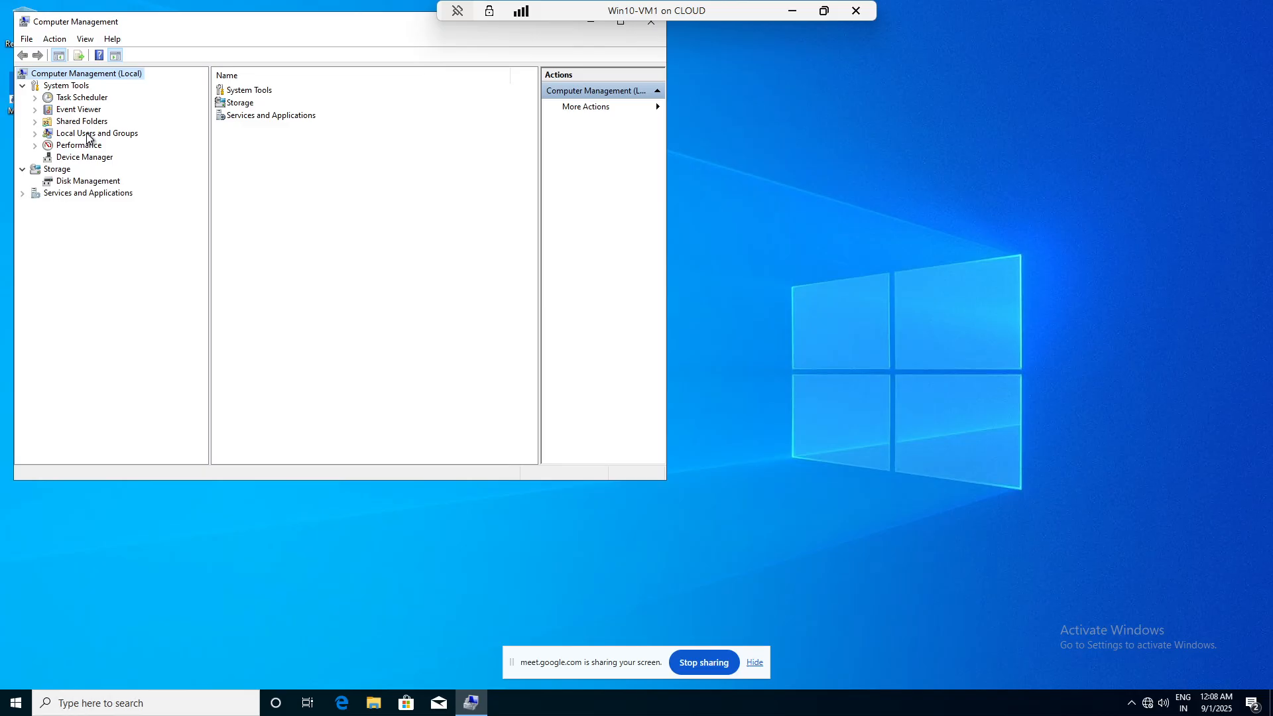
{"action": "double_click", "coordinate": [87, 135]}
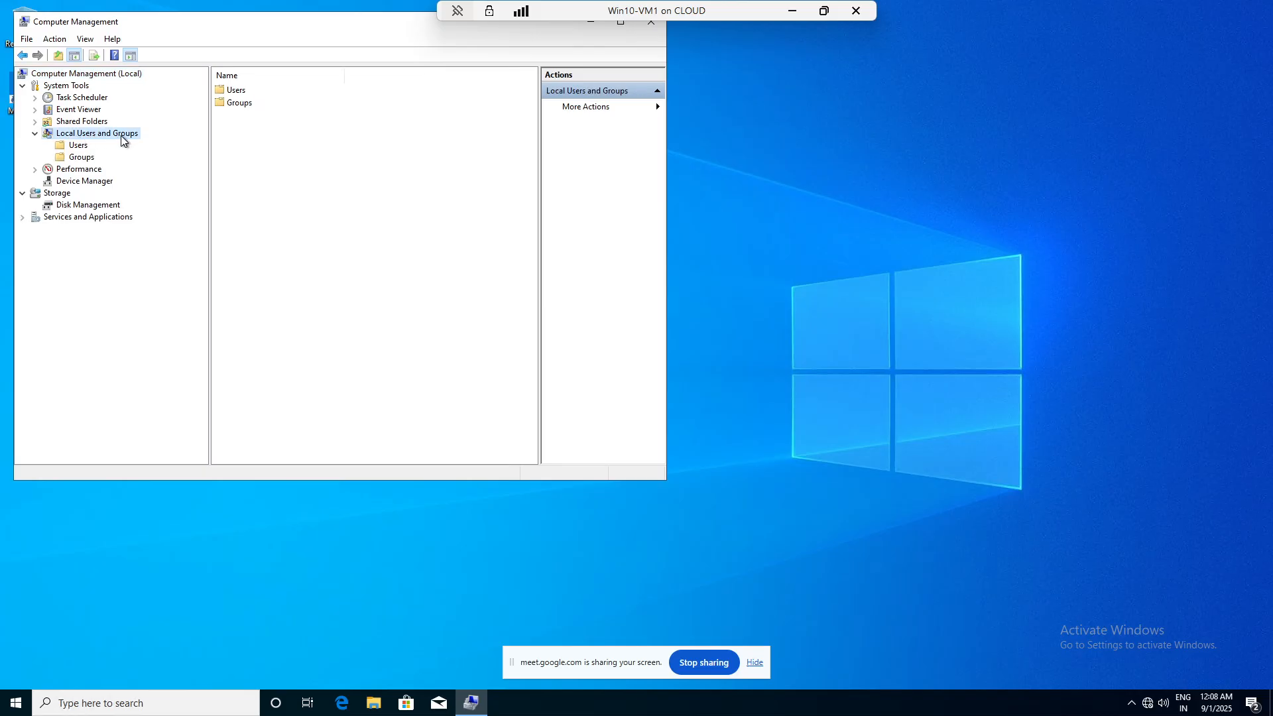
{"action": "left_click", "coordinate": [78, 147]}
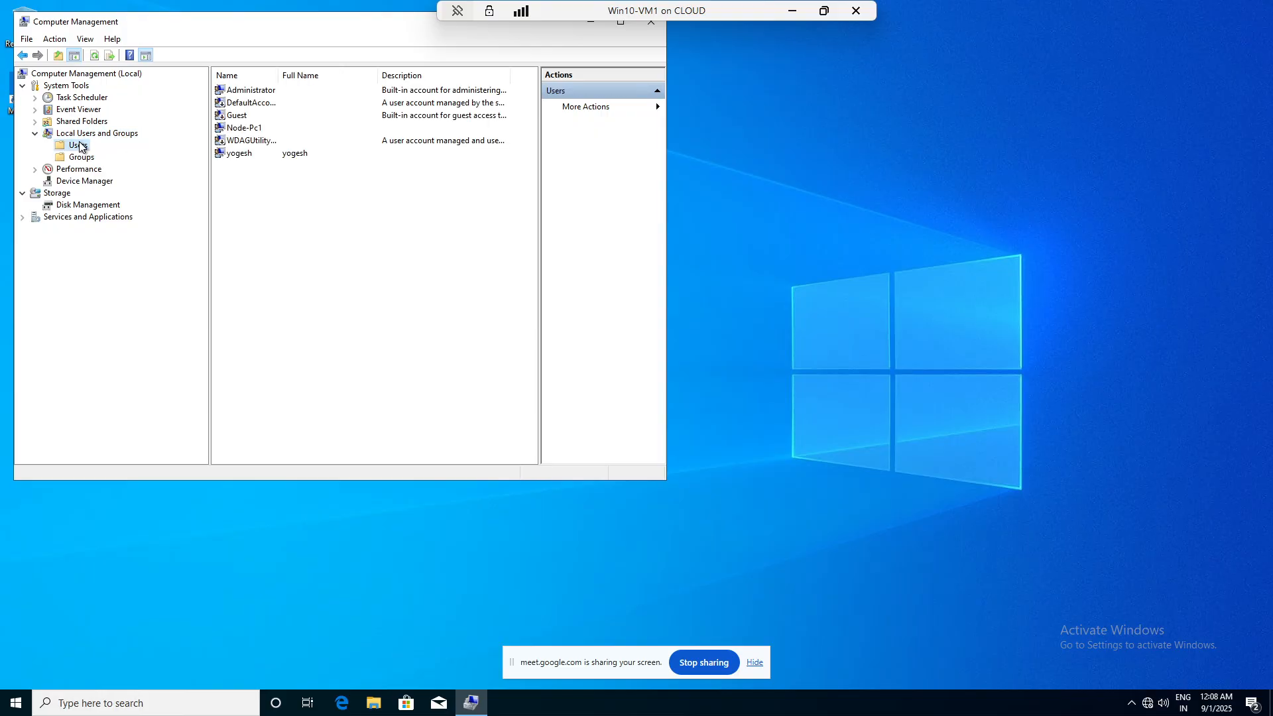
- Try deleting the last and fourth user accounts, dismissing both Access is denied errors
{"action": "right_click", "coordinate": [239, 158]}
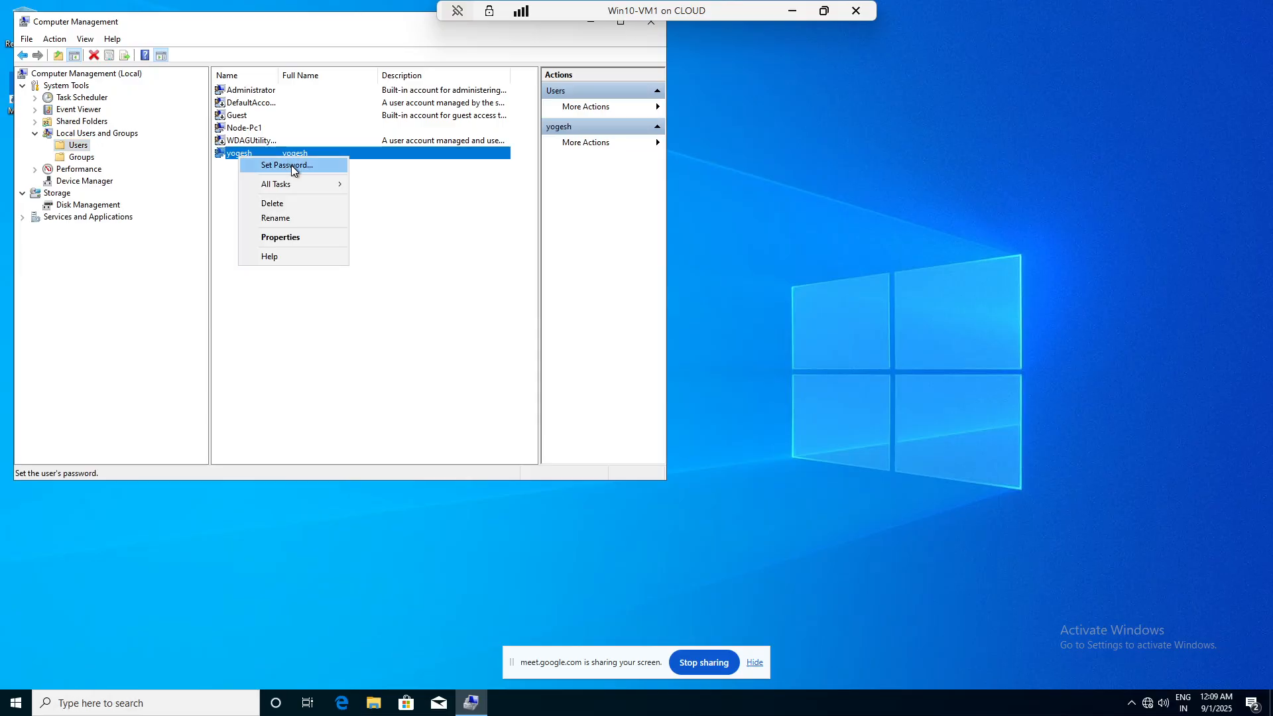
{"action": "left_click", "coordinate": [287, 201]}
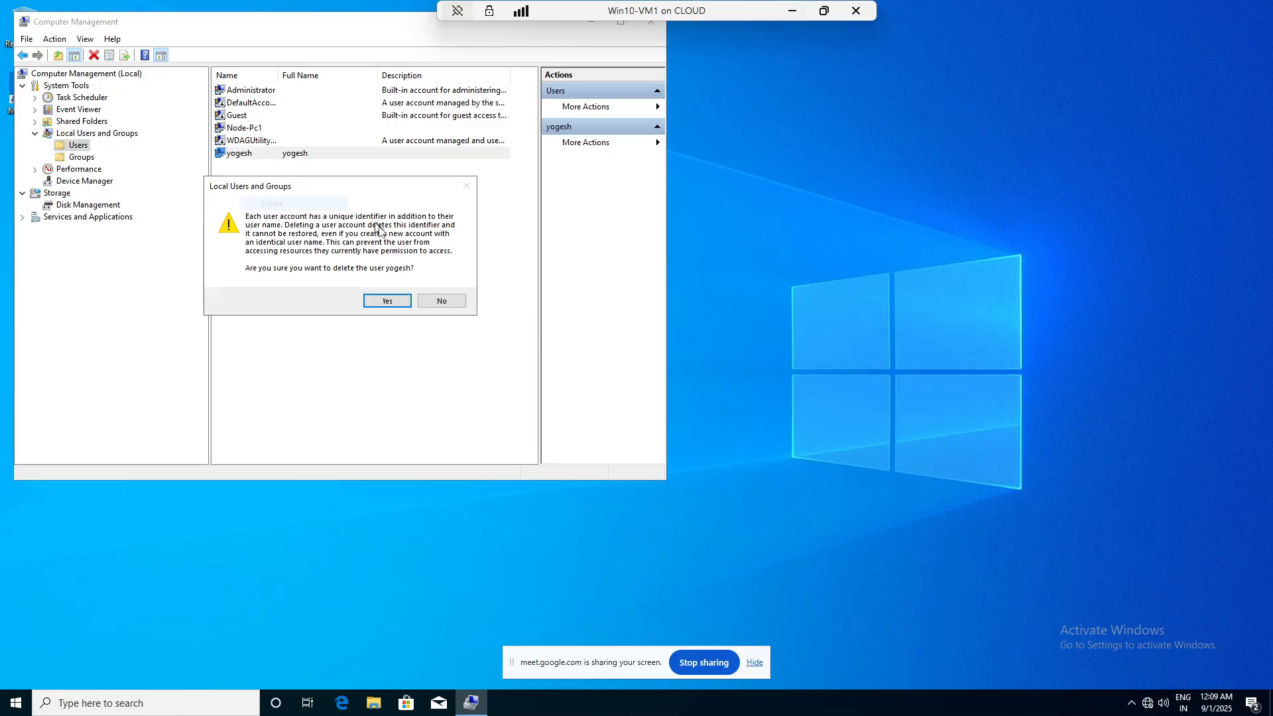
{"action": "left_click", "coordinate": [384, 293]}
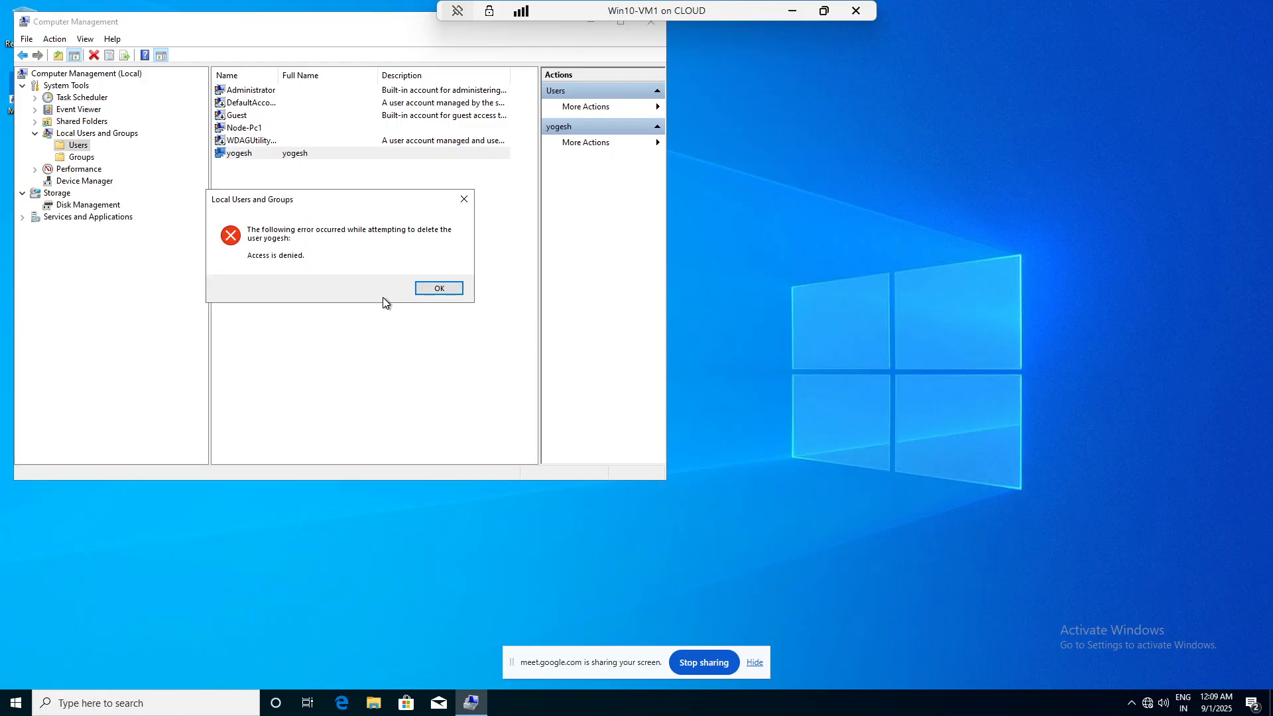
{"action": "left_click", "coordinate": [440, 289]}
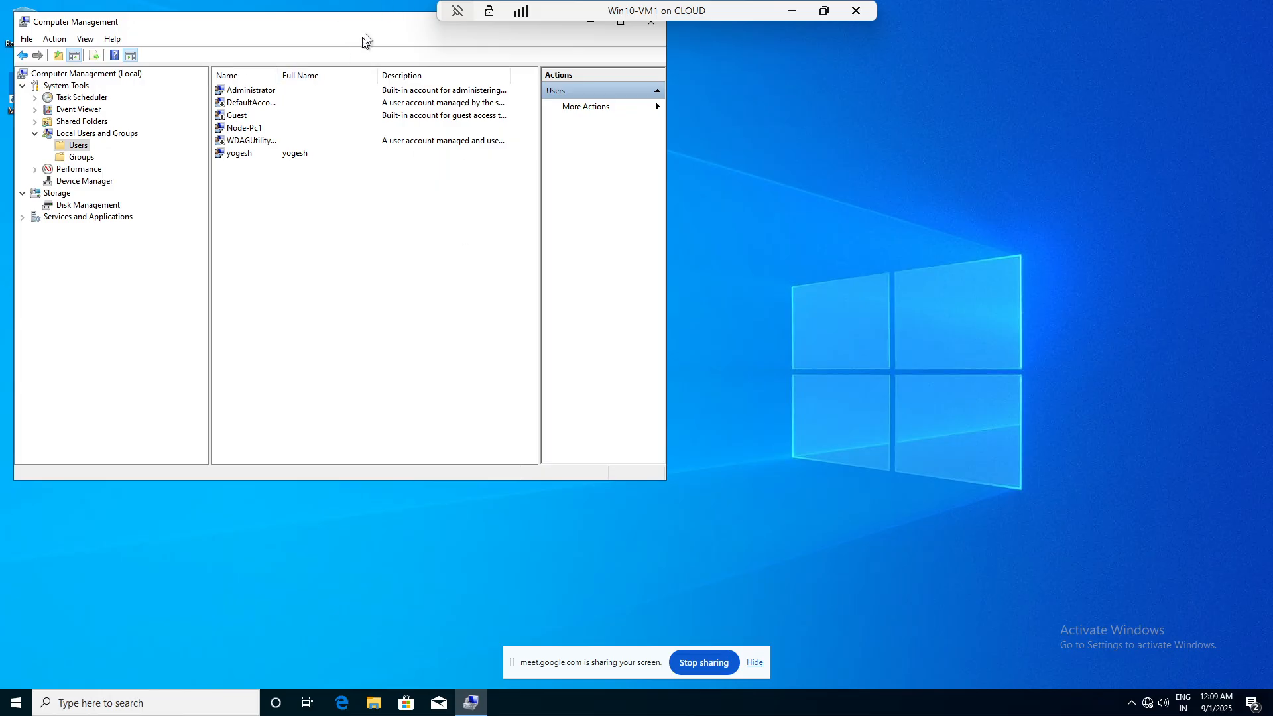
{"action": "right_click", "coordinate": [234, 131]}
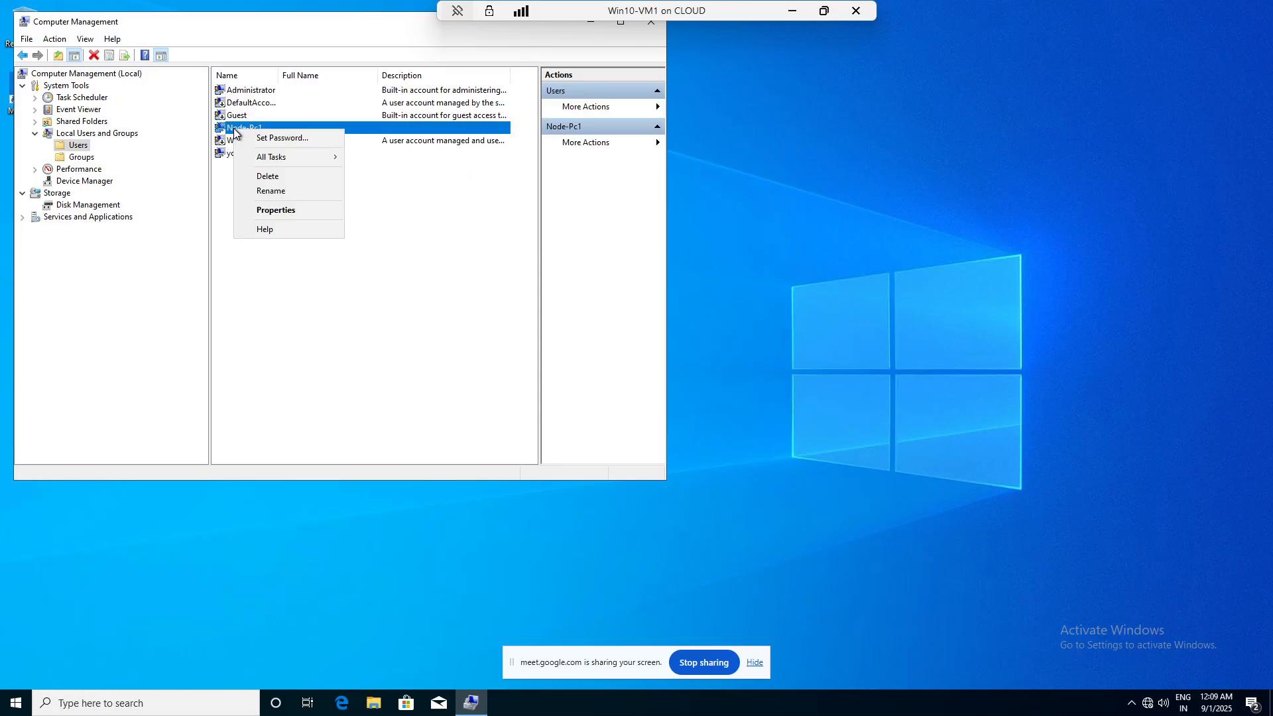
{"action": "left_click", "coordinate": [282, 177]}
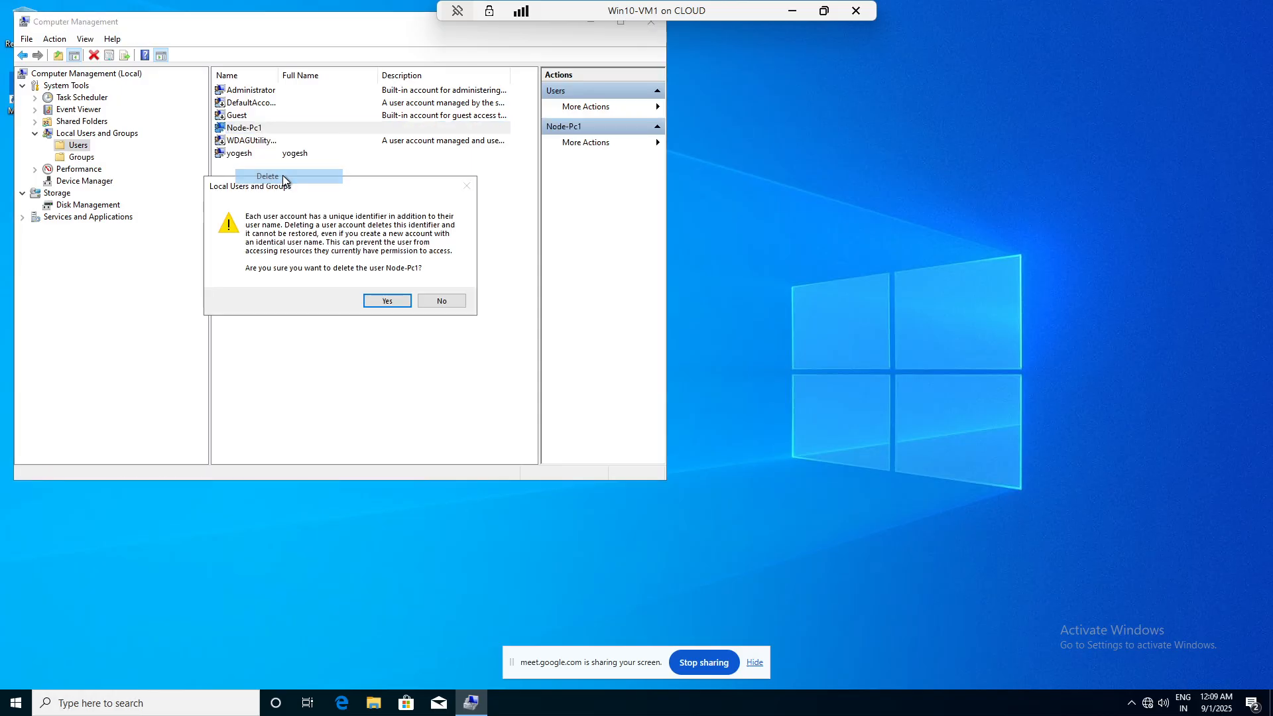
{"action": "left_click", "coordinate": [384, 299]}
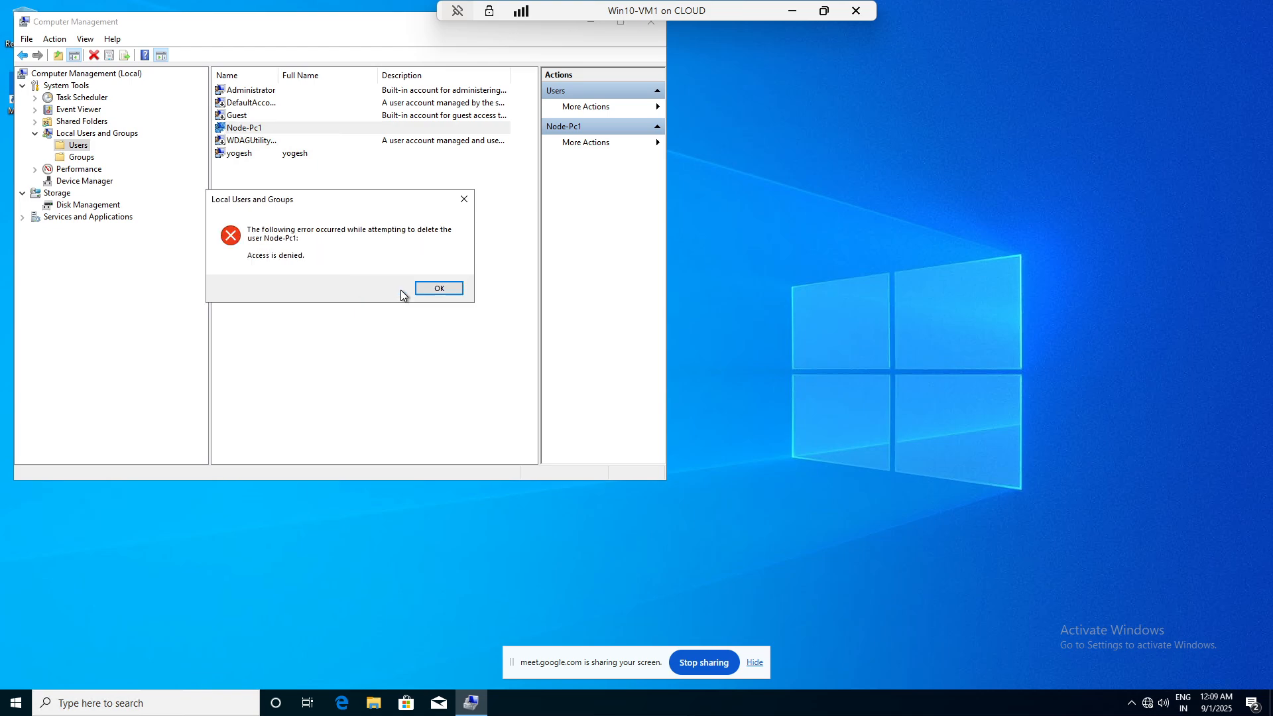
{"action": "left_click", "coordinate": [464, 199]}
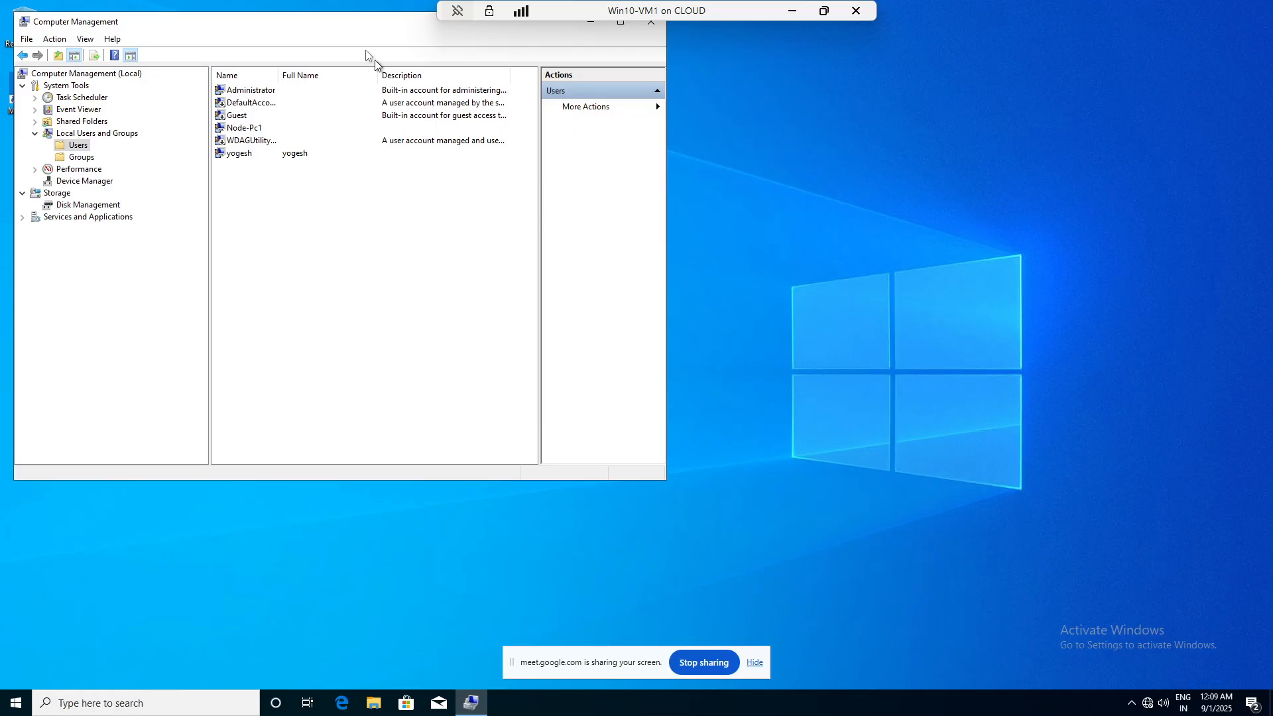
{"action": "left_click_drag", "start_coordinate": [347, 21], "coordinate": [374, 62]}
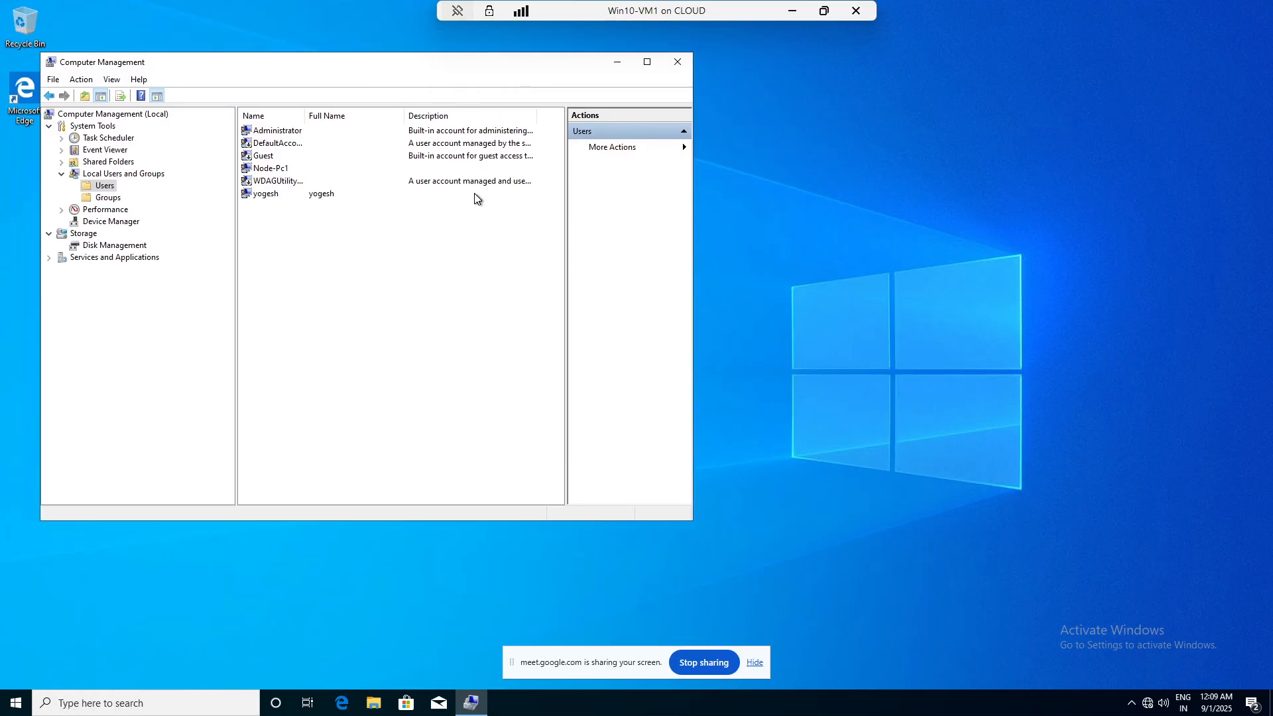
- Close Computer Management and the Win10-VM1 session, then start Delhi-Dc04
{"action": "left_click", "coordinate": [677, 62]}
{"action": "left_click", "coordinate": [859, 12]}
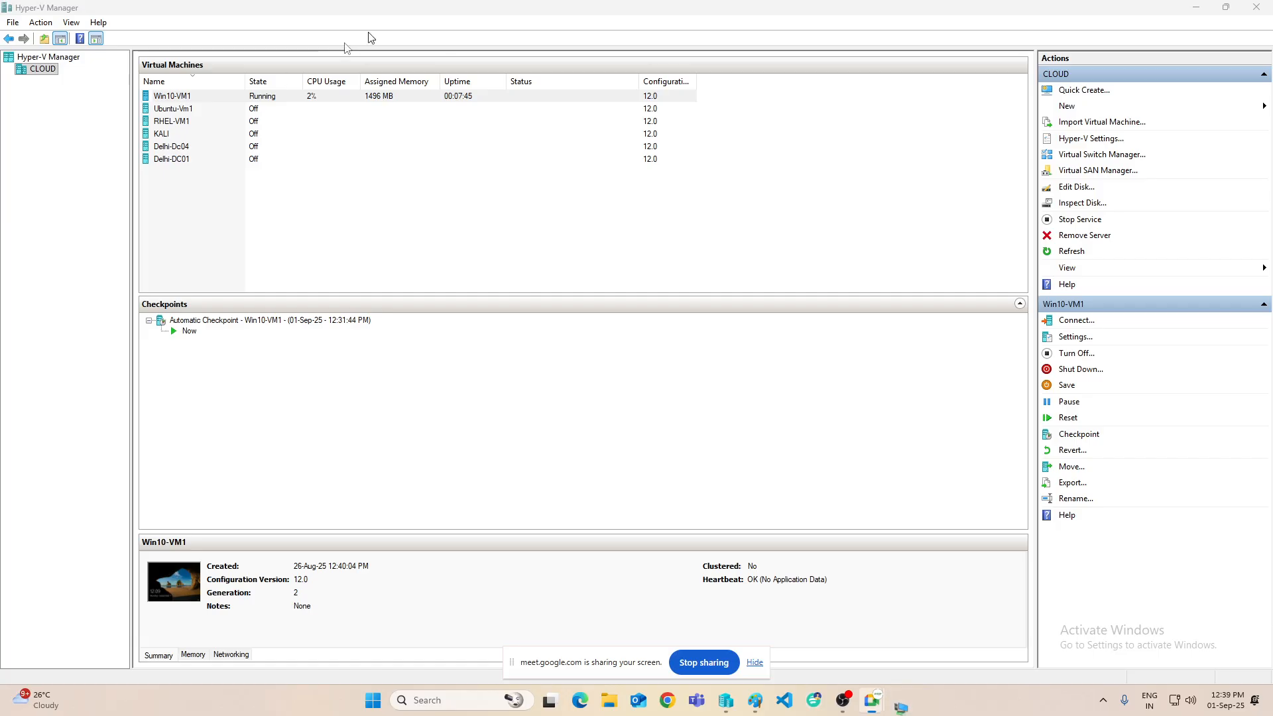
{"action": "right_click", "coordinate": [163, 146]}
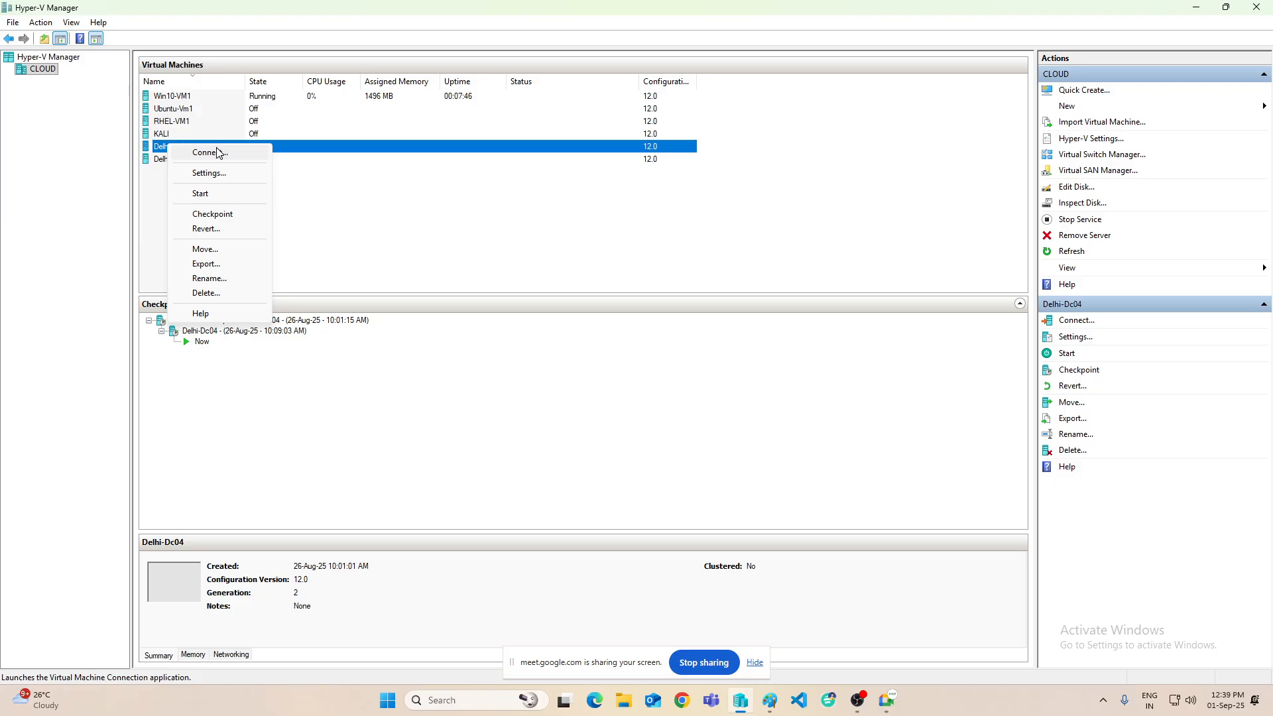
{"action": "left_click", "coordinate": [213, 195]}
- Connect to the Delhi-Dc04 console at full-screen display size
{"action": "right_click", "coordinate": [202, 148]}
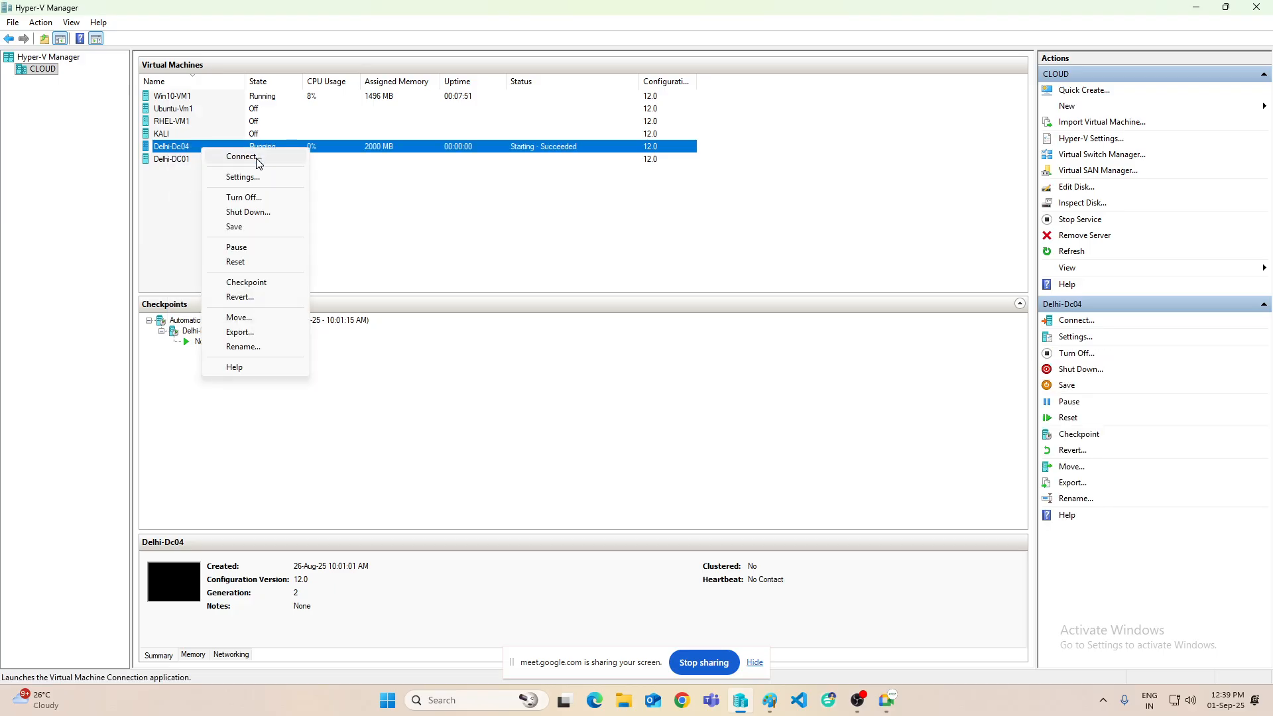
{"action": "left_click", "coordinate": [259, 163]}
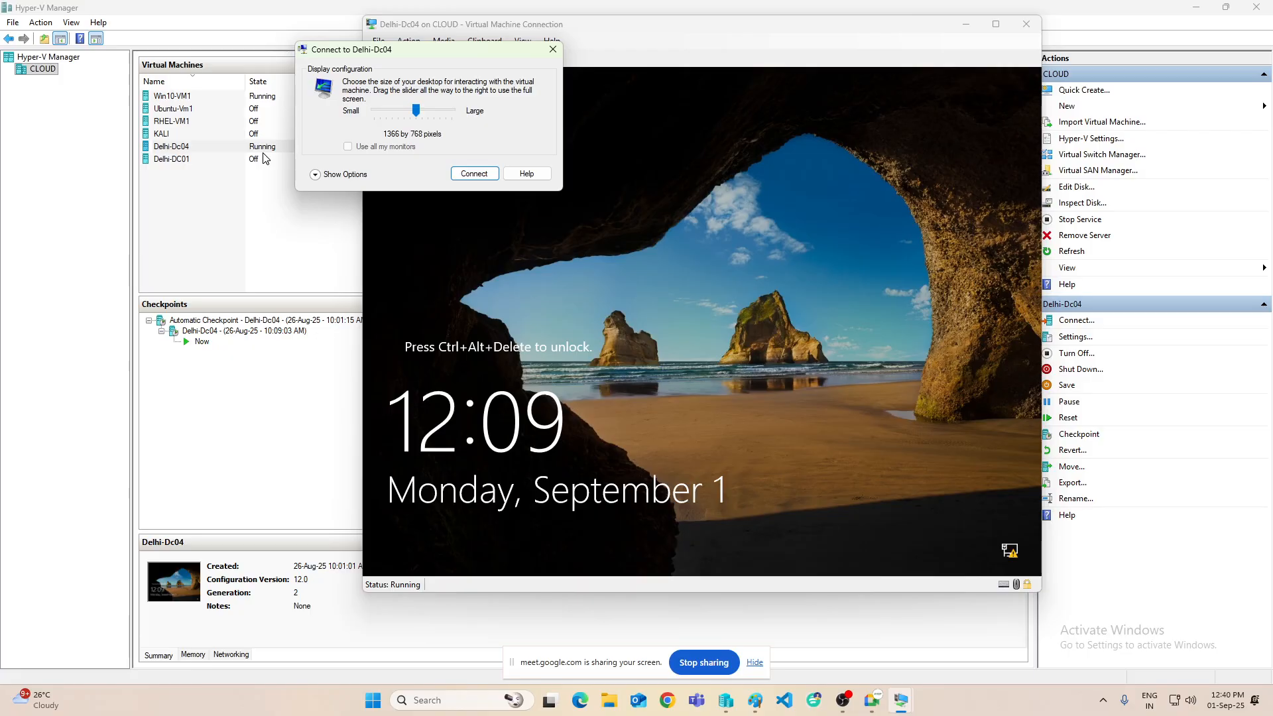
{"action": "left_click_drag", "start_coordinate": [416, 111], "coordinate": [519, 131]}
{"action": "left_click", "coordinate": [482, 175]}
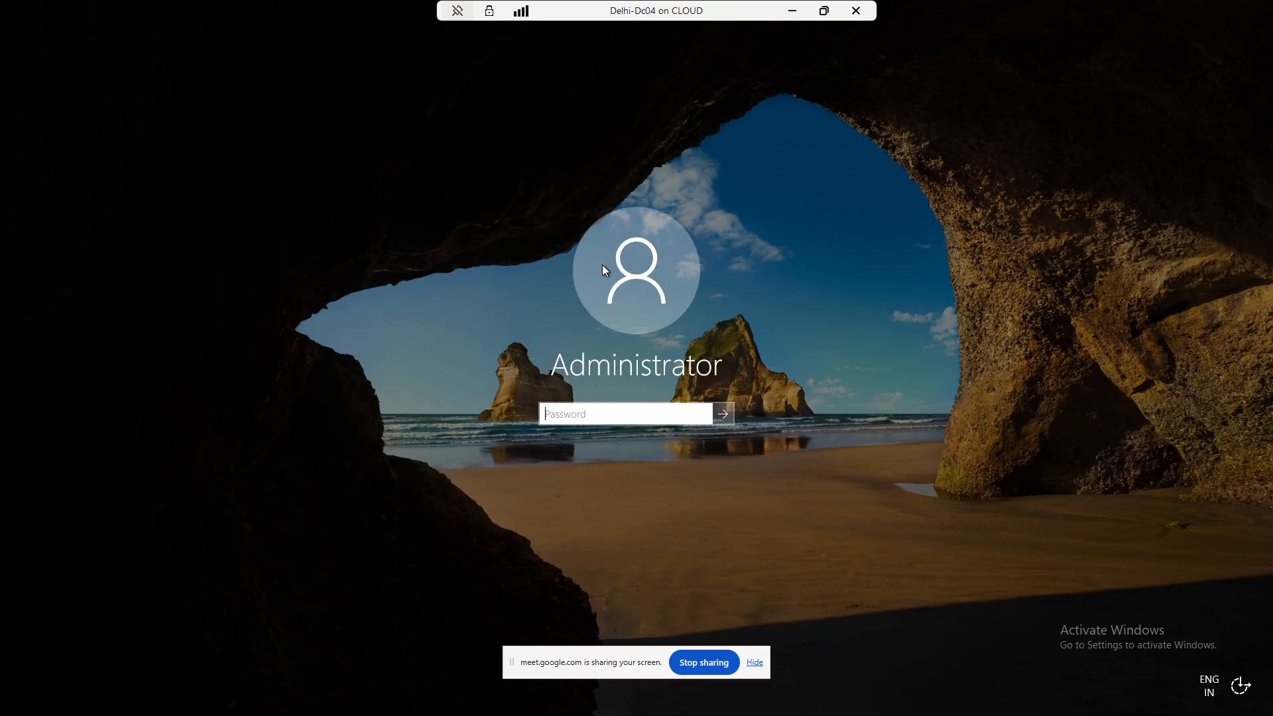
- Sign in as Administrator, view Local Server properties showing WORKGROUP, and open Computer Management
{"action": "type", "text": "•••••••••"}
{"action": "key", "text": "Return"}
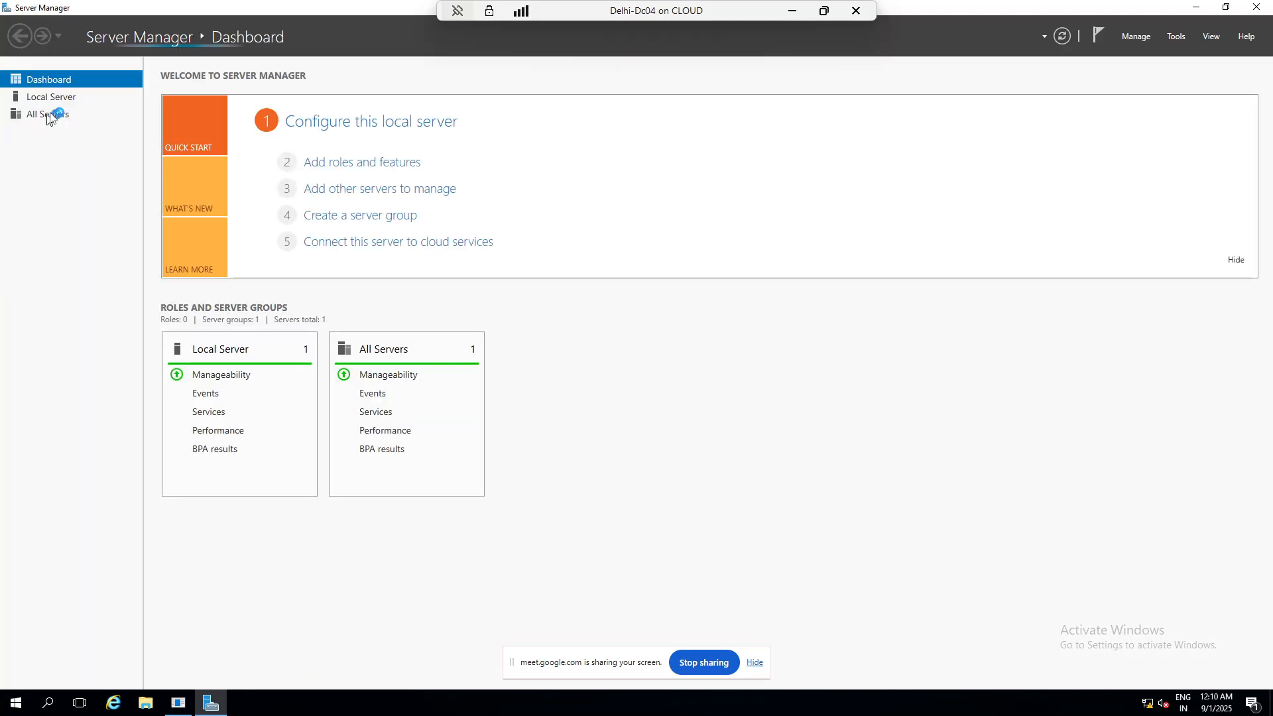
{"action": "left_click", "coordinate": [59, 99]}
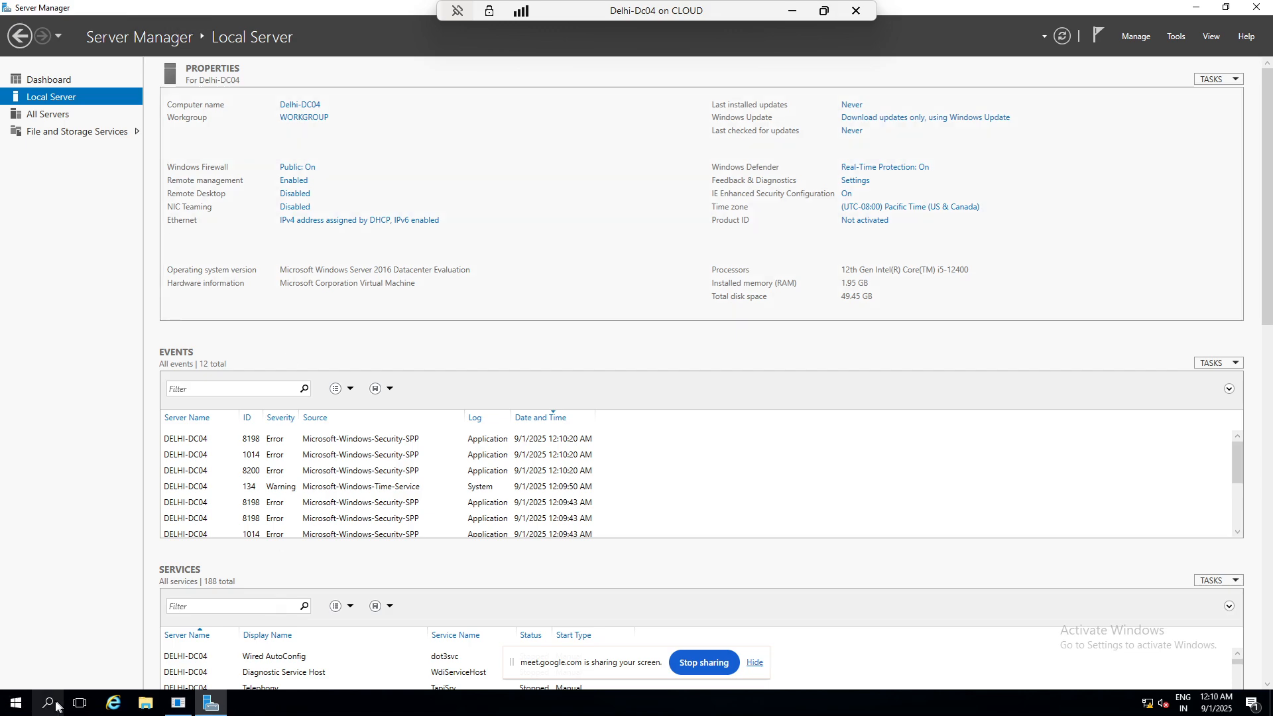
{"action": "right_click", "coordinate": [17, 708]}
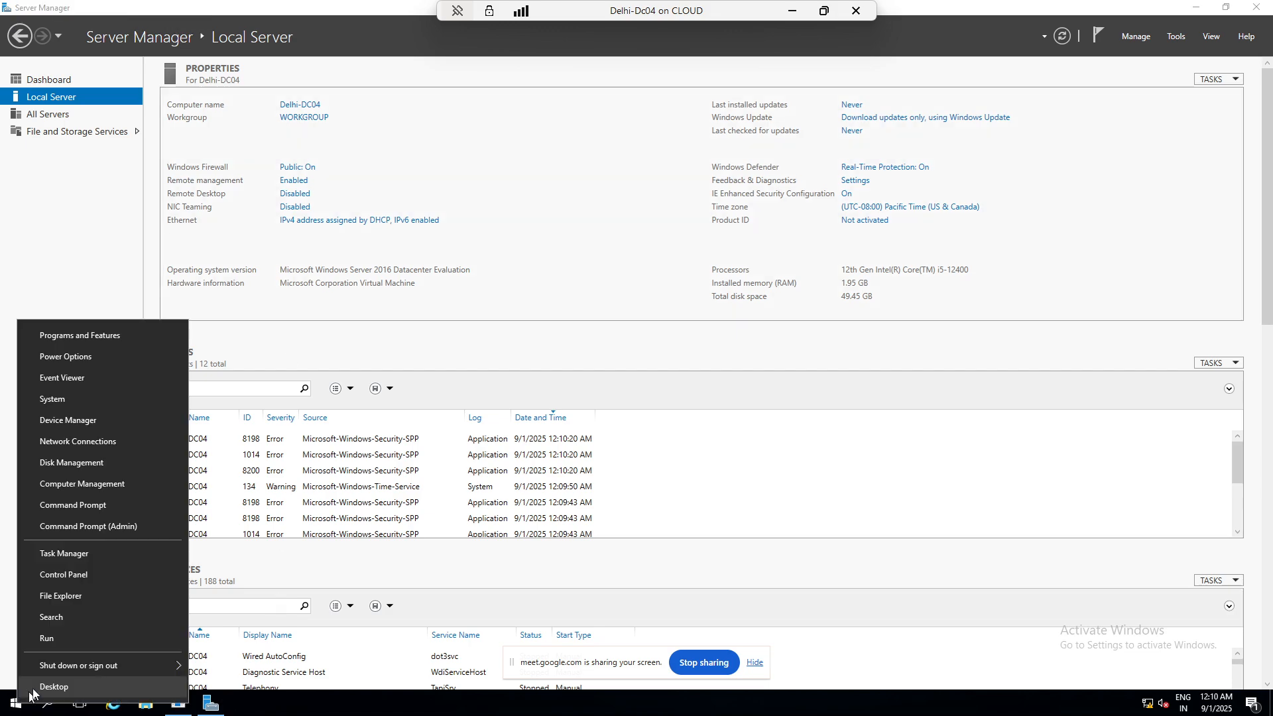
{"action": "left_click", "coordinate": [79, 485]}
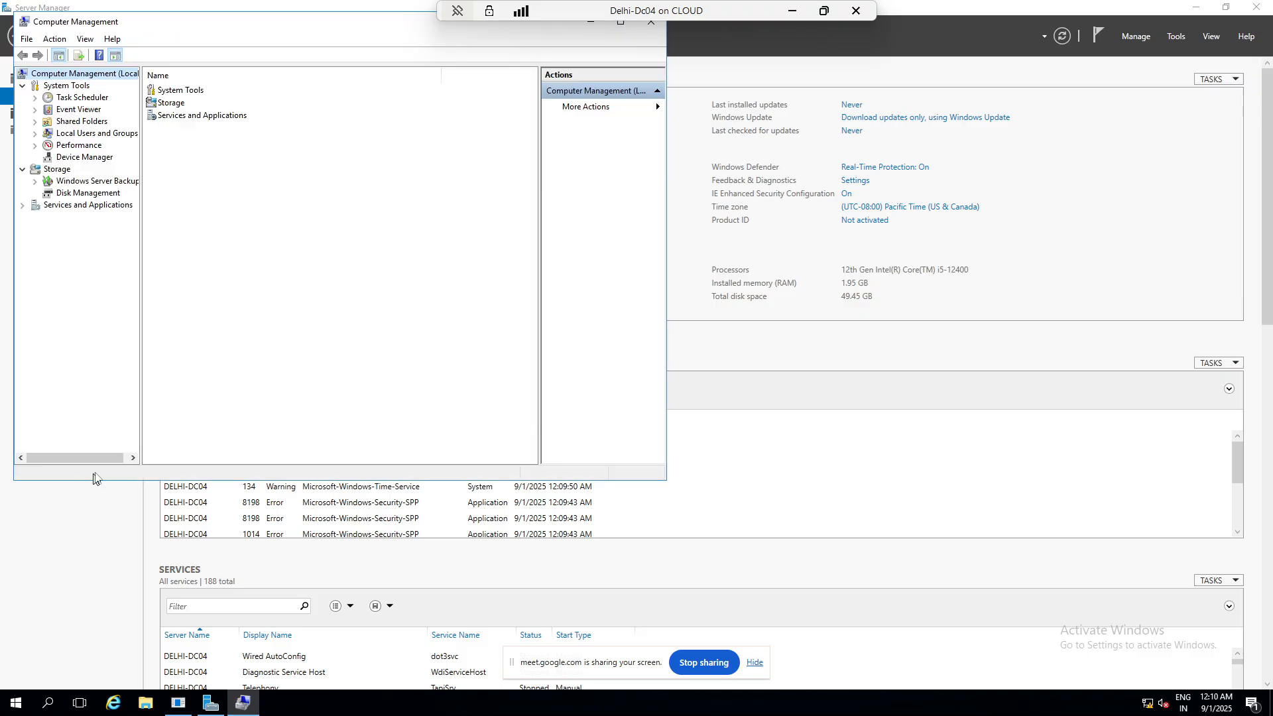
- Expand Local Users and Groups > Users to list Administrator, DefaultAccount and Guest
{"action": "double_click", "coordinate": [87, 136]}
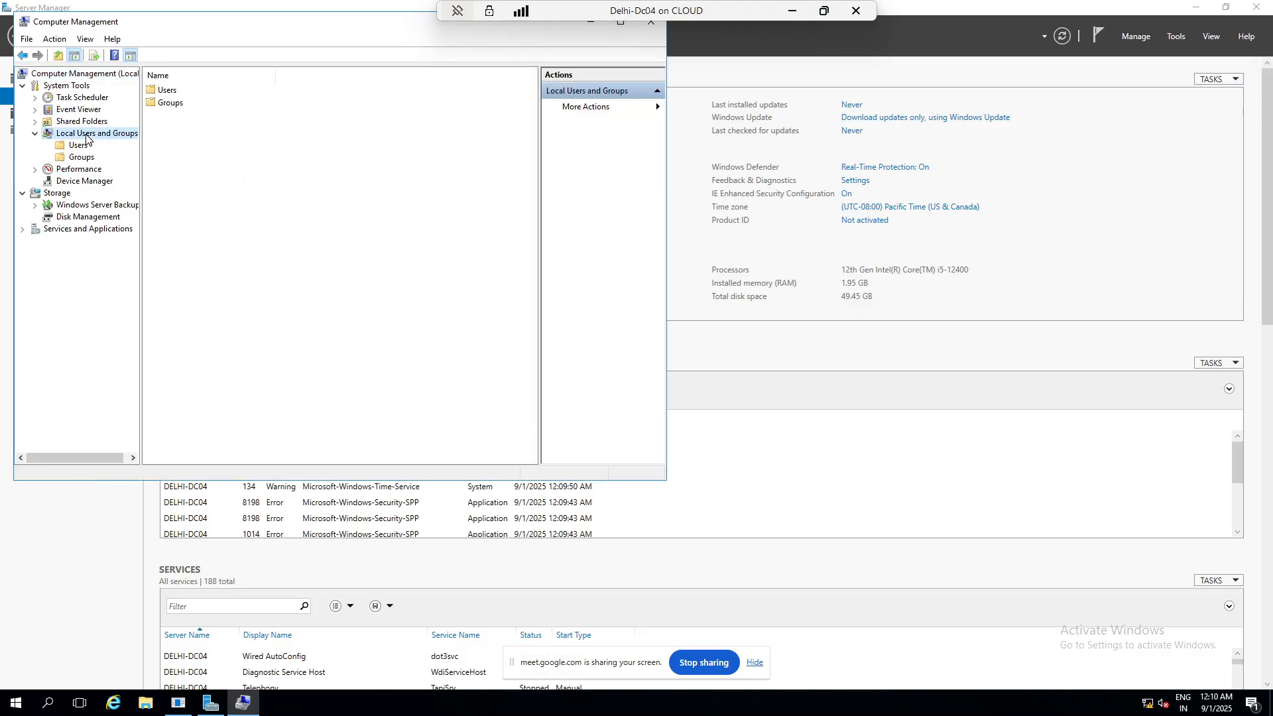
{"action": "double_click", "coordinate": [166, 91]}
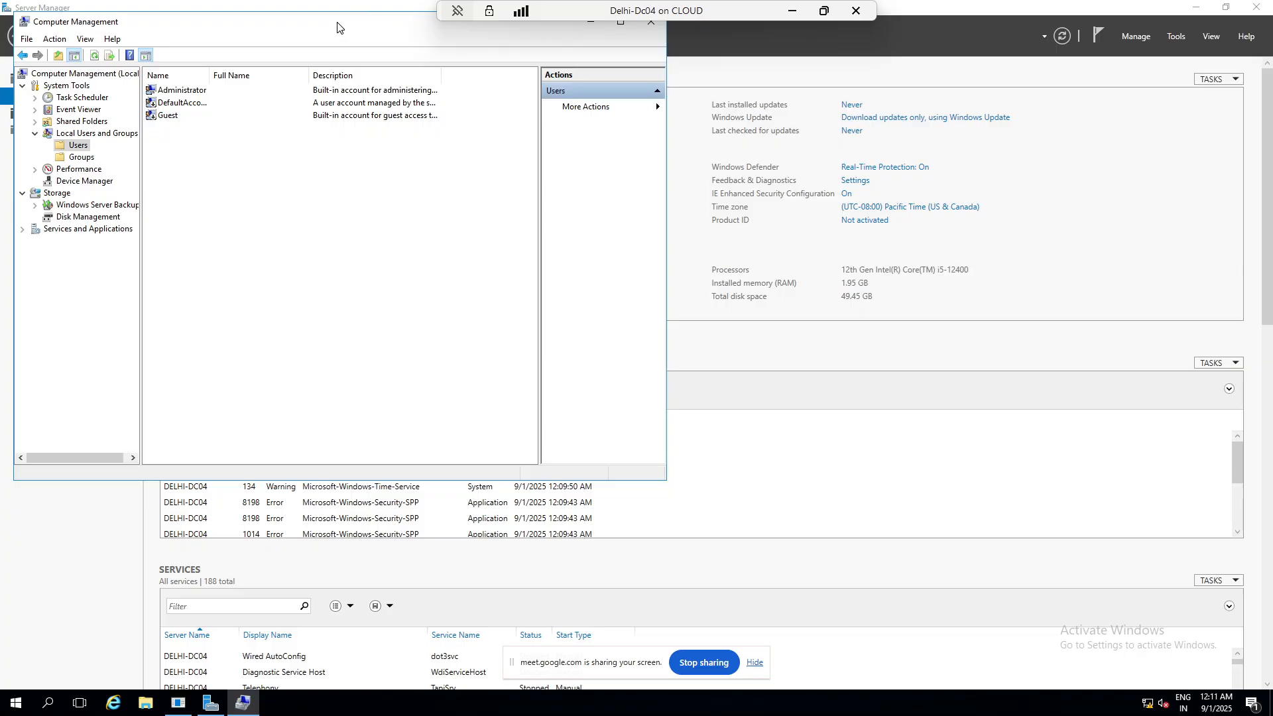
- Minimize Computer Management, the VM connection and Hyper-V Manager, and bring the Paint diagram back up
{"action": "left_click_drag", "start_coordinate": [342, 26], "coordinate": [472, 156]}
{"action": "left_click", "coordinate": [721, 151]}
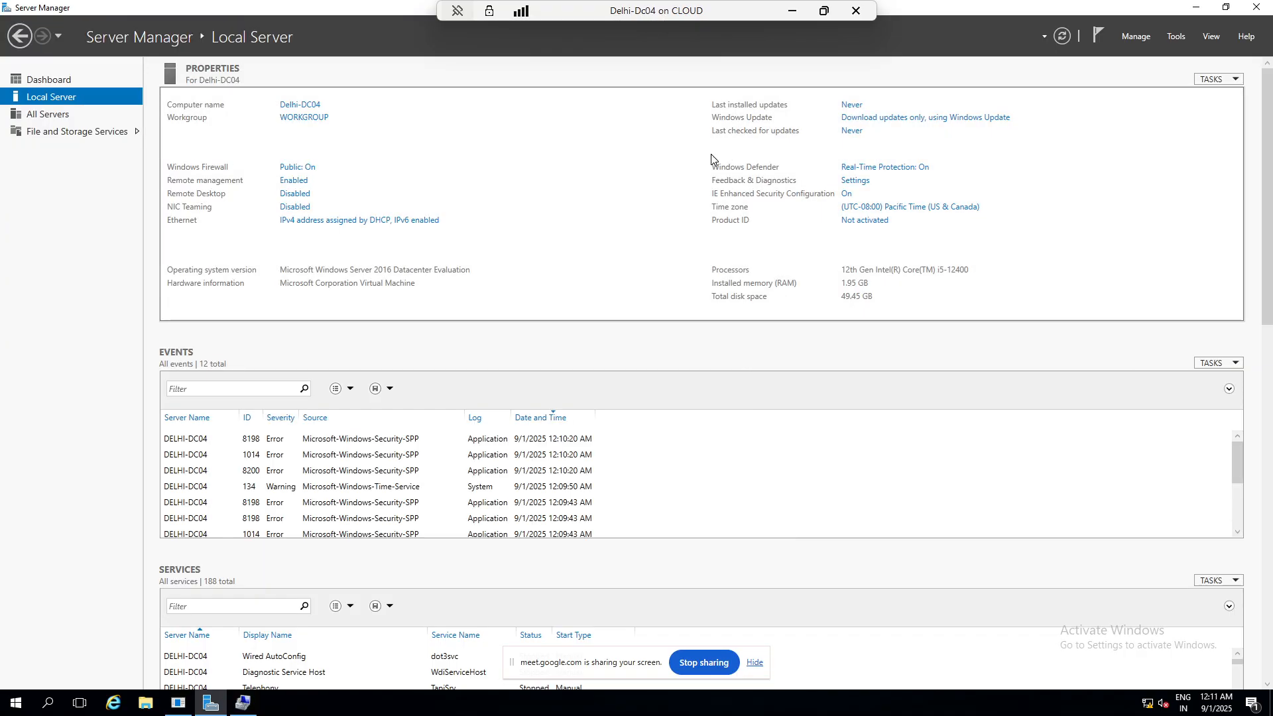
{"action": "left_click", "coordinate": [792, 11]}
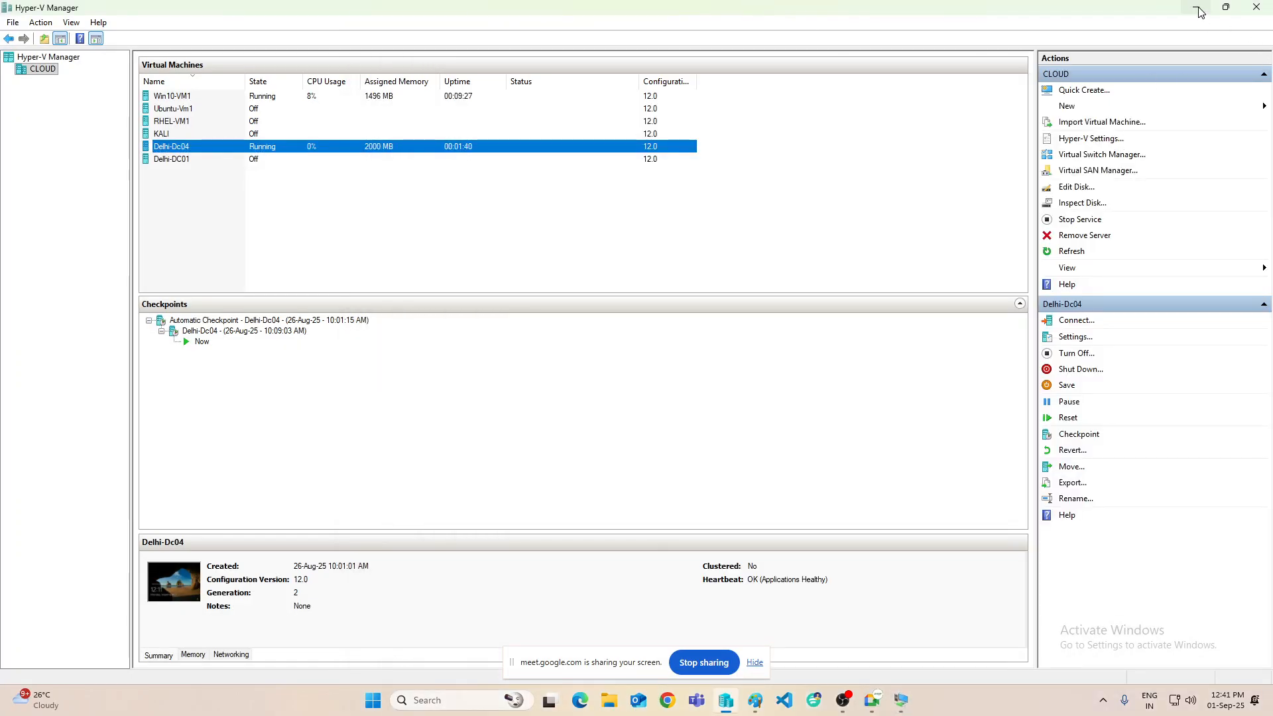
{"action": "left_click", "coordinate": [1195, 7]}
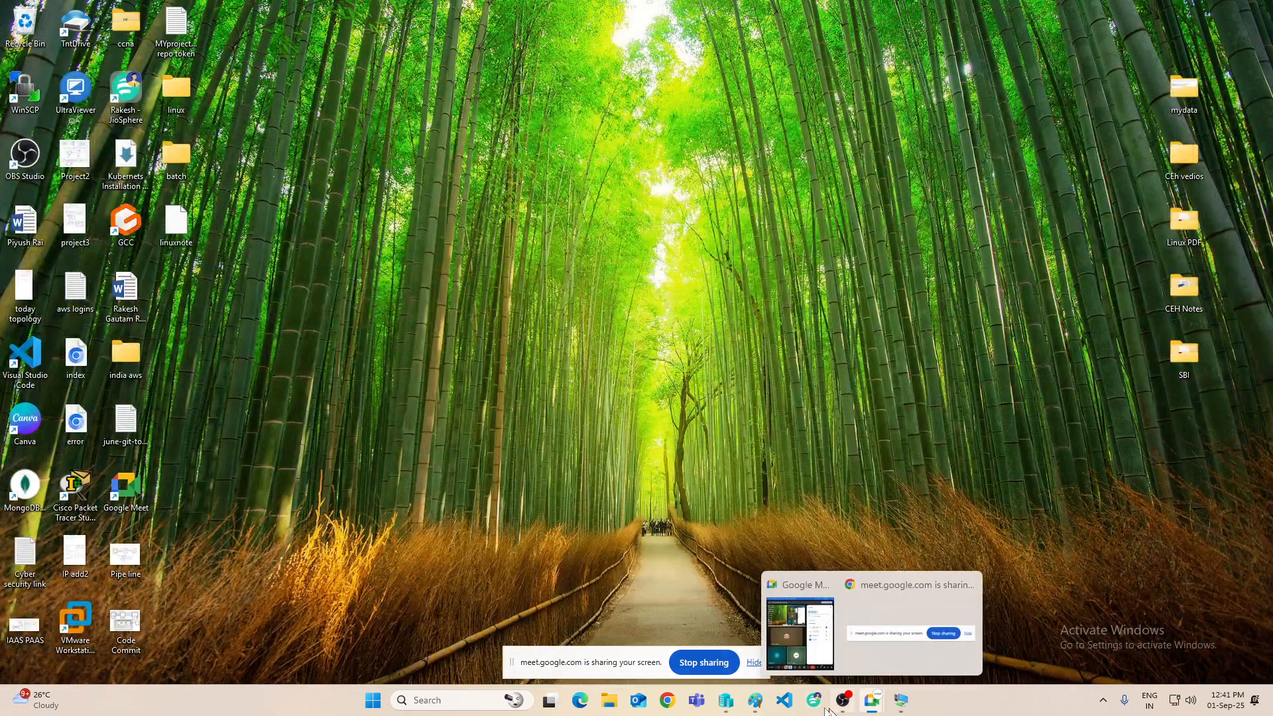
{"action": "left_click", "coordinate": [753, 701]}
{"action": "left_click", "coordinate": [631, 406]}
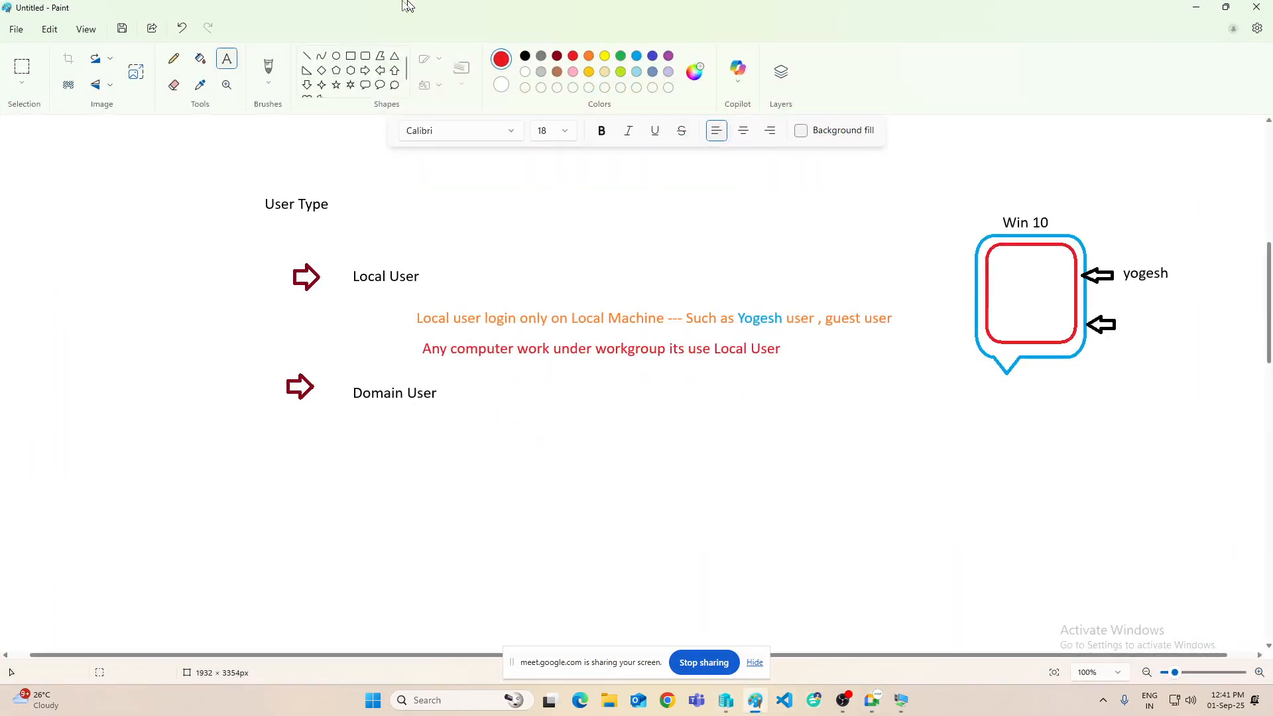
- Add the black note 'Domain User Create by Domain Controller (ADDS)' under Domain User, fixing 'Controler'
{"action": "left_click", "coordinate": [525, 56]}
{"action": "left_click_drag", "start_coordinate": [426, 421], "coordinate": [933, 505]}
{"action": "type", "text": "D"}
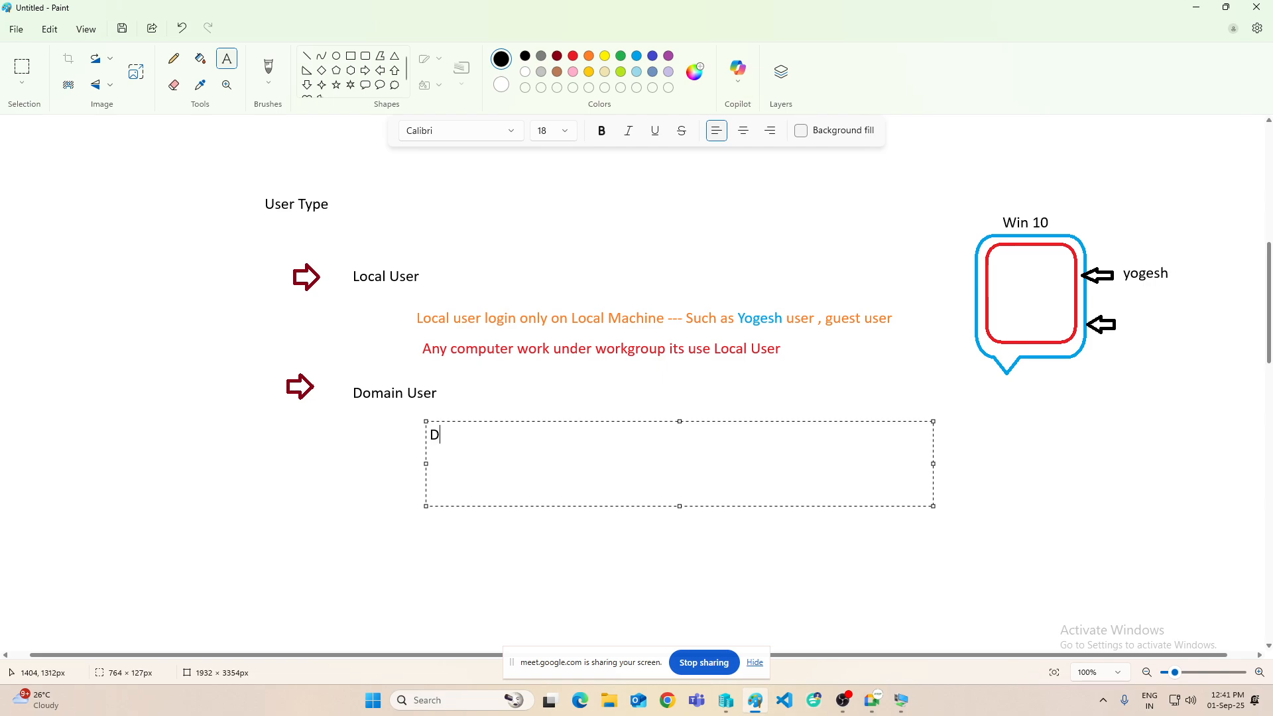
{"action": "type", "text": "omain User Create b"}
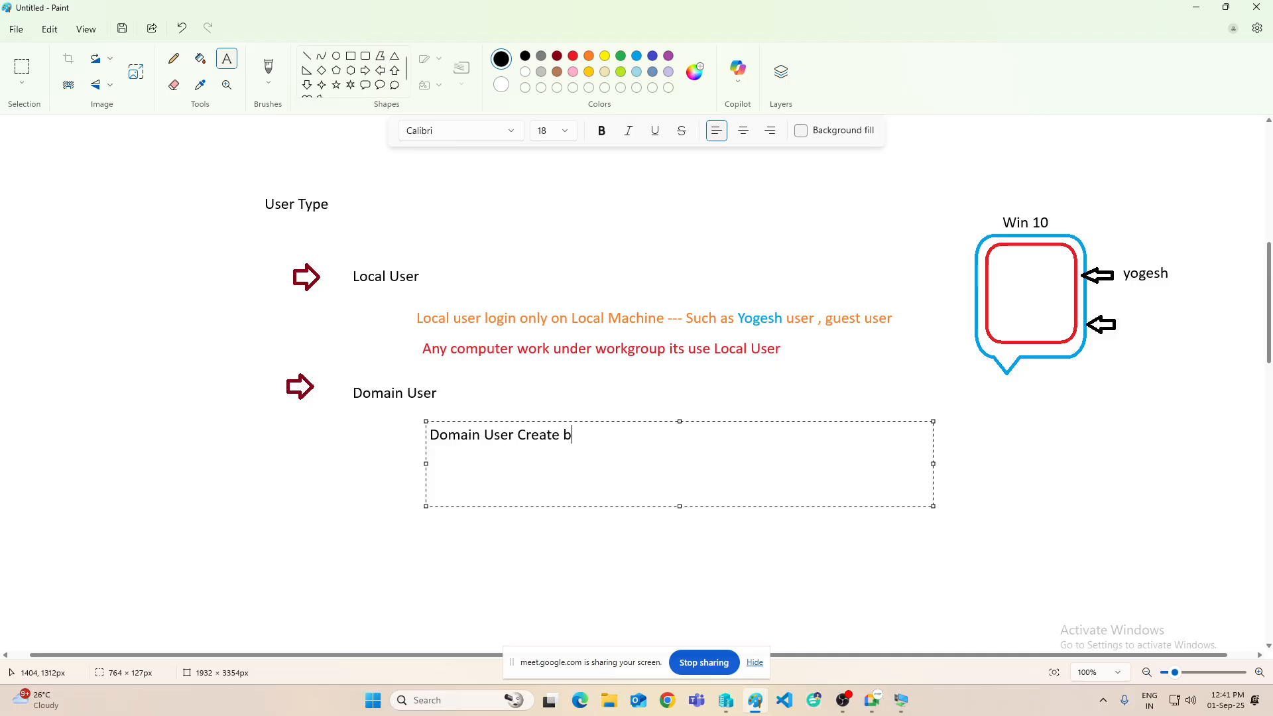
{"action": "type", "text": "y Domain Controler"}
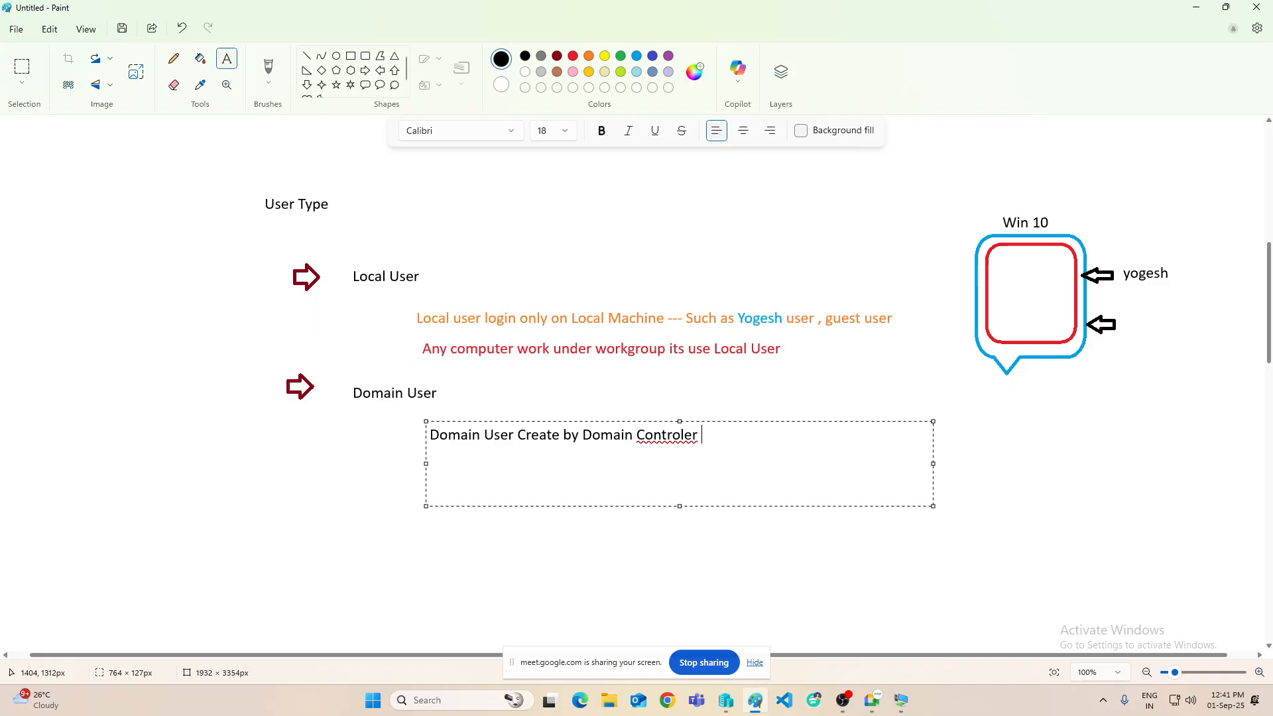
{"action": "right_click", "coordinate": [676, 429]}
{"action": "mouse_move", "coordinate": [725, 480]}
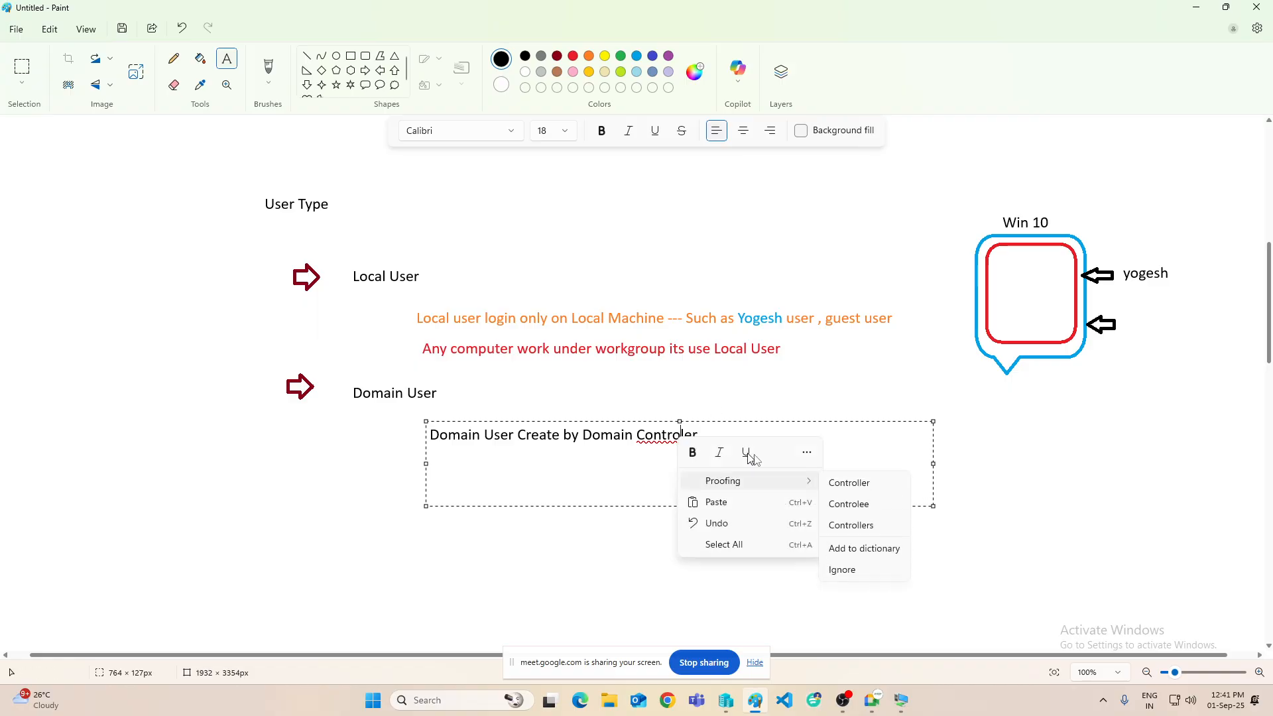
{"action": "left_click", "coordinate": [855, 480]}
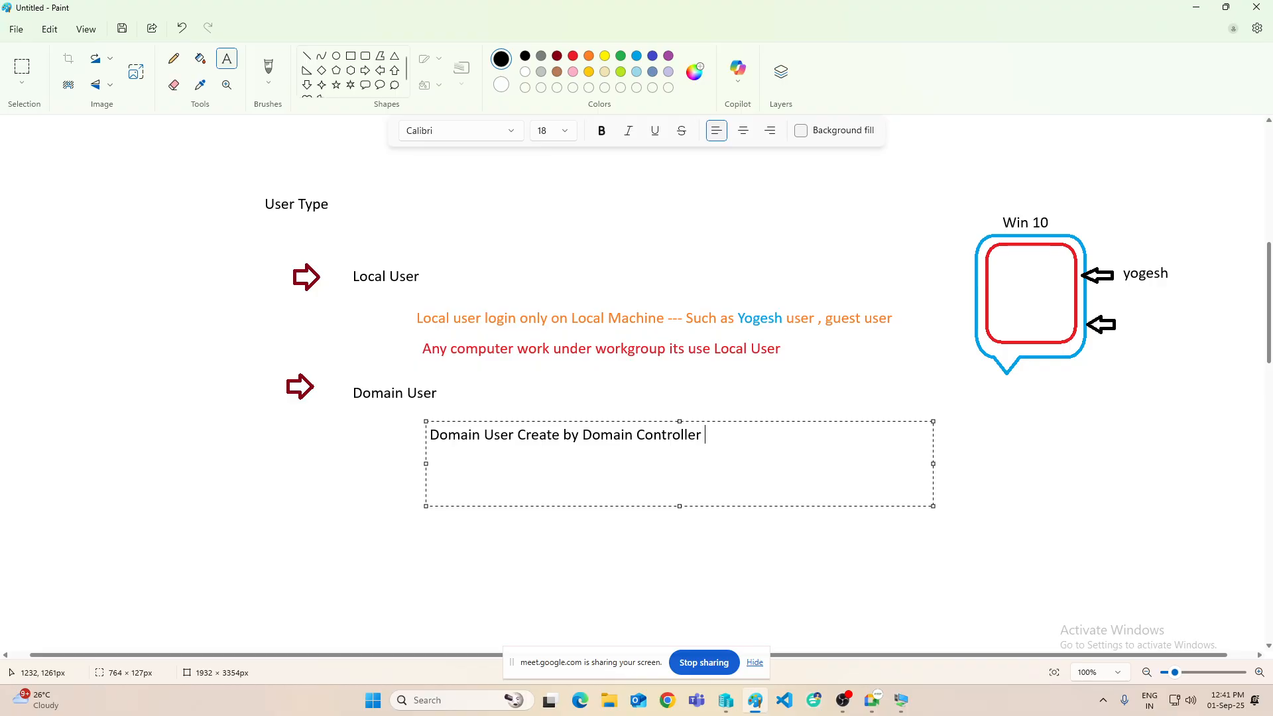
{"action": "type", "text": "()"}
{"action": "type", "text": "ADDS"}
{"action": "key", "text": "Return"}
- Type the line 'This user login to any commuters but computers connected with domain (Client & Server infra)'
{"action": "key", "text": "BackSpace"}
{"action": "type", "text": "er login t"}
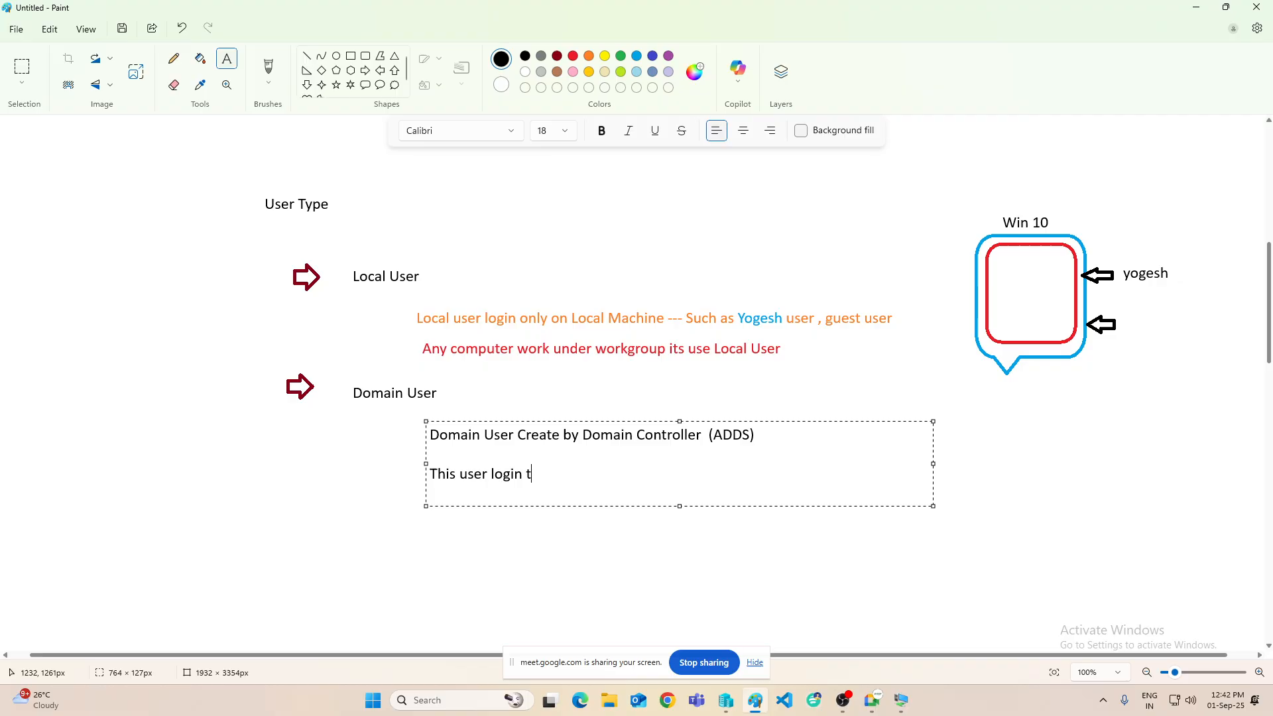
{"action": "type", "text": "o any comuters"}
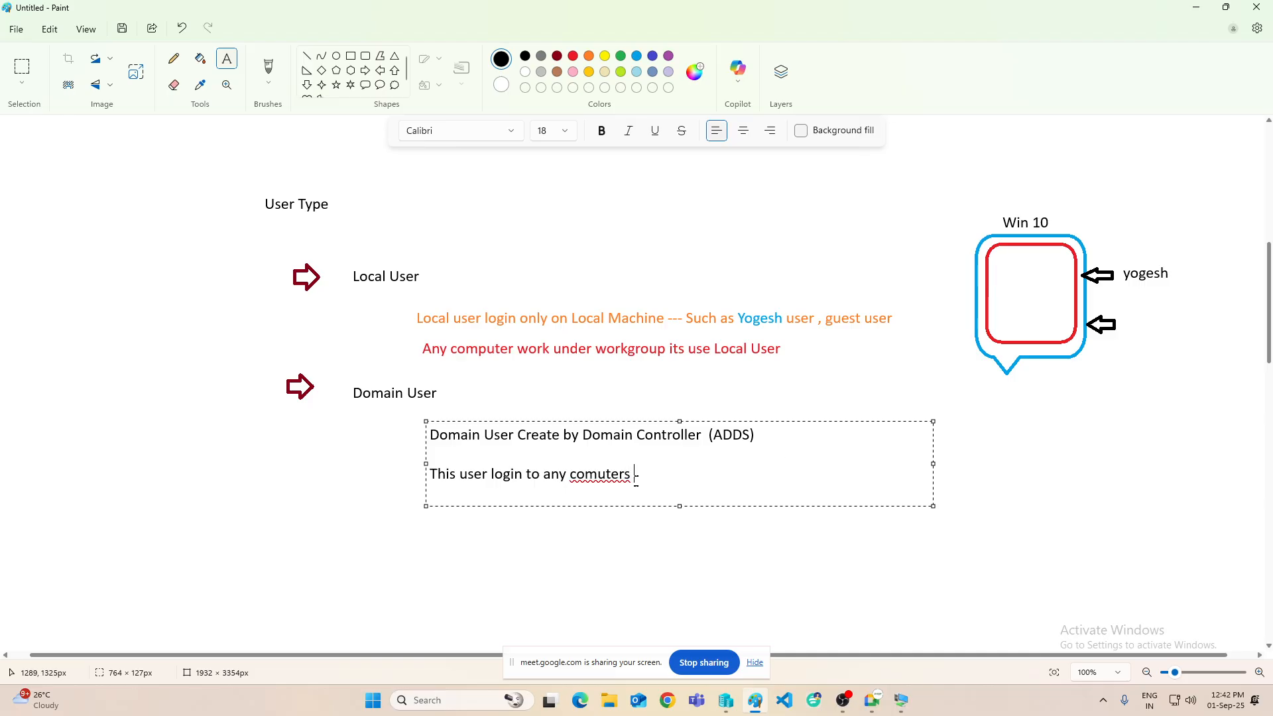
{"action": "right_click", "coordinate": [600, 474]}
{"action": "left_click", "coordinate": [772, 521]}
{"action": "type", "text": "but c"}
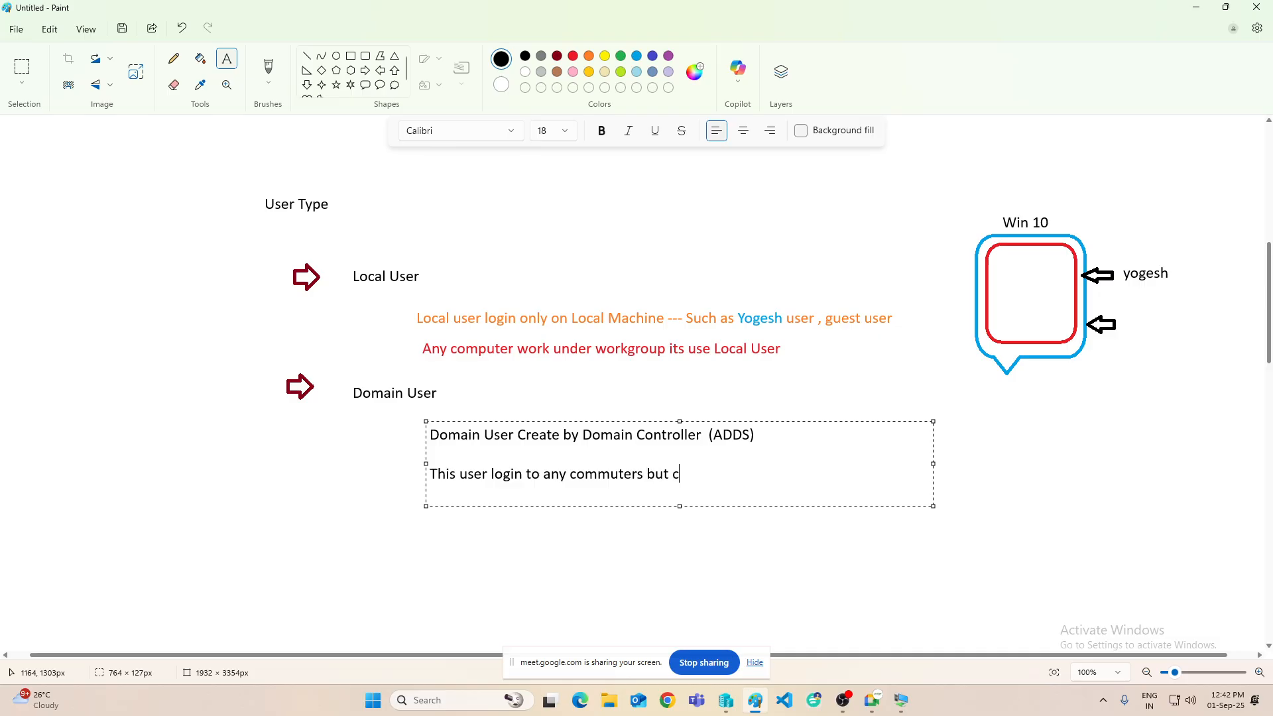
{"action": "type", "text": "omputers connected wi"}
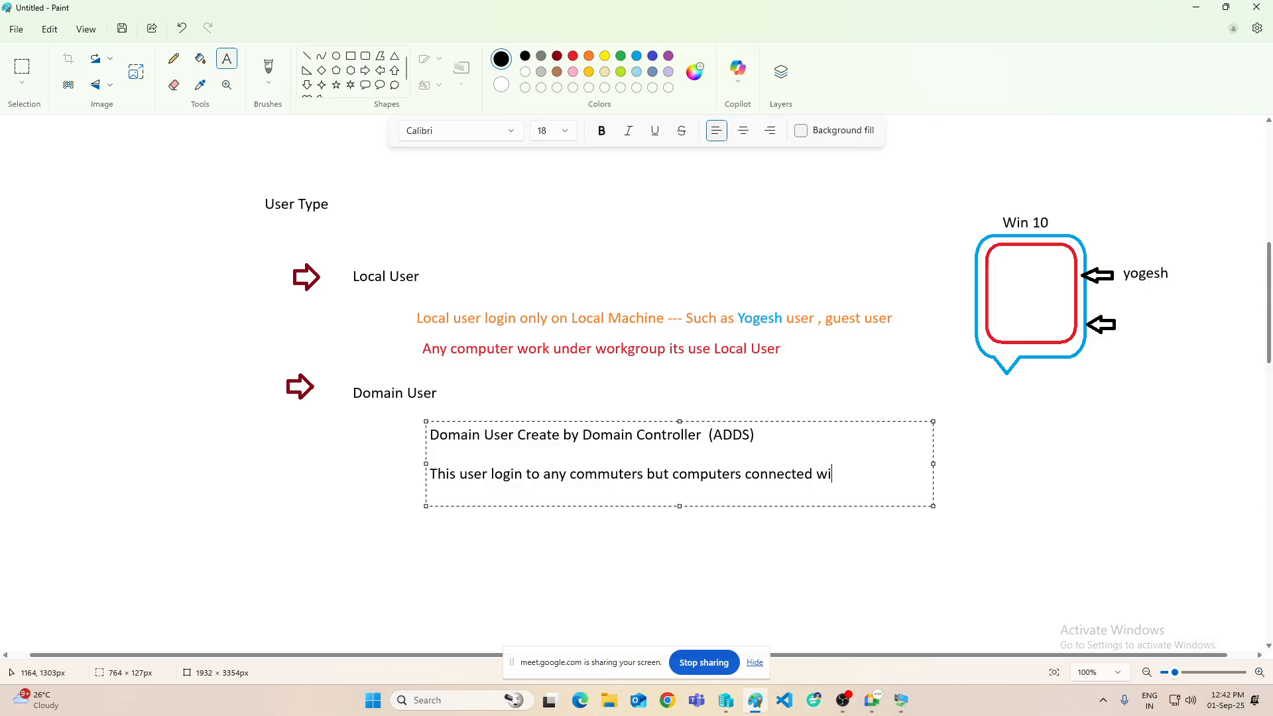
{"action": "type", "text": "th doma"}
{"action": "left_click_drag", "start_coordinate": [933, 463], "coordinate": [1154, 463]}
{"action": "type", "text": "in "}
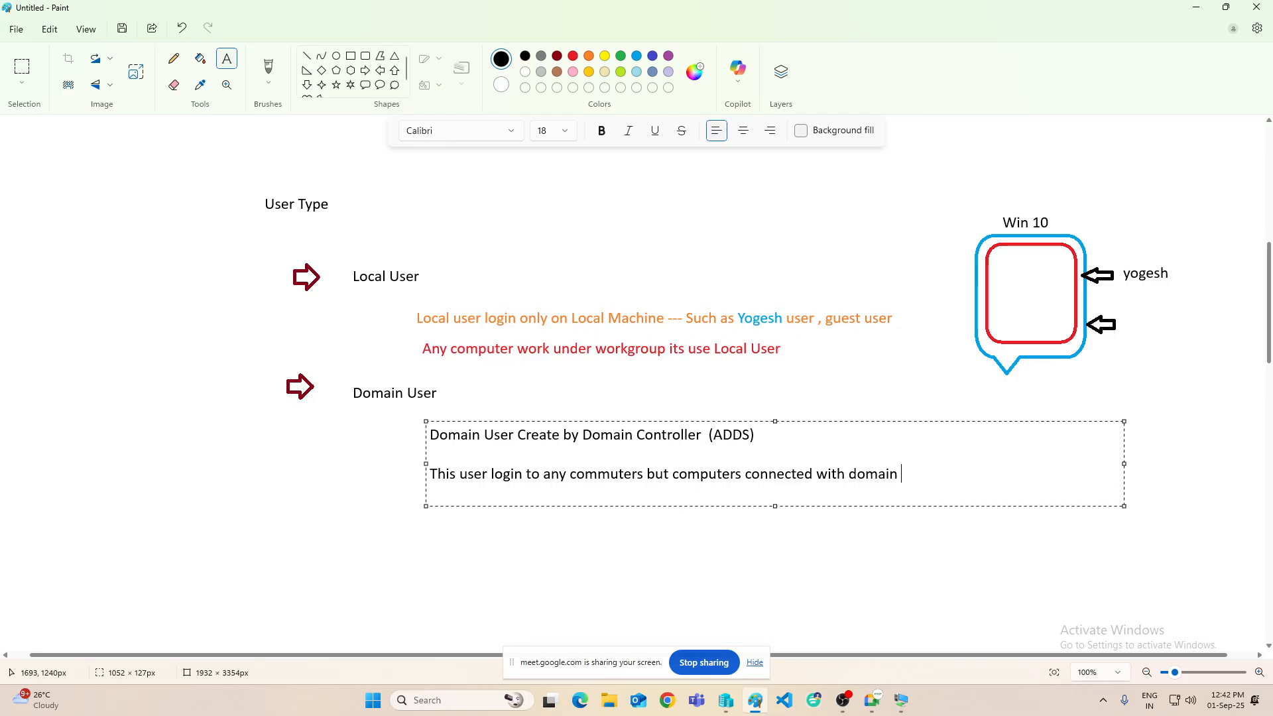
{"action": "type", "text": "()"}
{"action": "type", "text": "Clien"}
{"action": "type", "text": "t "}
{"action": "type", "text": "& Server"}
{"action": "type", "text": " infra"}
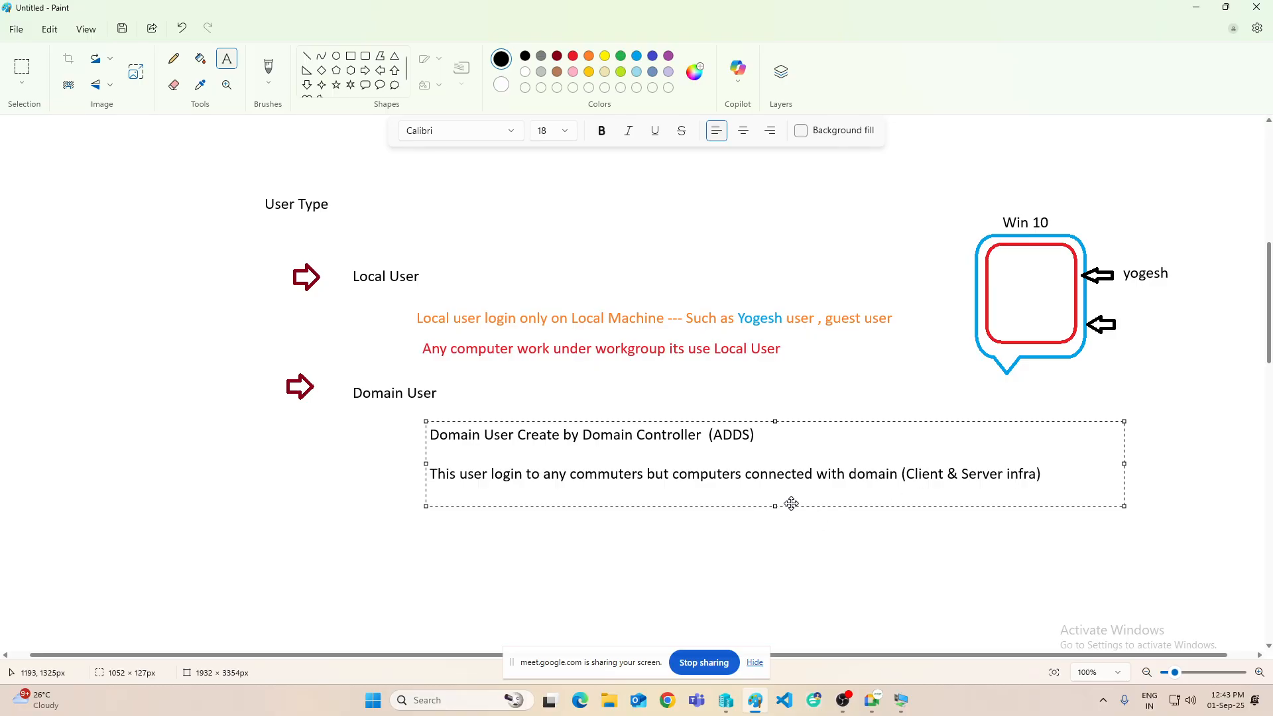
{"action": "left_click", "coordinate": [635, 524]}
{"action": "scroll", "coordinate": [635, 461], "scroll_direction": "down", "scroll_amount": 3}
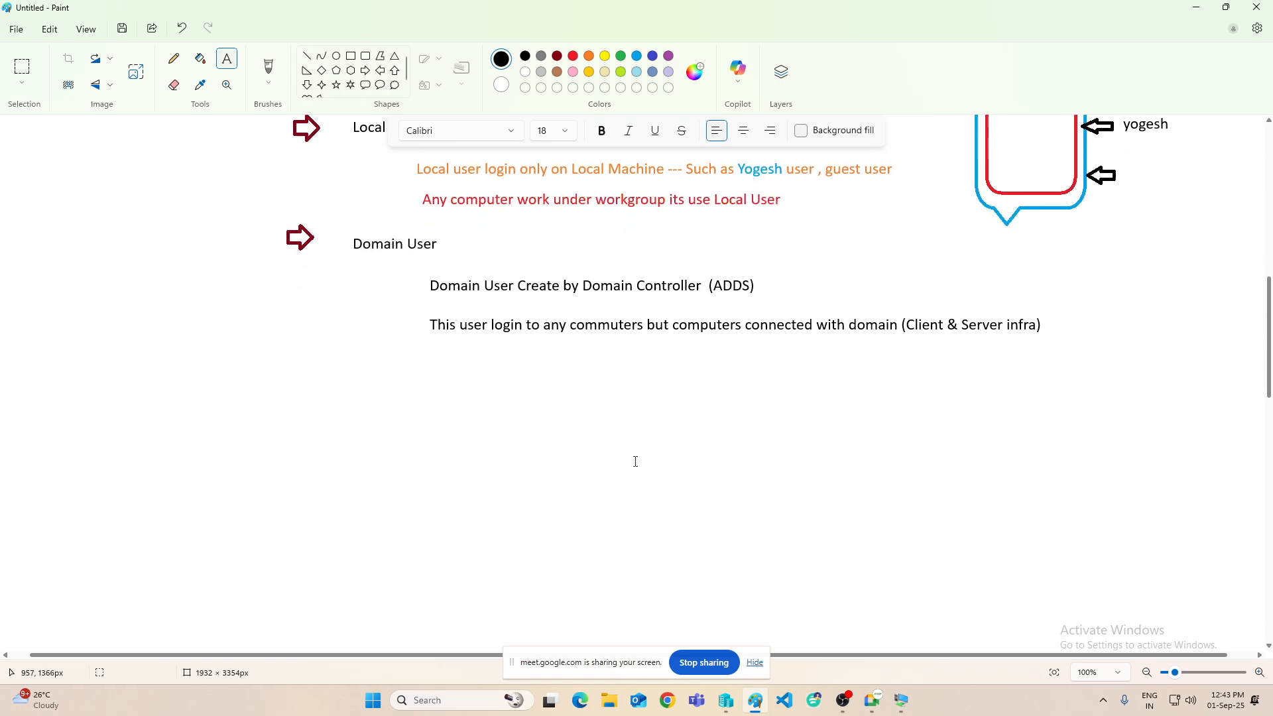
- Draw a black rounded box with a red rounded box inside and a red left arrow
{"action": "scroll", "coordinate": [636, 457], "scroll_direction": "up", "scroll_amount": 1}
{"action": "left_click", "coordinate": [365, 55]}
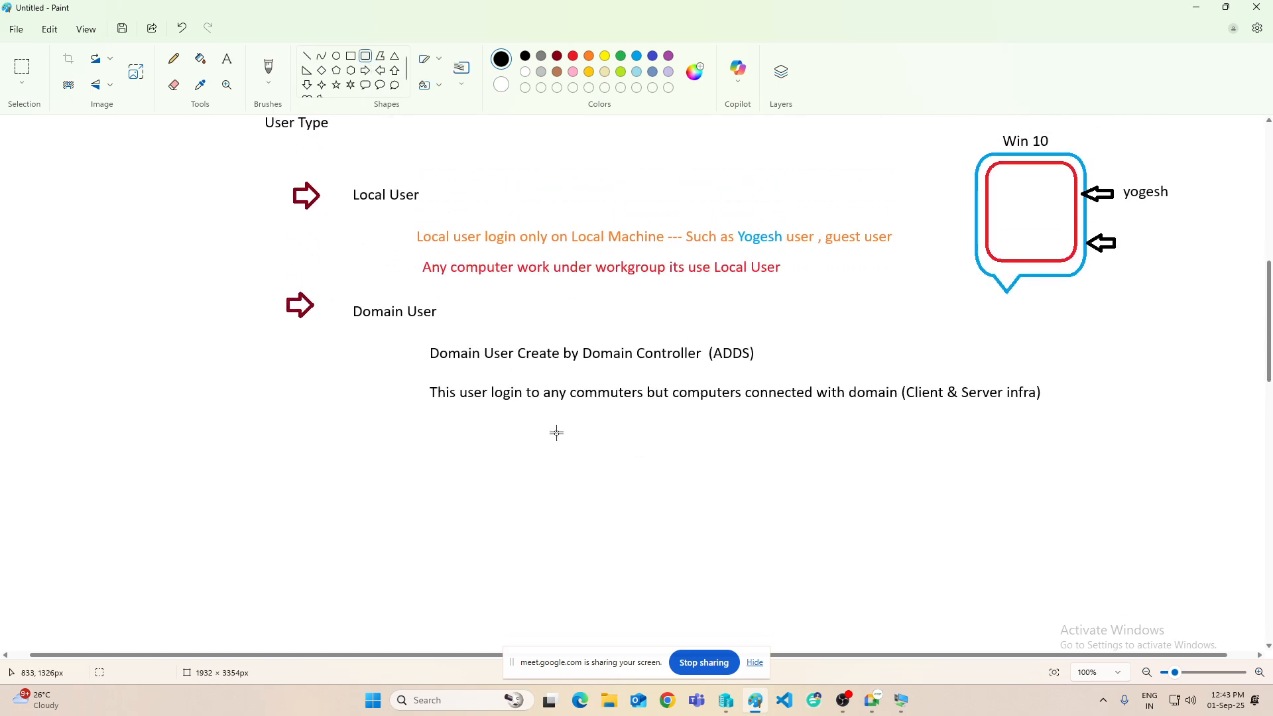
{"action": "left_click_drag", "start_coordinate": [498, 436], "coordinate": [596, 529]}
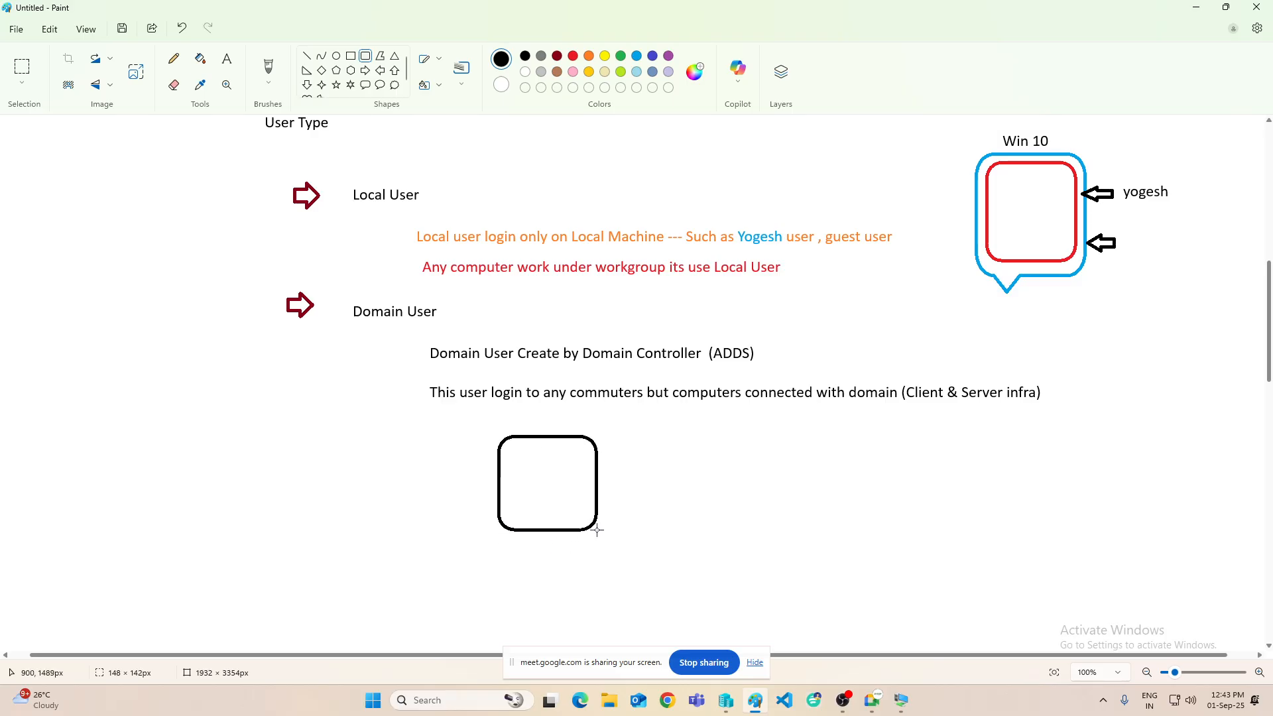
{"action": "left_click_drag", "start_coordinate": [541, 487], "coordinate": [521, 512]}
{"action": "left_click", "coordinate": [574, 57]}
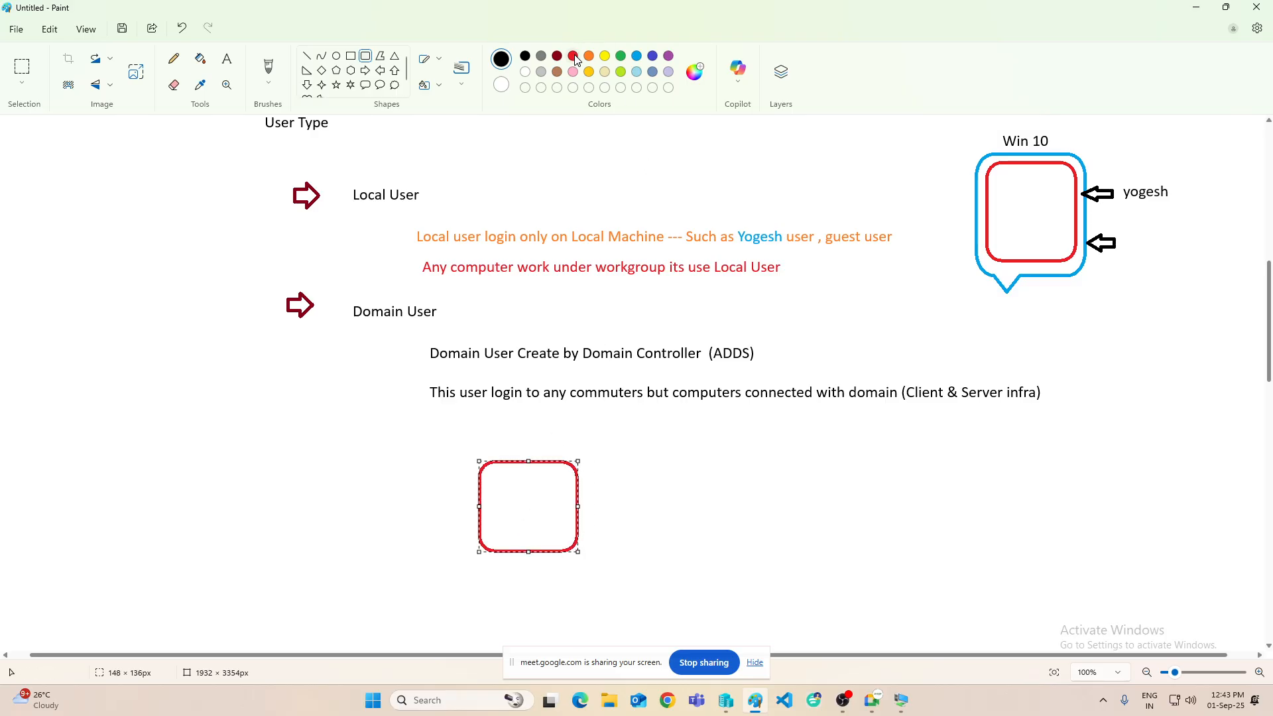
{"action": "left_click", "coordinate": [483, 200]}
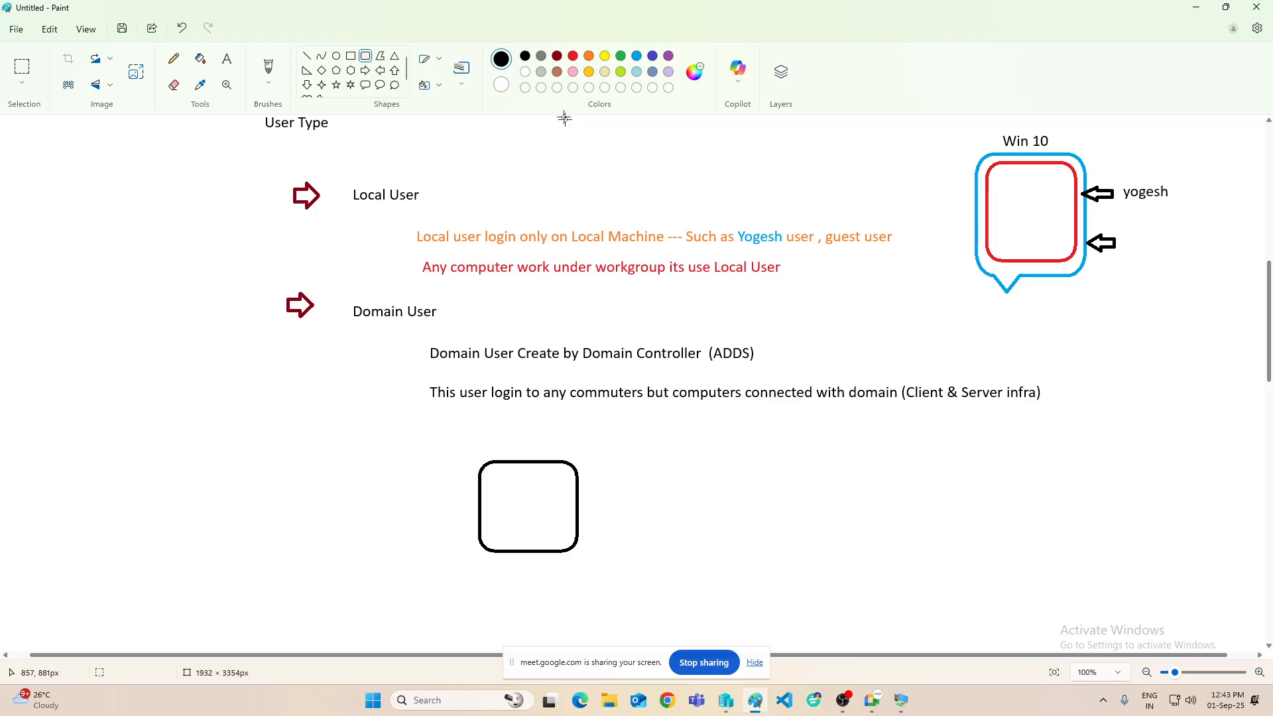
{"action": "left_click", "coordinate": [573, 58]}
{"action": "left_click_drag", "start_coordinate": [488, 467], "coordinate": [570, 542]}
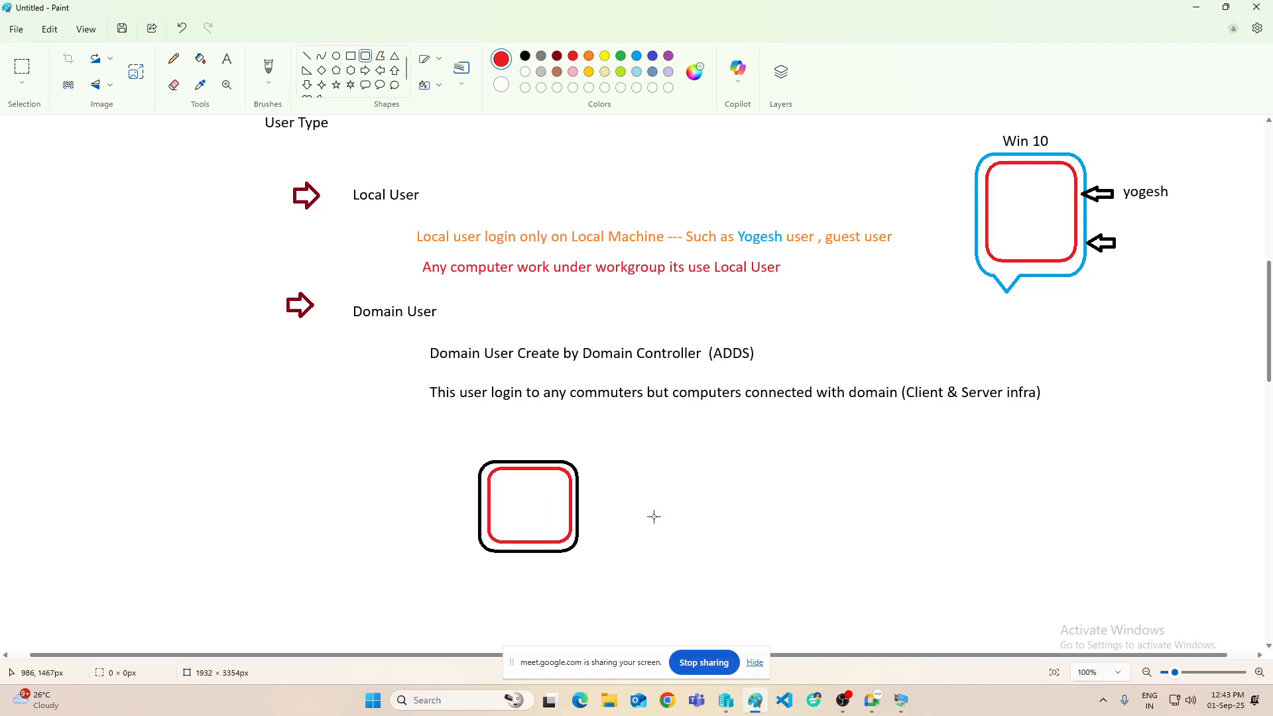
{"action": "left_click", "coordinate": [365, 70]}
{"action": "left_click", "coordinate": [380, 71]}
{"action": "left_click_drag", "start_coordinate": [482, 478], "coordinate": [442, 494]}
- Add black setup text: 'Install O/S server 2016', 'install ADDS & DNS', 'Create User'
{"action": "left_click", "coordinate": [228, 58]}
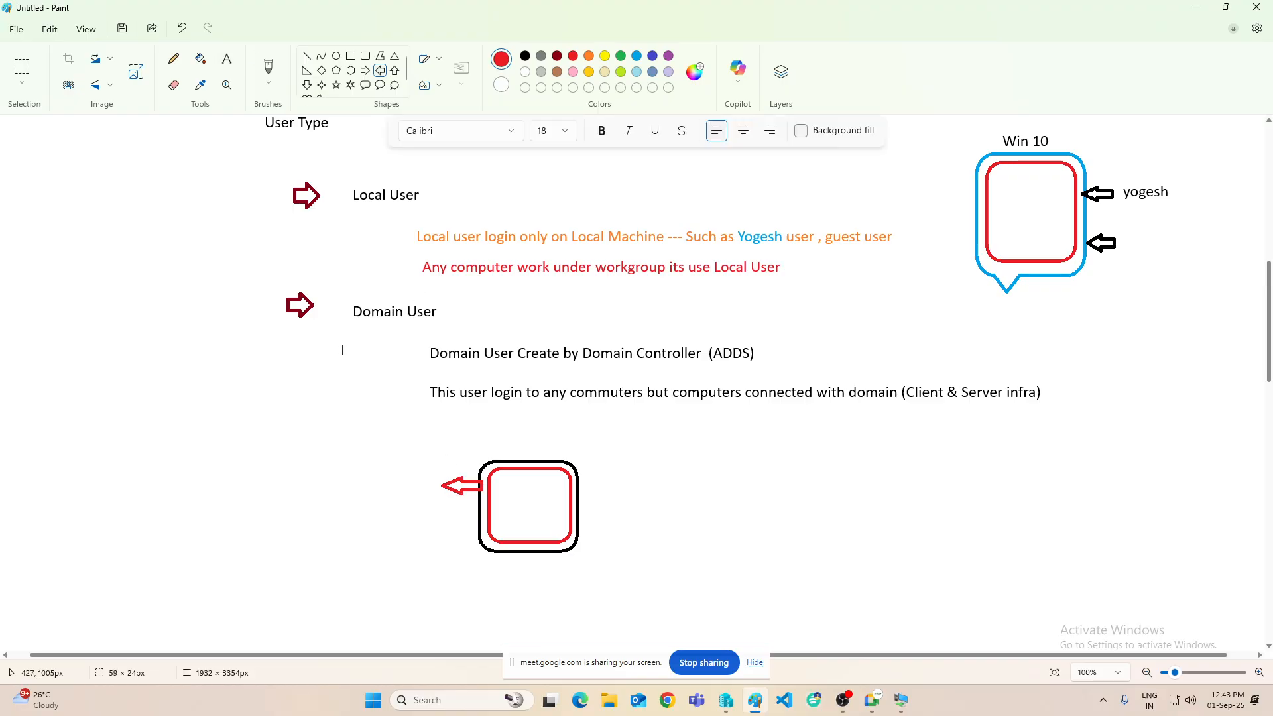
{"action": "left_click", "coordinate": [334, 477]}
{"action": "type", "text": "In"}
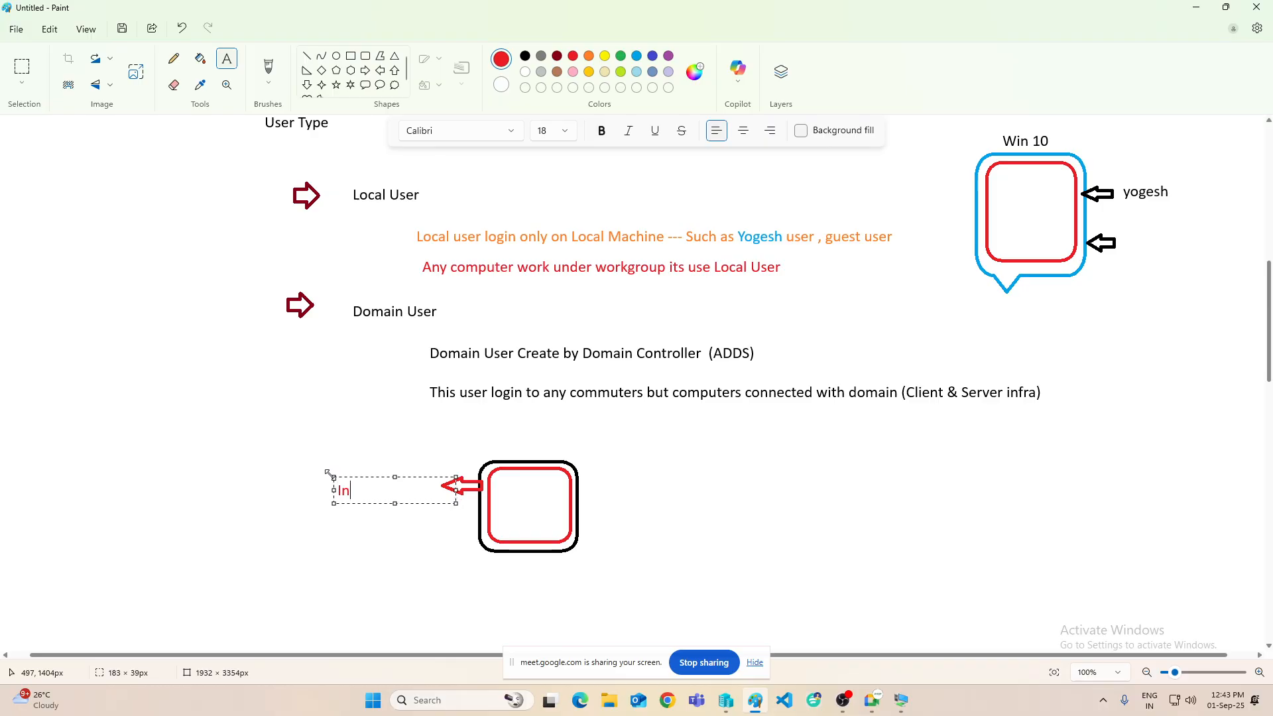
{"action": "type", "text": "stall O/S server 2016"}
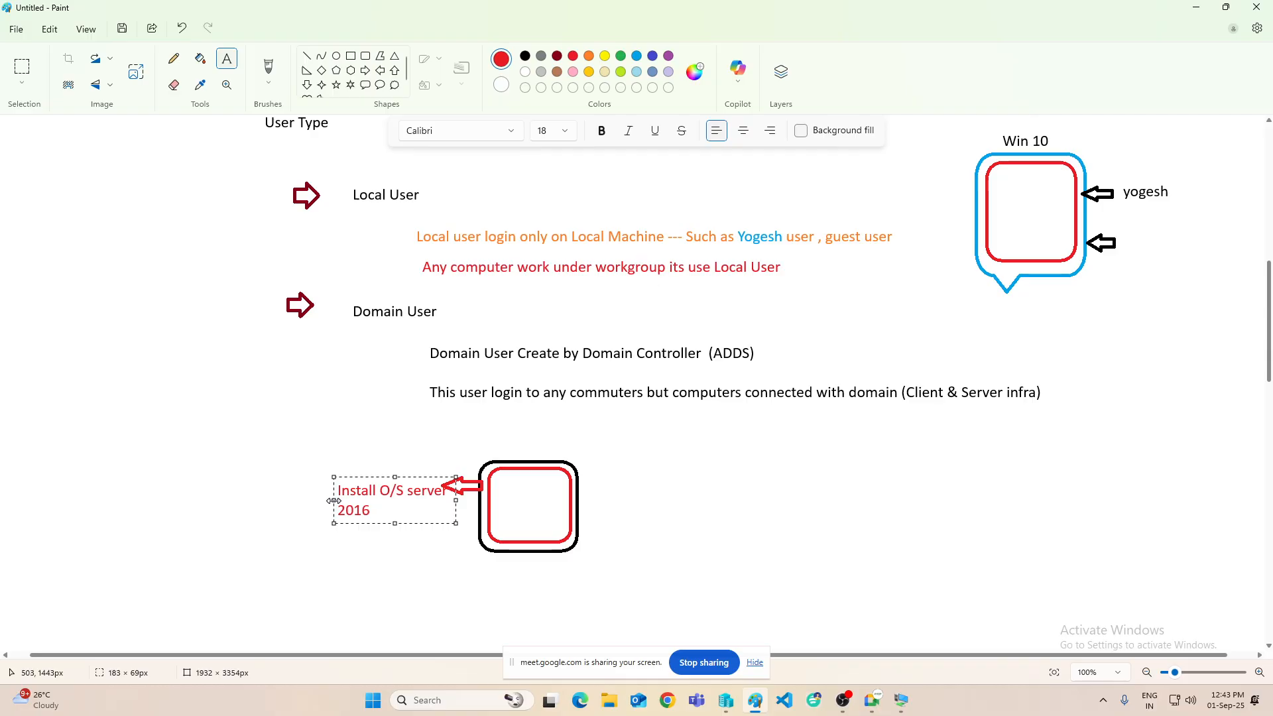
{"action": "left_click_drag", "start_coordinate": [333, 500], "coordinate": [327, 471]}
{"action": "key", "text": "ctrl+a"}
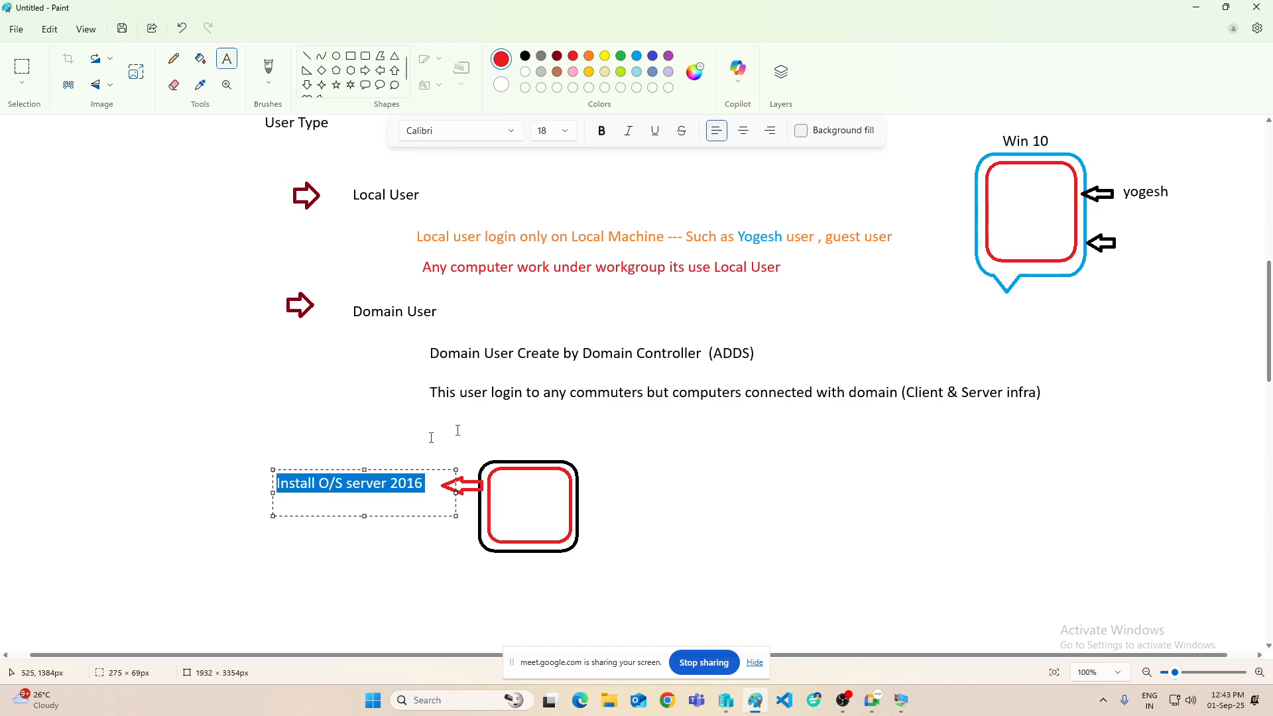
{"action": "left_click", "coordinate": [525, 56]}
{"action": "key", "text": "End"}
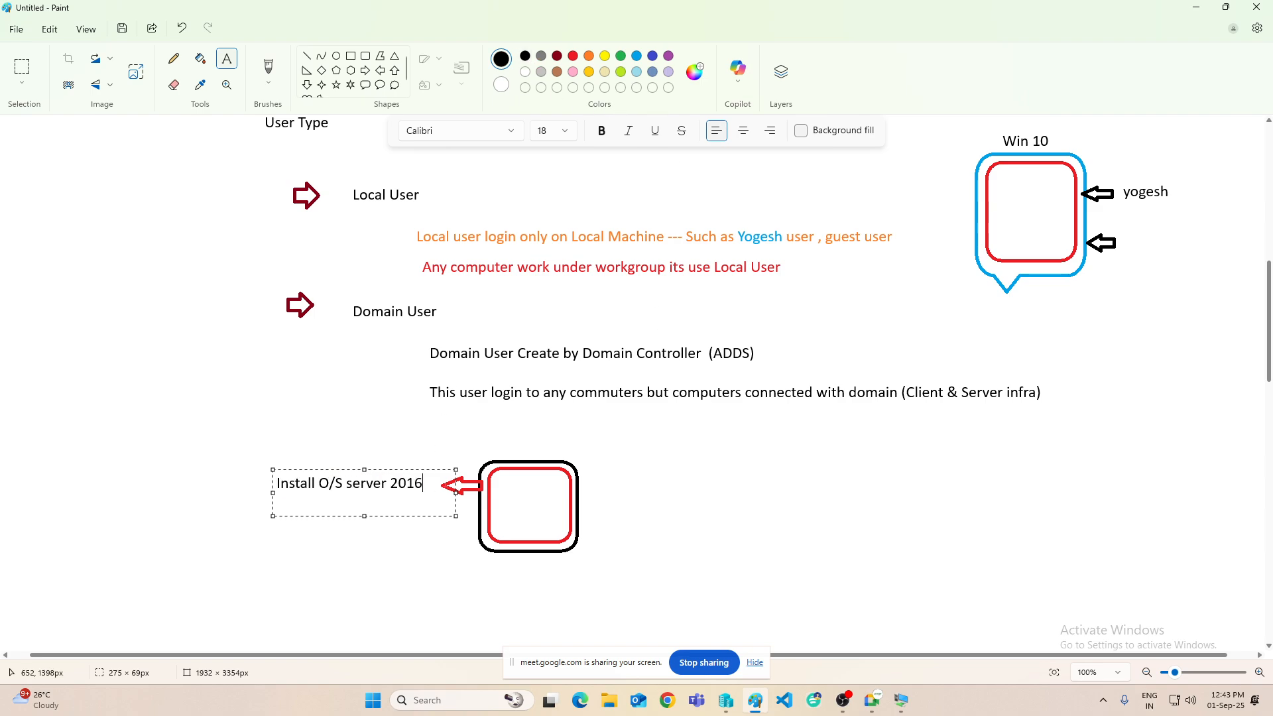
{"action": "type", "text": "install ADDS & "}
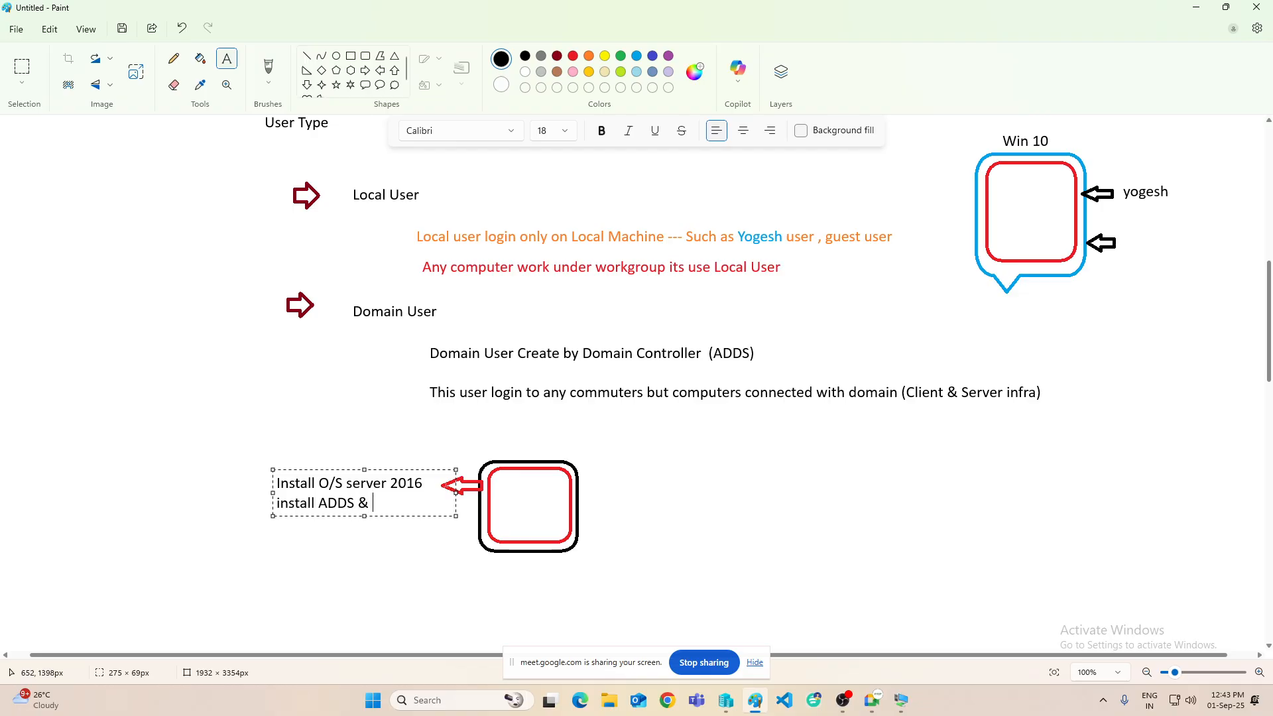
{"action": "type", "text": "DNS"}
{"action": "key", "text": "Return"}
{"action": "type", "text": "Crea"}
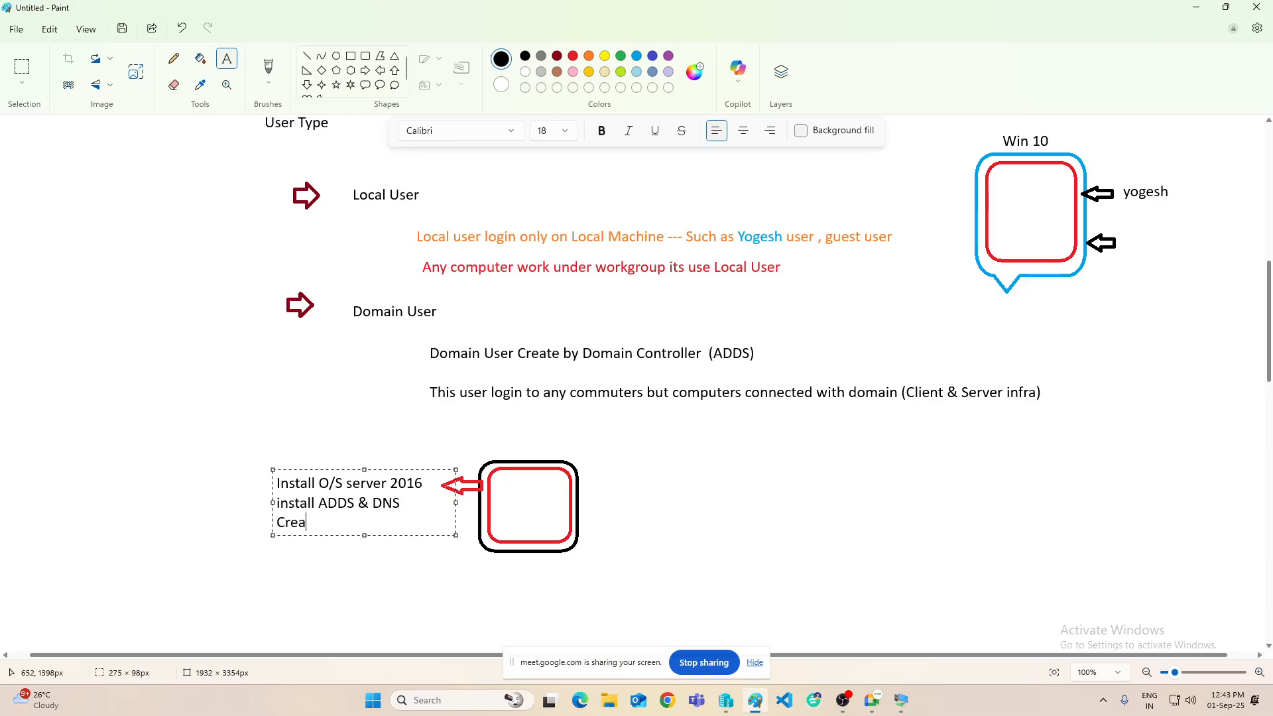
{"action": "type", "text": "te User (Rahul"}
{"action": "left_click", "coordinate": [722, 495]}
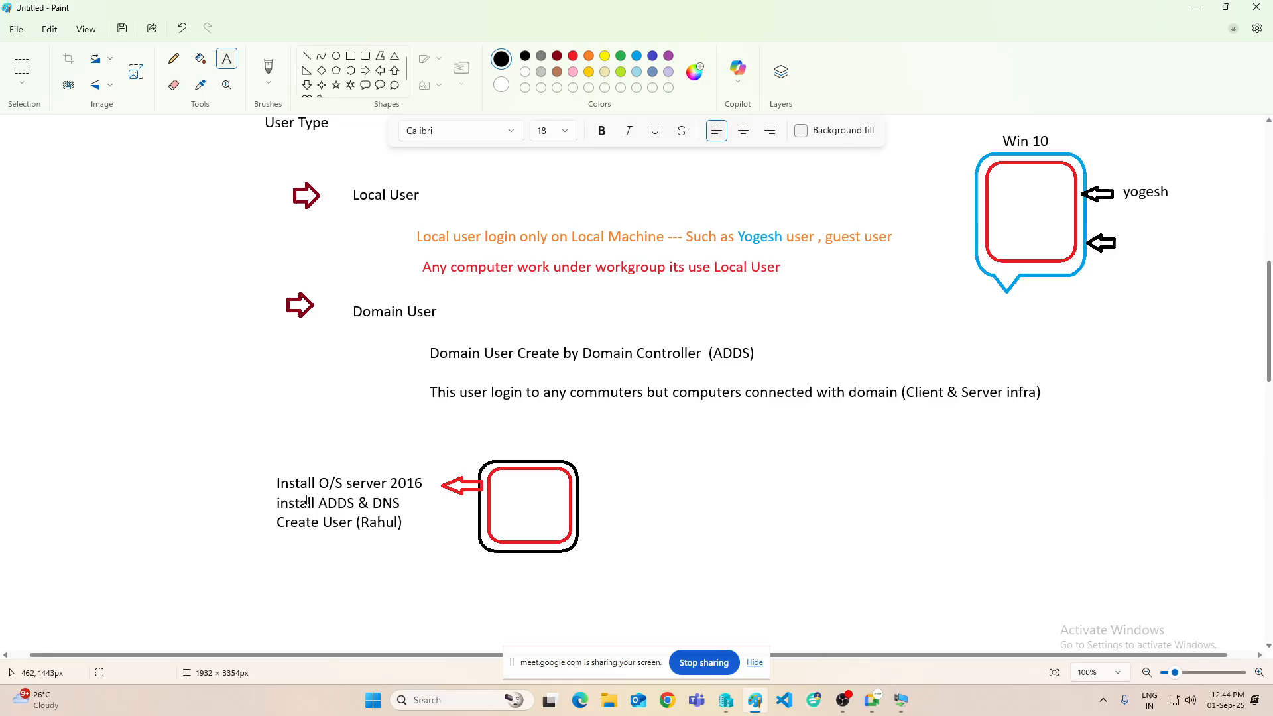
{"action": "left_click", "coordinate": [366, 70]}
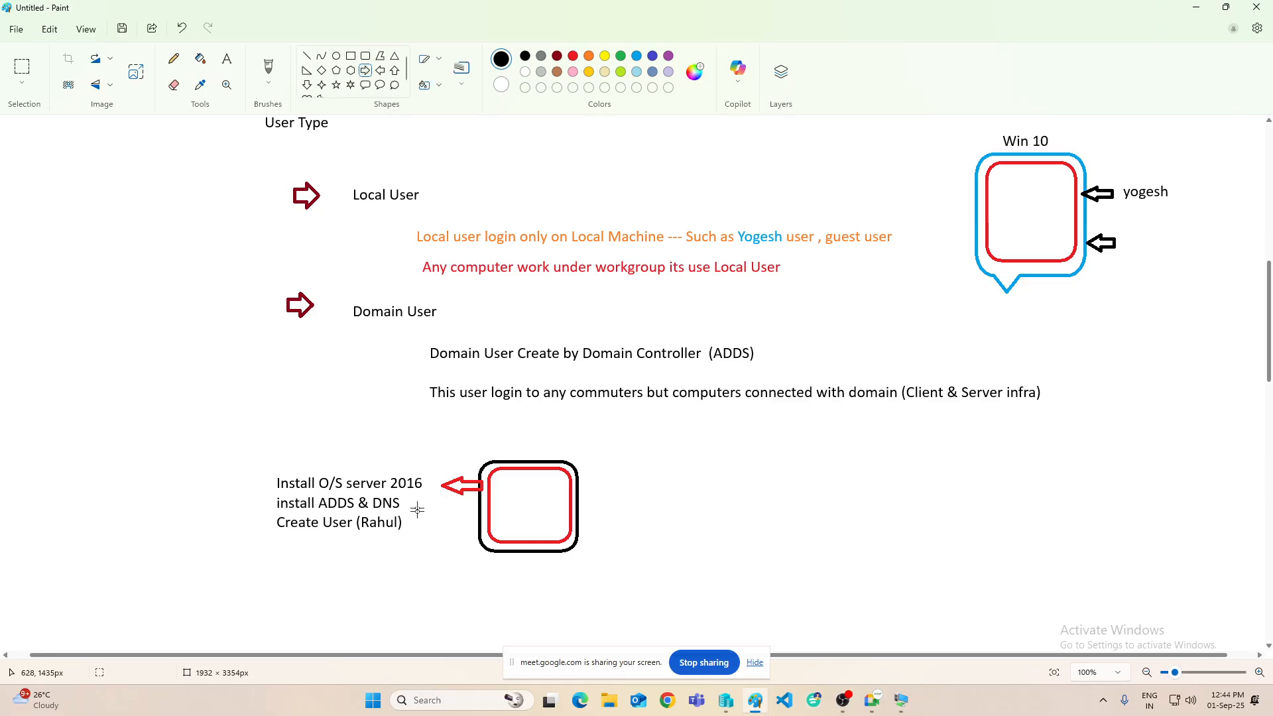
- Draw an arrow toward the server box and label the red box 'Domain iccp.com'
{"action": "left_click_drag", "start_coordinate": [414, 503], "coordinate": [477, 509]}
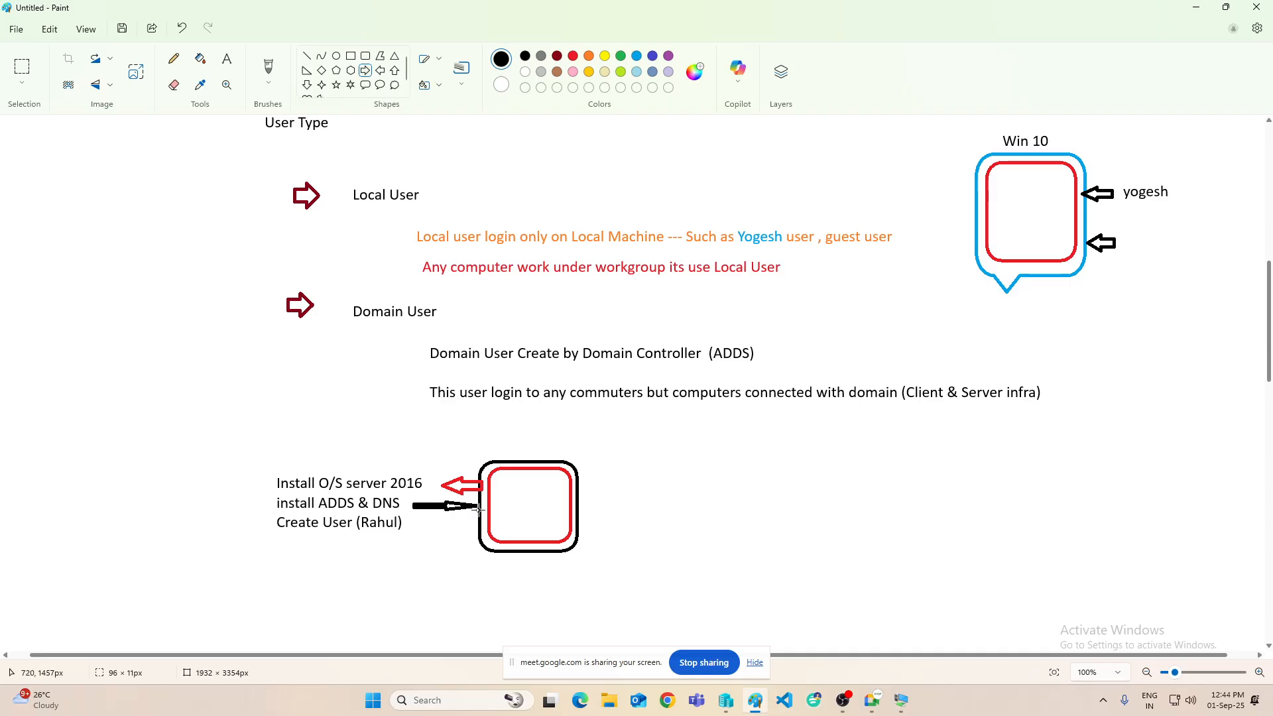
{"action": "left_click", "coordinate": [226, 59]}
{"action": "left_click", "coordinate": [505, 504]}
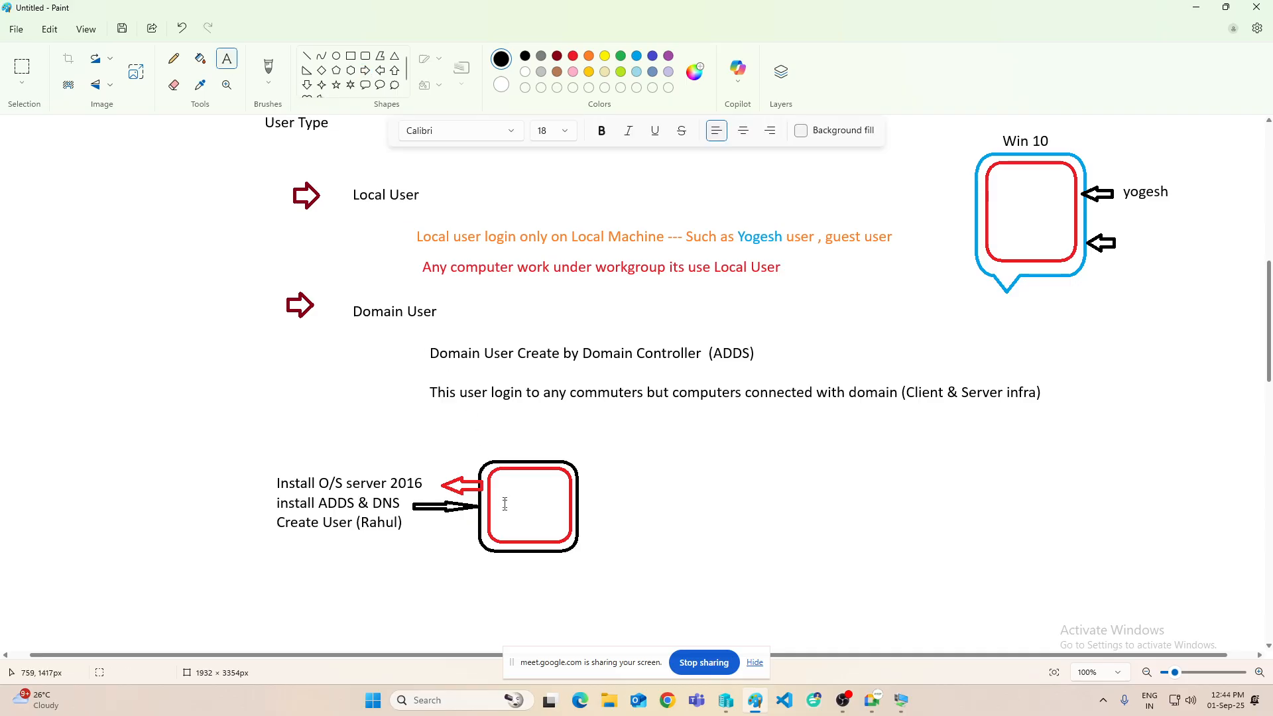
{"action": "left_click", "coordinate": [497, 482]}
{"action": "type", "text": "Domain"}
{"action": "key", "text": "Return"}
{"action": "type", "text": "iccp.com"}
{"action": "left_click", "coordinate": [776, 476]}
- Draw a vertical line right of the domain box captioned 'Network'
{"action": "left_click", "coordinate": [306, 55]}
{"action": "left_click_drag", "start_coordinate": [698, 434], "coordinate": [696, 577]}
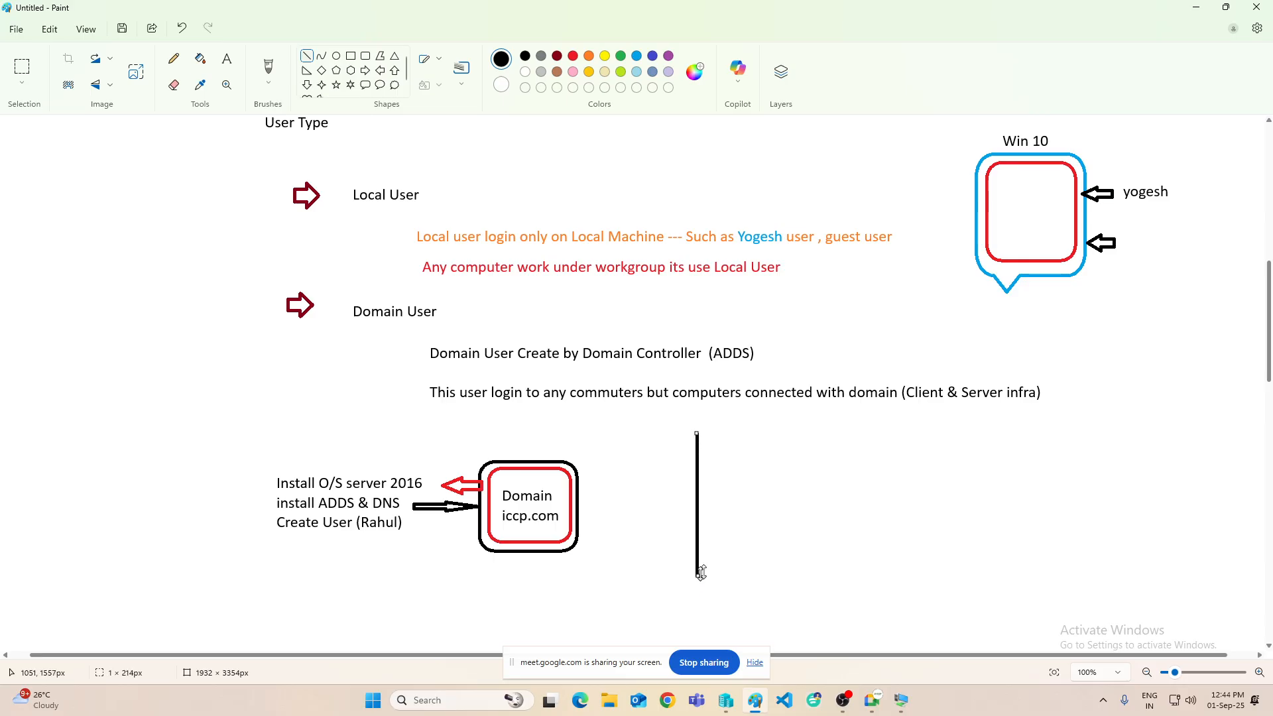
{"action": "left_click", "coordinate": [226, 58]}
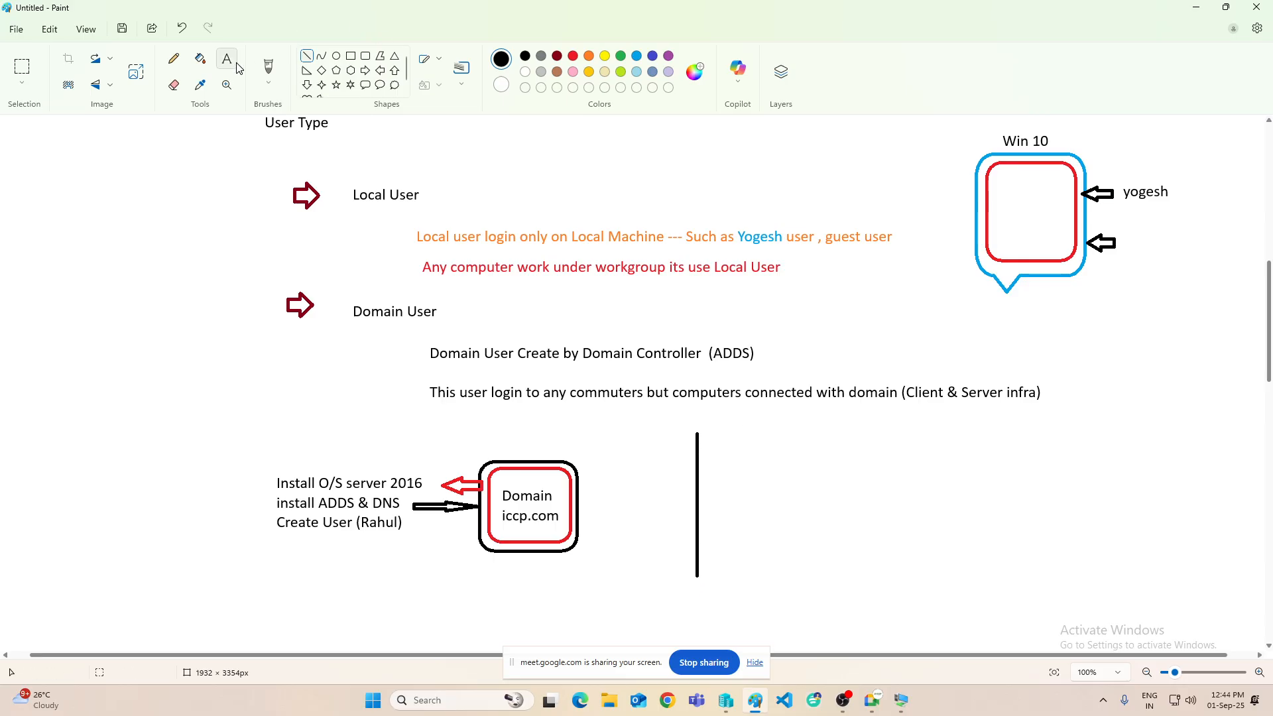
{"action": "left_click", "coordinate": [682, 586]}
{"action": "type", "text": "Netw"}
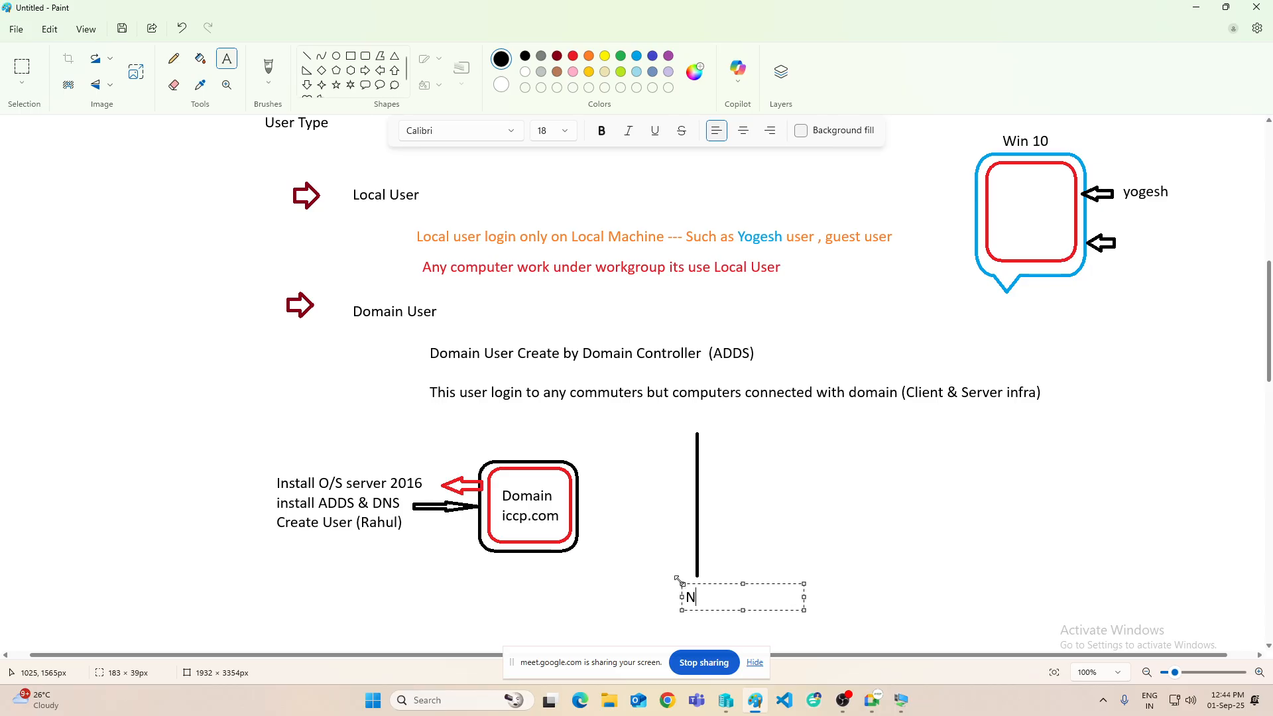
{"action": "type", "text": "ork"}
{"action": "scroll", "coordinate": [813, 523], "scroll_direction": "up", "scroll_amount": 1}
{"action": "scroll", "coordinate": [846, 471], "scroll_direction": "down", "scroll_amount": 2}
{"action": "left_click", "coordinate": [866, 421]}
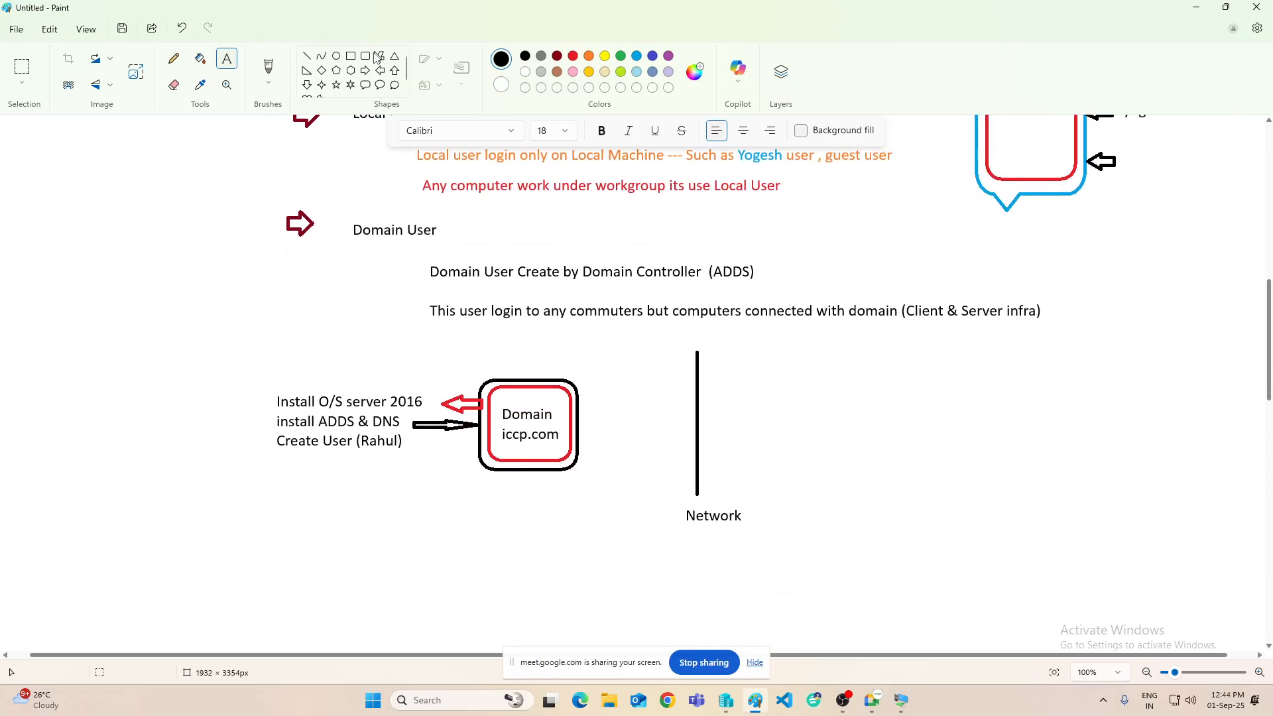
- Draw two brown rounded callout boxes, one above the other, right of the Network line
{"action": "left_click", "coordinate": [365, 85]}
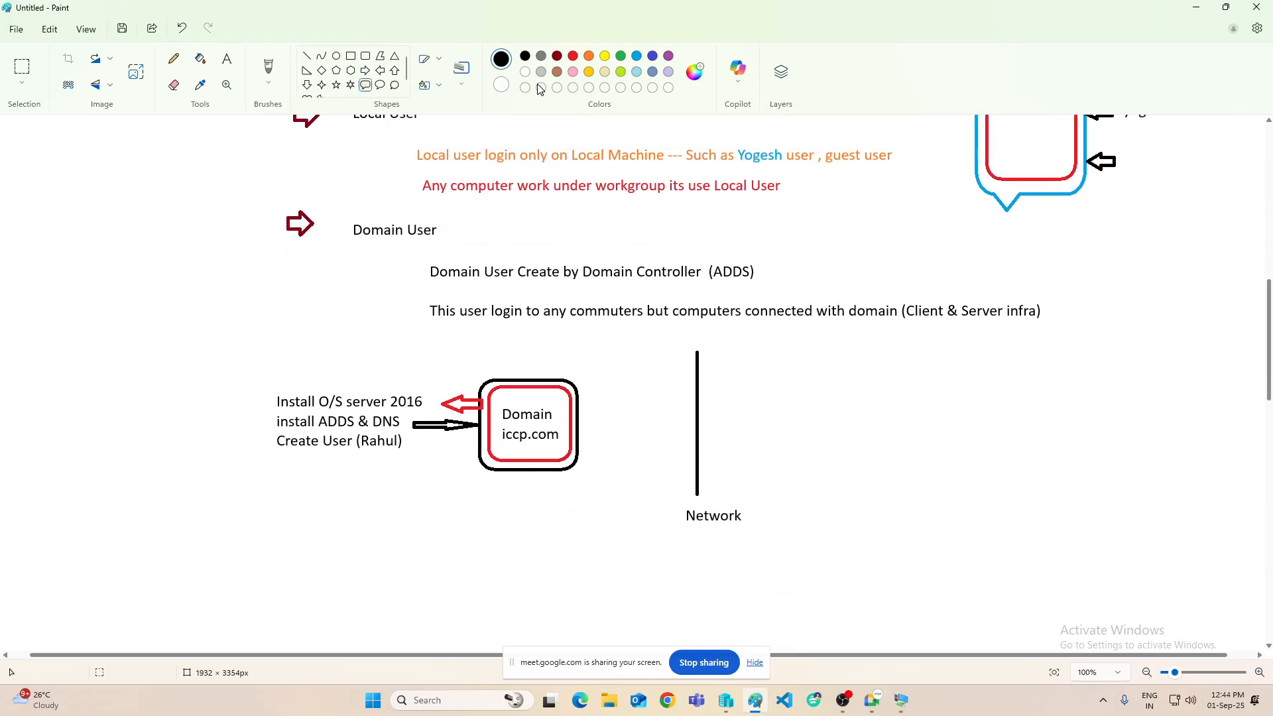
{"action": "left_click", "coordinate": [557, 72]}
{"action": "left_click_drag", "start_coordinate": [838, 339], "coordinate": [904, 411]}
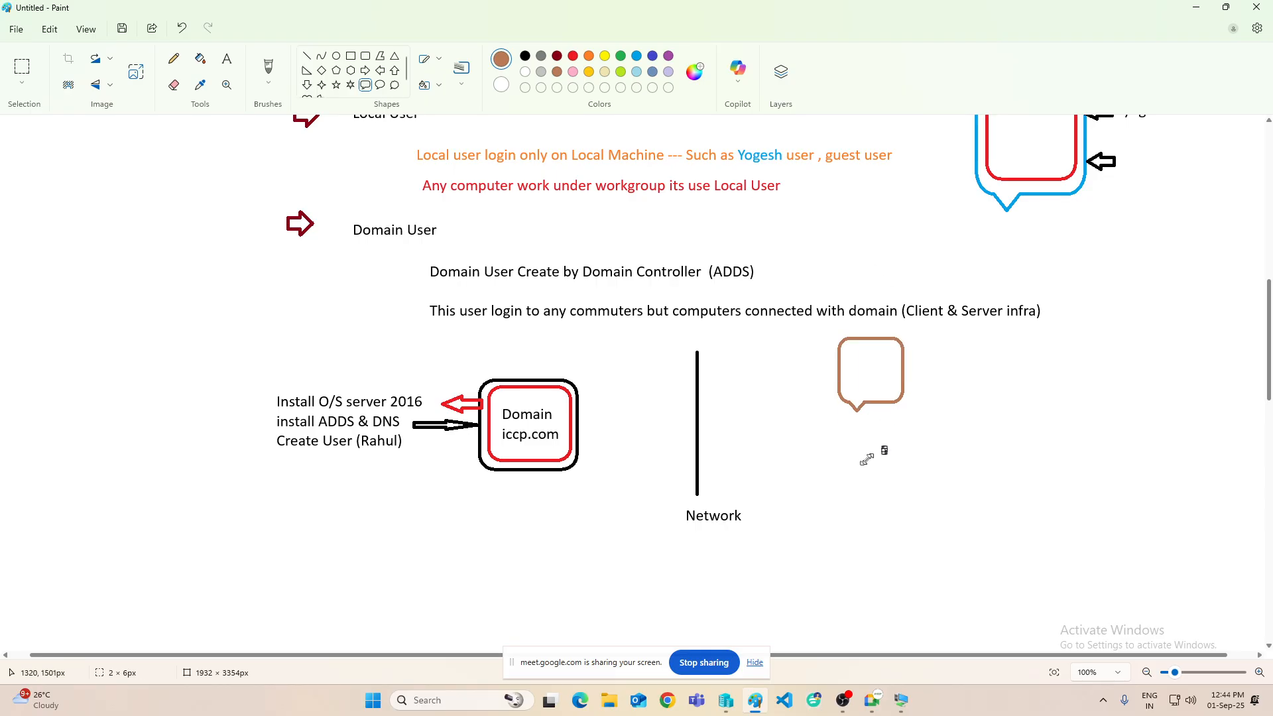
{"action": "left_click_drag", "start_coordinate": [840, 440], "coordinate": [901, 515]}
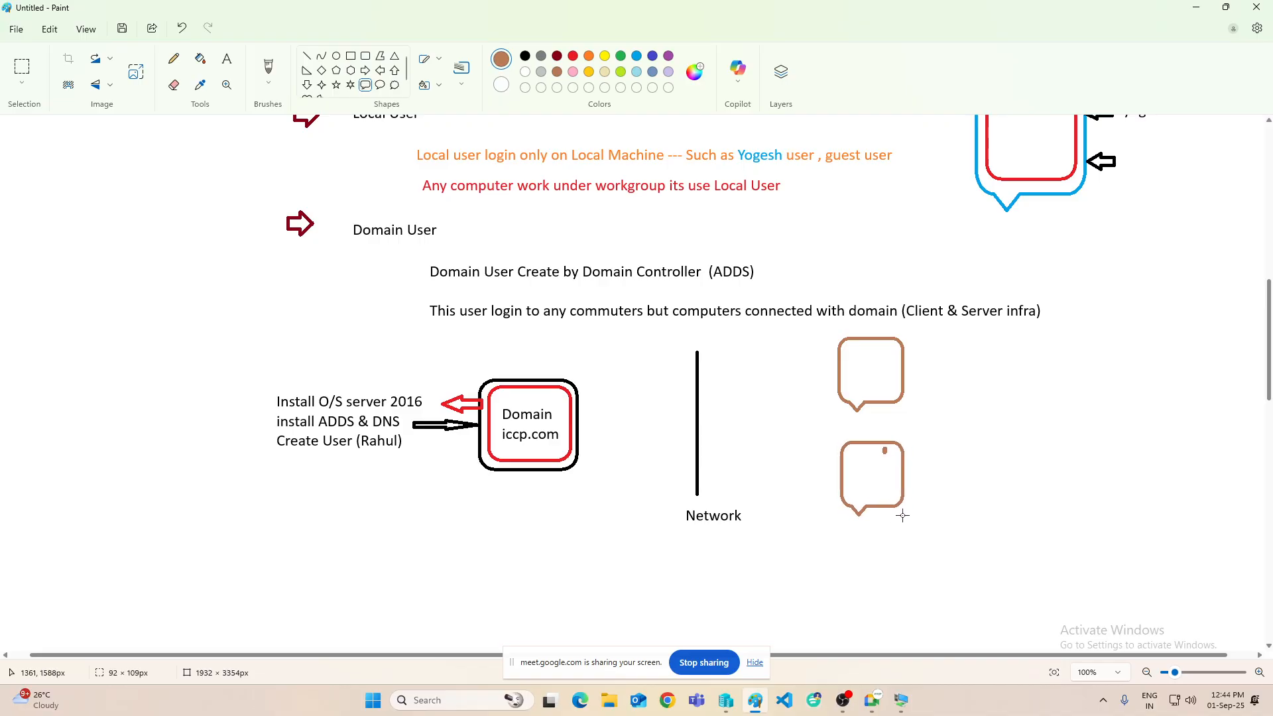
{"action": "left_click", "coordinate": [305, 57]}
{"action": "left_click", "coordinate": [525, 56]}
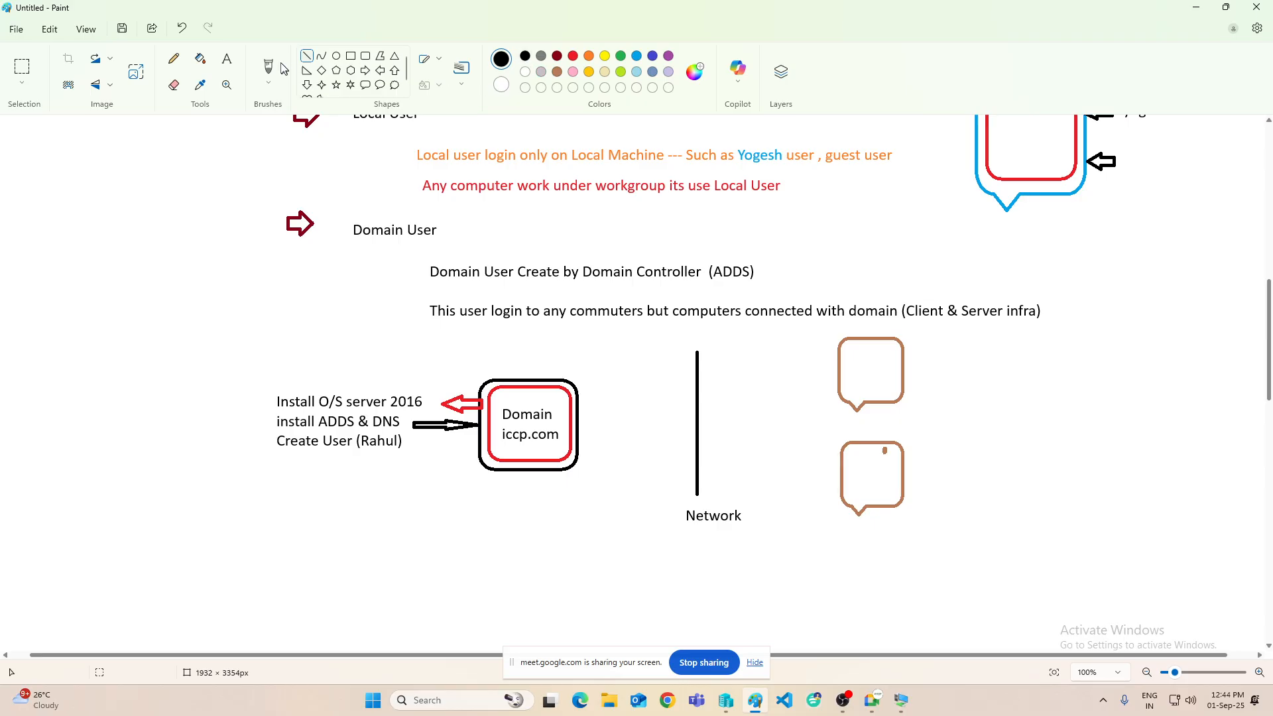
- Label the top callout 'Sales' and the lower one 'HR'
{"action": "left_click", "coordinate": [226, 58]}
{"action": "left_click", "coordinate": [827, 347]}
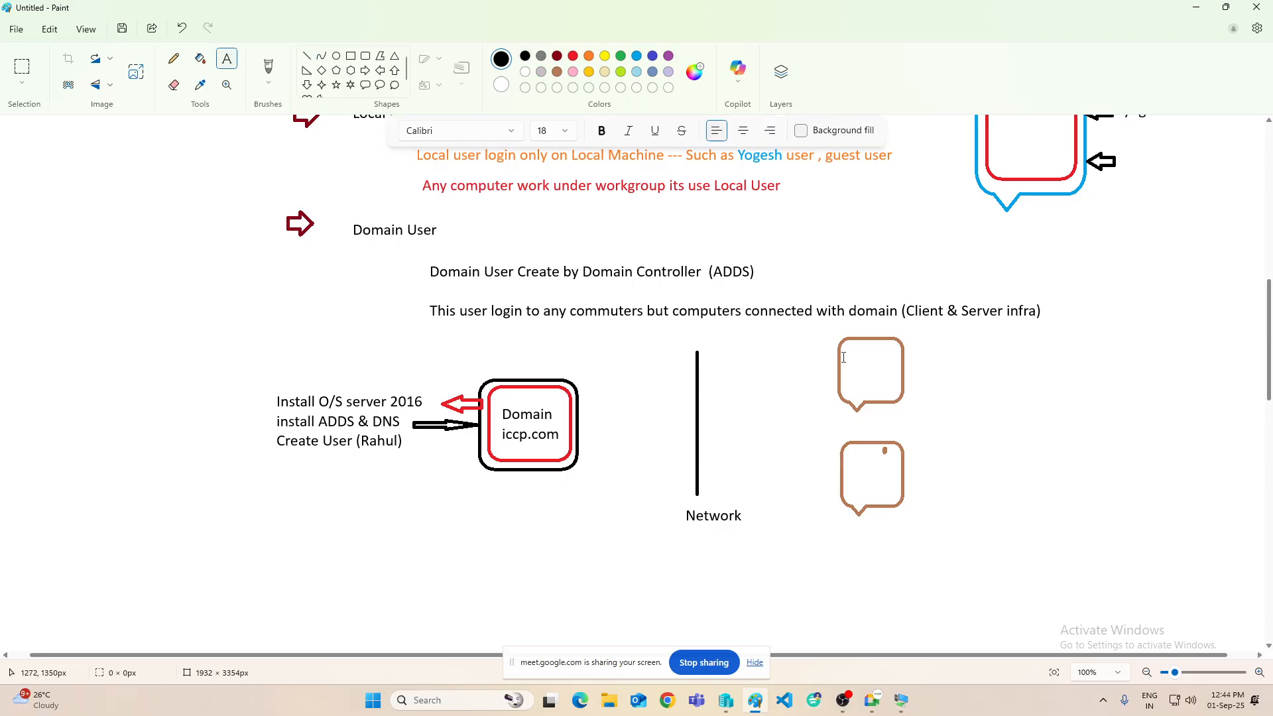
{"action": "left_click", "coordinate": [844, 357]}
{"action": "type", "text": "develo"}
{"action": "key", "text": "BackSpace"}
{"action": "key", "text": "BackSpace"}
{"action": "key", "text": "BackSpace"}
{"action": "key", "text": "BackSpace"}
{"action": "key", "text": "BackSpace"}
{"action": "key", "text": "BackSpace"}
{"action": "type", "text": "Sal"}
{"action": "left_click", "coordinate": [849, 459]}
{"action": "left_click", "coordinate": [849, 456]}
{"action": "type", "text": "HR"}
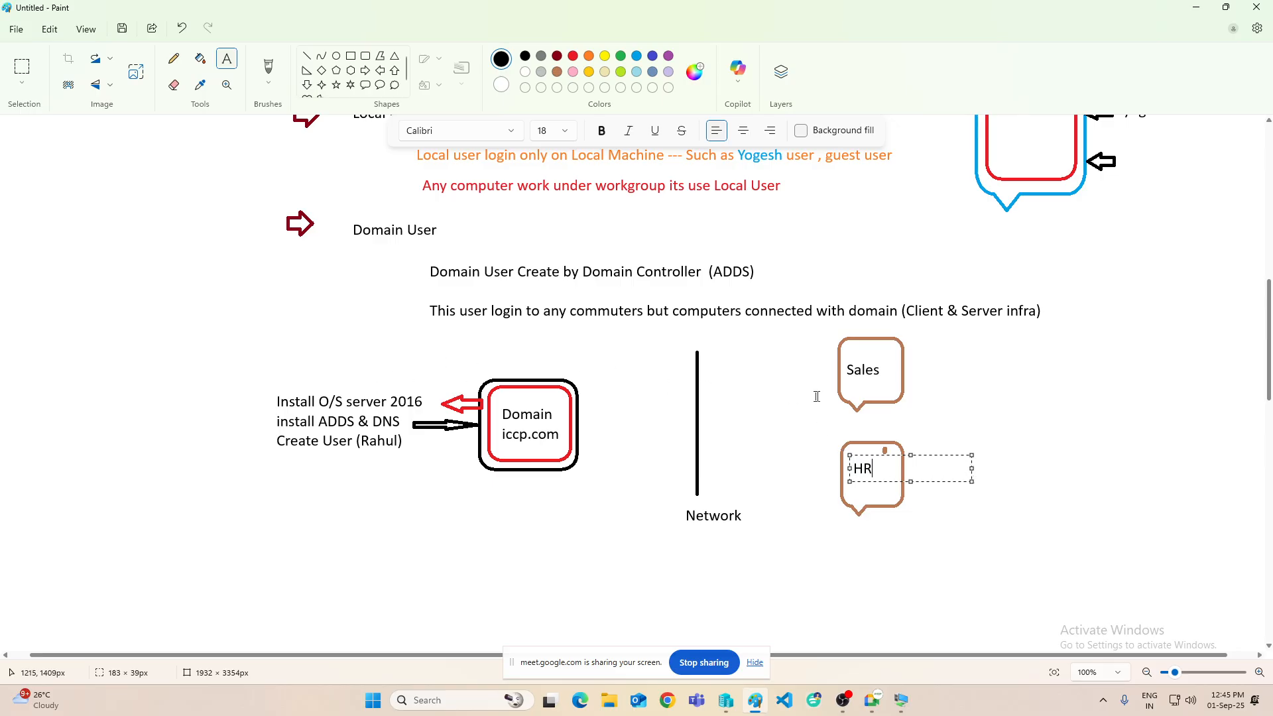
{"action": "left_click", "coordinate": [818, 396]}
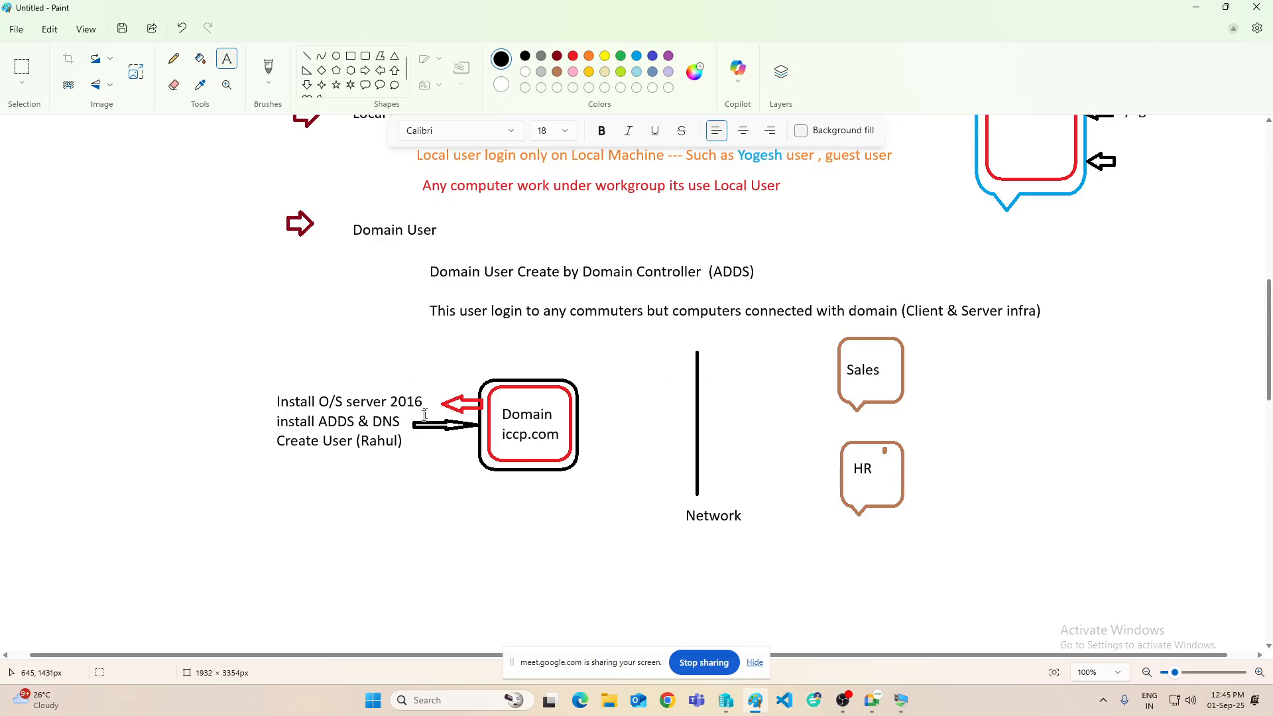
- Draw black lines joining the Network line to Sales, HR and the Domain box
{"action": "left_click", "coordinate": [307, 56]}
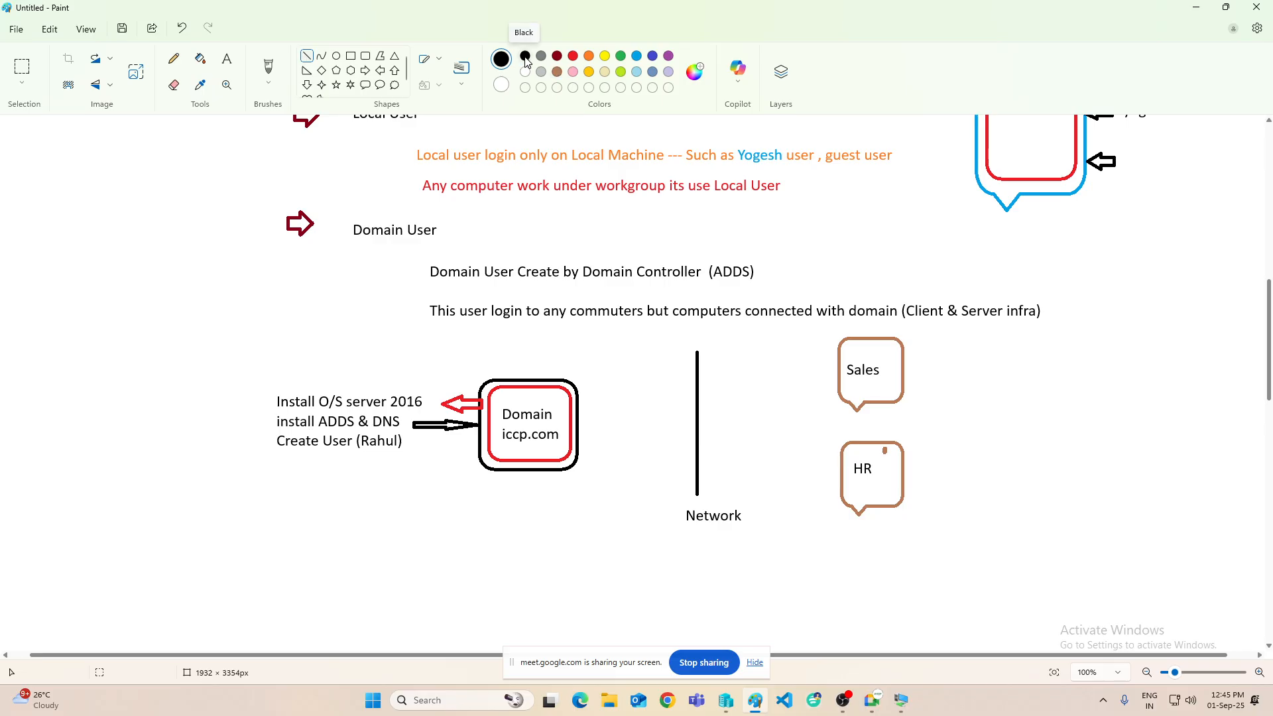
{"action": "left_click_drag", "start_coordinate": [697, 413], "coordinate": [841, 360]}
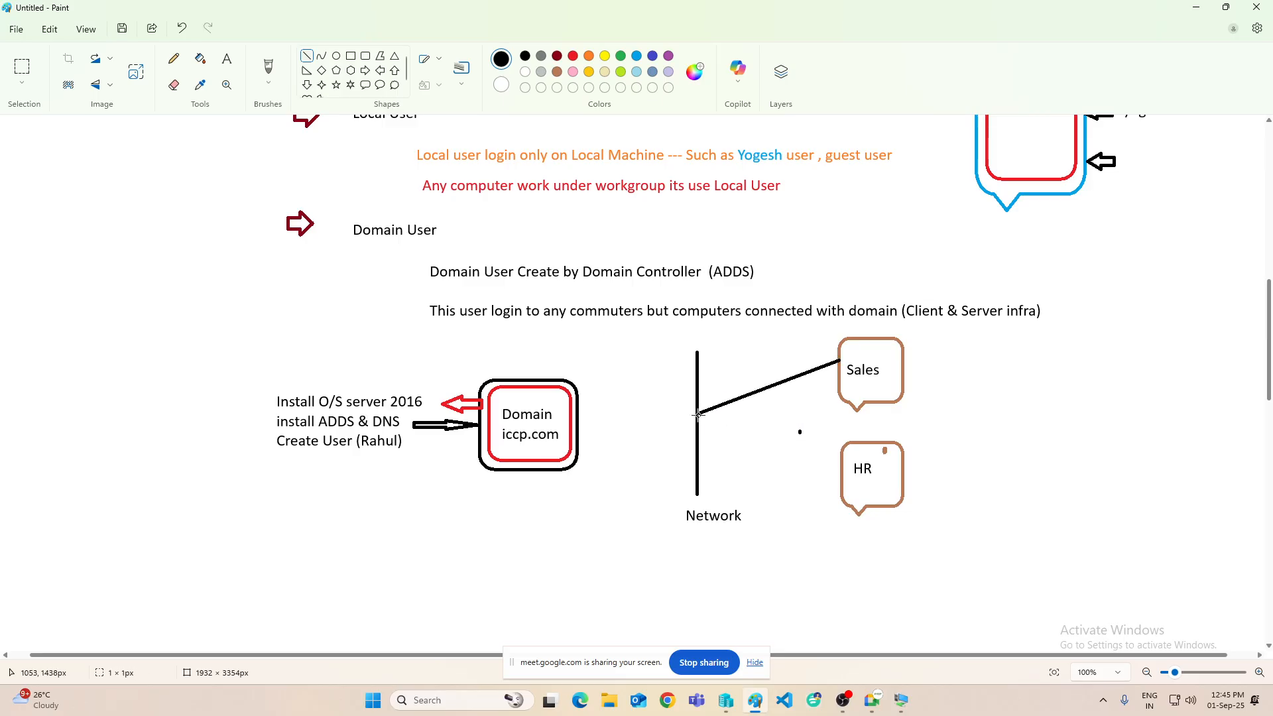
{"action": "left_click_drag", "start_coordinate": [697, 413], "coordinate": [842, 488]}
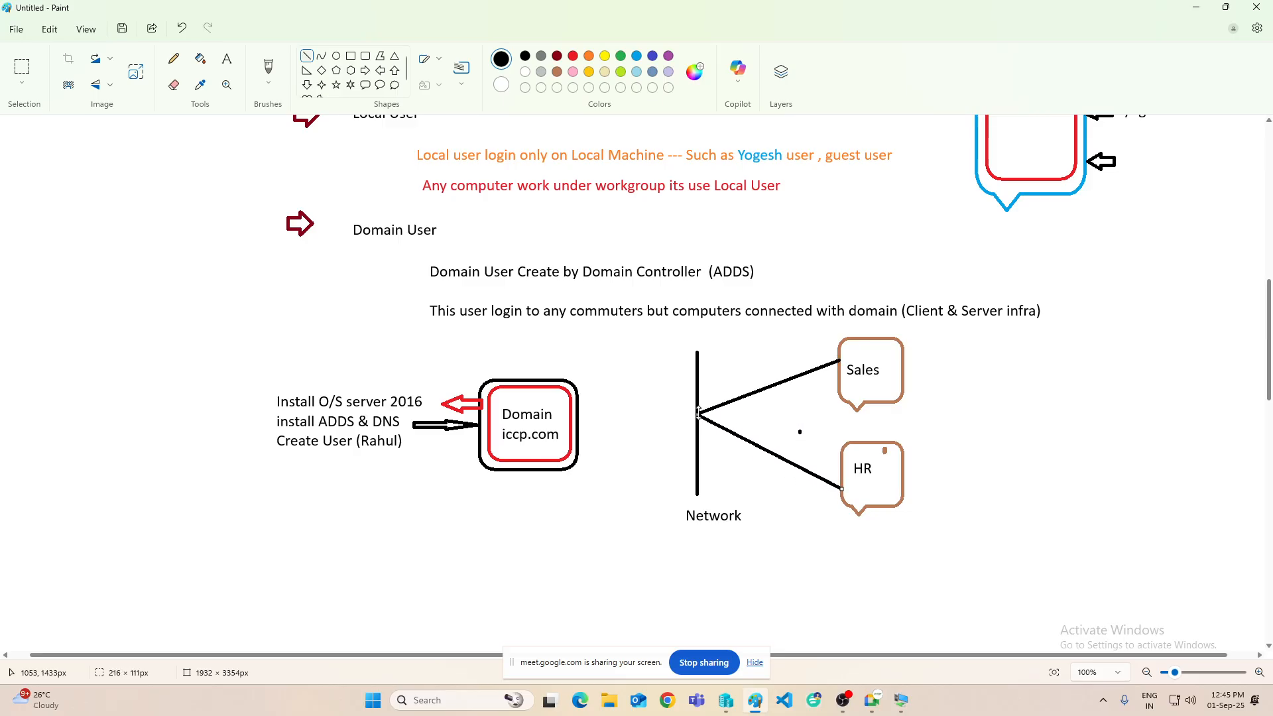
{"action": "left_click", "coordinate": [692, 430]}
{"action": "left_click_drag", "start_coordinate": [697, 416], "coordinate": [577, 435]}
- Add purple labels 10.0.0.0/24 for the network and 10.0.0.1 for the domain server
{"action": "left_click", "coordinate": [599, 493]}
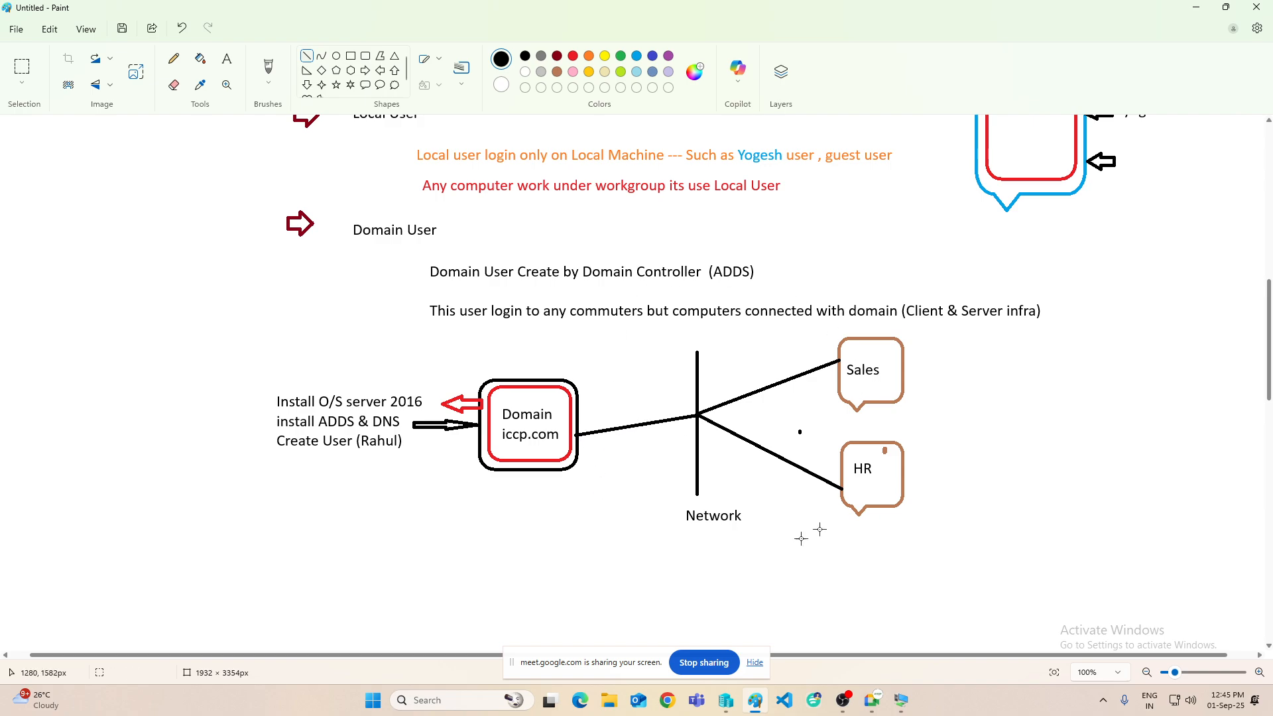
{"action": "left_click", "coordinate": [227, 62]}
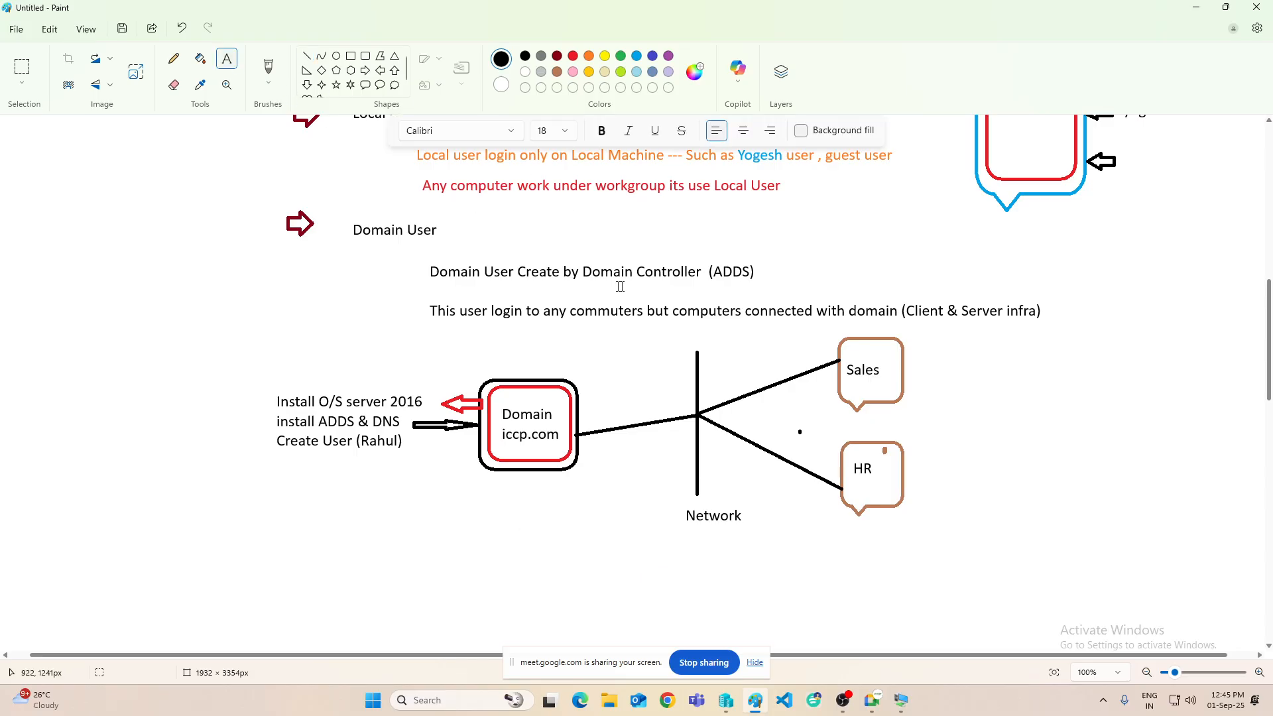
{"action": "left_click", "coordinate": [658, 330]}
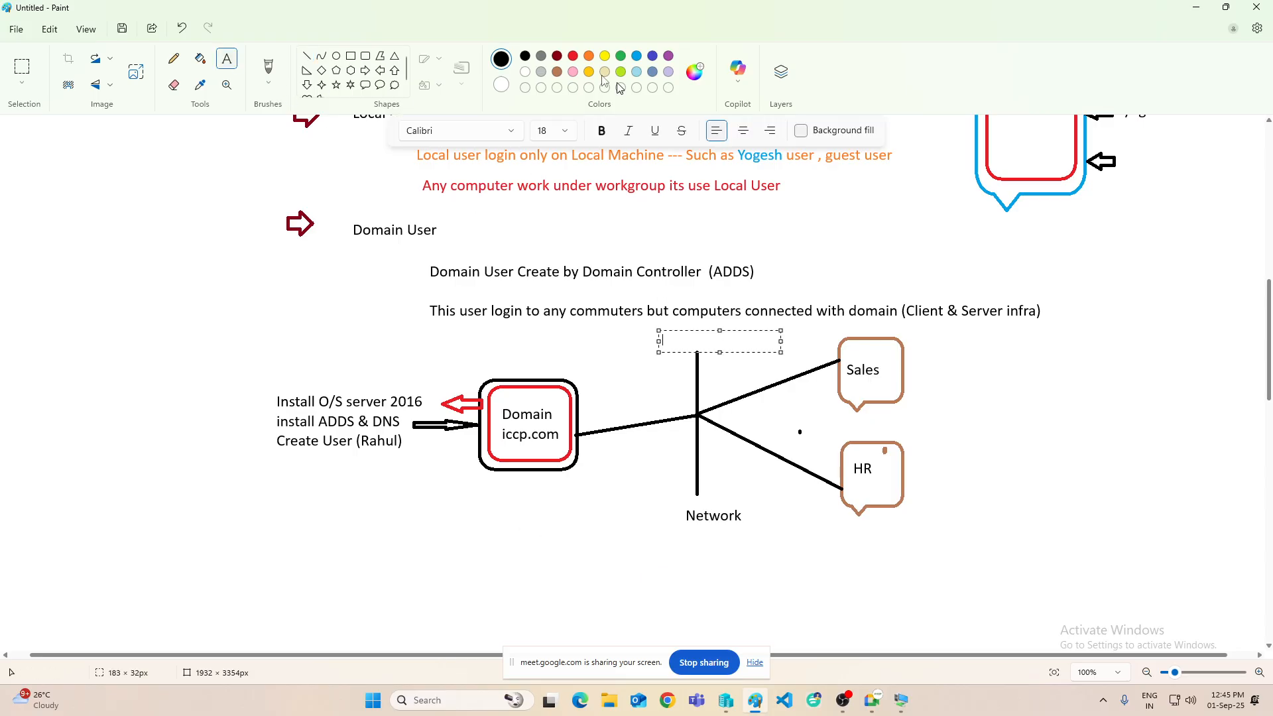
{"action": "left_click", "coordinate": [669, 56]}
{"action": "type", "text": "10.0.0.0/24"}
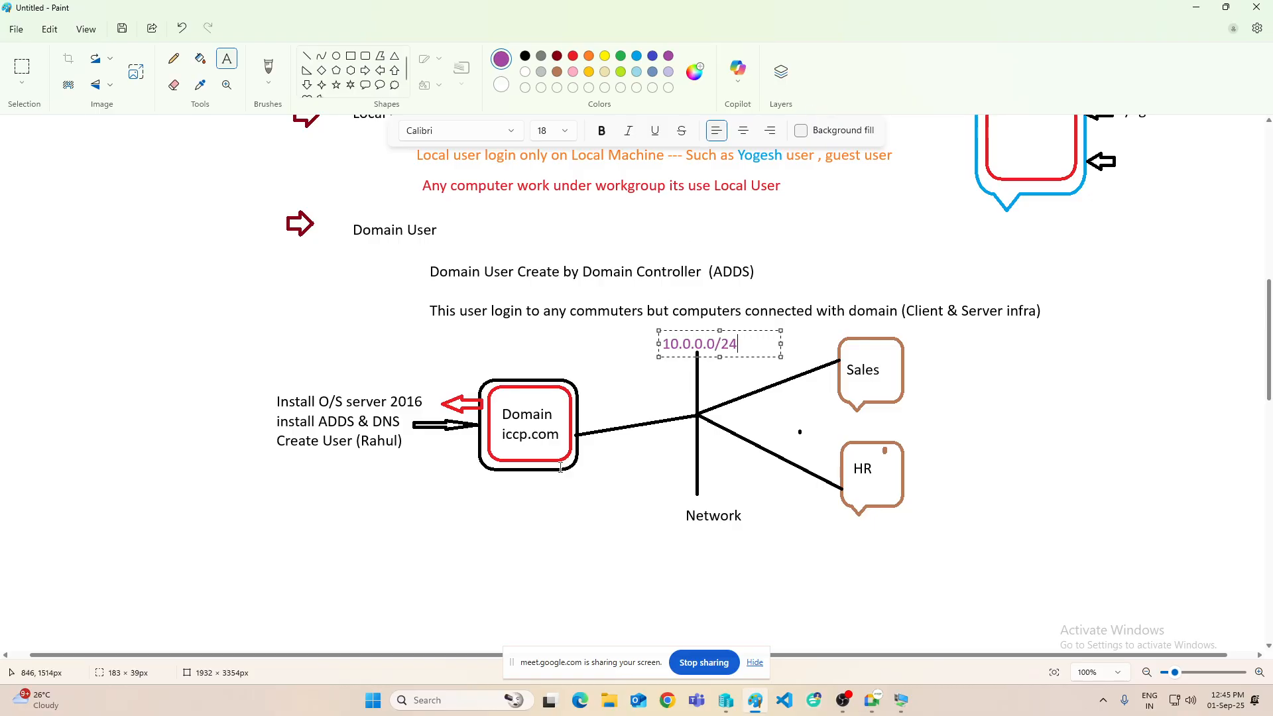
{"action": "left_click", "coordinate": [537, 494]}
{"action": "left_click", "coordinate": [492, 484]}
{"action": "type", "text": "10.0.0.1"}
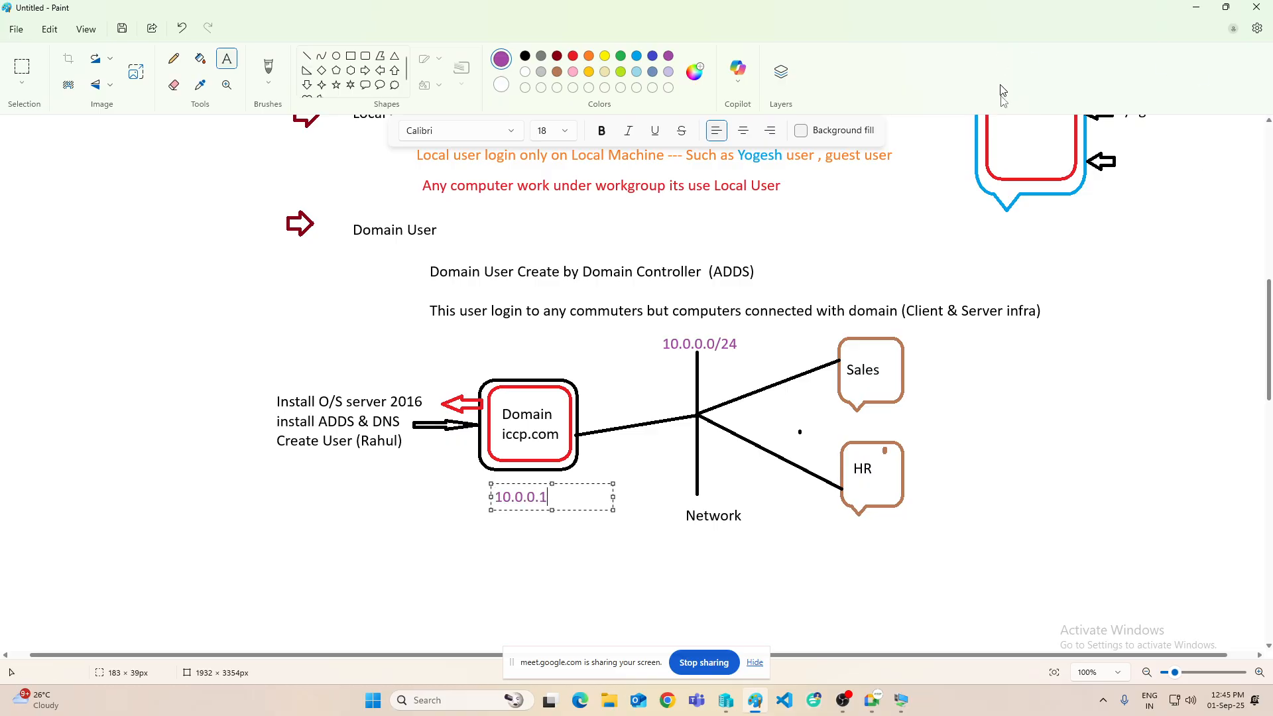
{"action": "left_click", "coordinate": [918, 345]}
- Label Sales 10.0.0.2 and HR 10.0.0.3, each with DNS 10.0.0.1
{"action": "left_click", "coordinate": [918, 344]}
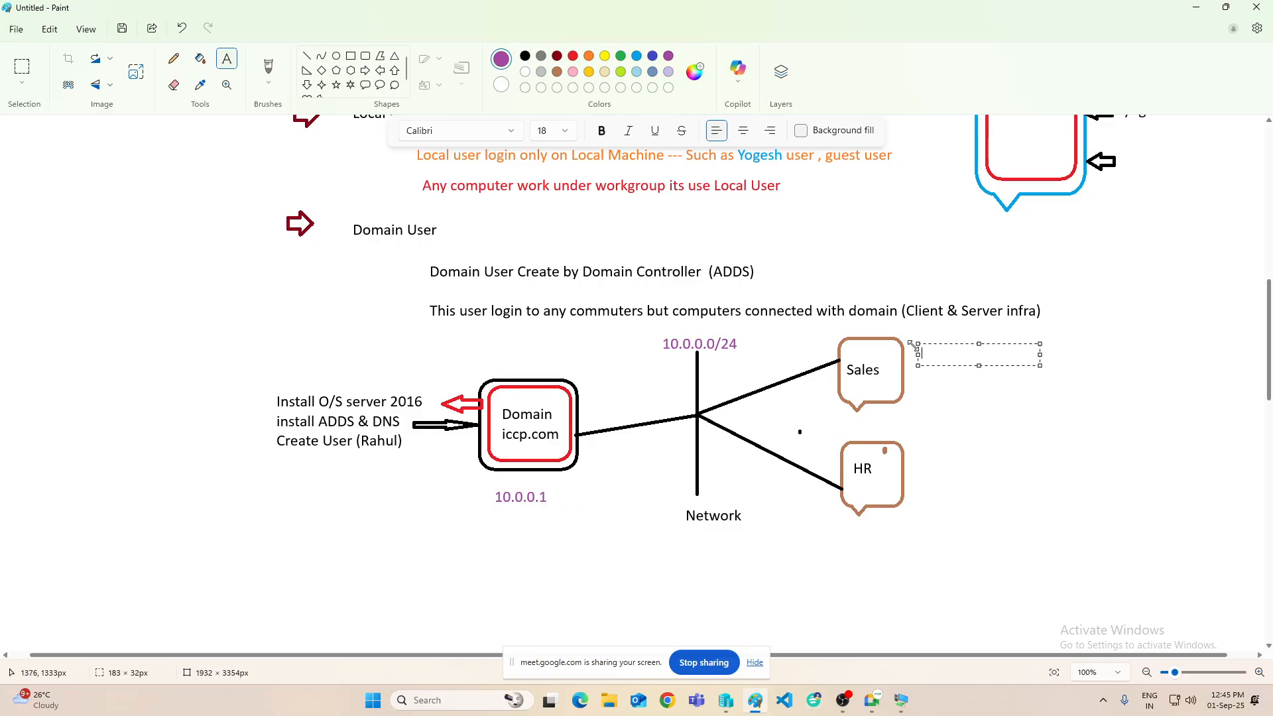
{"action": "type", "text": "10.0.0.2"}
{"action": "key", "text": "Return"}
{"action": "key", "text": "Return"}
{"action": "key", "text": "Return"}
{"action": "key", "text": "Return"}
{"action": "key", "text": "Return"}
{"action": "key", "text": "Return"}
{"action": "type", "text": "10.0.0.3"}
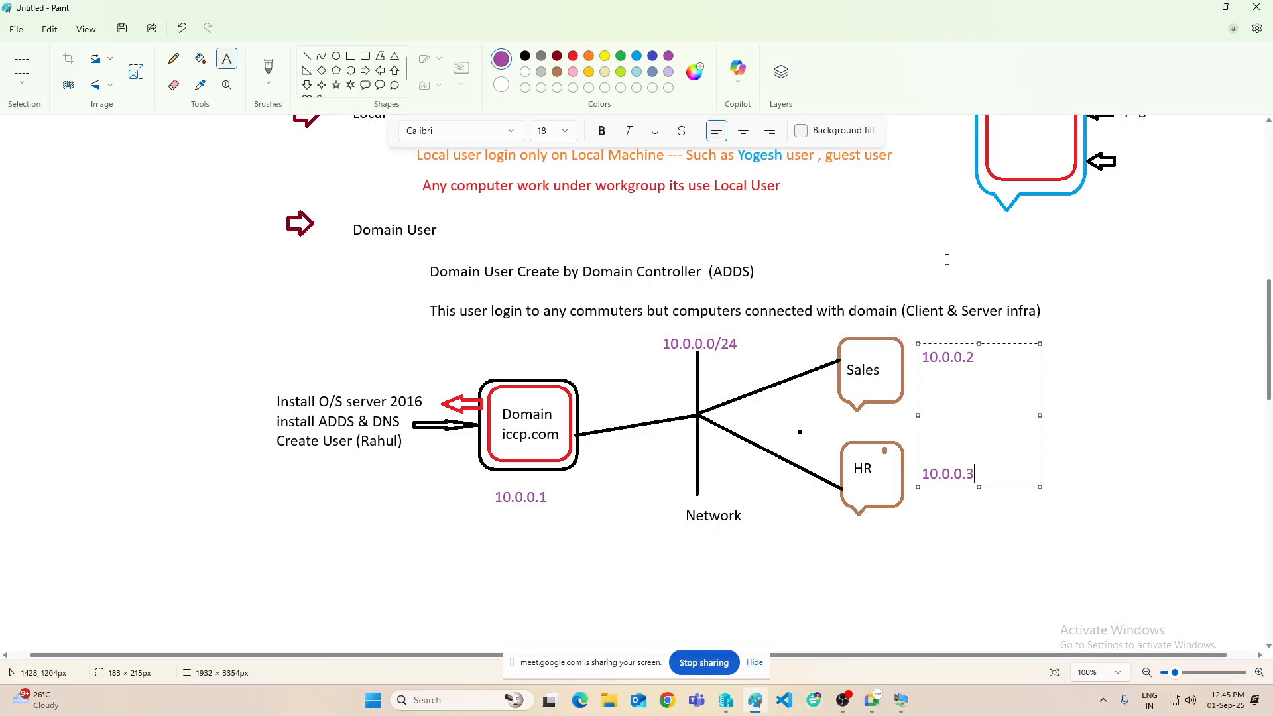
{"action": "left_click", "coordinate": [538, 557]}
{"action": "left_click", "coordinate": [925, 373]}
{"action": "type", "text": "DN"}
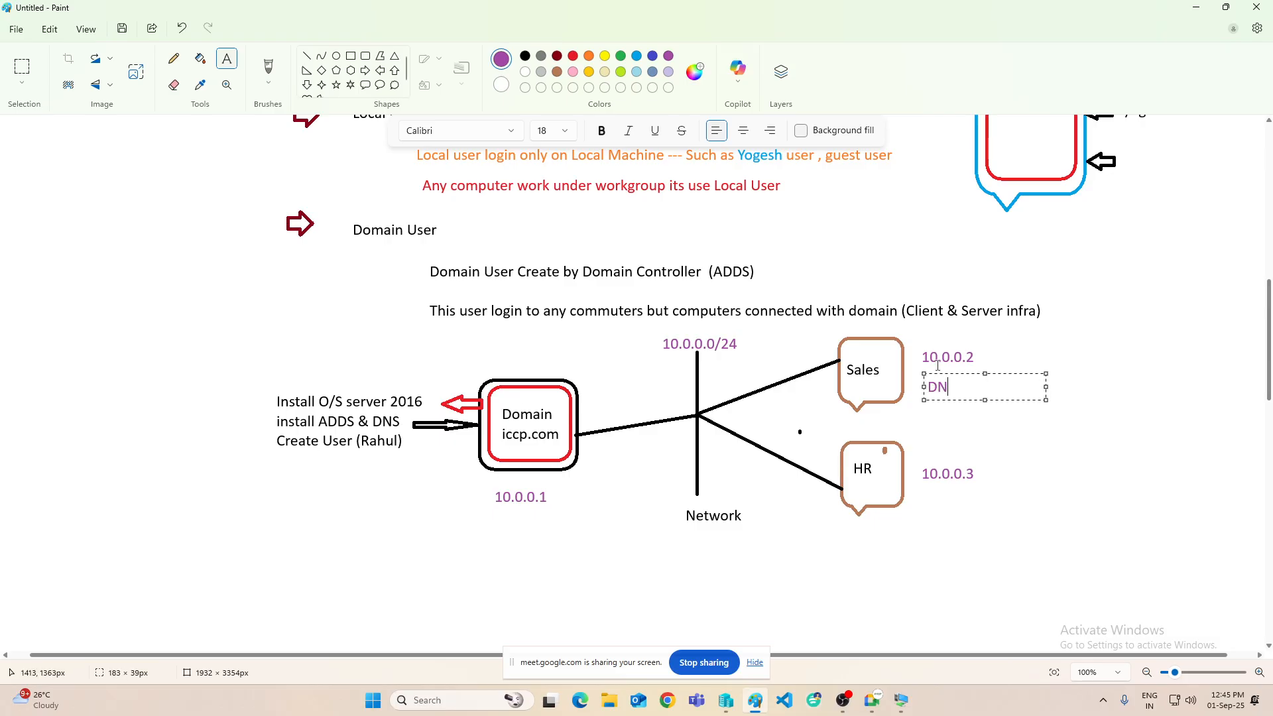
{"action": "type", "text": "S 10.0.0.1"}
{"action": "left_click", "coordinate": [926, 490]}
{"action": "left_click", "coordinate": [925, 490]}
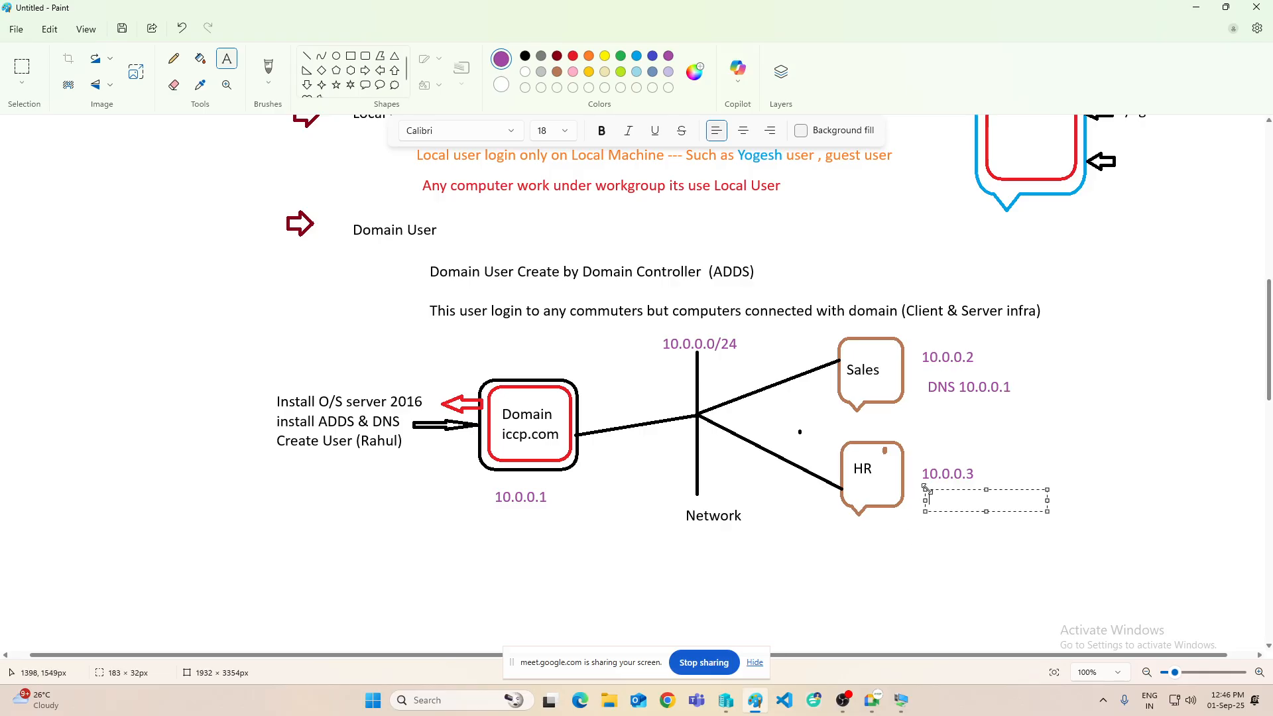
{"action": "type", "text": "DNS :- 10.0.0.1"}
{"action": "left_click", "coordinate": [896, 524]}
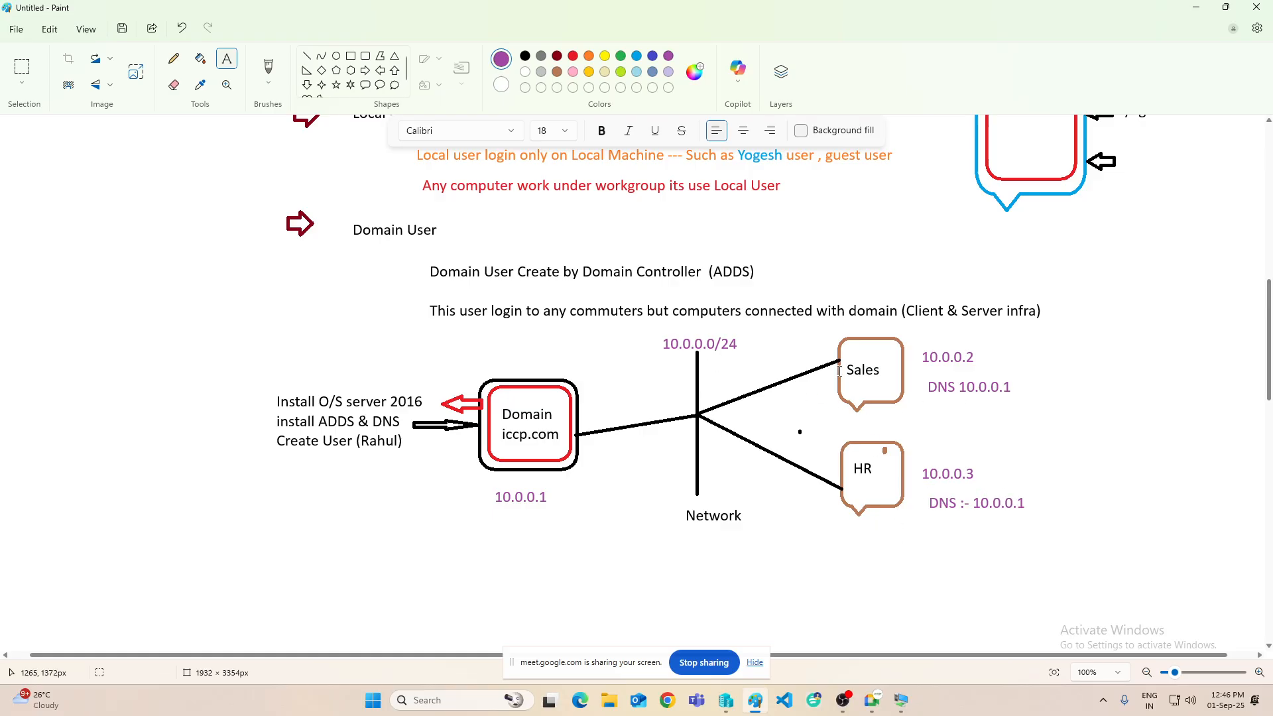
- Type 'Connect with Domain' between the Sales and HR lines and widen it onto one line
{"action": "left_click", "coordinate": [736, 408]}
{"action": "type", "text": "join"}
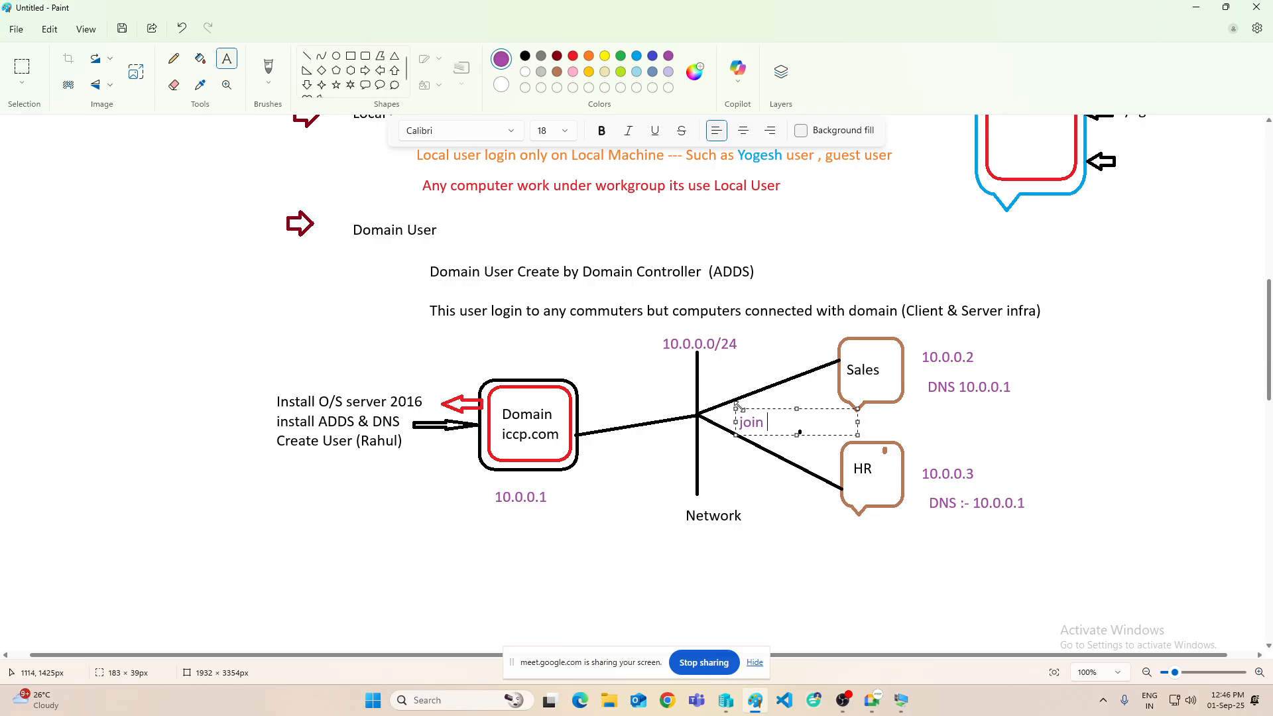
{"action": "key", "text": "BackSpace"}
{"action": "key", "text": "BackSpace"}
{"action": "key", "text": "BackSpace"}
{"action": "key", "text": "BackSpace"}
{"action": "key", "text": "BackSpace"}
{"action": "type", "text": "Connect with Domain"}
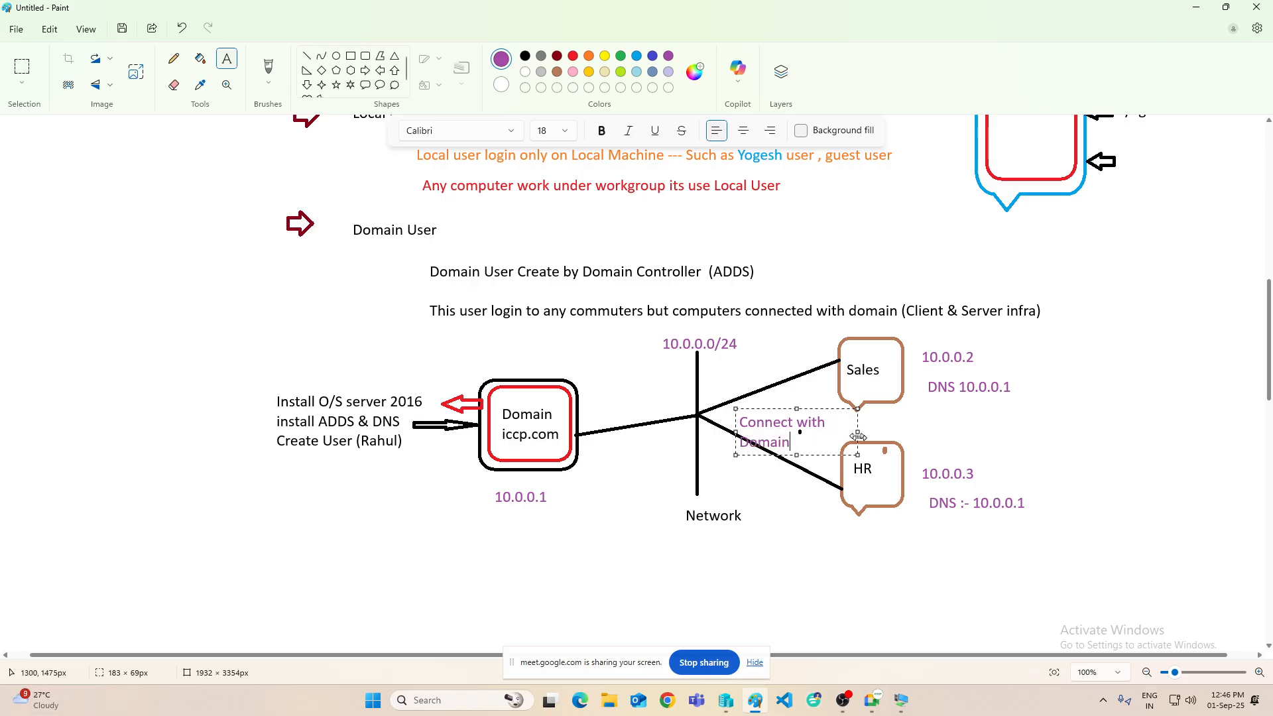
{"action": "left_click_drag", "start_coordinate": [859, 434], "coordinate": [920, 432]}
{"action": "left_click_drag", "start_coordinate": [796, 411], "coordinate": [778, 407]}
{"action": "left_click", "coordinate": [885, 402]}
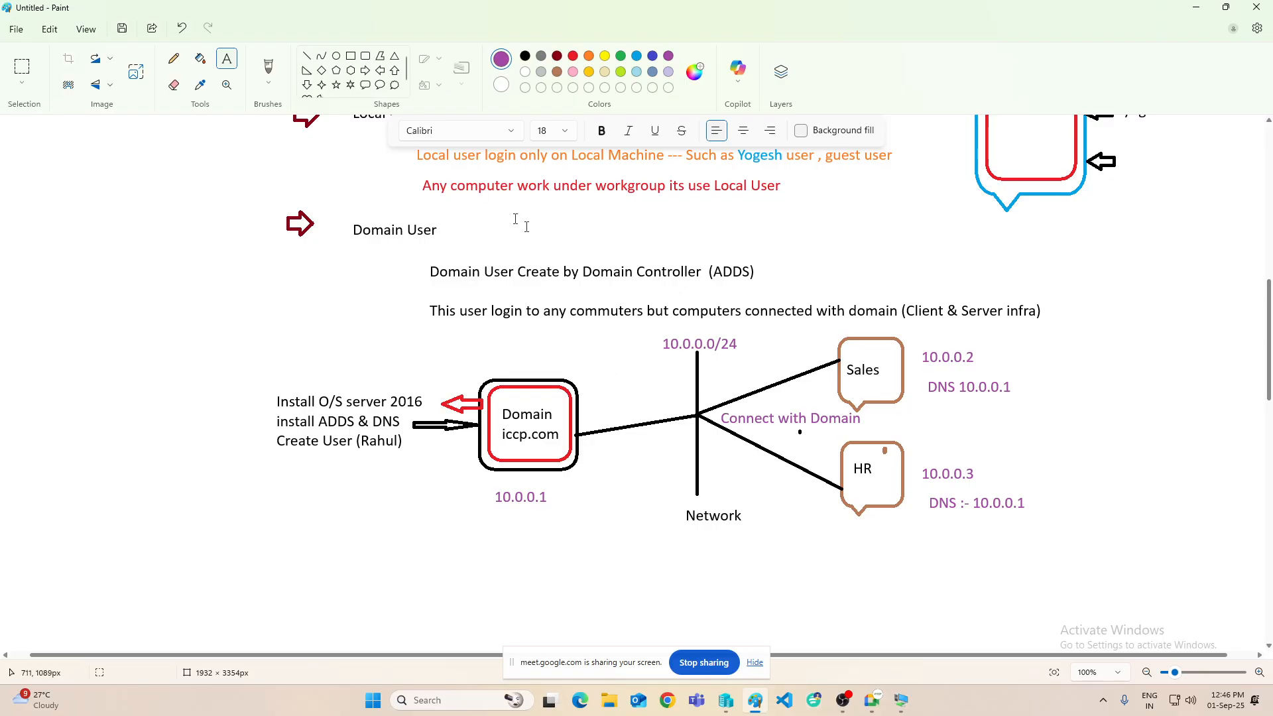
- Erase a small bit near 'computers', then draw a large purple rounded rectangle around the Domain User section
{"action": "left_click", "coordinate": [174, 84]}
{"action": "mouse_move", "coordinate": [604, 309]}
{"action": "left_mouse_down"}
{"action": "mouse_move", "coordinate": [598, 324]}
{"action": "mouse_move", "coordinate": [613, 307]}
{"action": "left_mouse_up"}
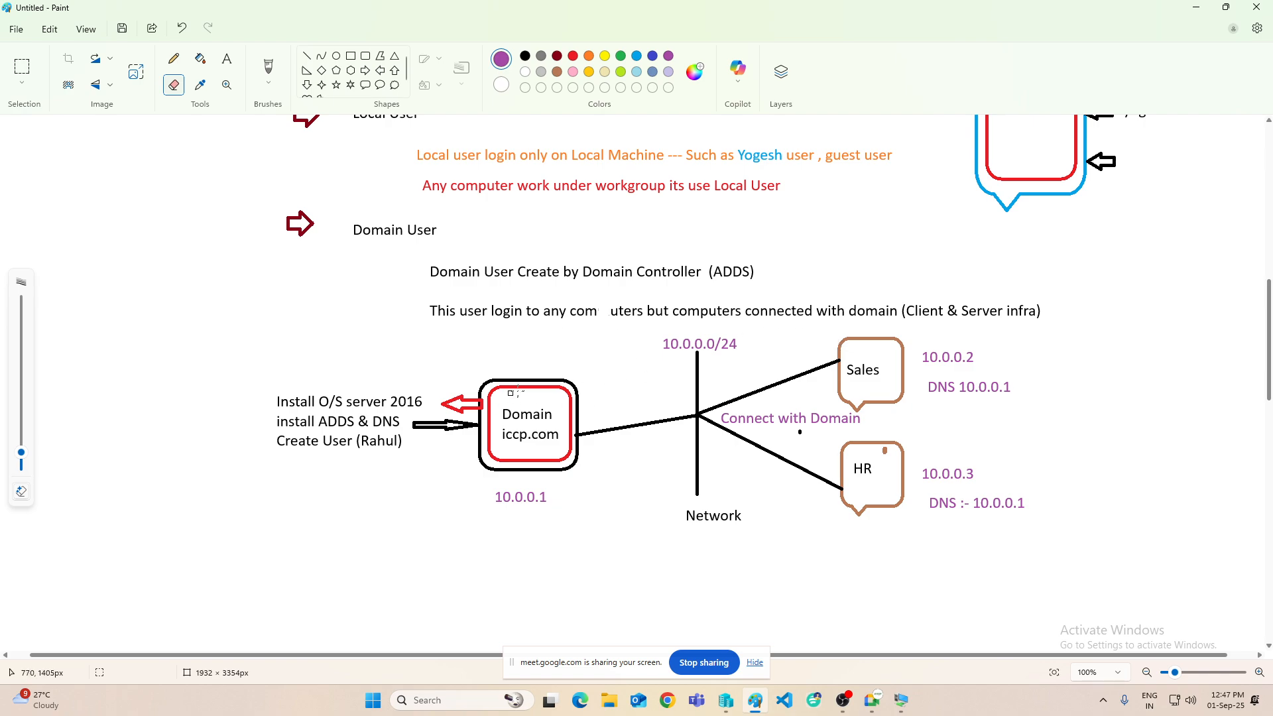
{"action": "left_click", "coordinate": [365, 55]}
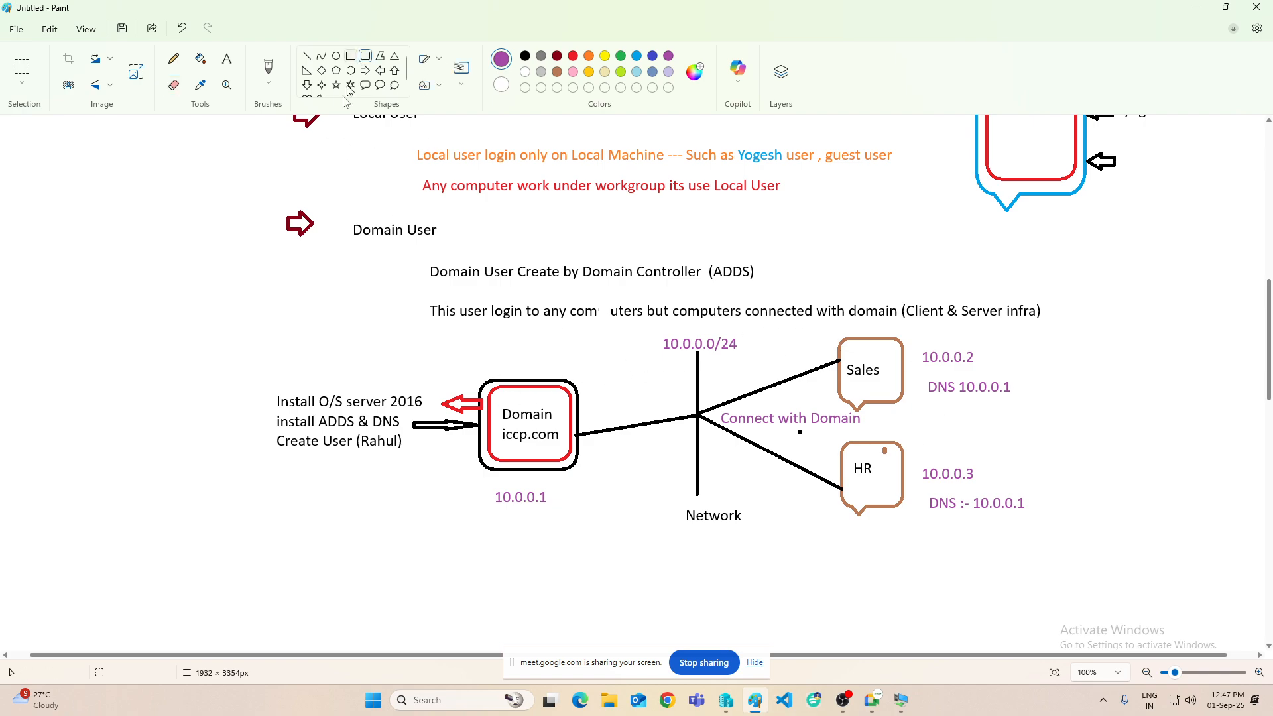
{"action": "left_click_drag", "start_coordinate": [54, 209], "coordinate": [1079, 567]}
{"action": "left_click", "coordinate": [1169, 495]}
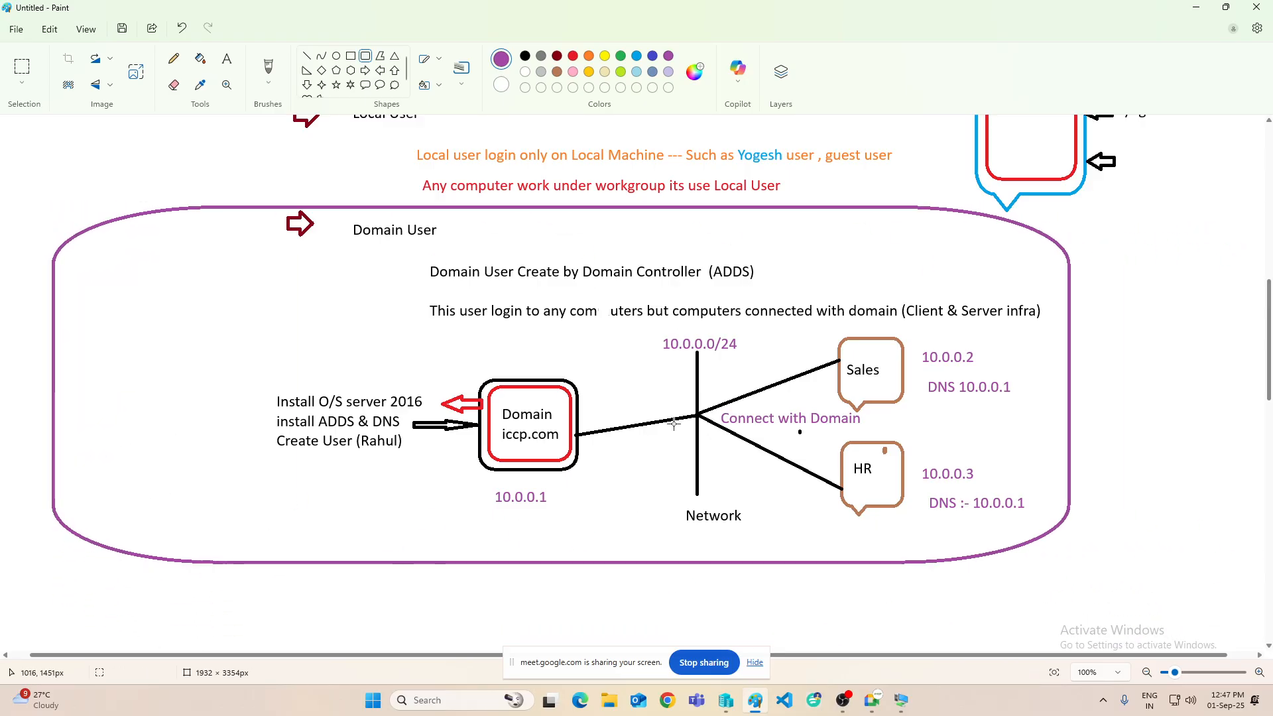
- Scroll through the finished Domain User diagram to review it, then minimize Paint
{"action": "scroll", "coordinate": [688, 395], "scroll_direction": "up", "scroll_amount": 3}
{"action": "scroll", "coordinate": [688, 361], "scroll_direction": "up", "scroll_amount": 3}
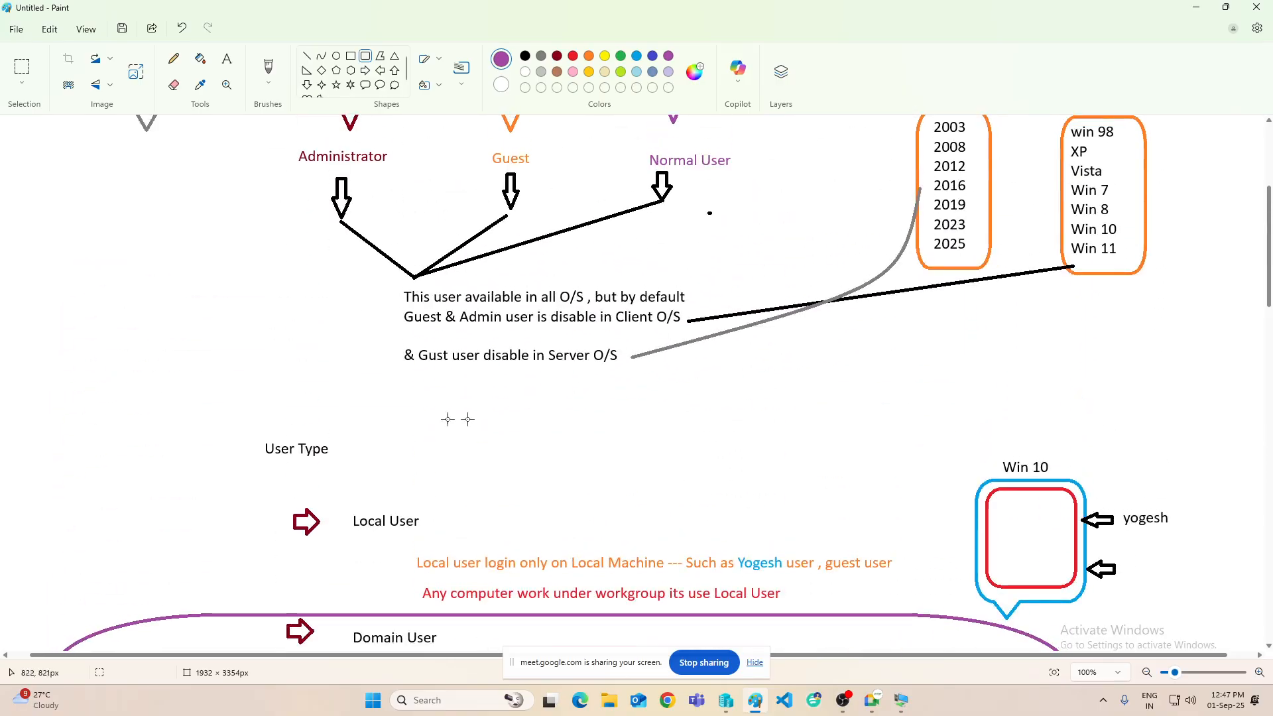
{"action": "scroll", "coordinate": [523, 444], "scroll_direction": "down", "scroll_amount": 2}
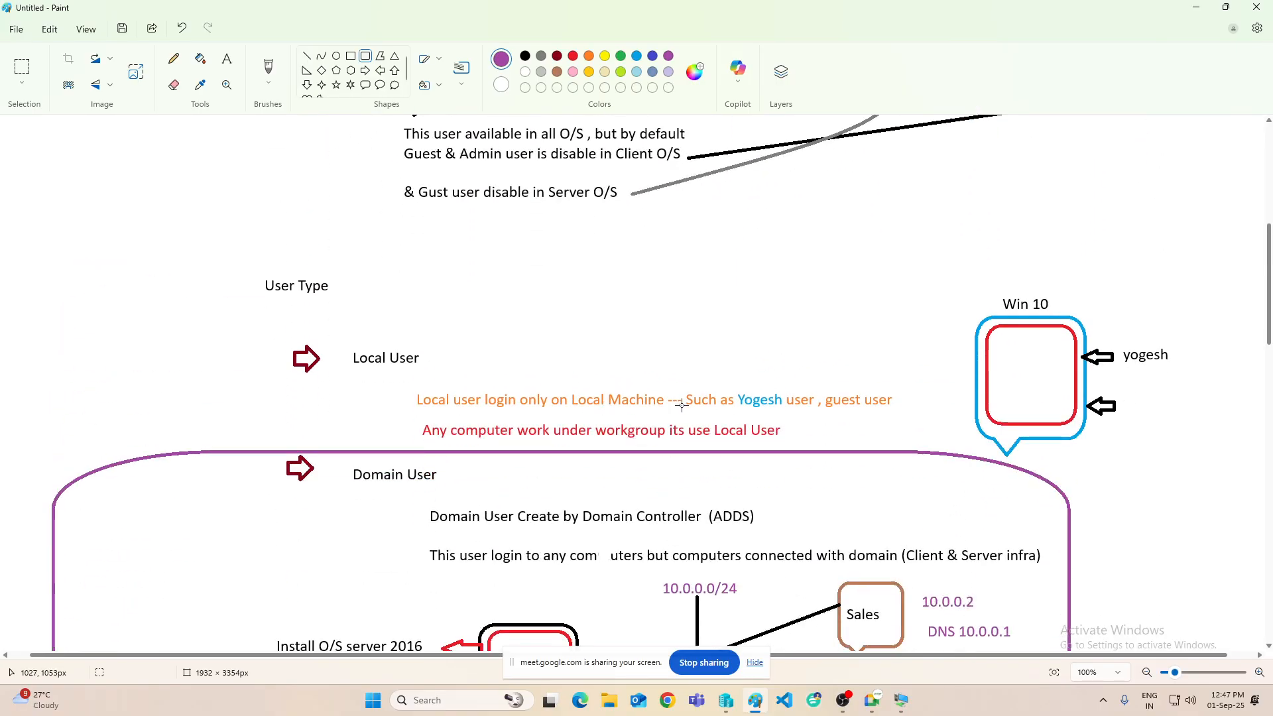
{"action": "scroll", "coordinate": [681, 404], "scroll_direction": "down", "scroll_amount": 4}
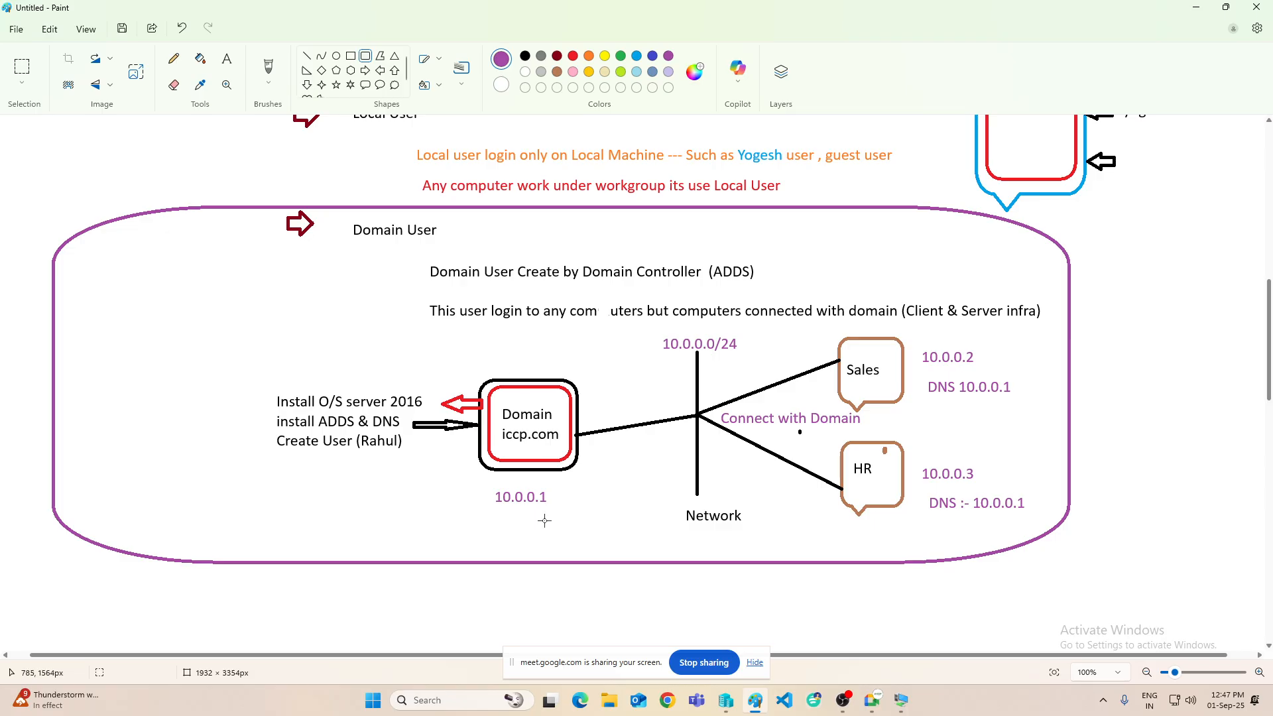
{"action": "left_click", "coordinate": [1186, 13]}
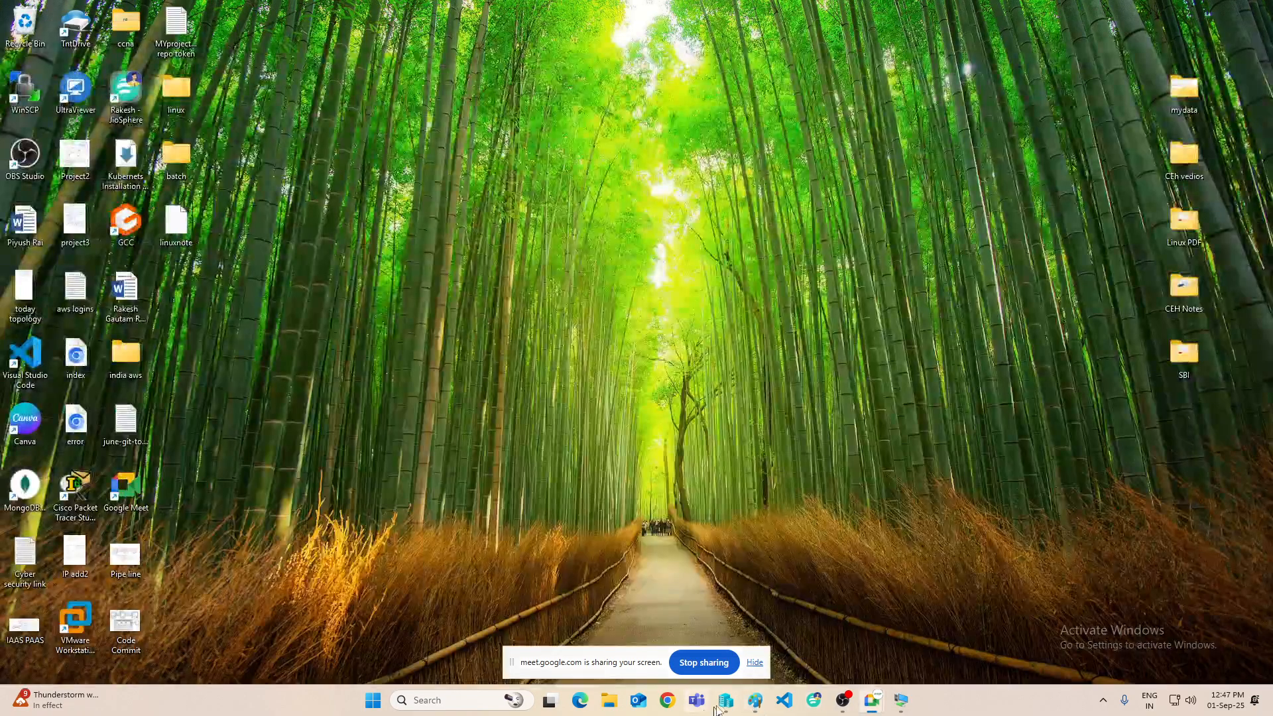
- Turn off the Delhi-Dc04 virtual machine and start Delhi-DC01
{"action": "mouse_move", "coordinate": [755, 704]}
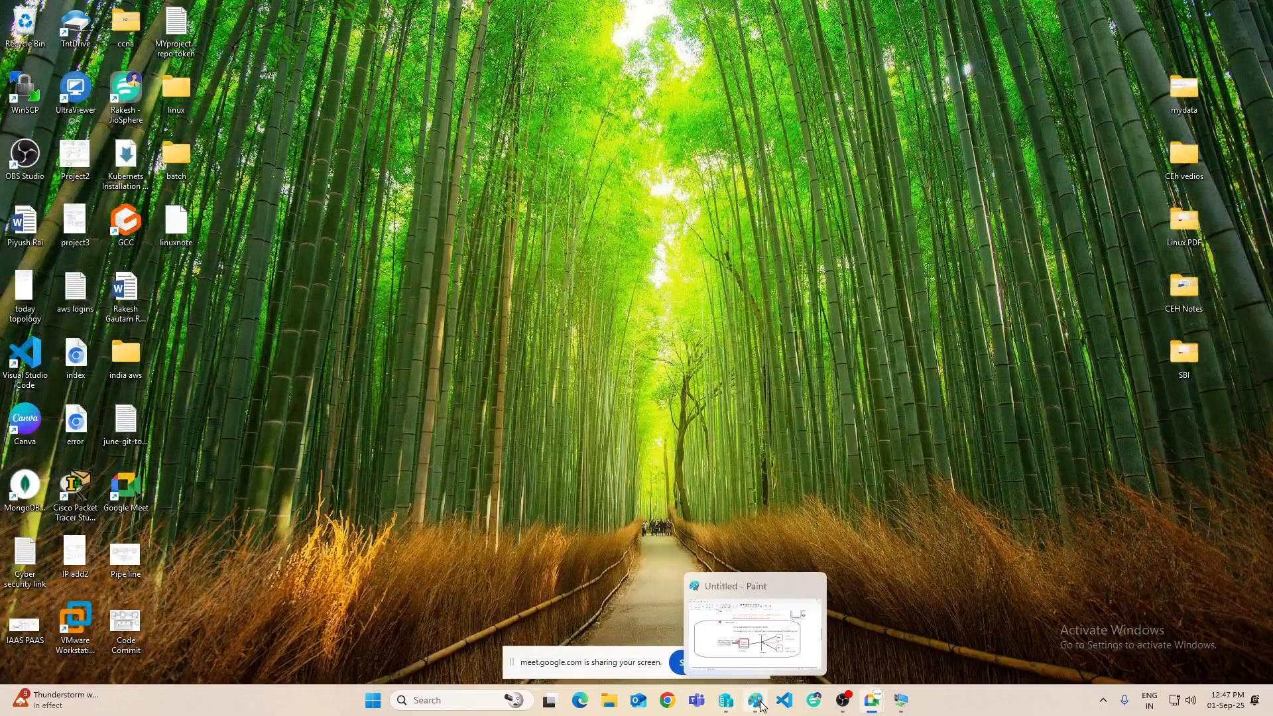
{"action": "left_click", "coordinate": [726, 701]}
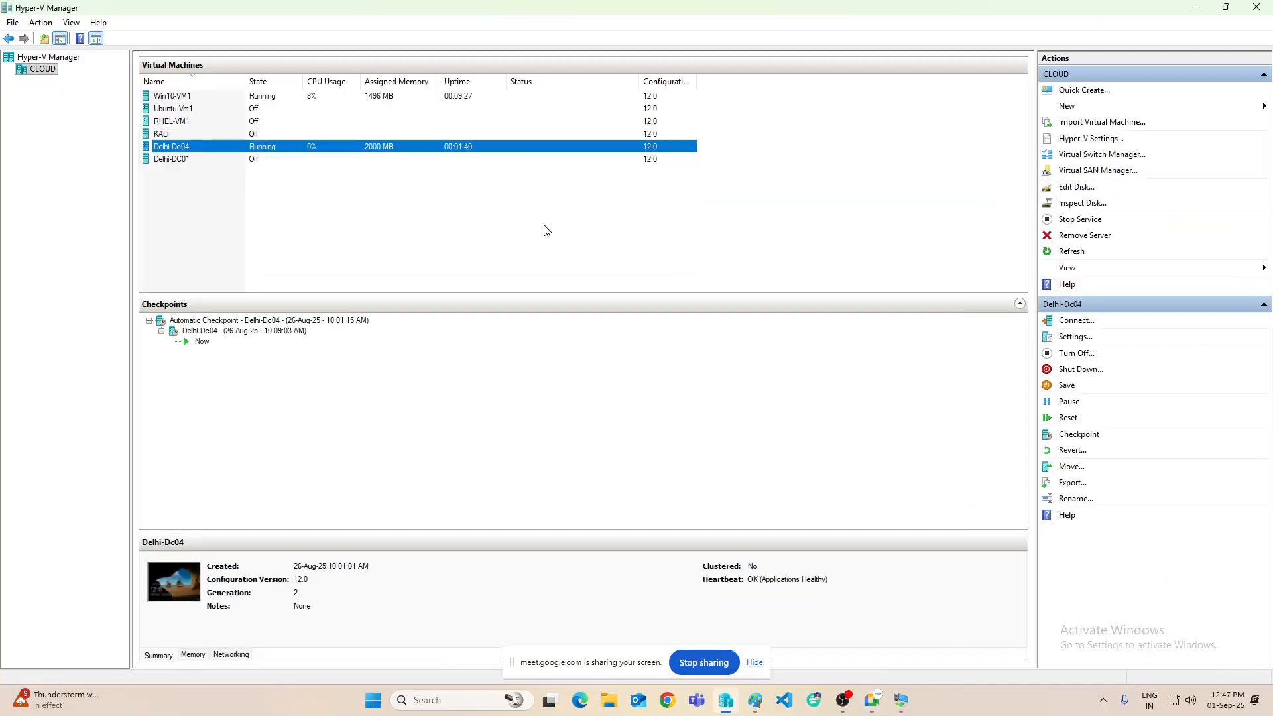
{"action": "left_click", "coordinate": [363, 226]}
{"action": "right_click", "coordinate": [175, 151]}
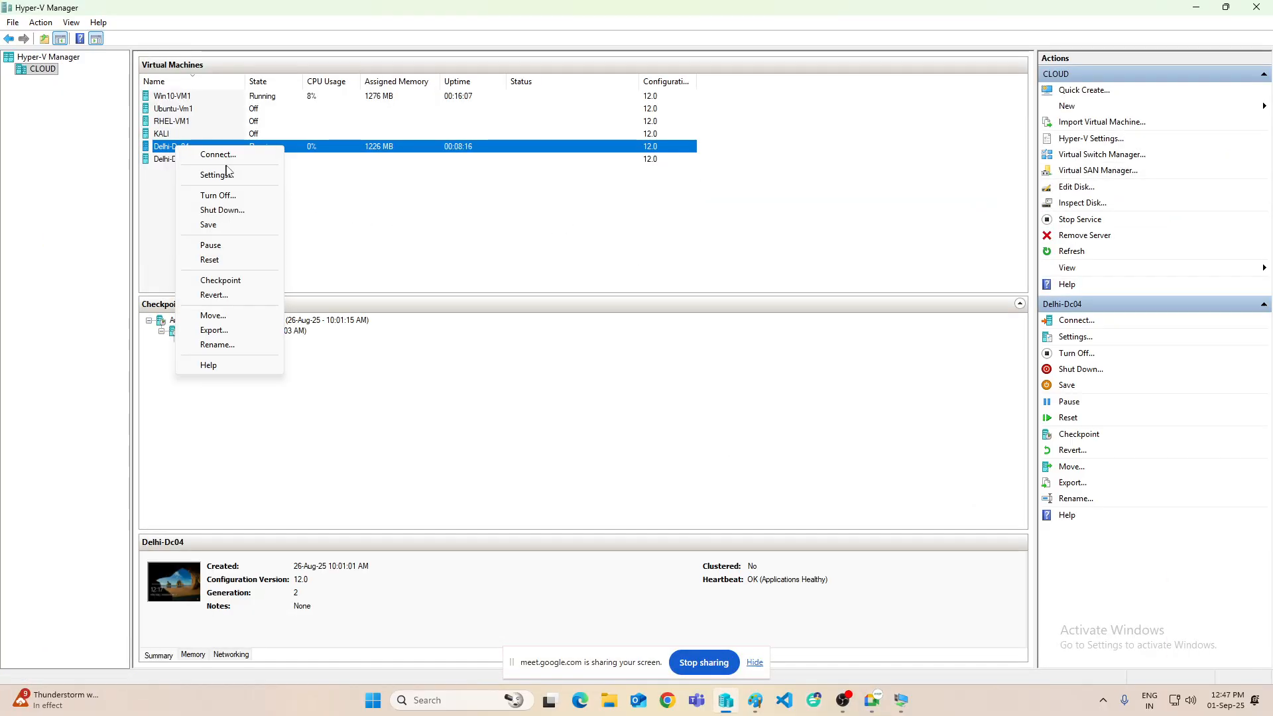
{"action": "left_click", "coordinate": [228, 194]}
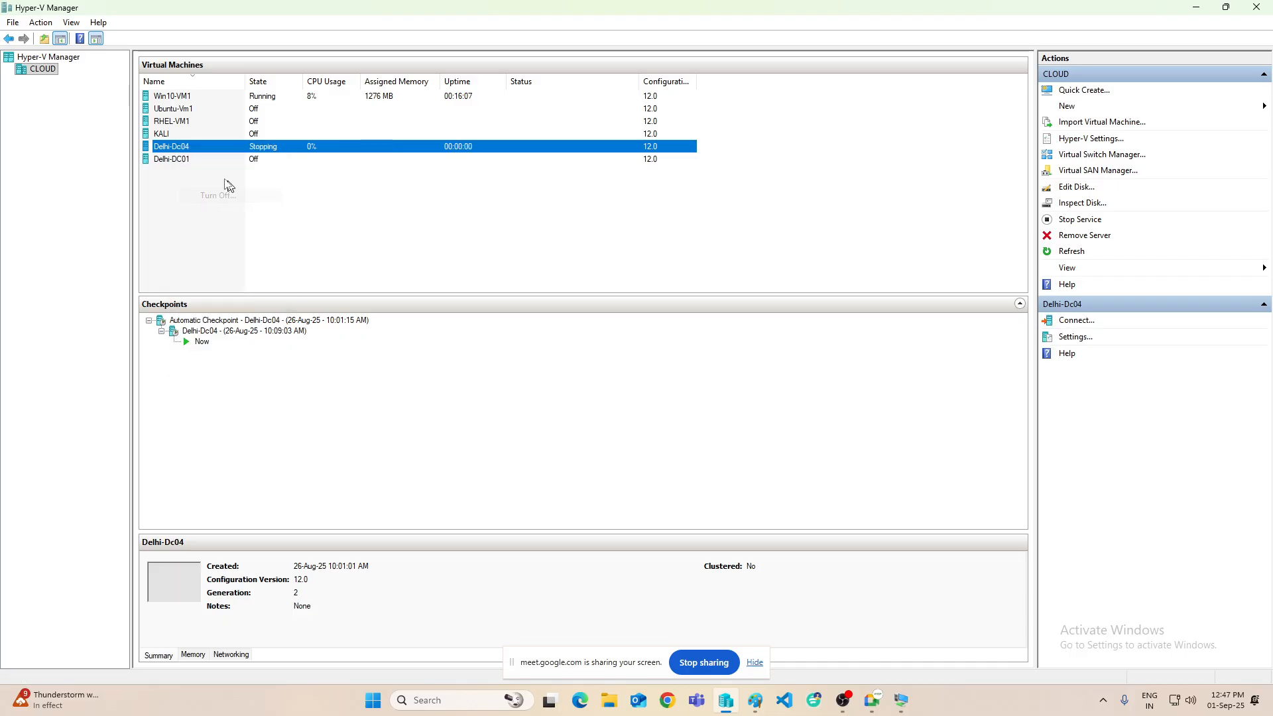
{"action": "right_click", "coordinate": [166, 161]}
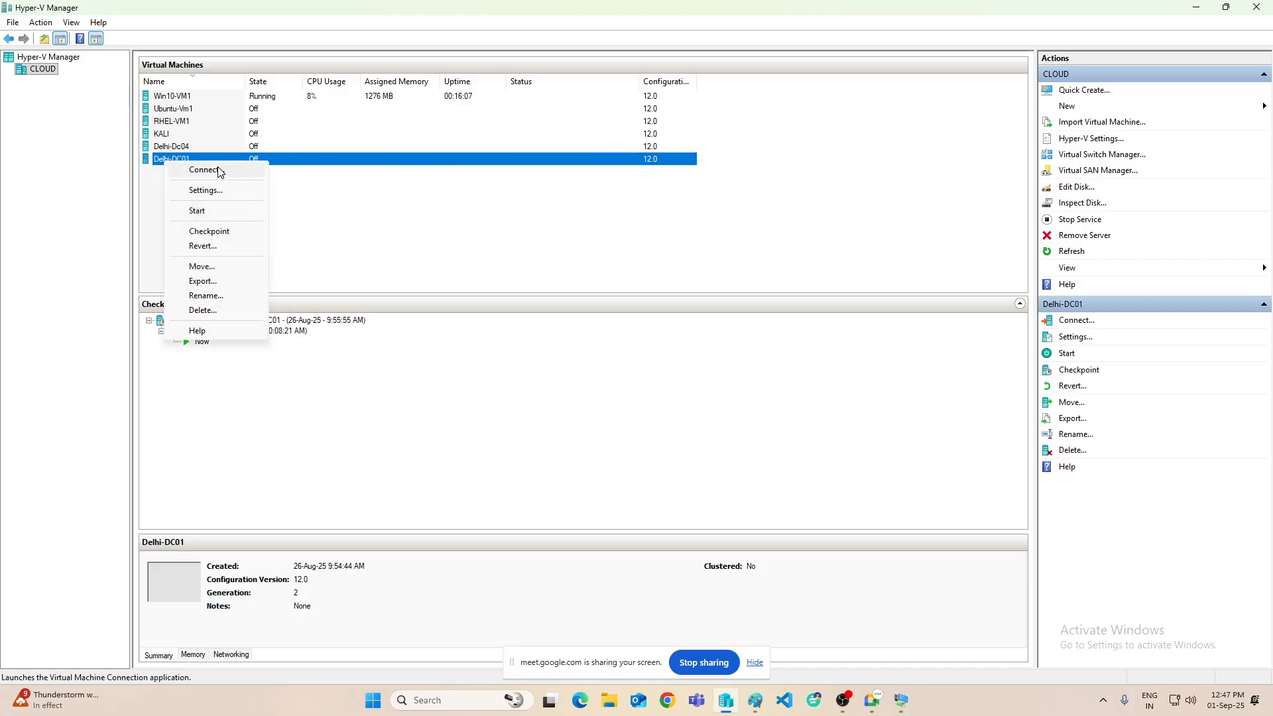
{"action": "left_click", "coordinate": [198, 211]}
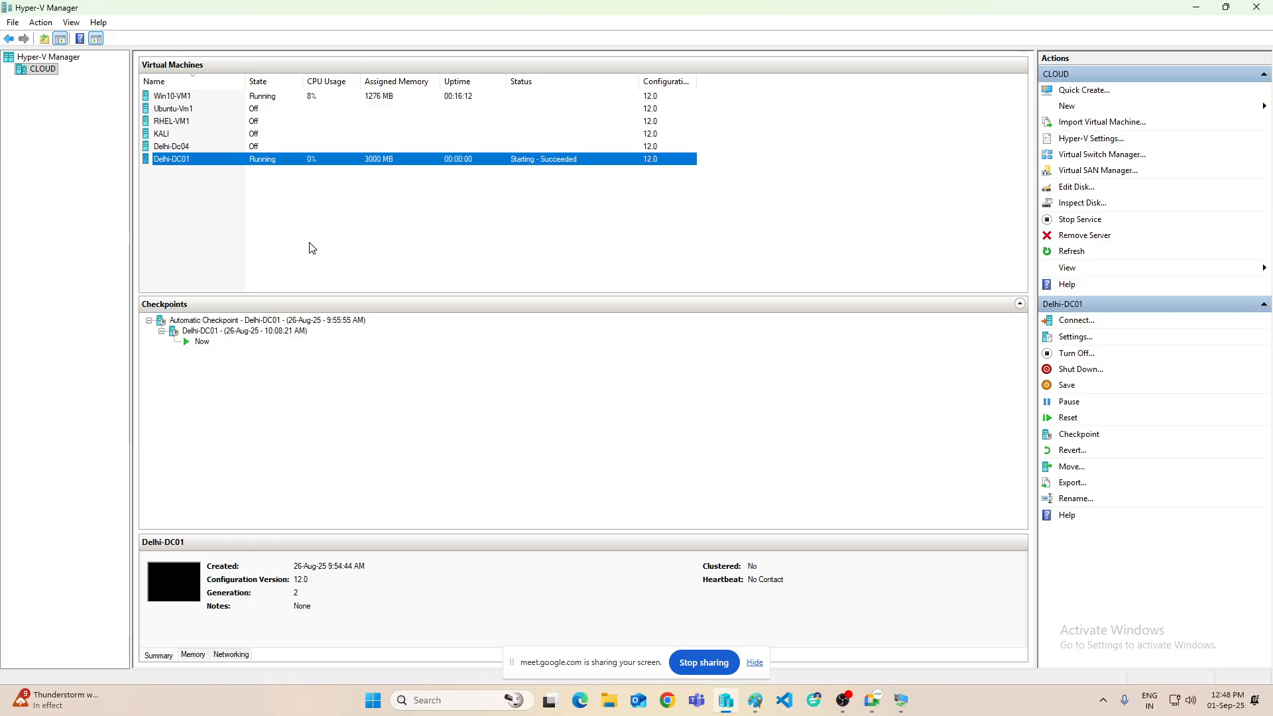
- Review the settings of Win10-VM1 and Delhi-DC01 without changing anything
{"action": "left_click", "coordinate": [170, 99]}
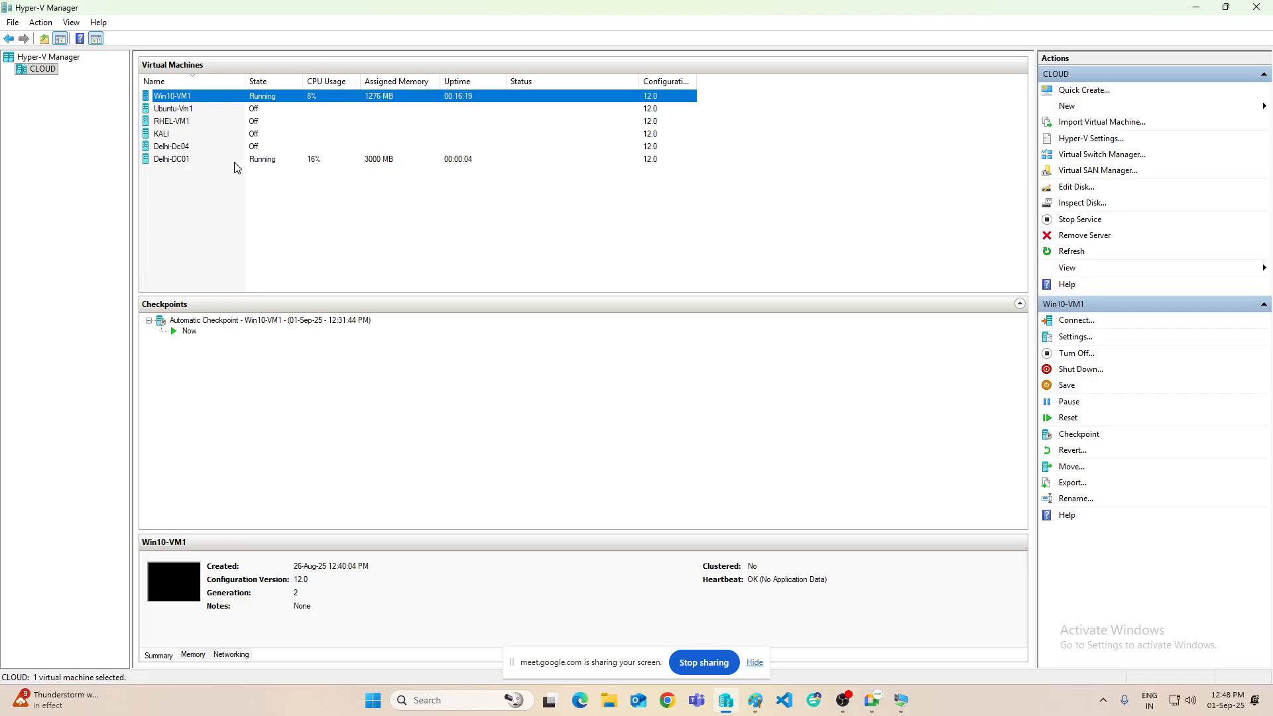
{"action": "right_click", "coordinate": [186, 99]}
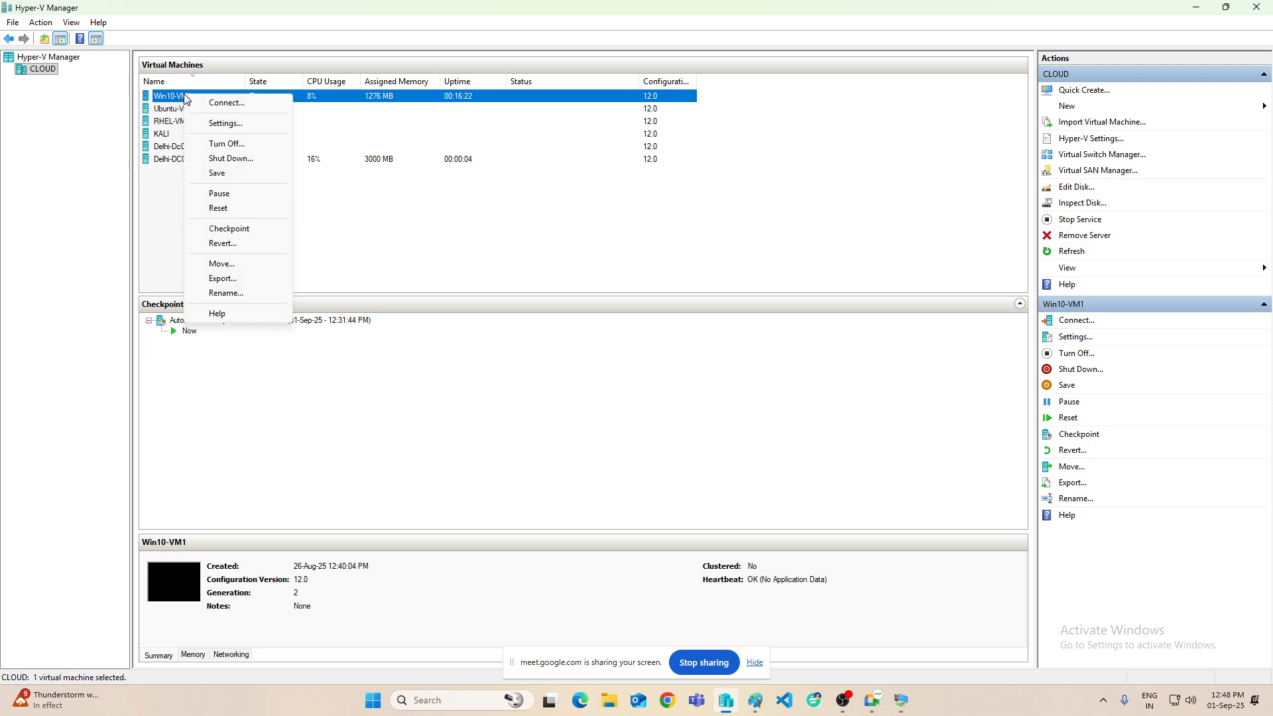
{"action": "left_click", "coordinate": [222, 124]}
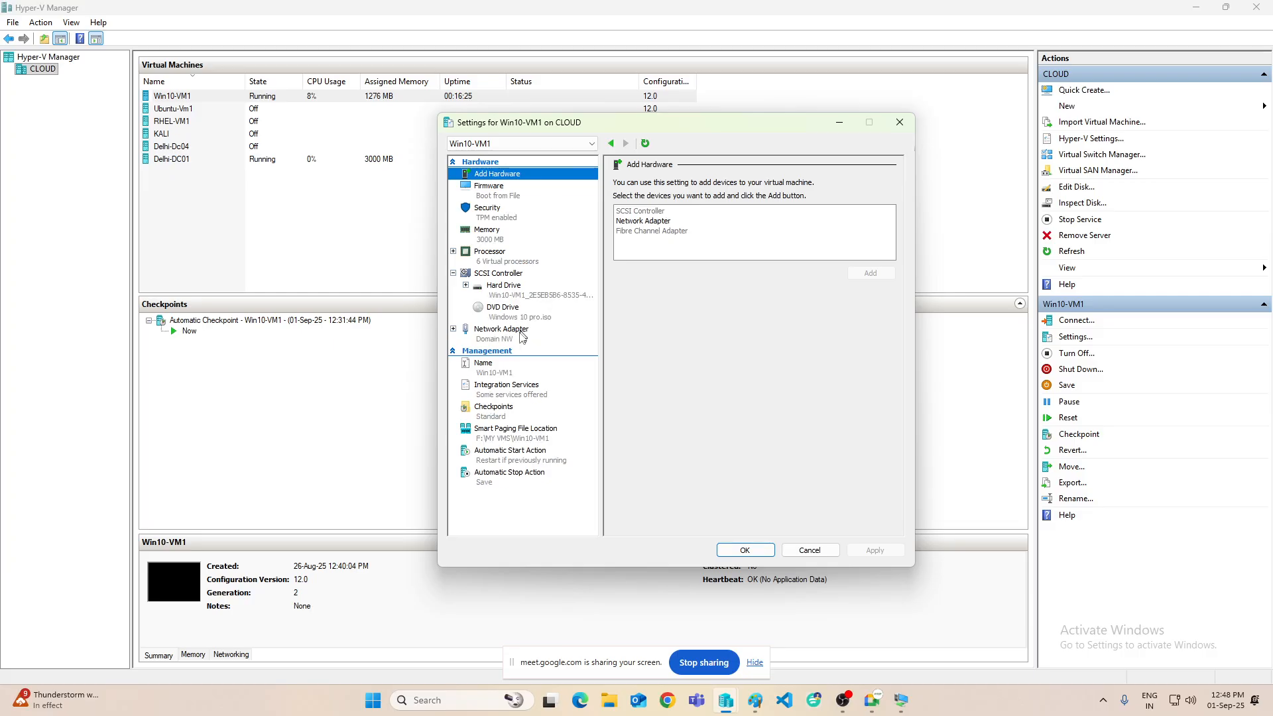
{"action": "left_click", "coordinate": [900, 122]}
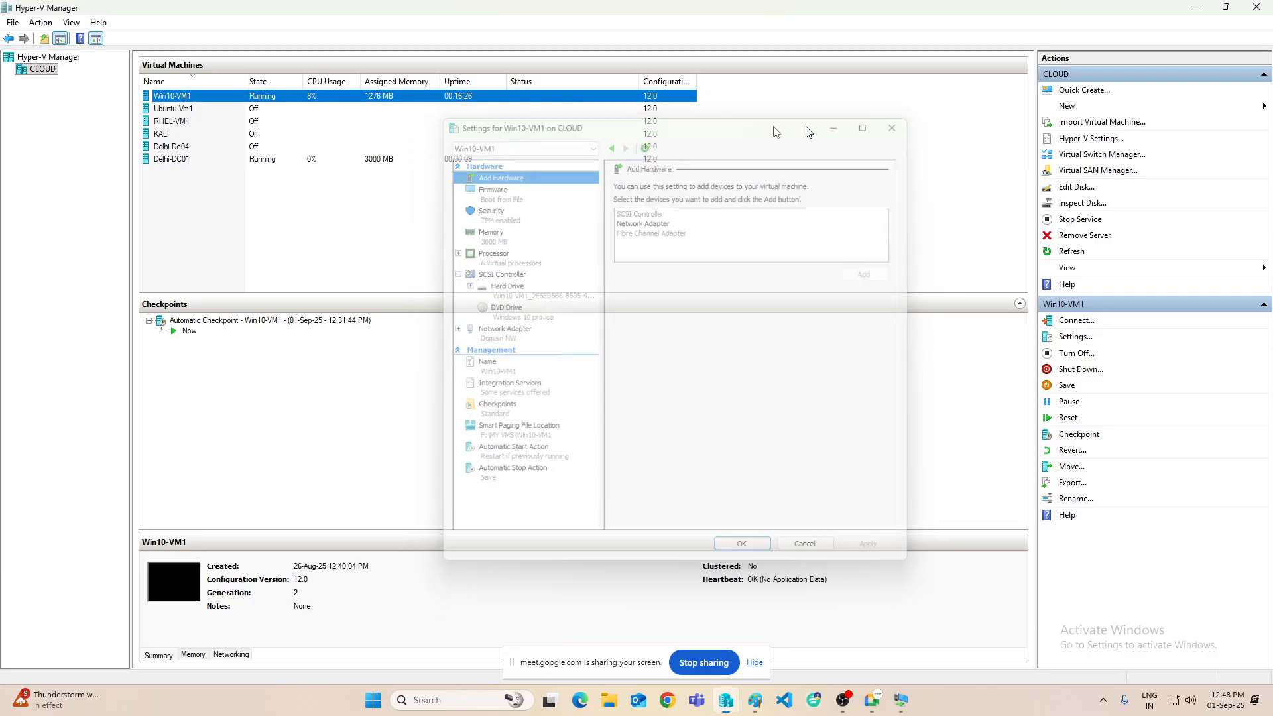
{"action": "left_click", "coordinate": [176, 161]}
{"action": "right_click", "coordinate": [176, 162]}
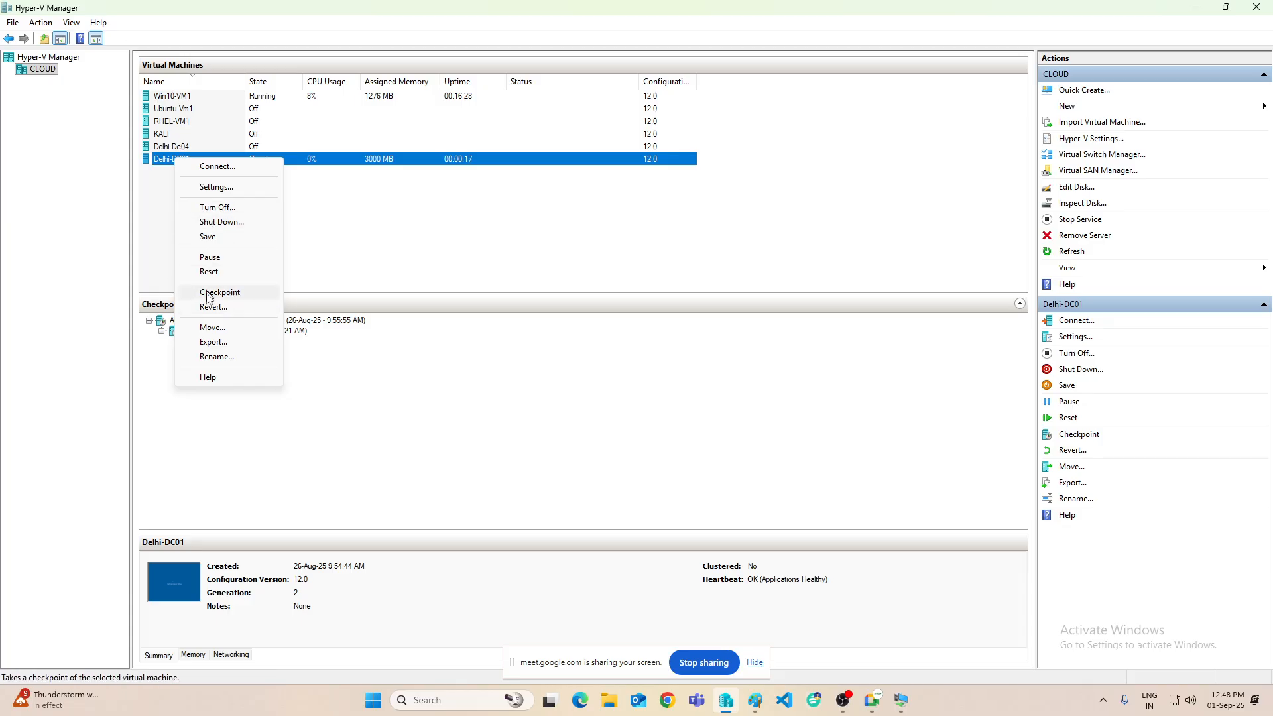
{"action": "left_click", "coordinate": [215, 188]}
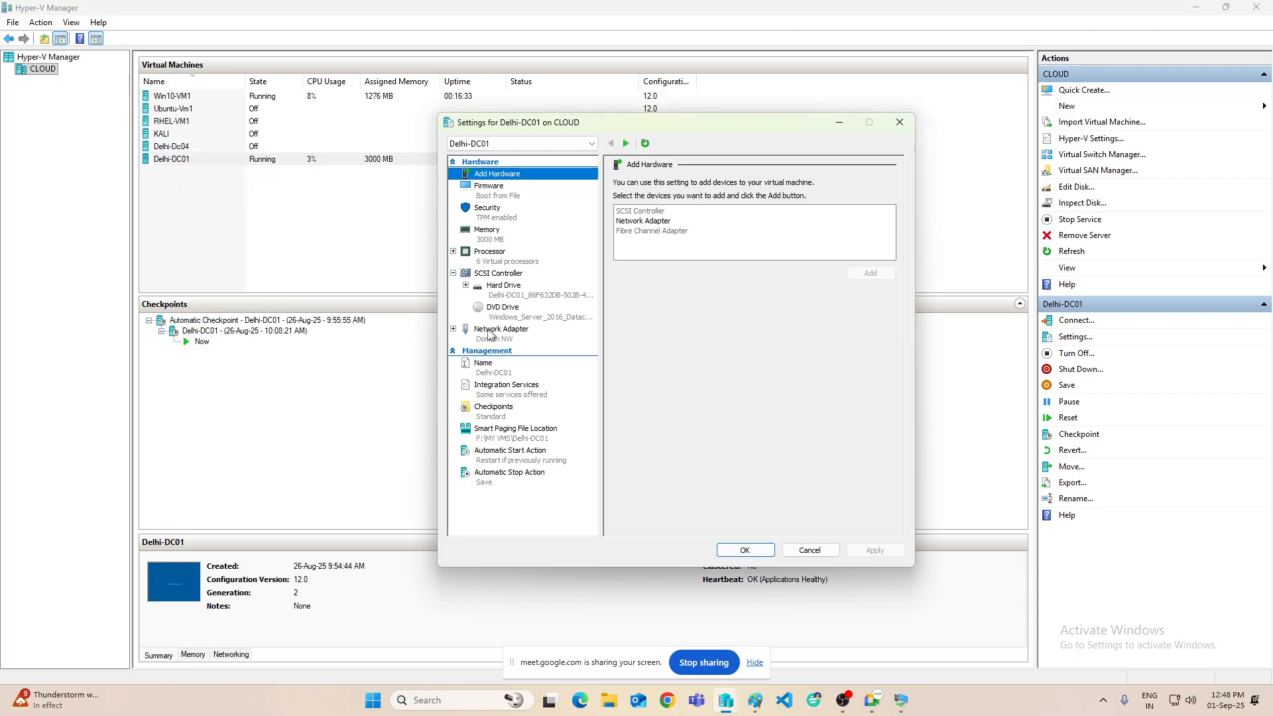
{"action": "left_click", "coordinate": [899, 122]}
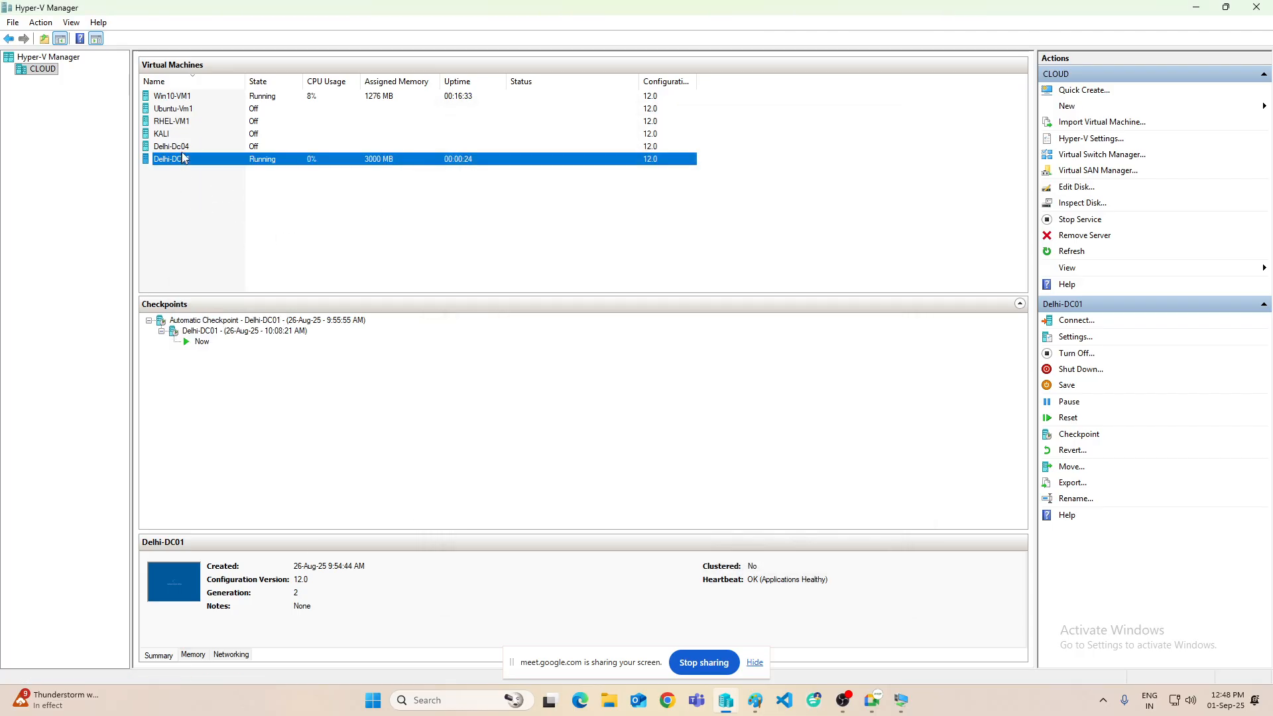
- Open a Virtual Machine Connection window to Win10-VM1
{"action": "left_click", "coordinate": [190, 97]}
{"action": "right_click", "coordinate": [190, 97]}
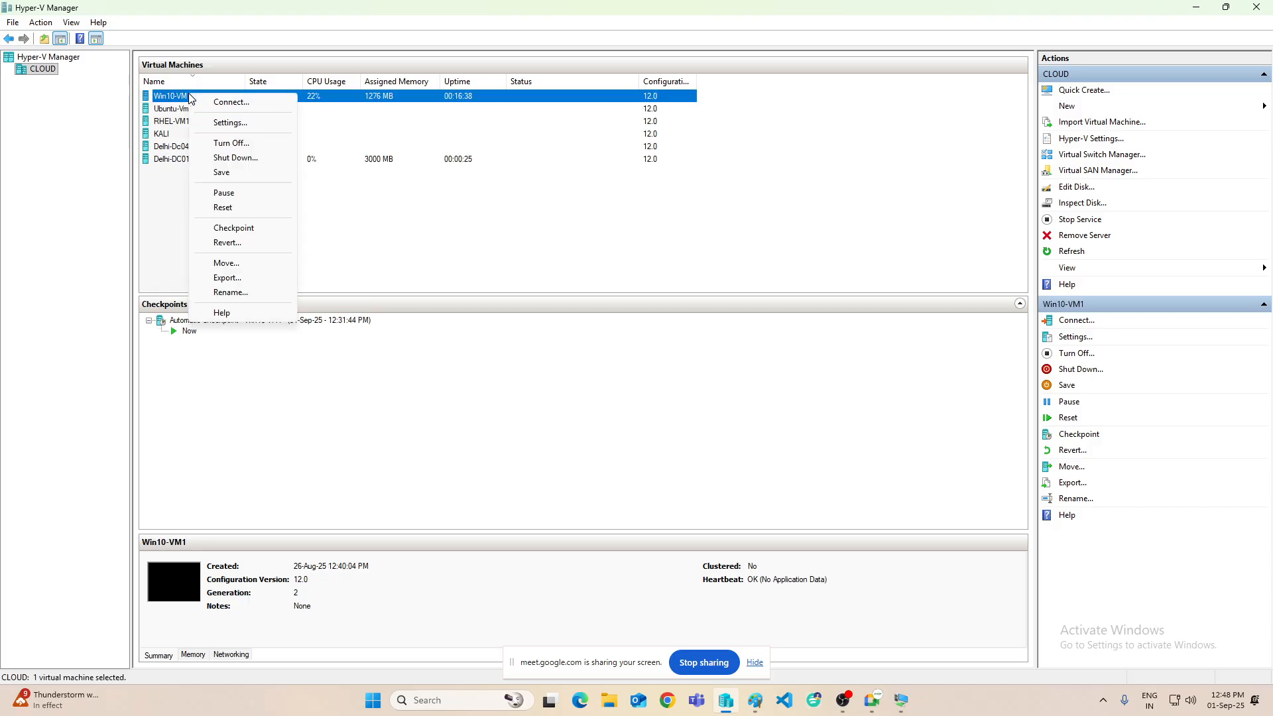
{"action": "left_click", "coordinate": [232, 102]}
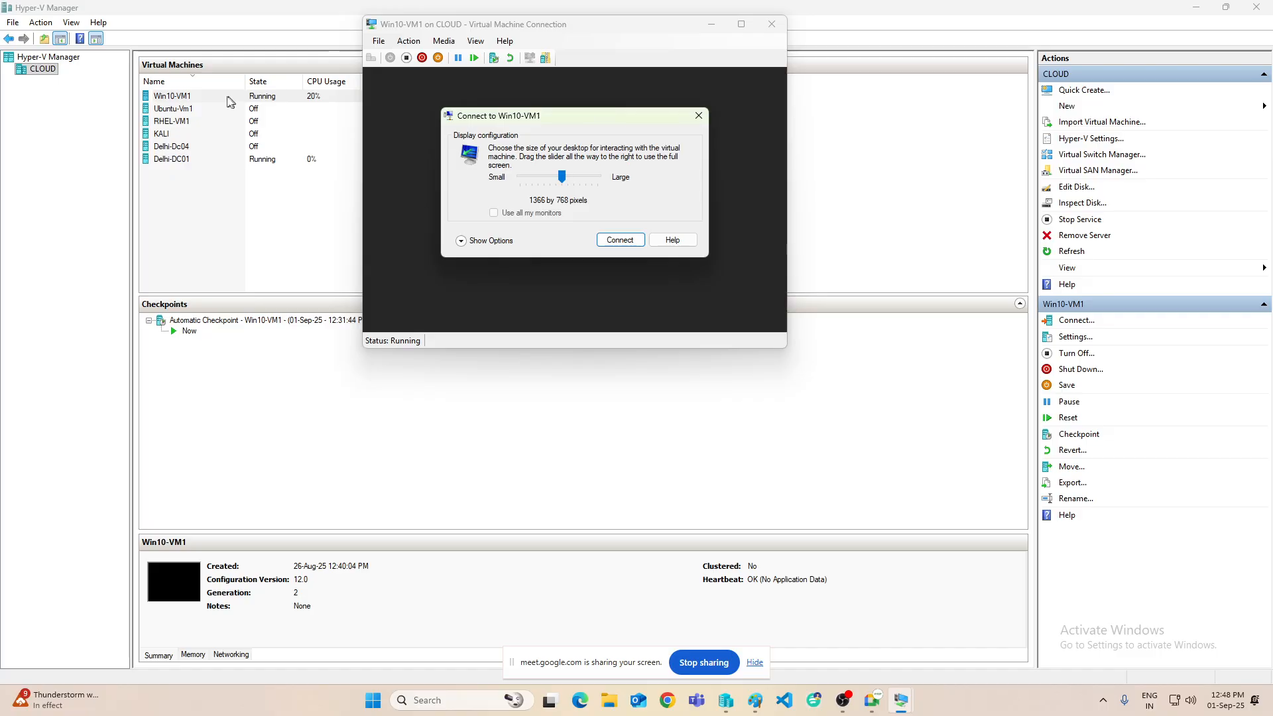
- Connect to Win10-VM1 at full-screen size and sign in with the Administrator password
{"action": "left_click_drag", "start_coordinate": [562, 177], "coordinate": [598, 176]}
{"action": "left_click", "coordinate": [620, 241]}
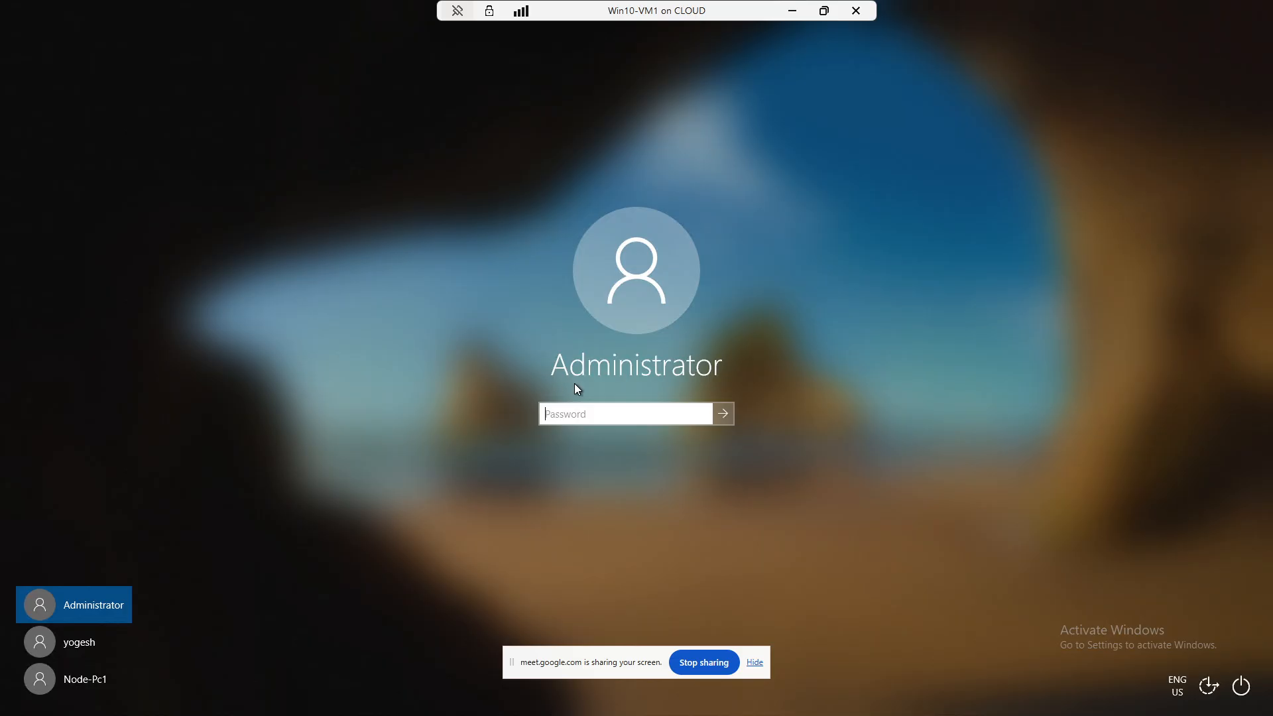
{"action": "type", "text": "•••••••"}
{"action": "key", "text": "Return"}
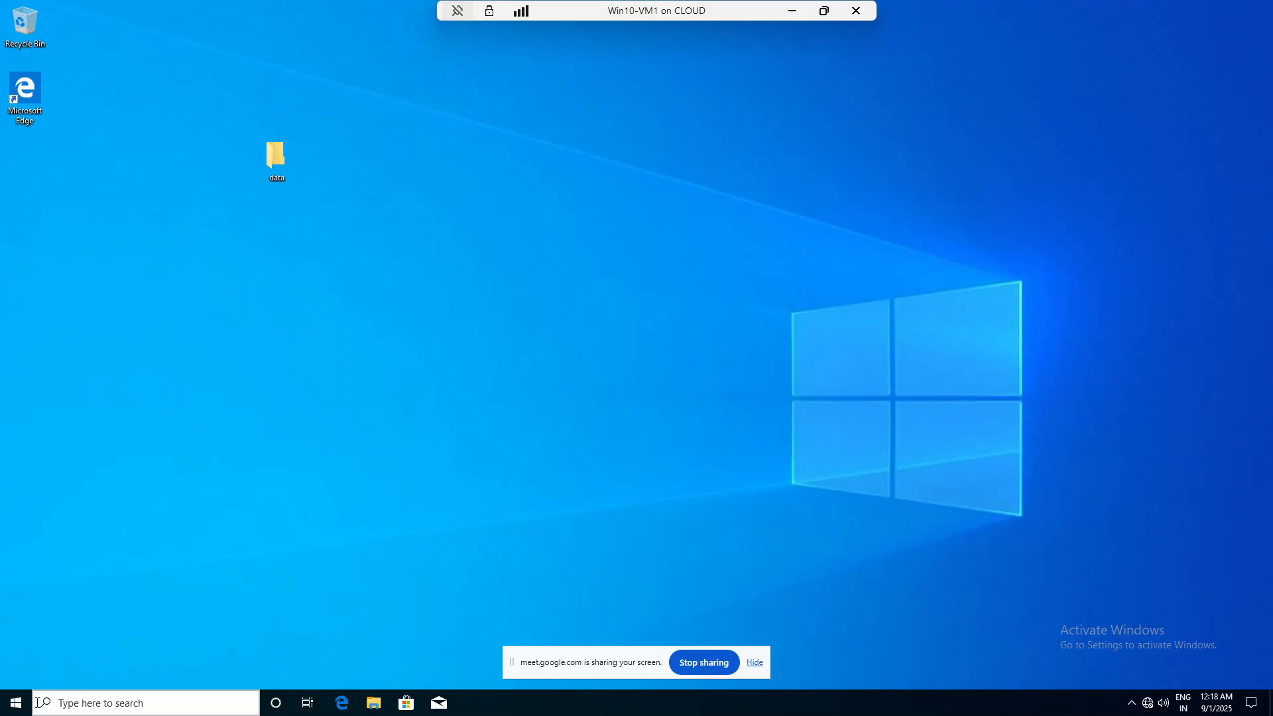
{"action": "right_click", "coordinate": [14, 701]}
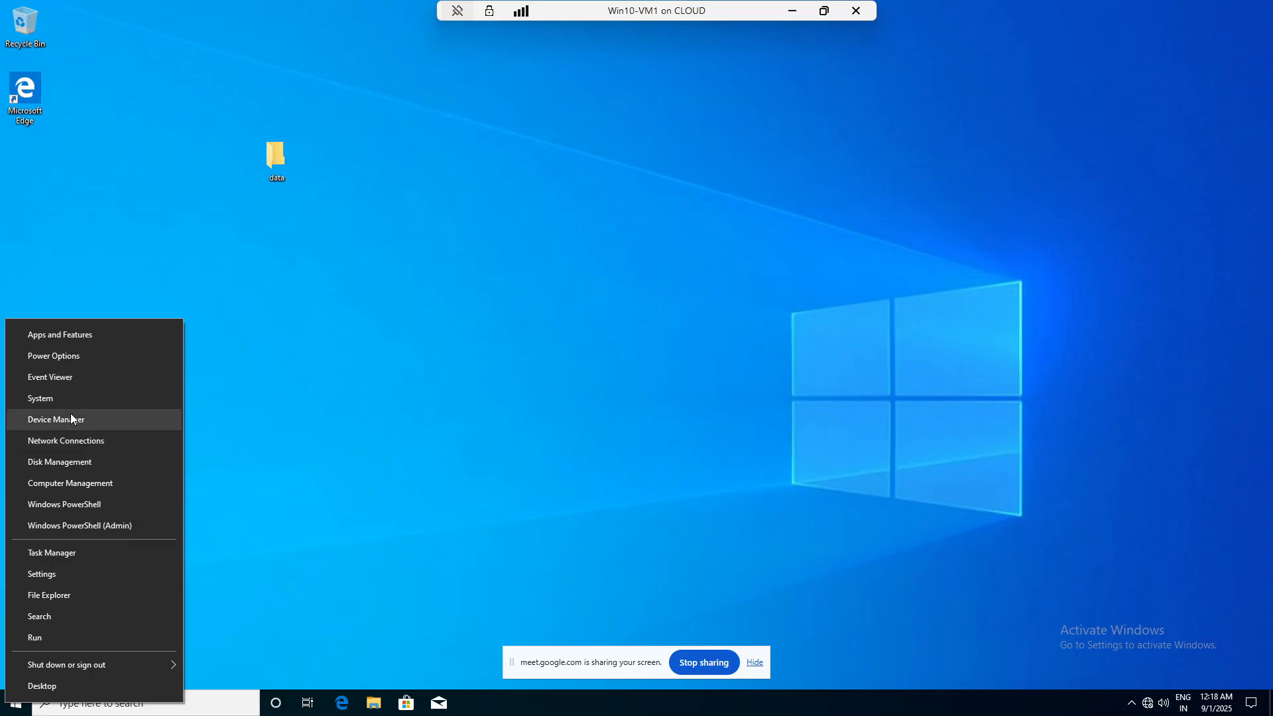
- List the accounts in Computer Management's Local Users and Groups > Users folder
{"action": "left_click", "coordinate": [71, 482]}
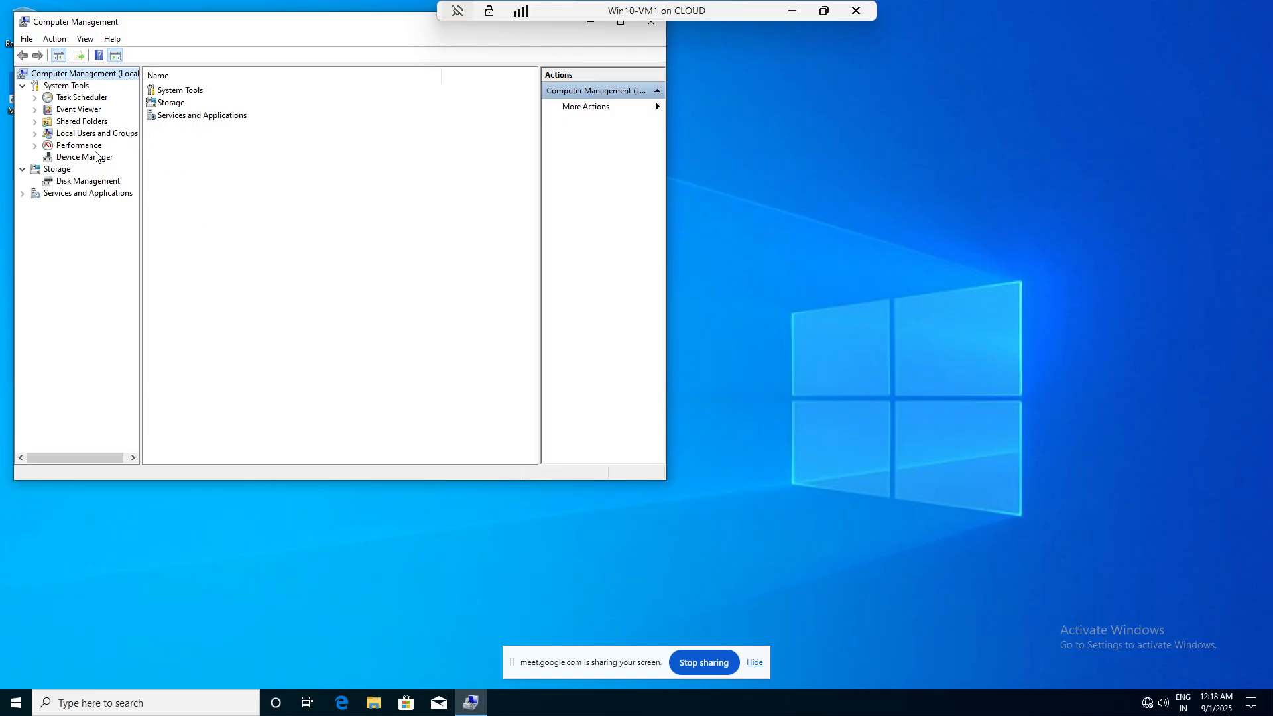
{"action": "double_click", "coordinate": [103, 133]}
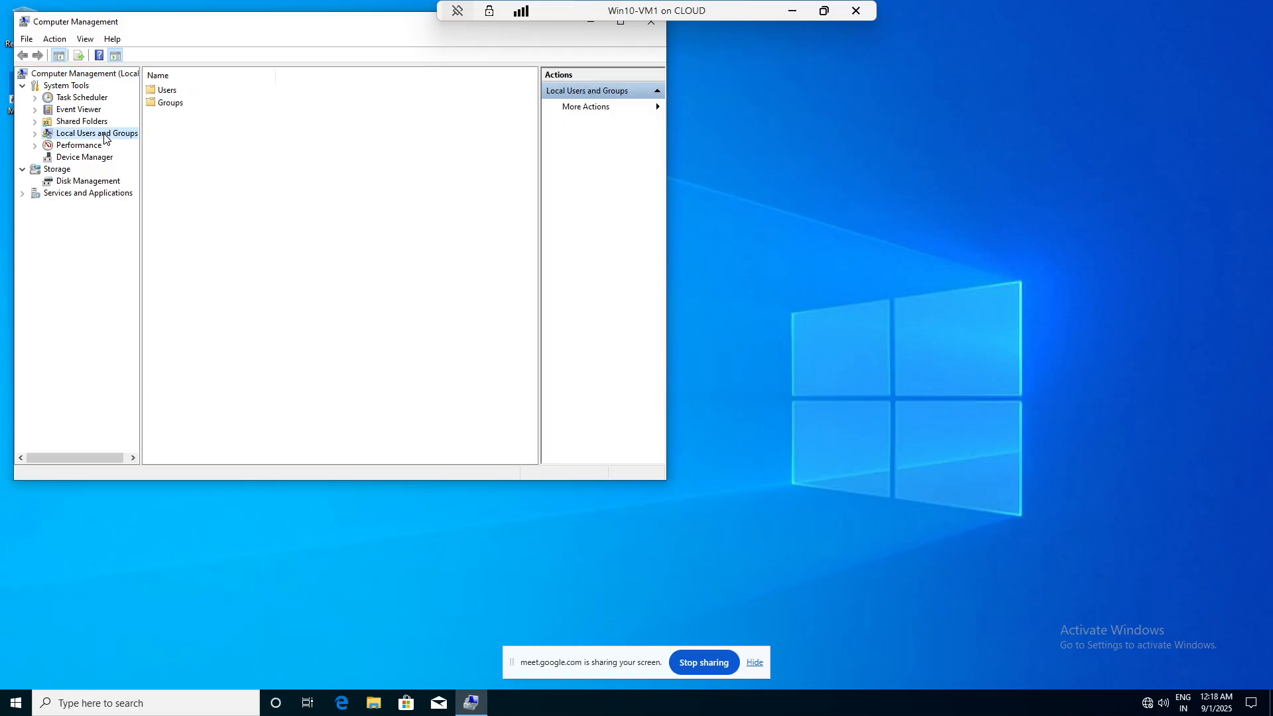
{"action": "right_click", "coordinate": [166, 93]}
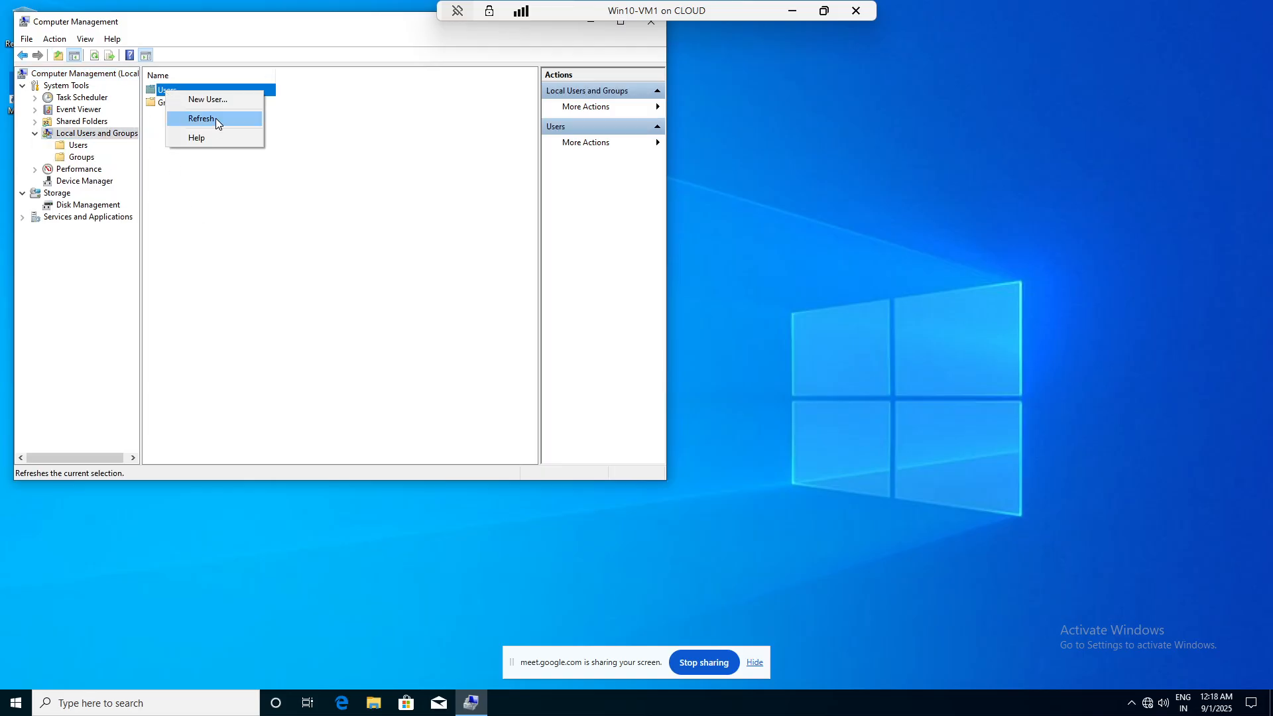
{"action": "left_click", "coordinate": [155, 86]}
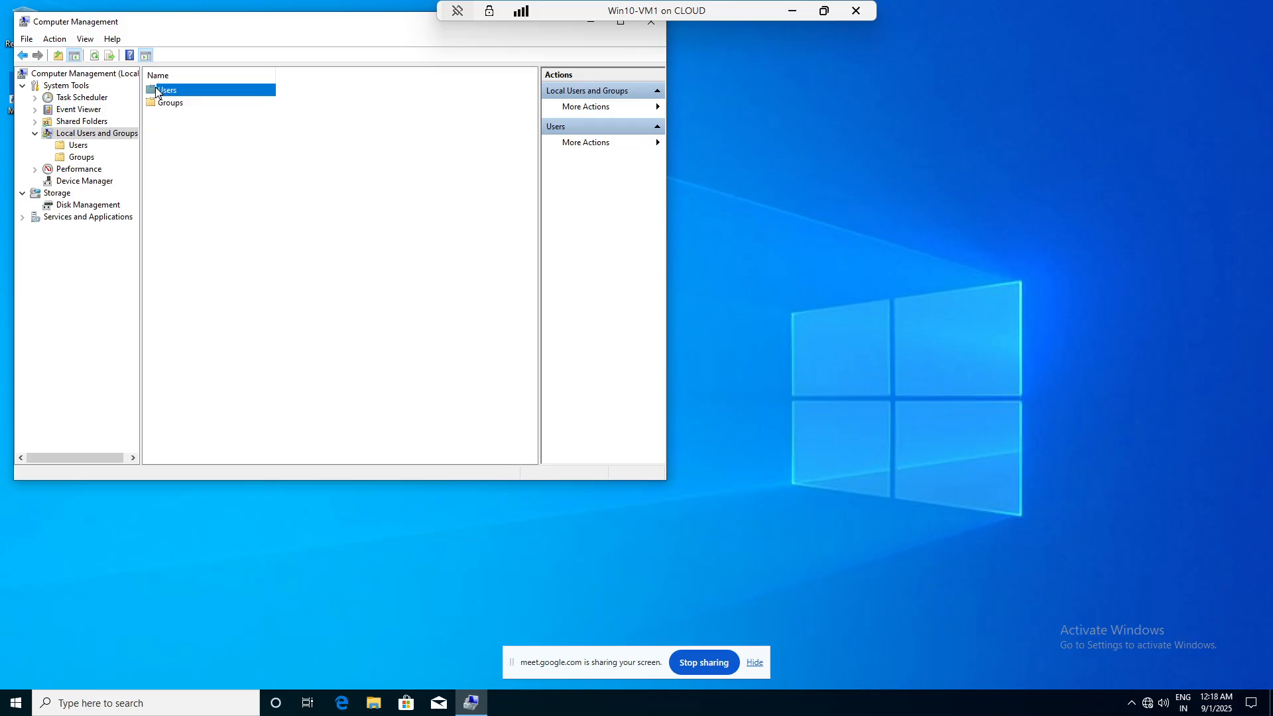
{"action": "double_click", "coordinate": [159, 89]}
- Delete the last user account despite it being logged on, then close Computer Management
{"action": "right_click", "coordinate": [166, 156]}
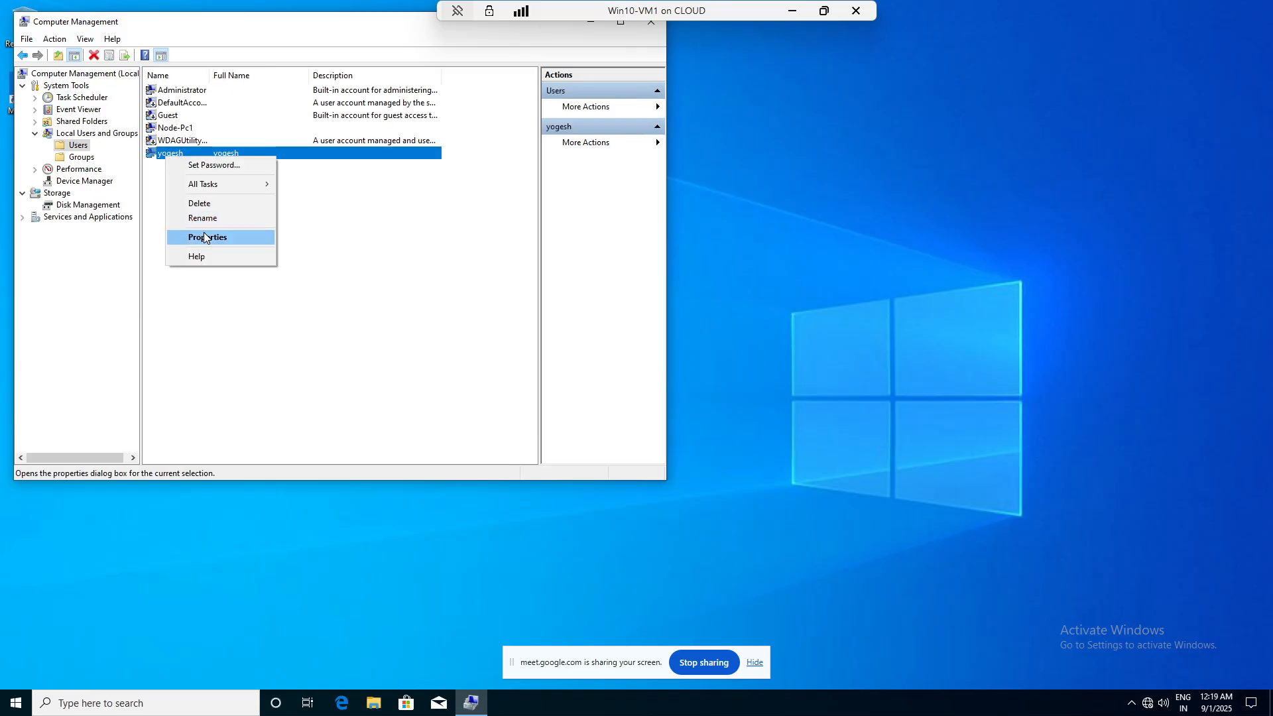
{"action": "left_click", "coordinate": [193, 199]}
{"action": "left_click", "coordinate": [393, 300]}
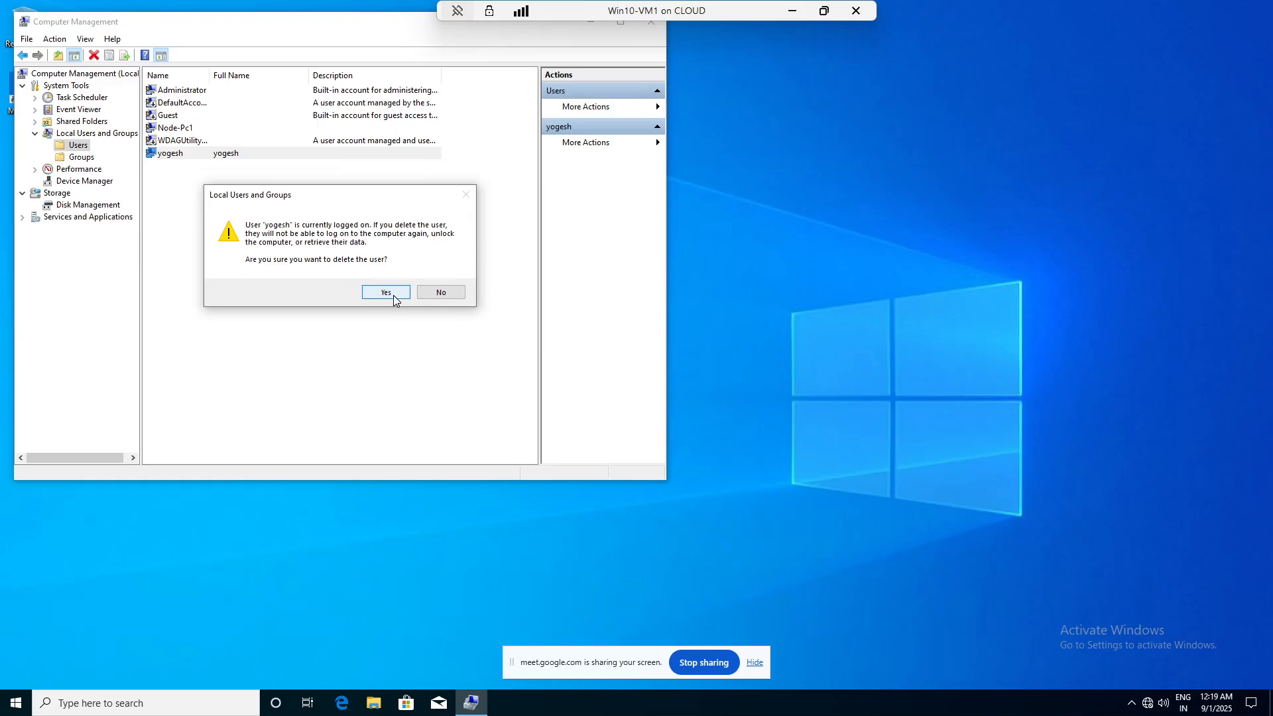
{"action": "left_click", "coordinate": [393, 300]}
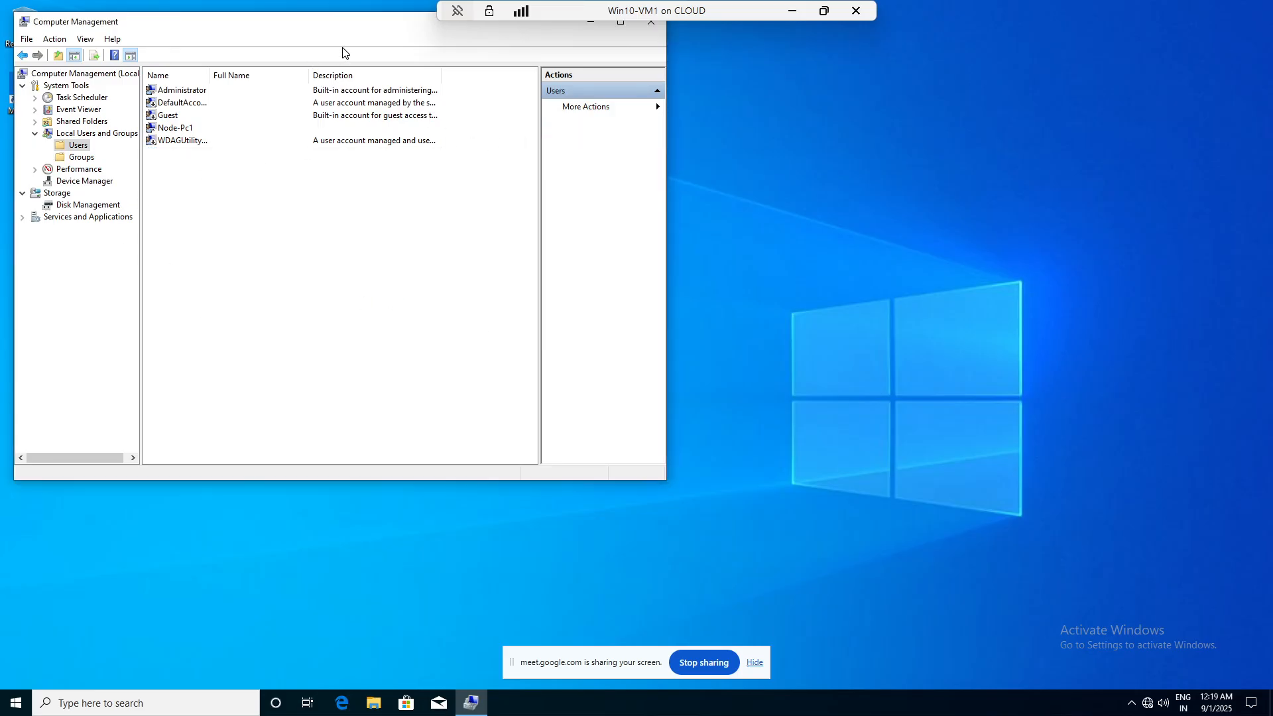
{"action": "left_click_drag", "start_coordinate": [382, 29], "coordinate": [384, 92]}
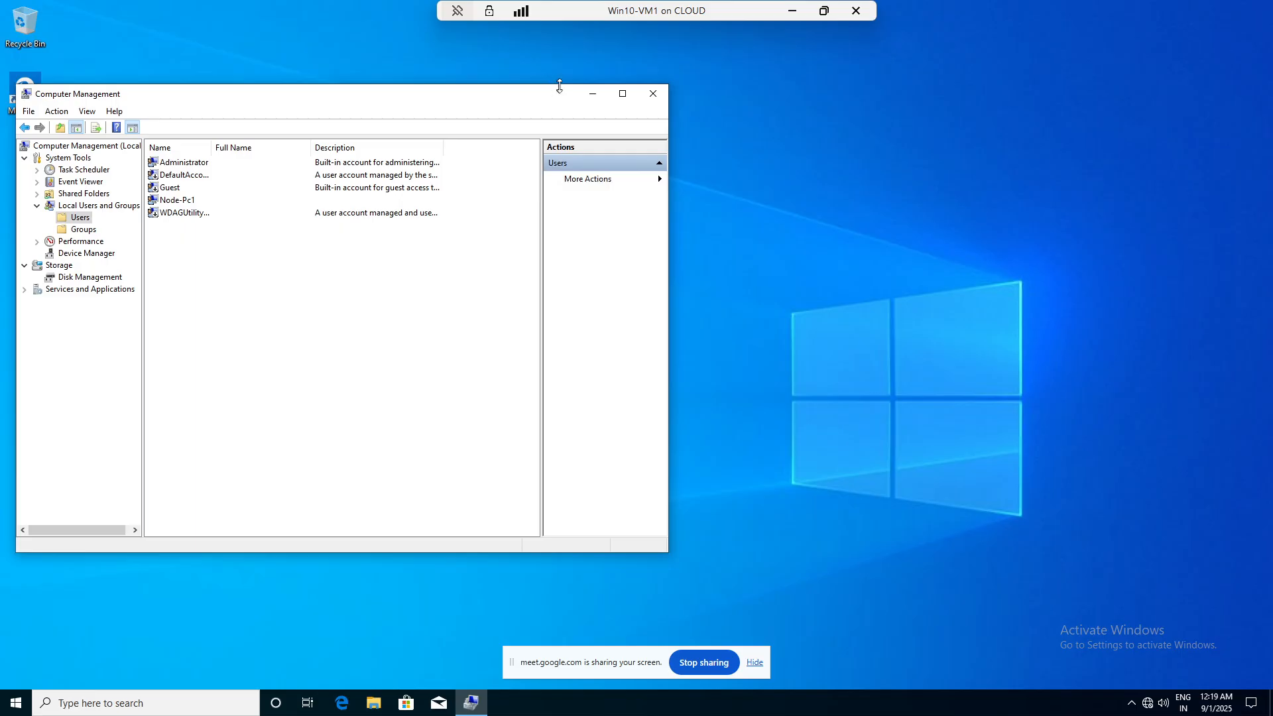
{"action": "left_click", "coordinate": [654, 93]}
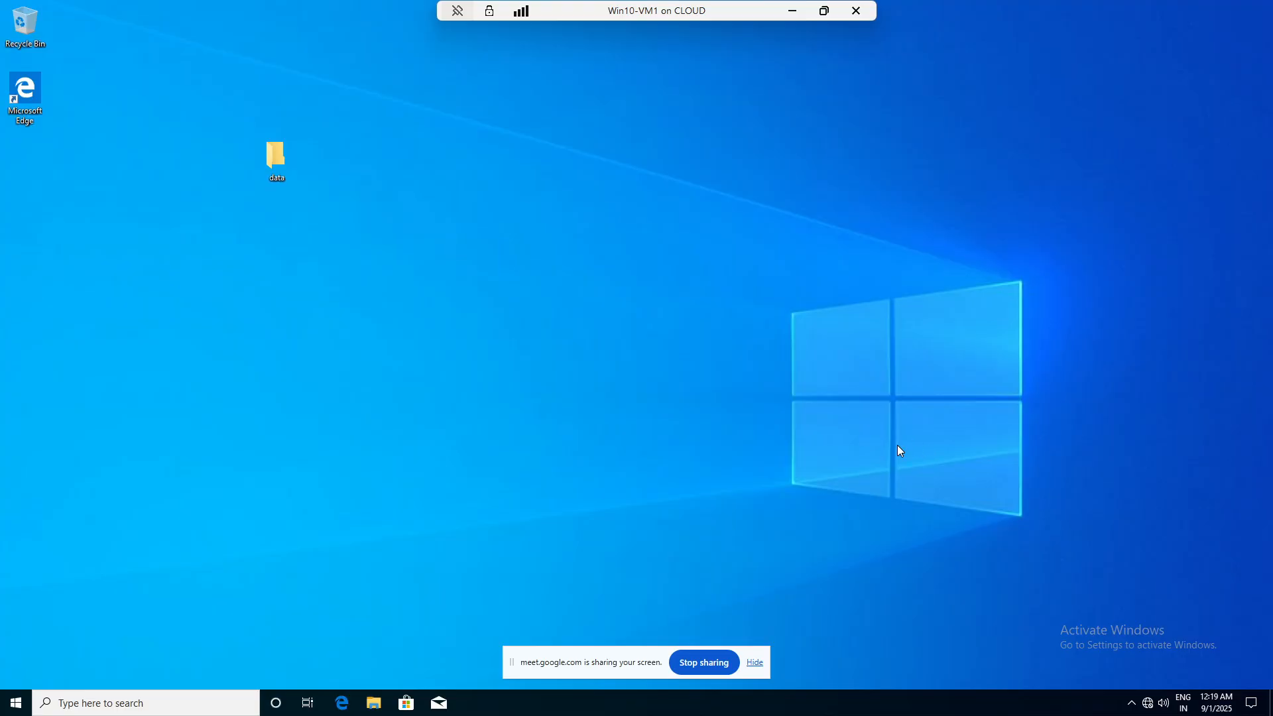
- Ping 10.0.0.1 from the Run box, then enter ncpa.cpl in Run
{"action": "key", "text": "super+r"}
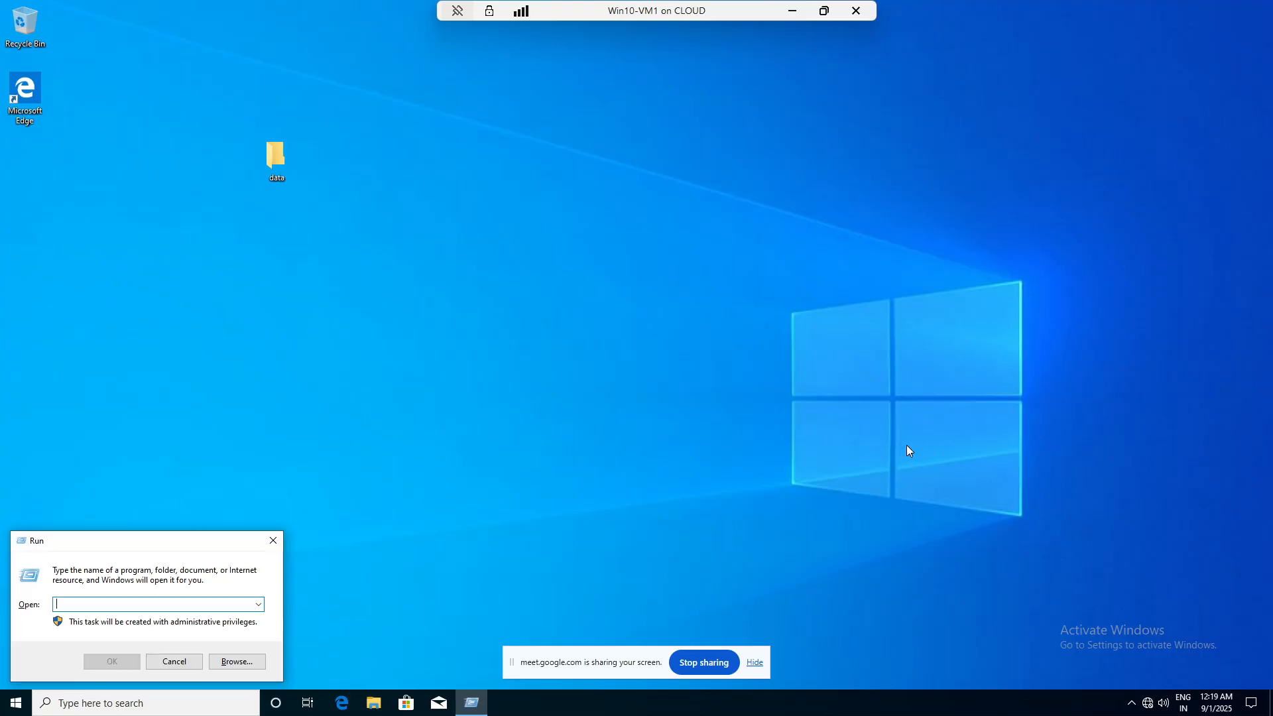
{"action": "type", "text": "ping"}
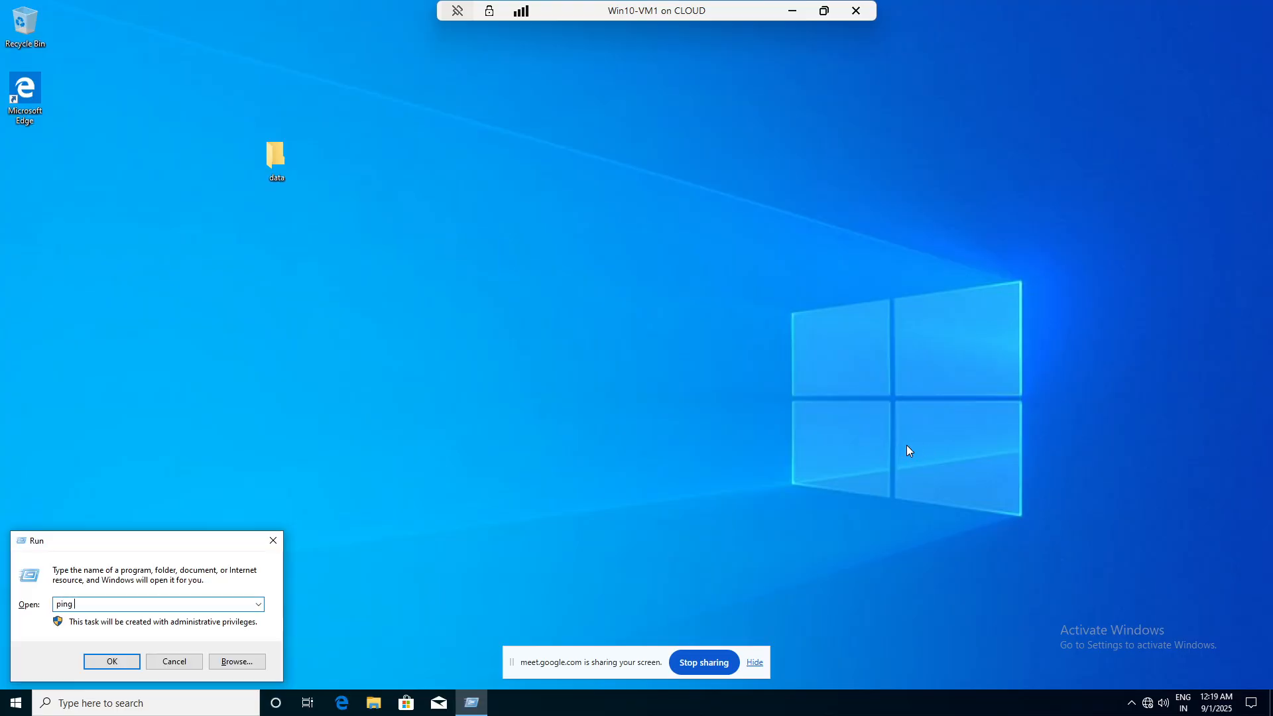
{"action": "type", "text": " 10.0.0.1"}
{"action": "key", "text": "Return"}
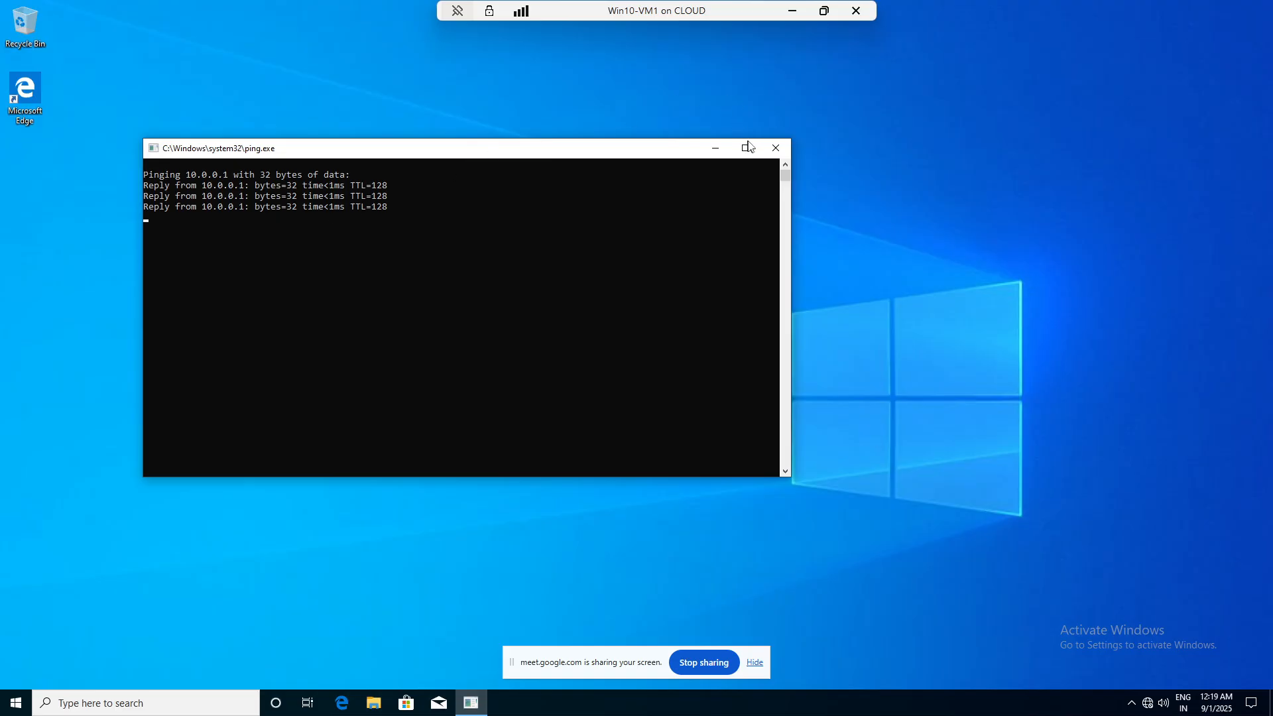
{"action": "left_click", "coordinate": [775, 147]}
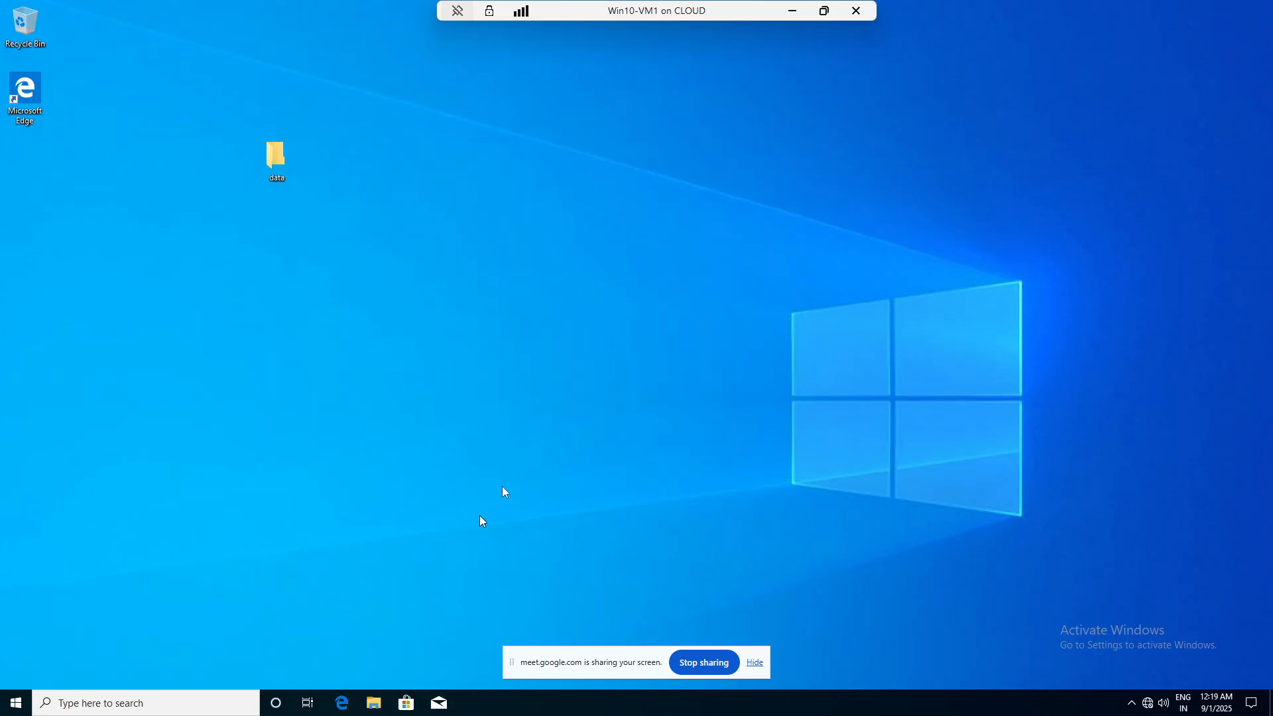
{"action": "key", "text": "super+r"}
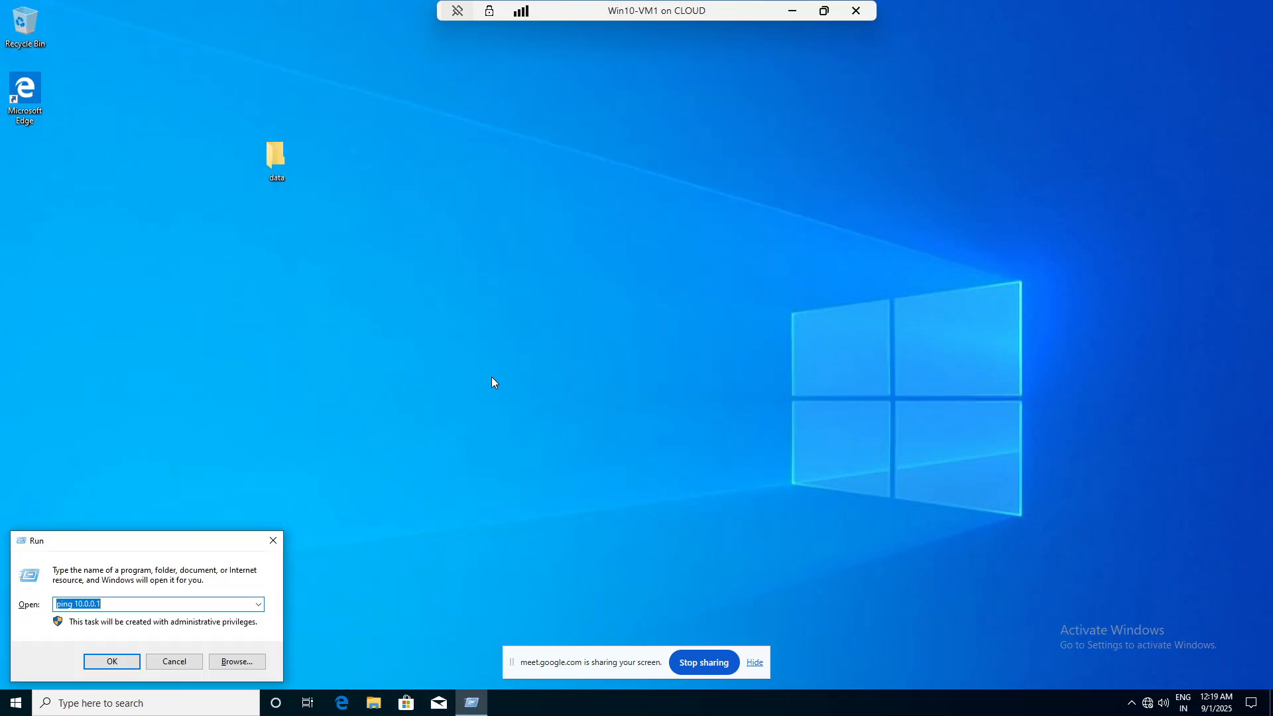
{"action": "type", "text": "ncpa.cpl"}
- Inspect the Ethernet adapter's IPv4 properties, closing them without changes
{"action": "key", "text": "Return"}
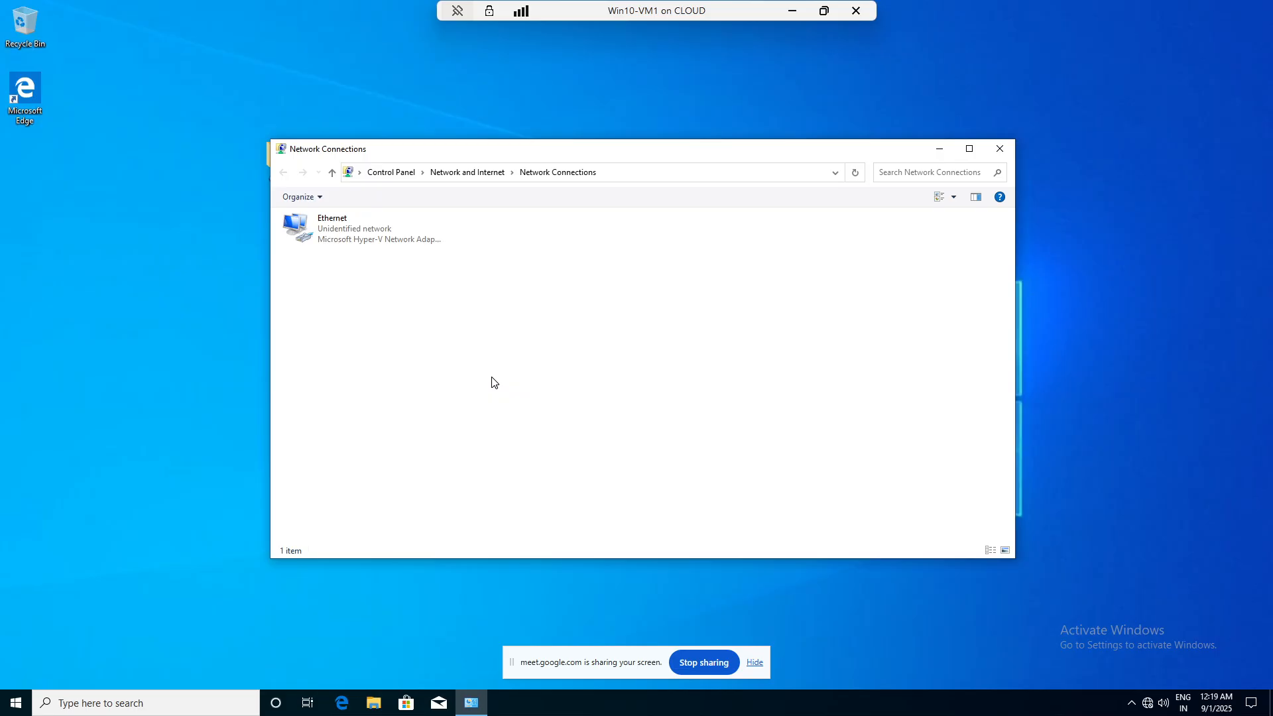
{"action": "right_click", "coordinate": [344, 225]}
{"action": "left_click", "coordinate": [381, 355]}
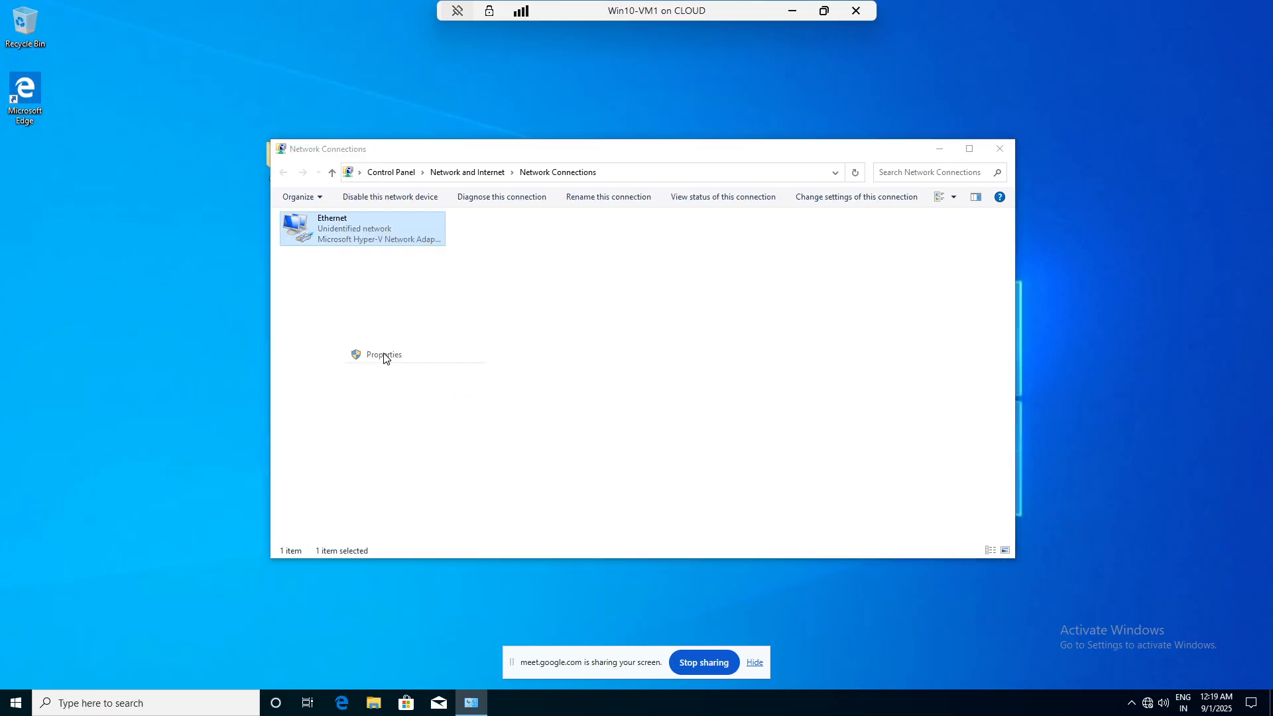
{"action": "double_click", "coordinate": [389, 349]}
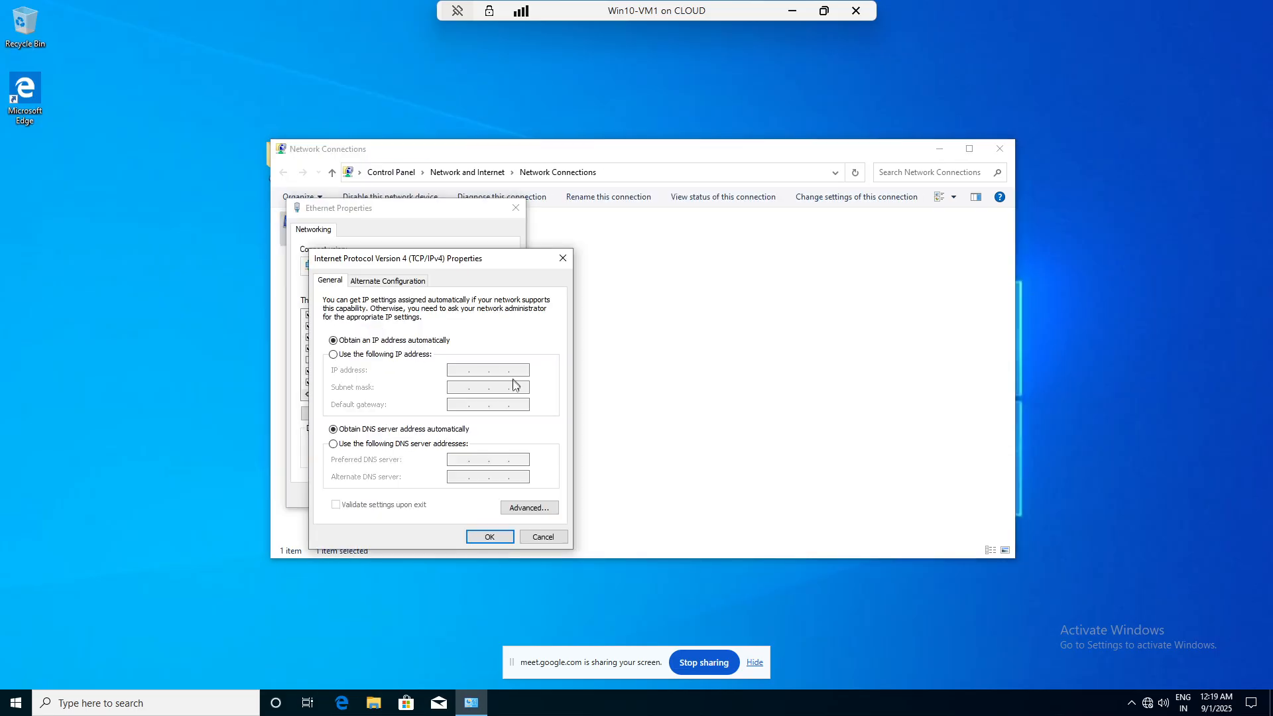
{"action": "left_click", "coordinate": [563, 257]}
{"action": "left_click", "coordinate": [513, 210]}
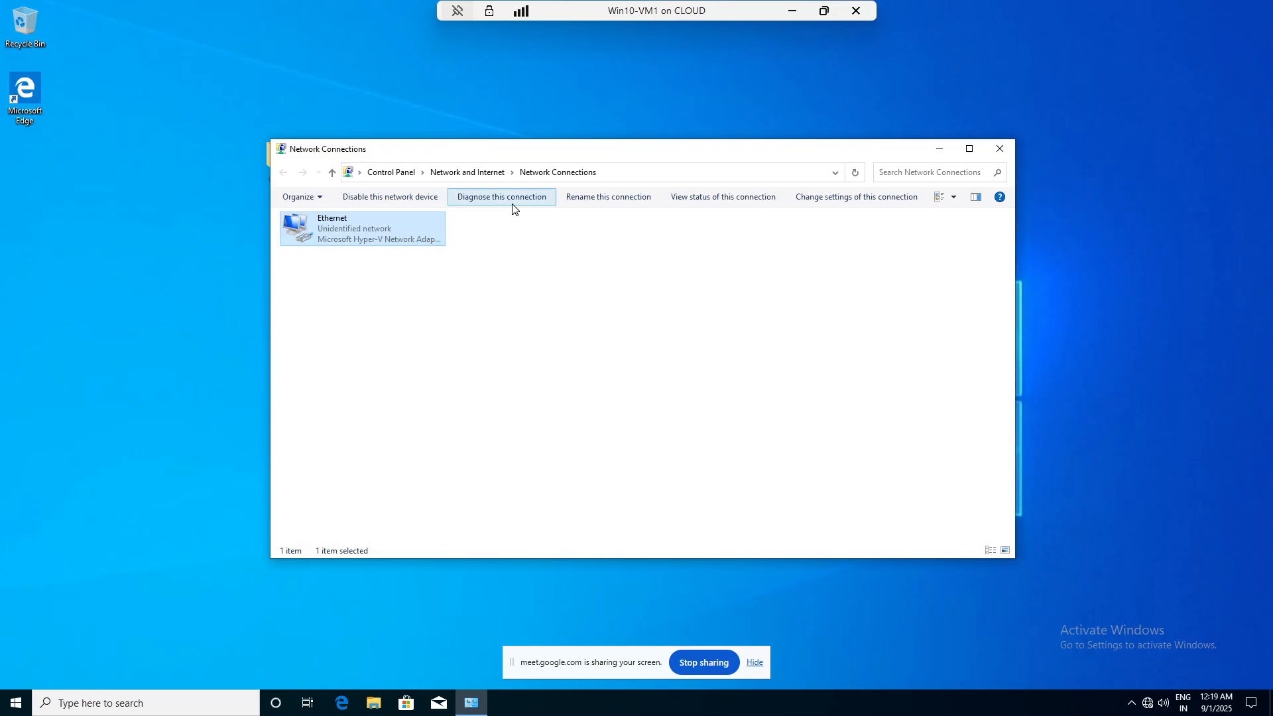
- Review the Ethernet status details (10.0.0.101, DNS 10.0.0.1) and close Network Connections
{"action": "right_click", "coordinate": [375, 237]}
{"action": "left_click", "coordinate": [408, 263]}
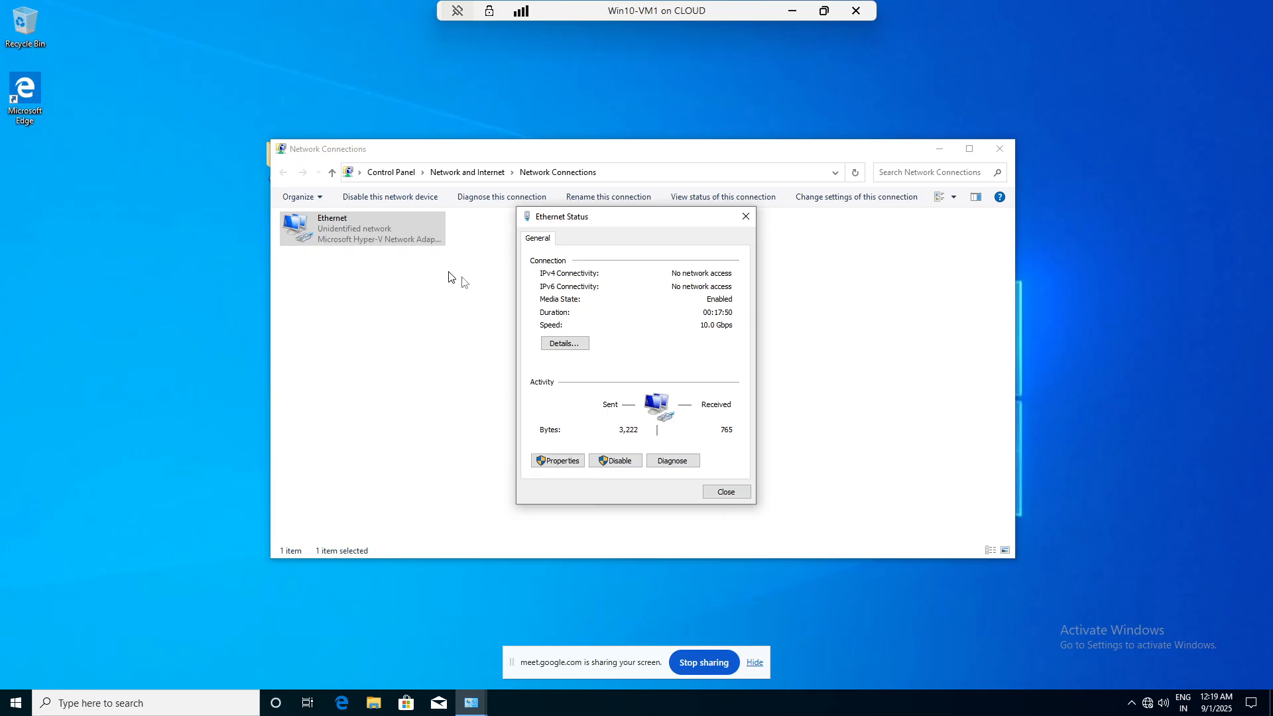
{"action": "left_click", "coordinate": [563, 343]}
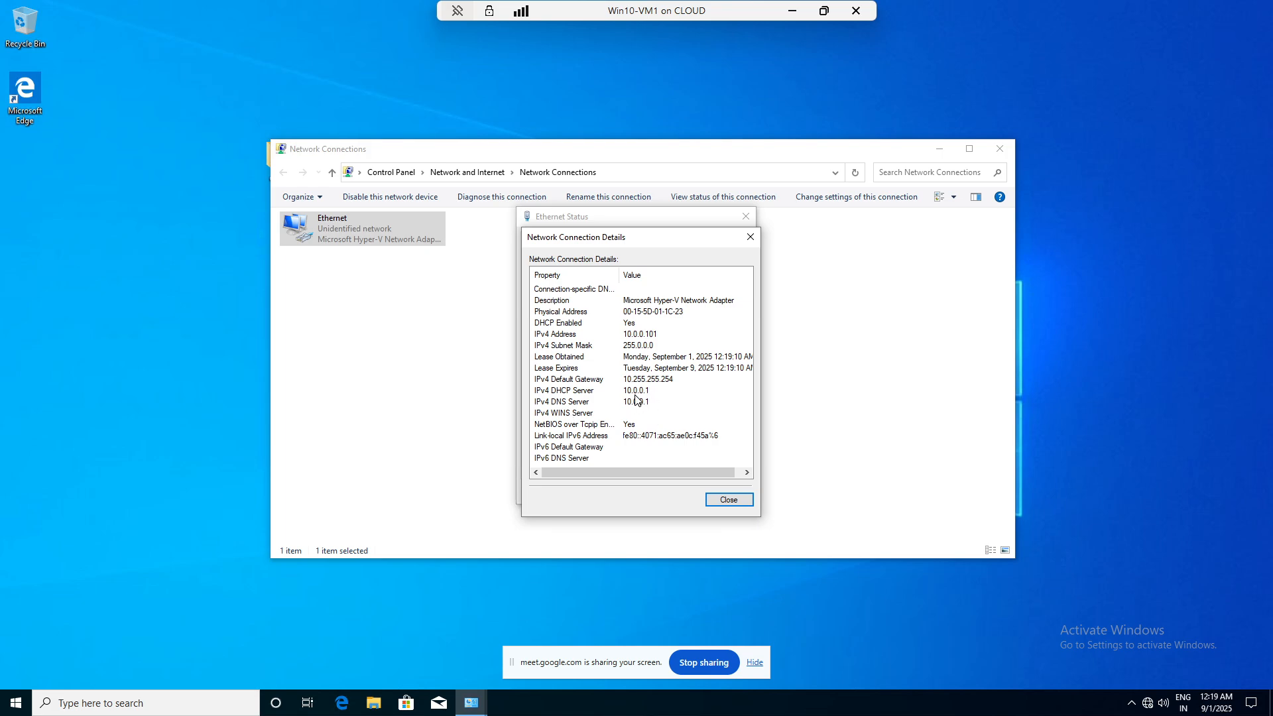
{"action": "left_click", "coordinate": [750, 236]}
{"action": "left_click", "coordinate": [744, 222]}
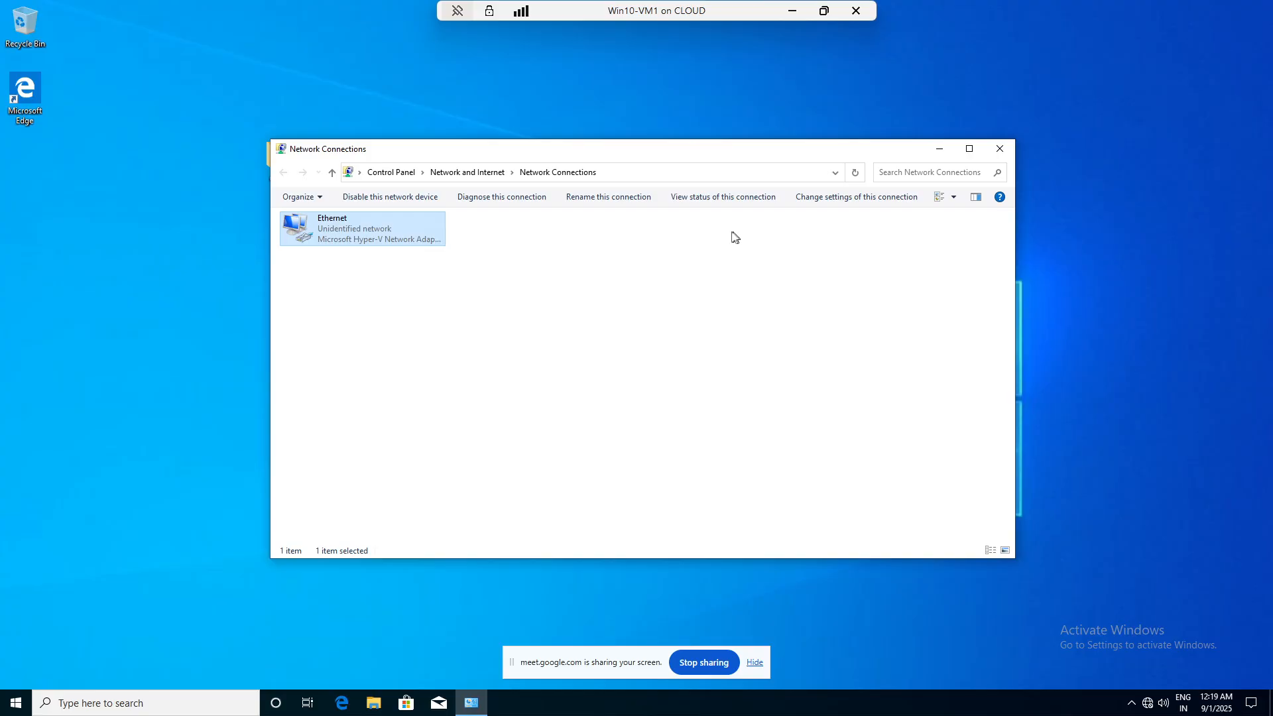
{"action": "left_click", "coordinate": [1000, 148]}
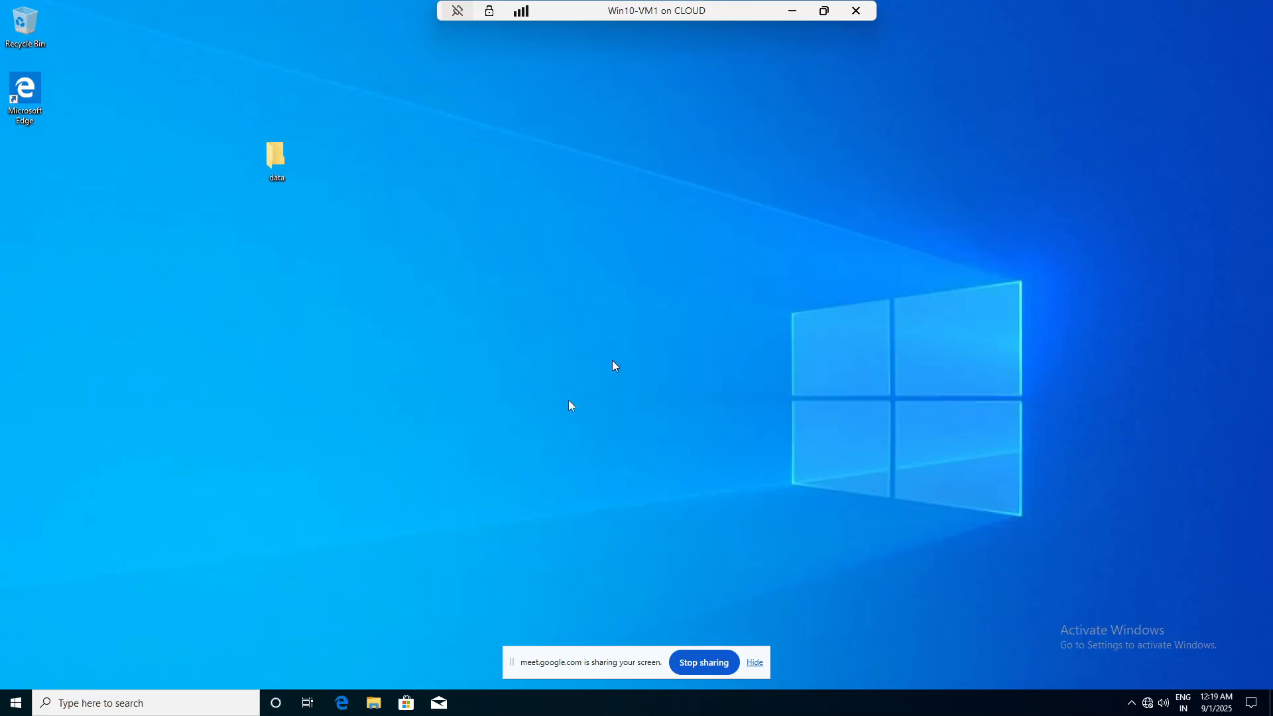
- Open This PC's system properties and begin changing the computer name
{"action": "left_click", "coordinate": [373, 704]}
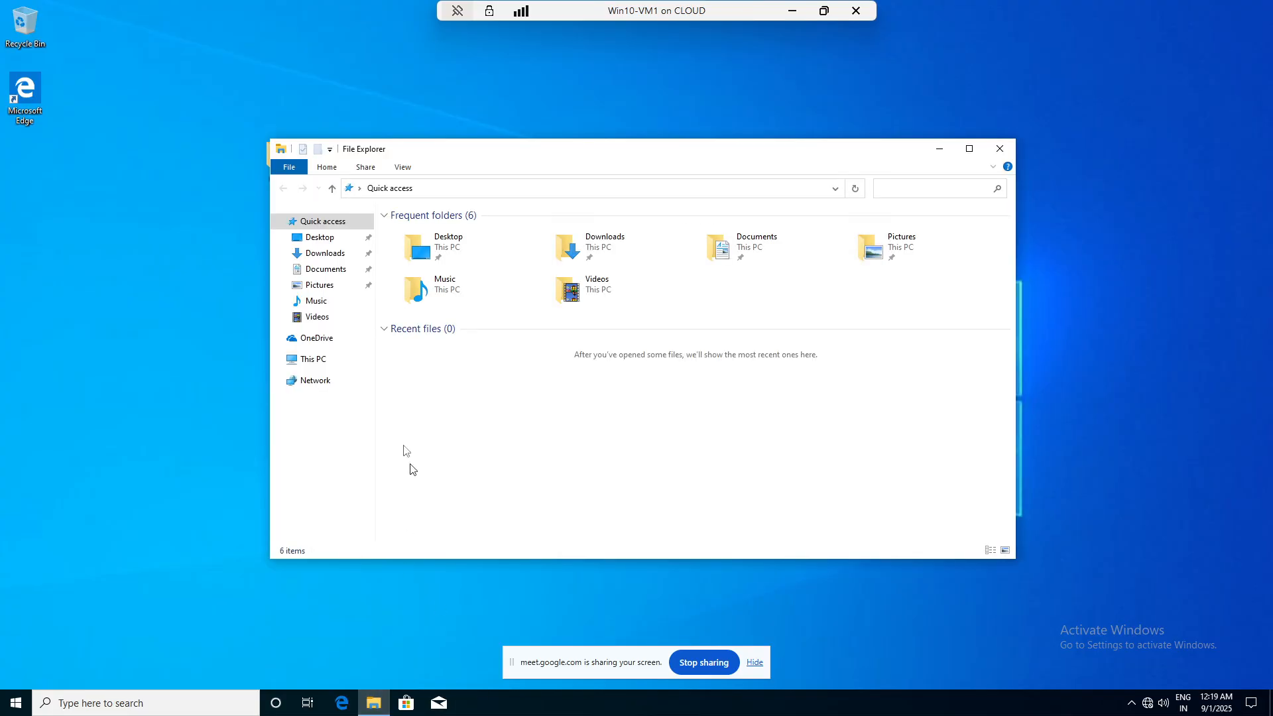
{"action": "right_click", "coordinate": [311, 362]}
{"action": "left_click", "coordinate": [311, 362]}
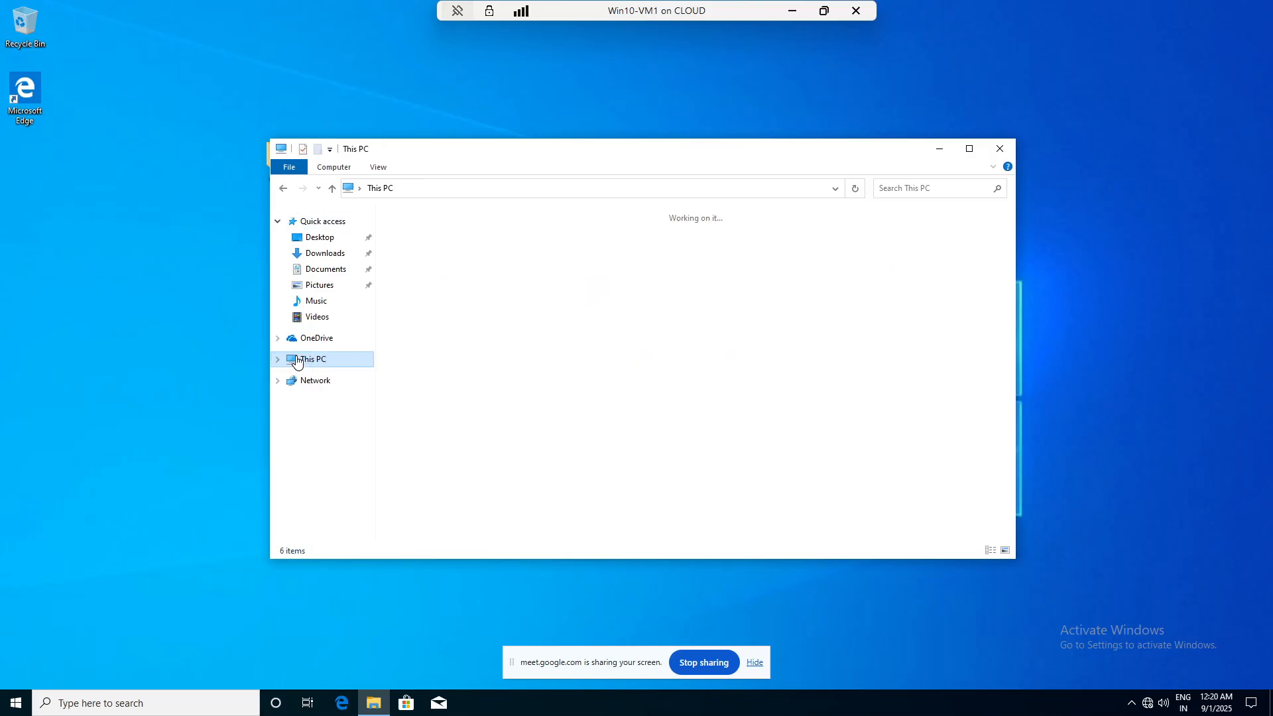
{"action": "right_click", "coordinate": [312, 362]}
{"action": "left_click", "coordinate": [351, 530]}
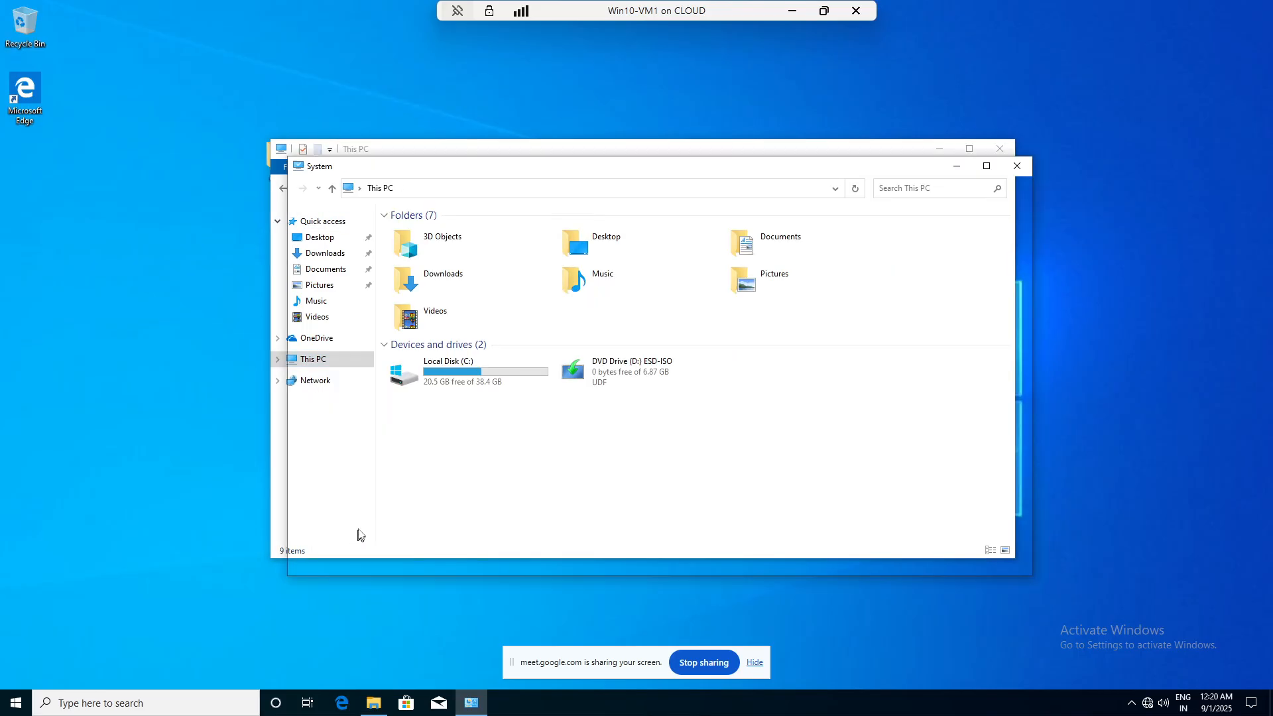
{"action": "left_click", "coordinate": [980, 405]}
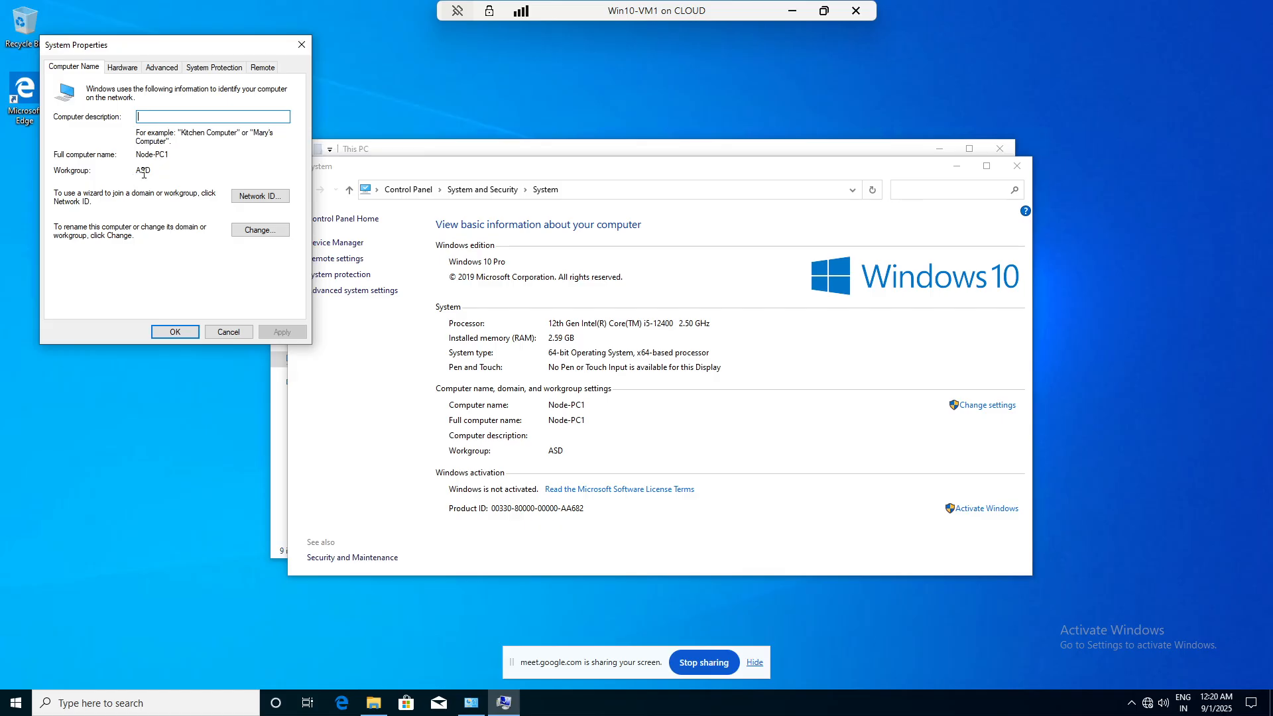
{"action": "left_click", "coordinate": [256, 231]}
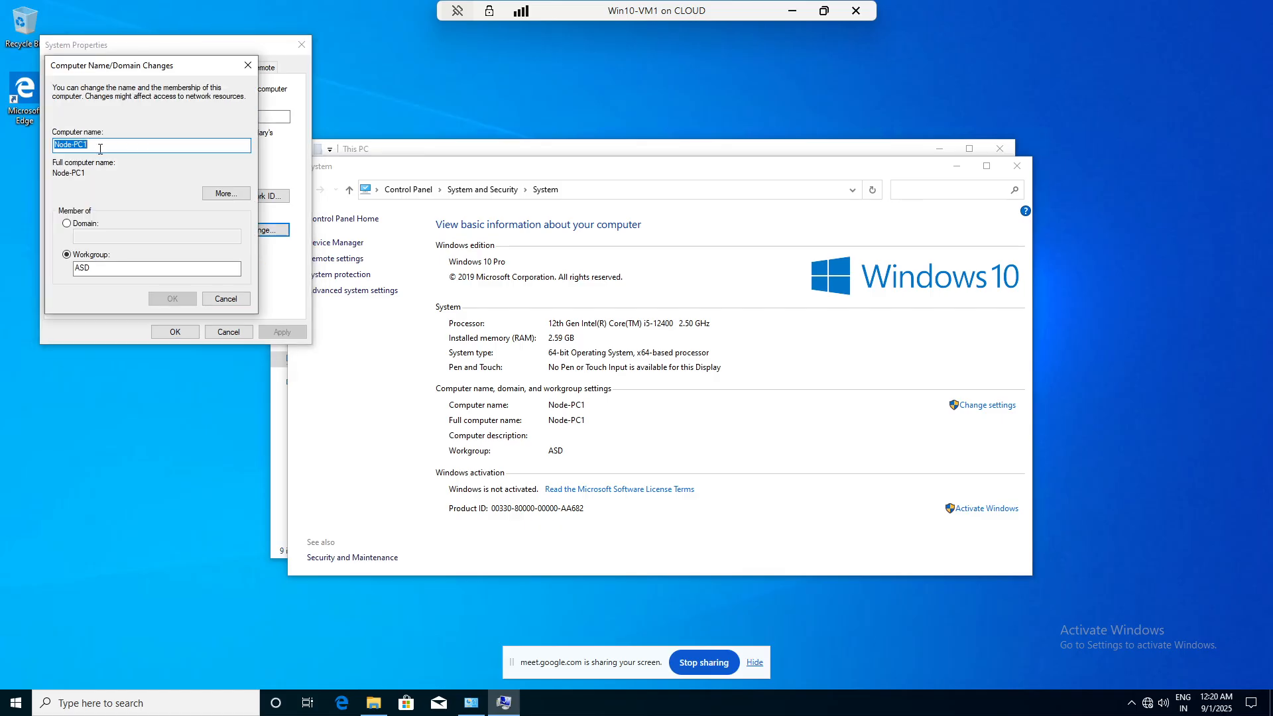
- Rename the computer to hr and join the iccpss domain using administrator credentials
{"action": "type", "text": "hr"}
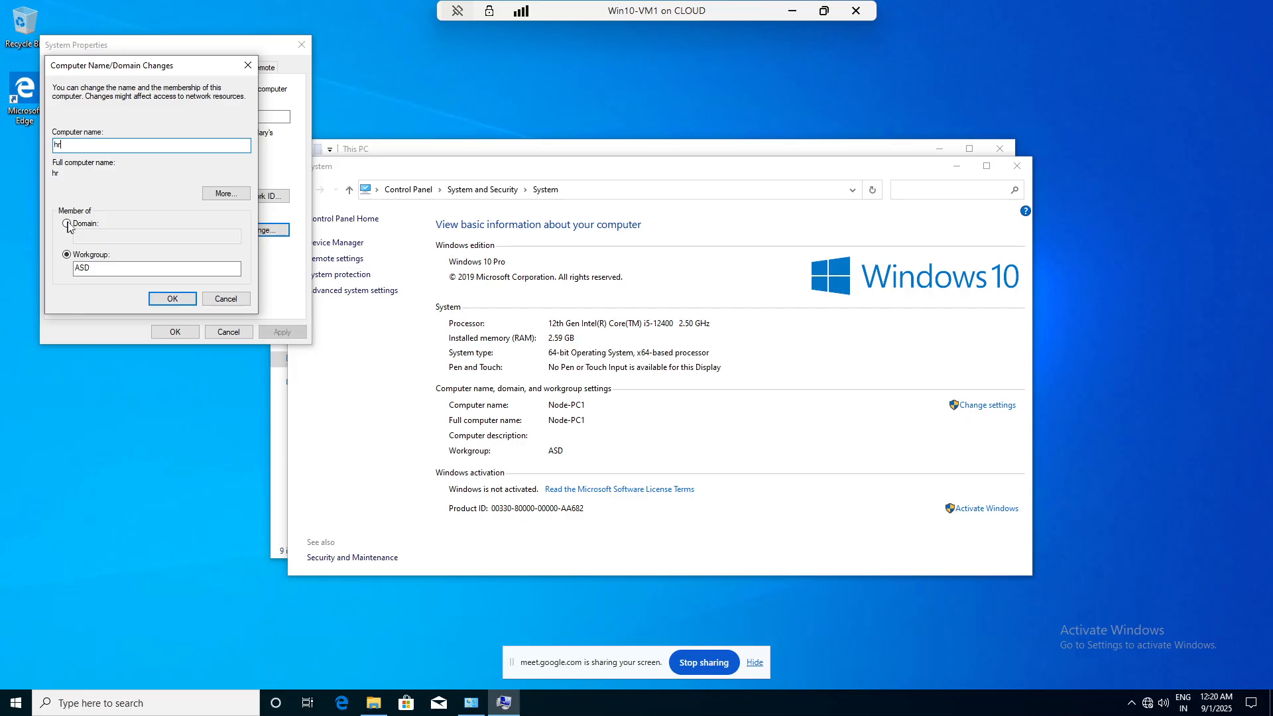
{"action": "left_click", "coordinate": [68, 223]}
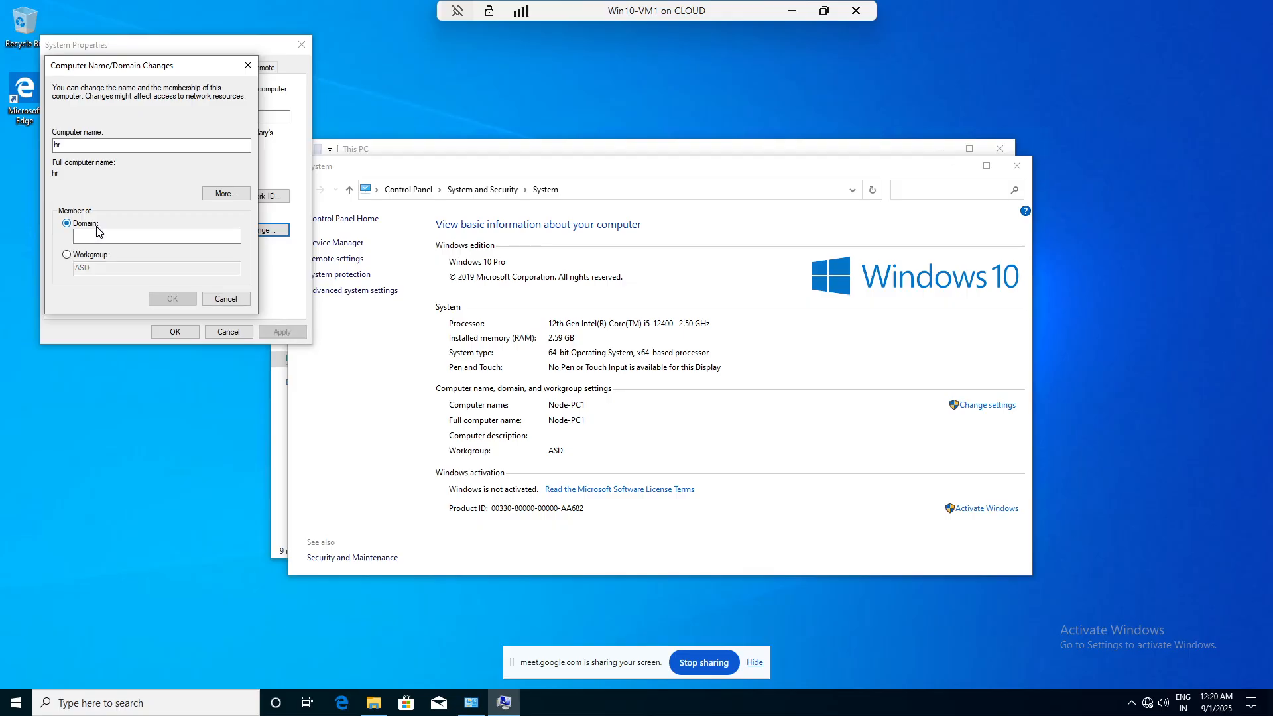
{"action": "left_click", "coordinate": [98, 237]}
{"action": "type", "text": "i"}
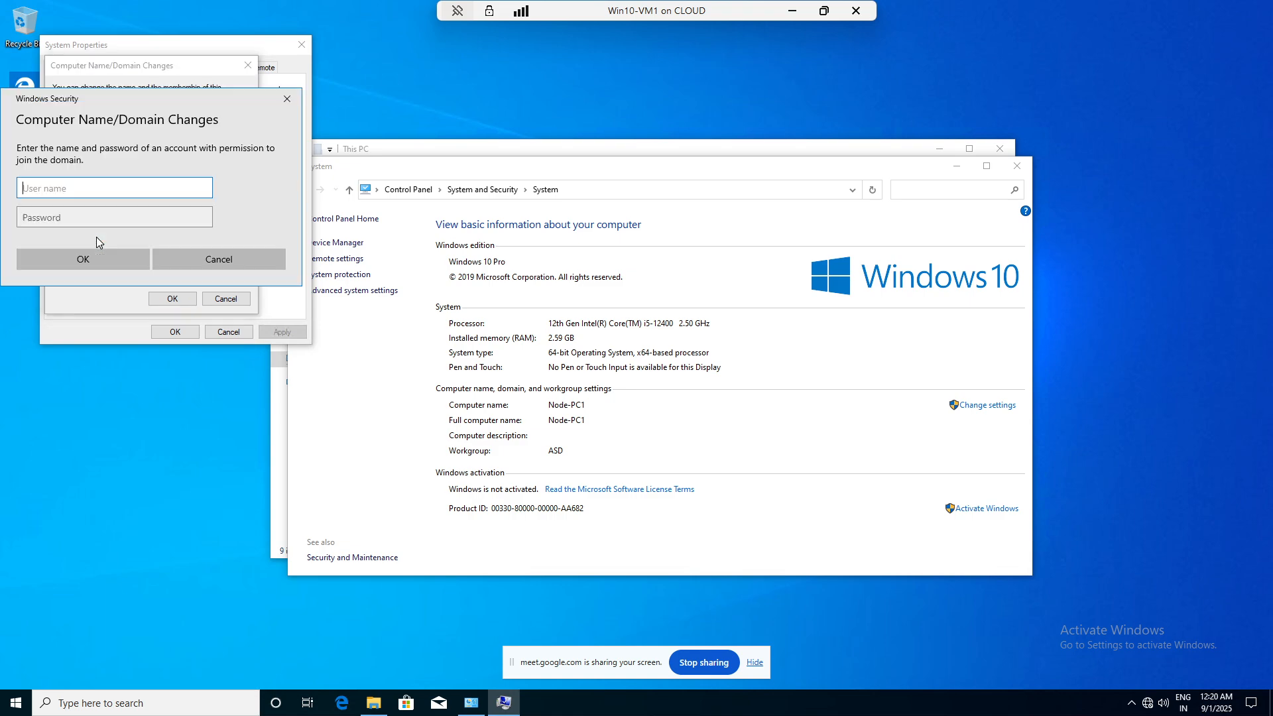
{"action": "type", "text": "administrator"}
{"action": "key", "text": "Tab"}
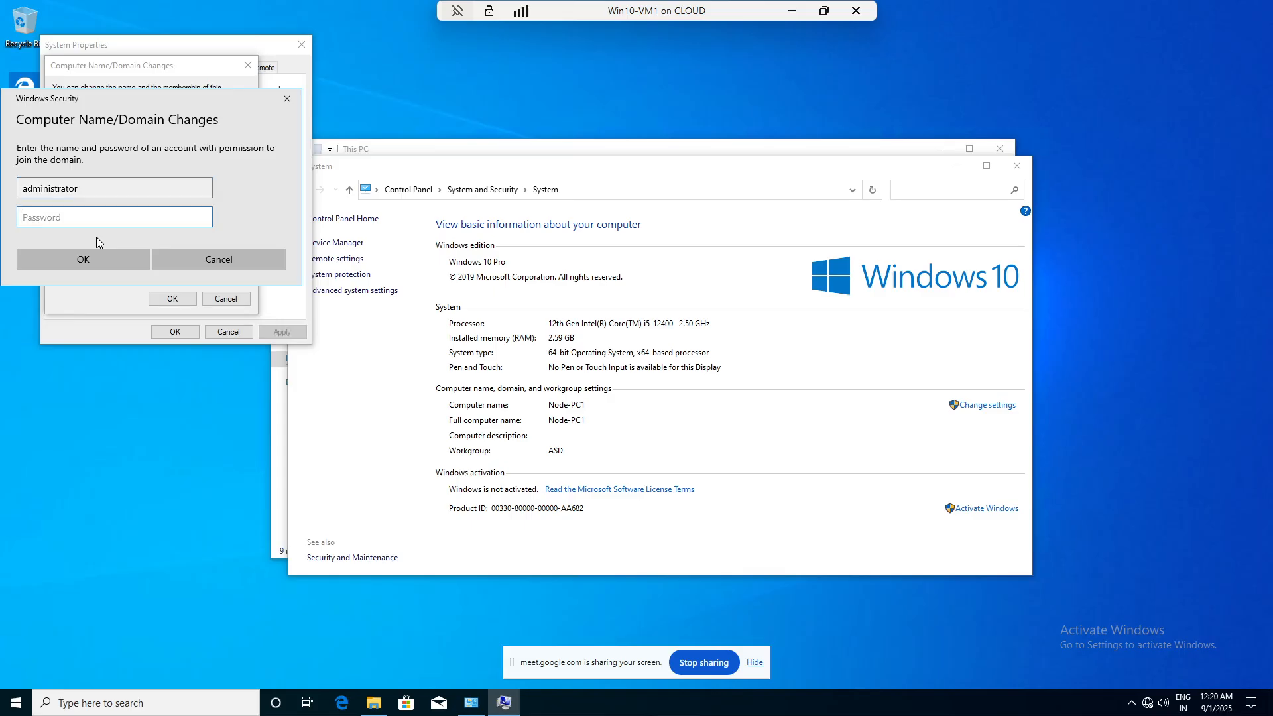
{"action": "type", "text": "***"}
{"action": "key", "text": "BackSpace"}
{"action": "key", "text": "BackSpace"}
{"action": "key", "text": "BackSpace"}
{"action": "type", "text": "**********"}
{"action": "key", "text": "Return"}
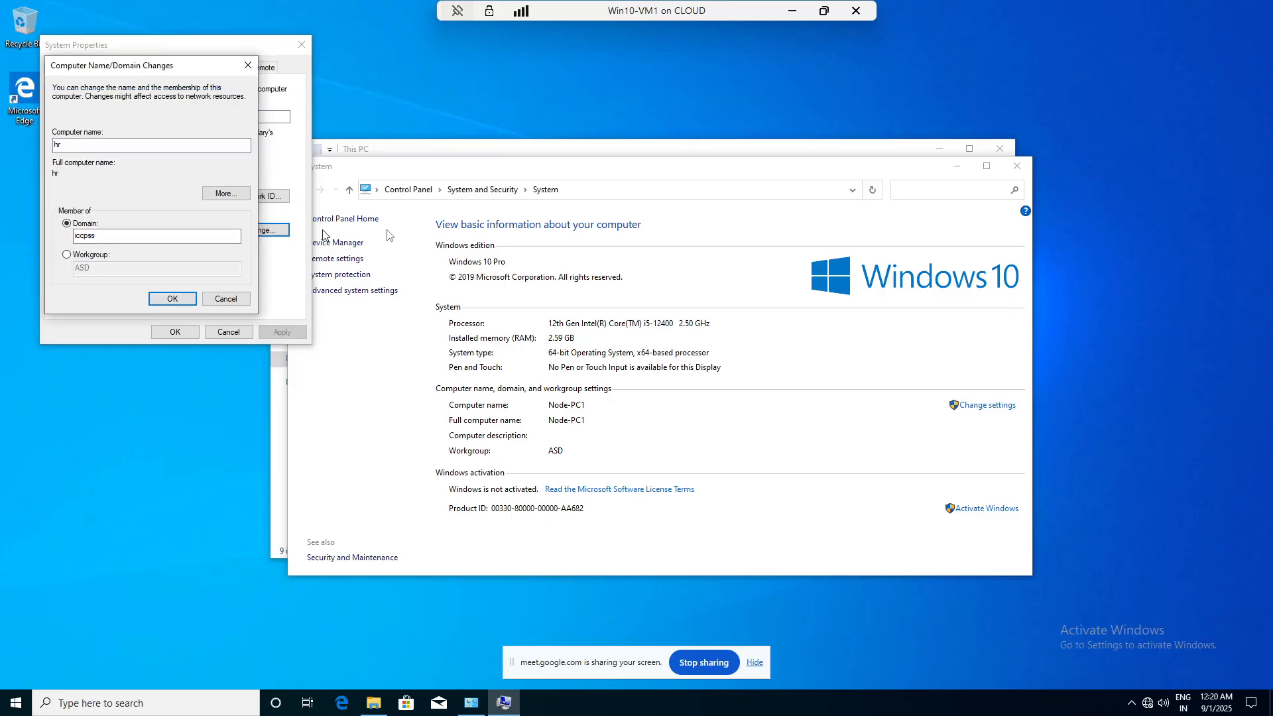
{"action": "left_click", "coordinate": [1007, 164]}
{"action": "left_click", "coordinate": [1001, 149]}
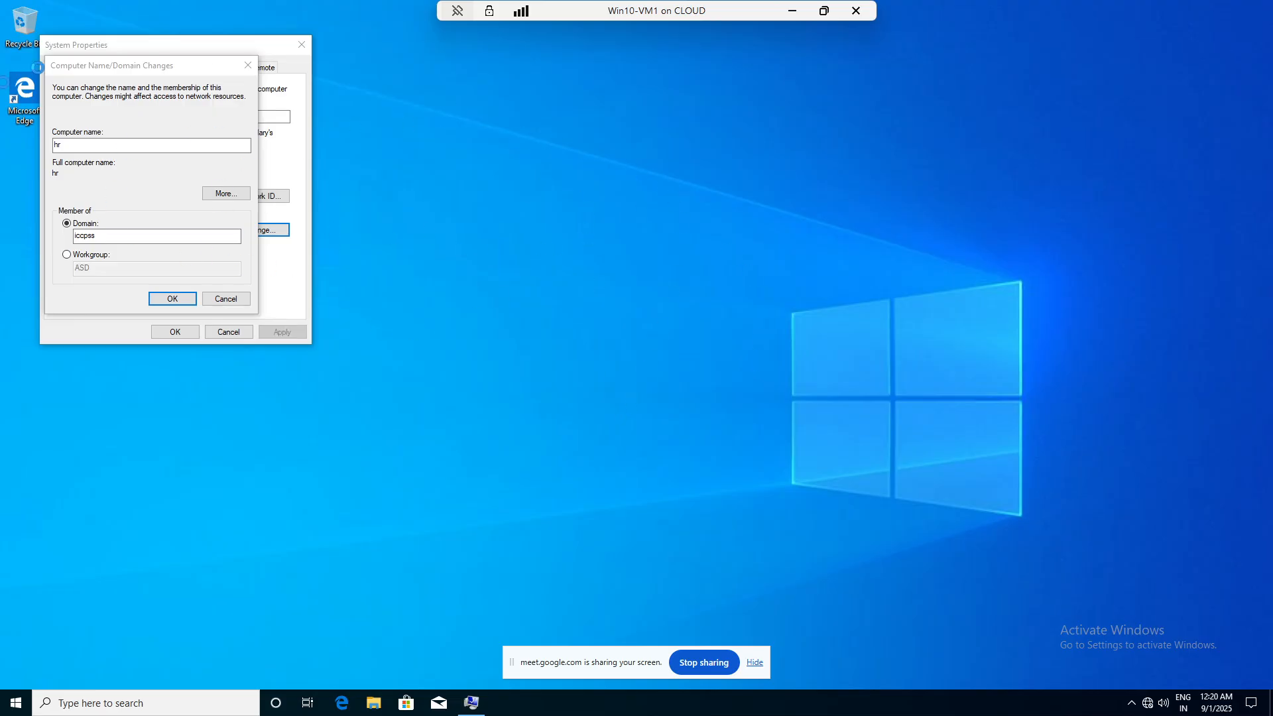
- Connect to Delhi-DC01 full-screen and sign in with its password
{"action": "left_click", "coordinate": [792, 11]}
{"action": "left_click", "coordinate": [175, 160]}
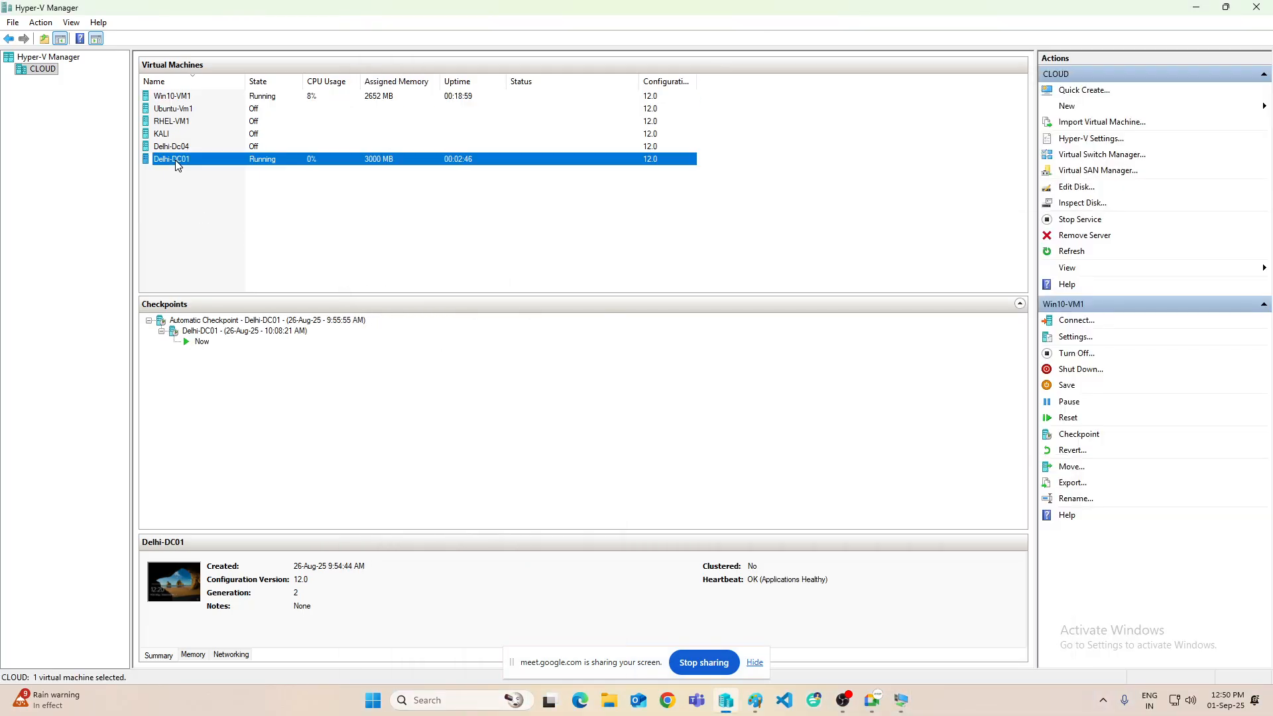
{"action": "right_click", "coordinate": [175, 160]}
{"action": "left_click", "coordinate": [205, 172]}
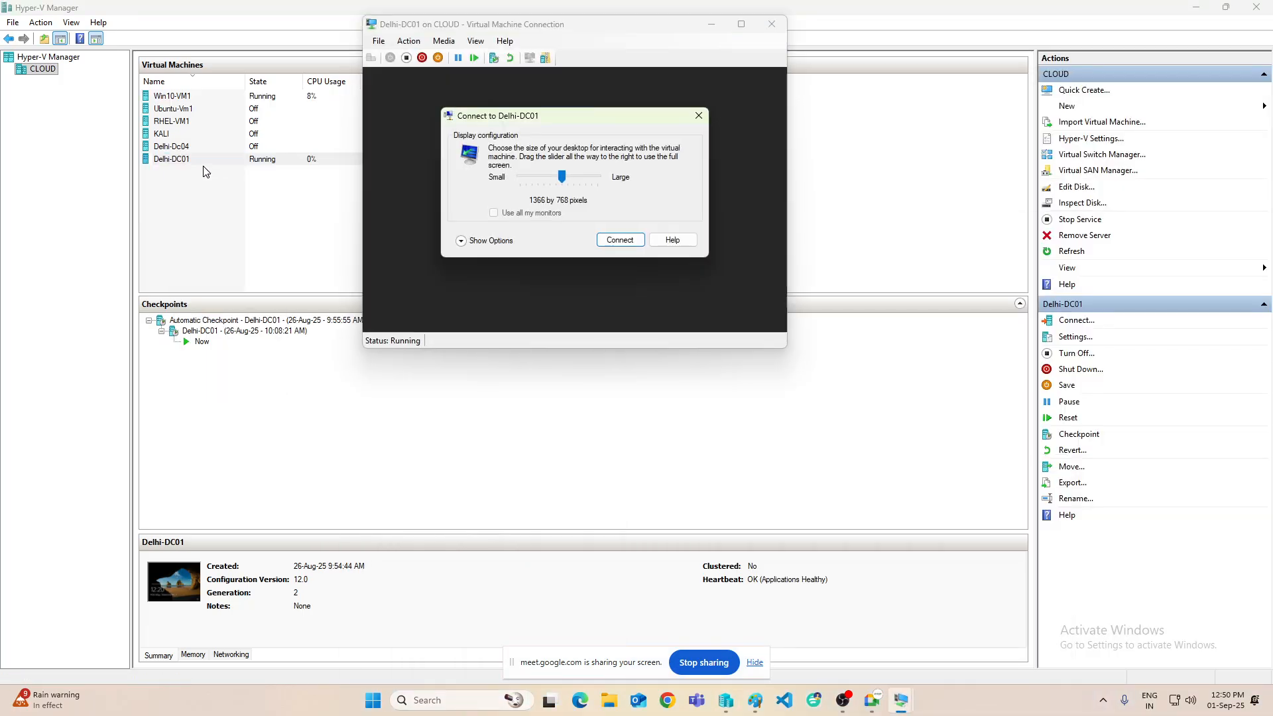
{"action": "left_click_drag", "start_coordinate": [562, 177], "coordinate": [597, 177]}
{"action": "left_click", "coordinate": [621, 239]}
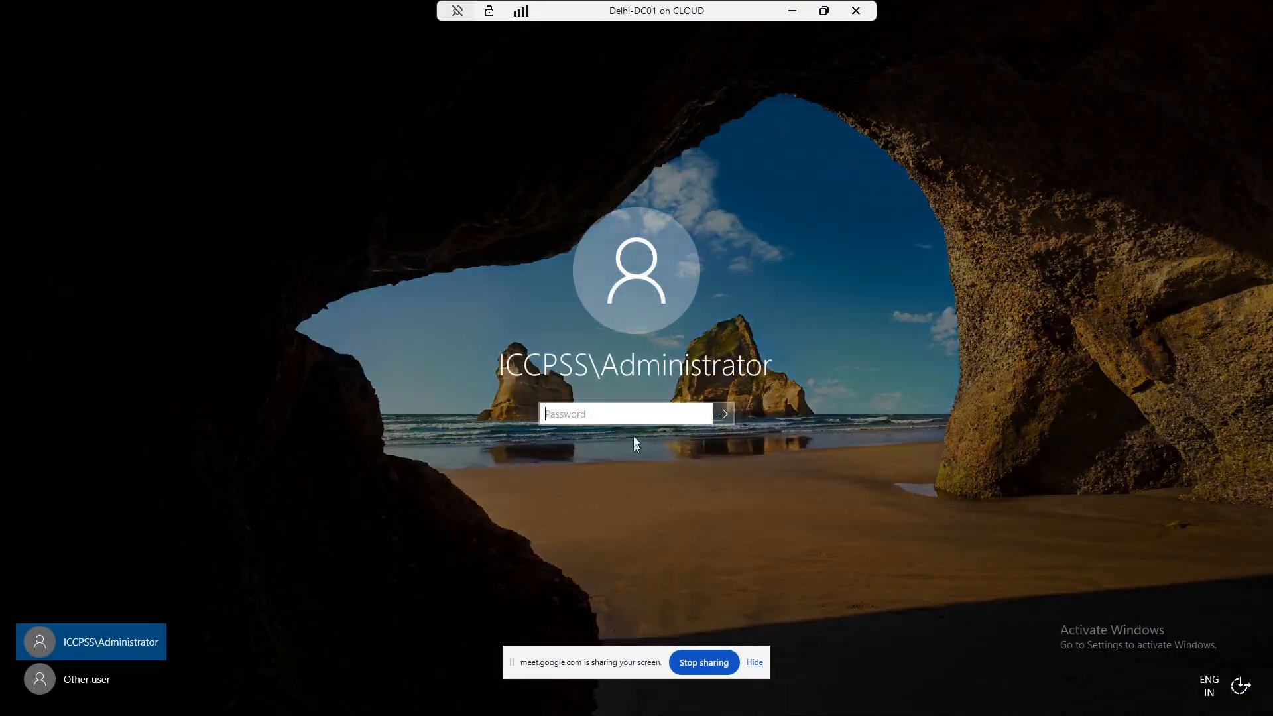
{"action": "type", "text": "****"}
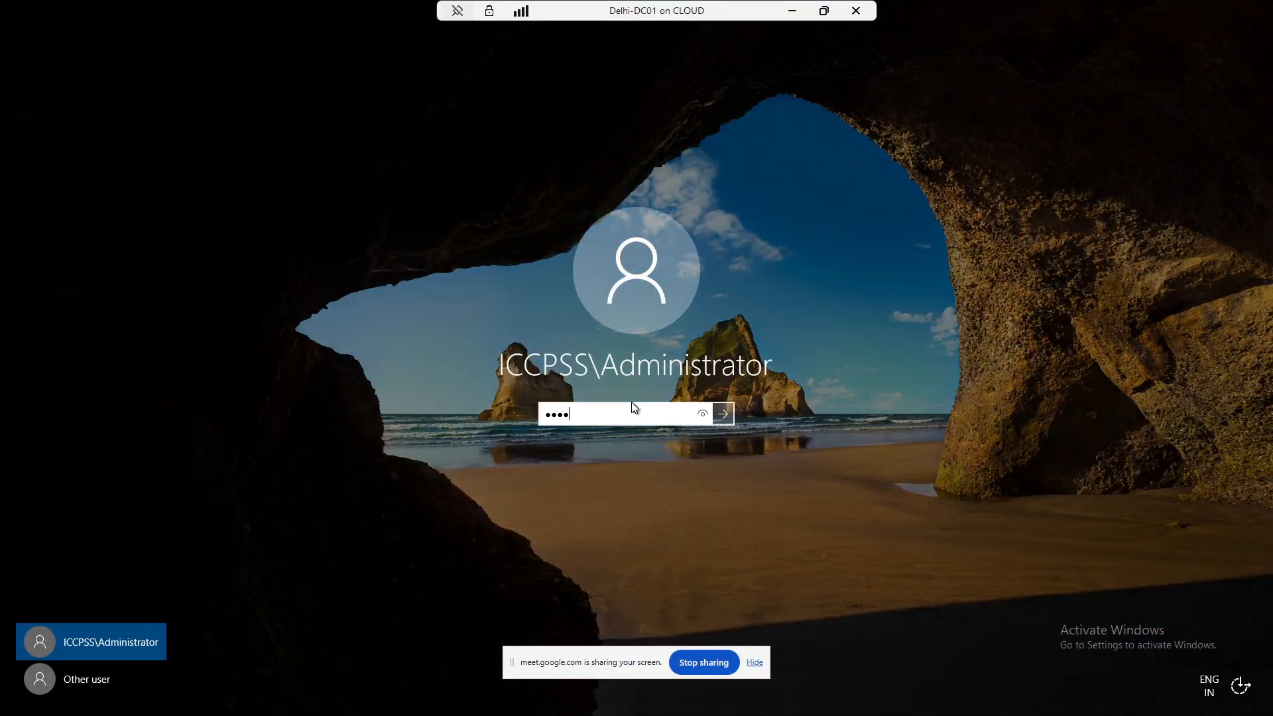
{"action": "type", "text": "***"}
{"action": "key", "text": "Return"}
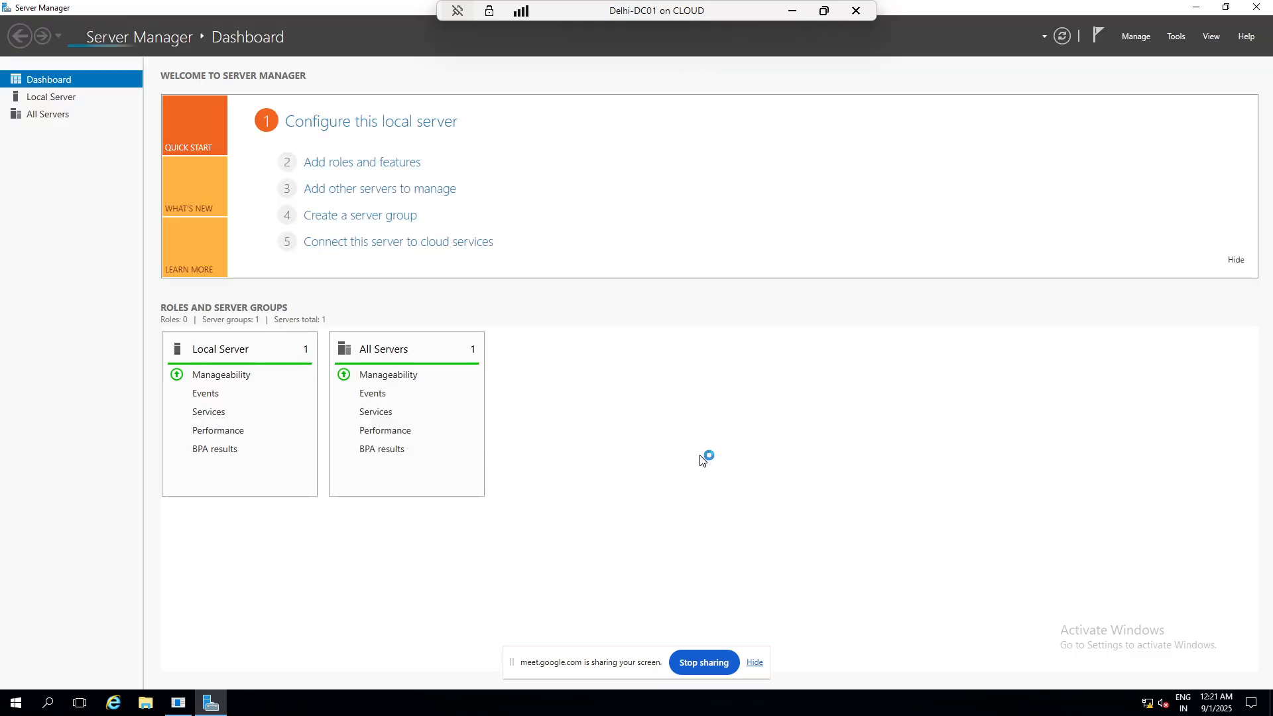
- Delete the NODE-PC1 account from the Computers container in Active Directory Users and Computers
{"action": "left_click", "coordinate": [1177, 37]}
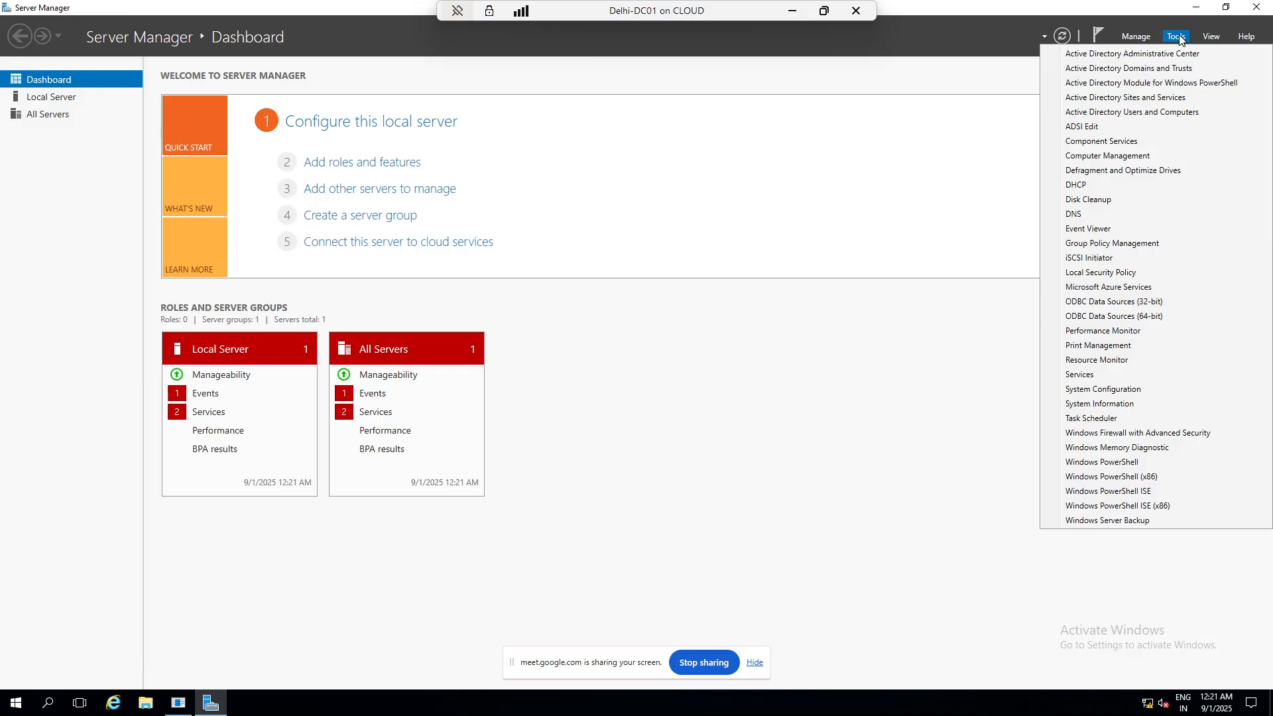
{"action": "left_click", "coordinate": [1166, 114]}
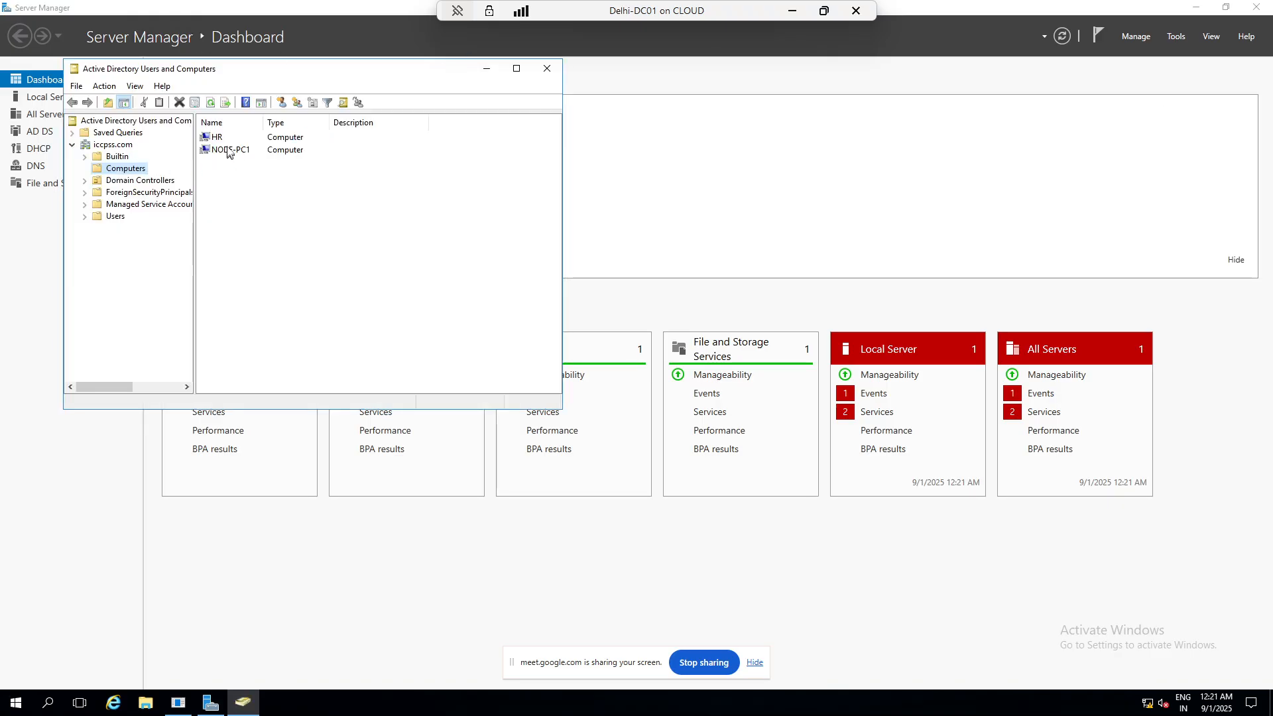
{"action": "left_click", "coordinate": [125, 158]}
{"action": "left_click", "coordinate": [130, 170]}
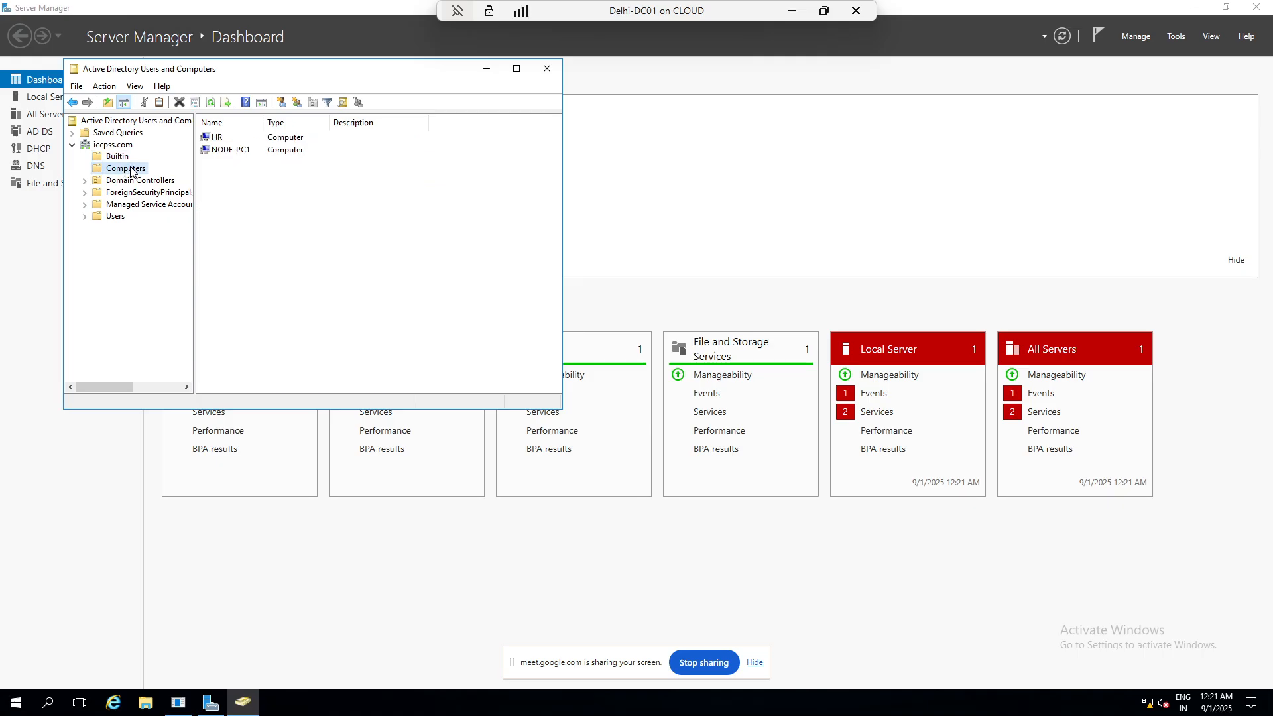
{"action": "right_click", "coordinate": [246, 152]}
{"action": "left_click", "coordinate": [299, 268]}
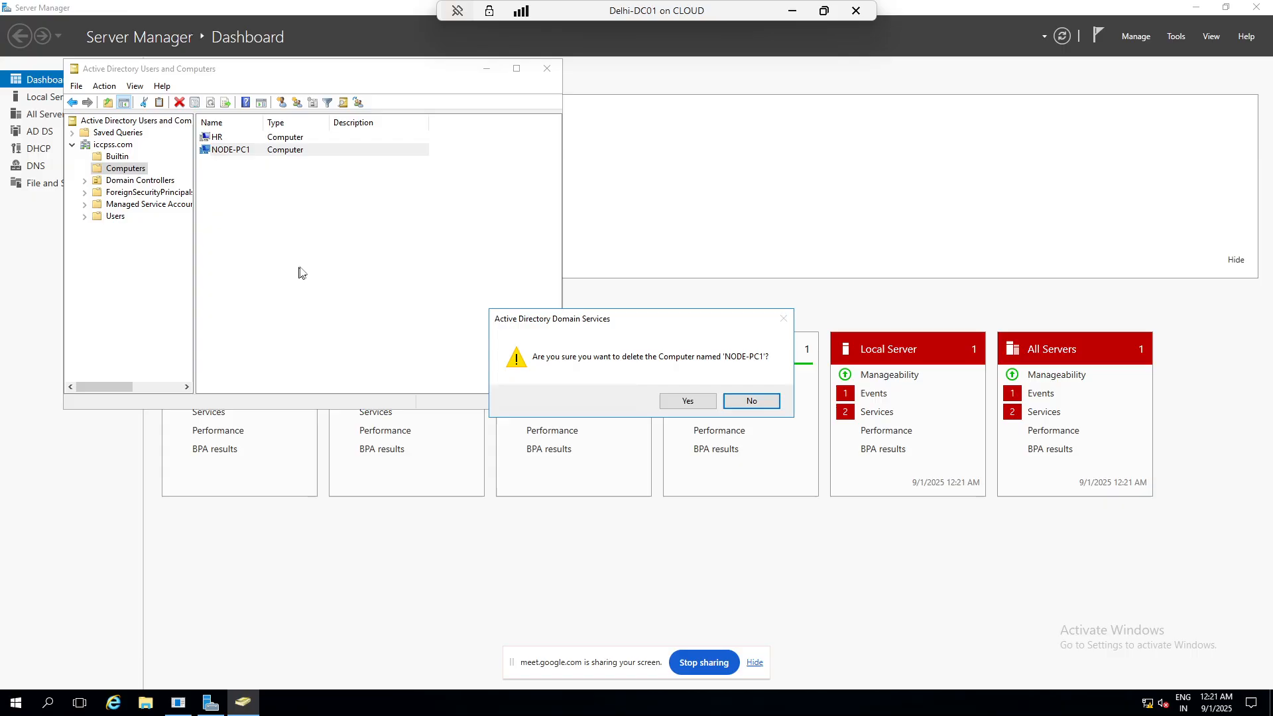
{"action": "left_click", "coordinate": [688, 401]}
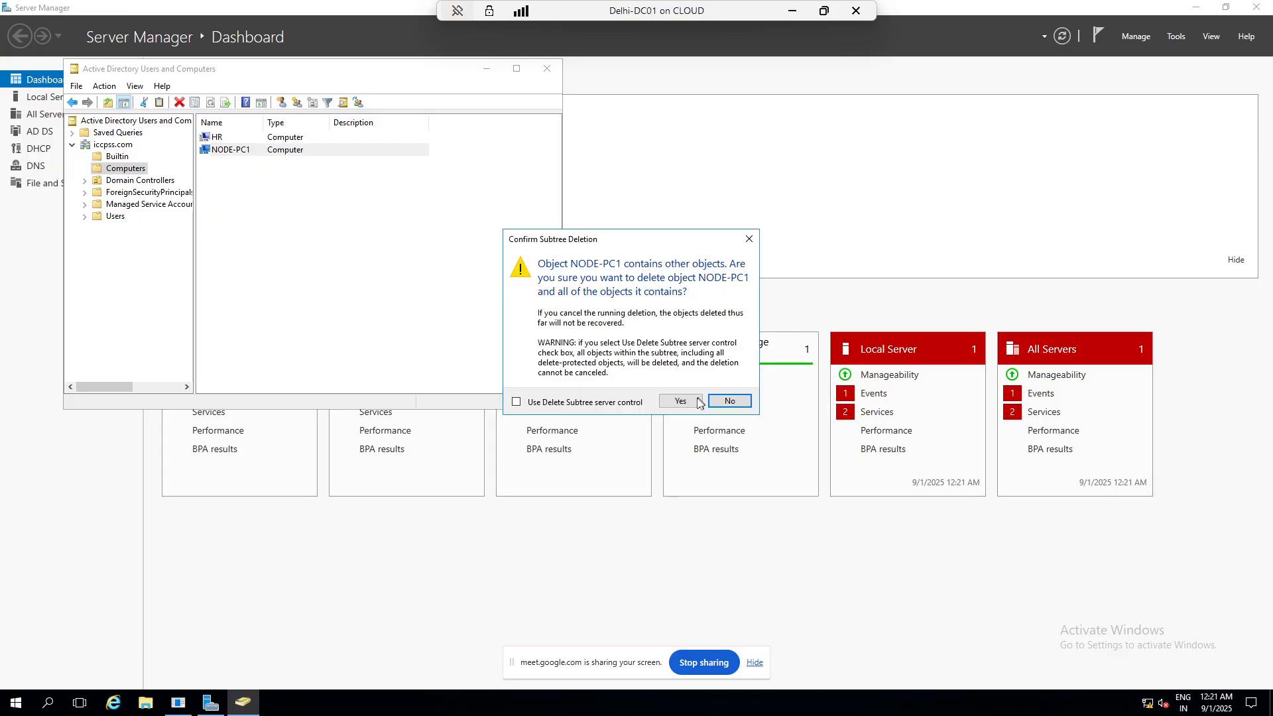
{"action": "left_click", "coordinate": [697, 401]}
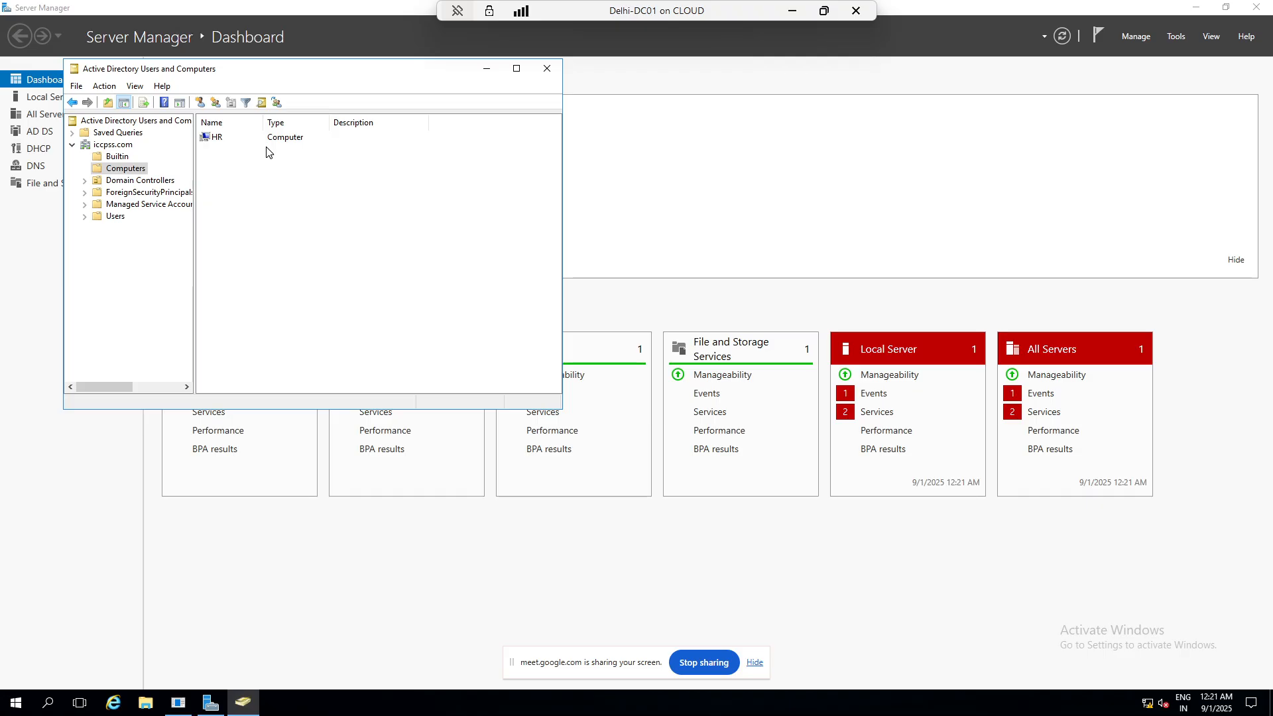
{"action": "left_click", "coordinate": [792, 10]}
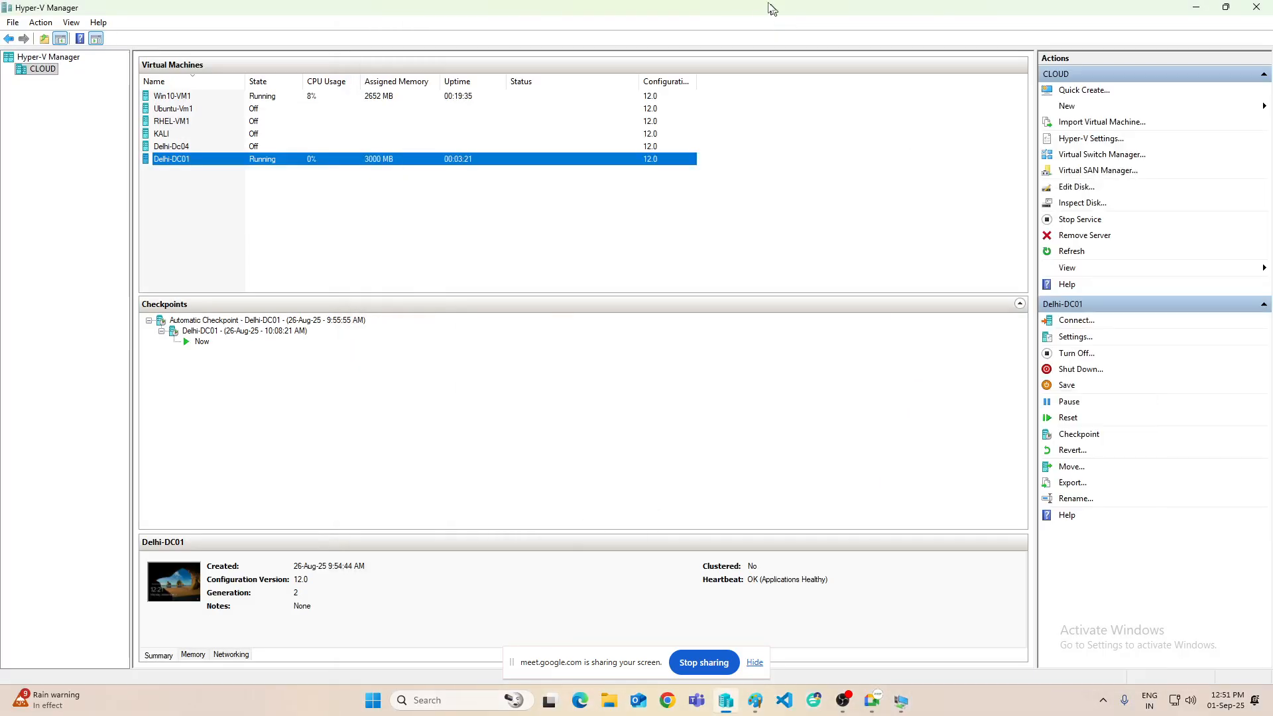
- Acknowledge the iccpss domain welcome and restart notice, then restart Win10-VM1 now
{"action": "mouse_move", "coordinate": [901, 700]}
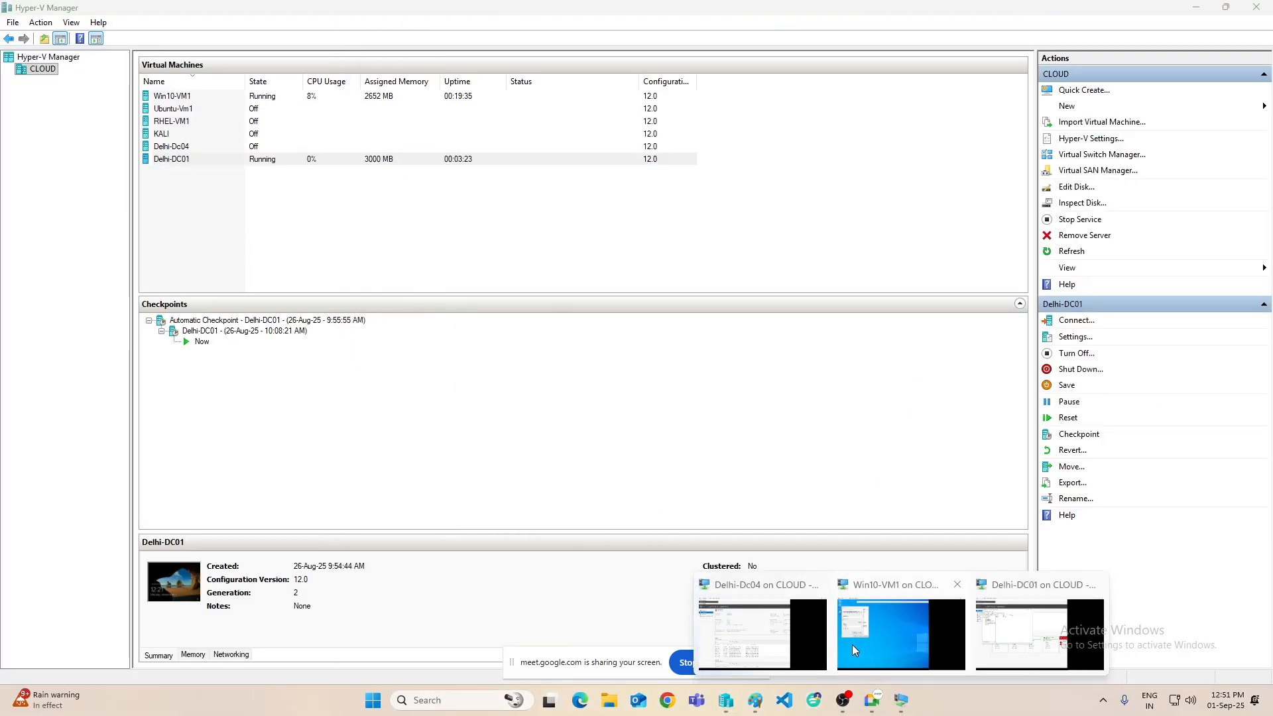
{"action": "mouse_move", "coordinate": [820, 624]}
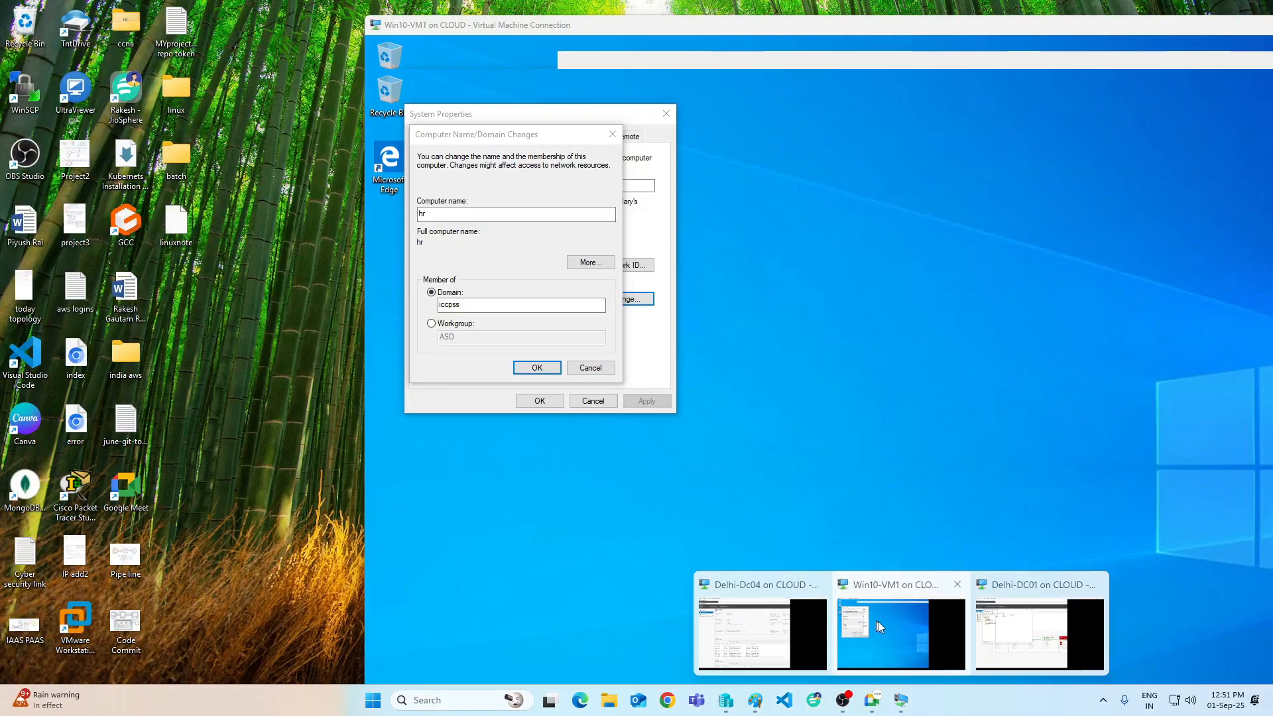
{"action": "left_click", "coordinate": [886, 622]}
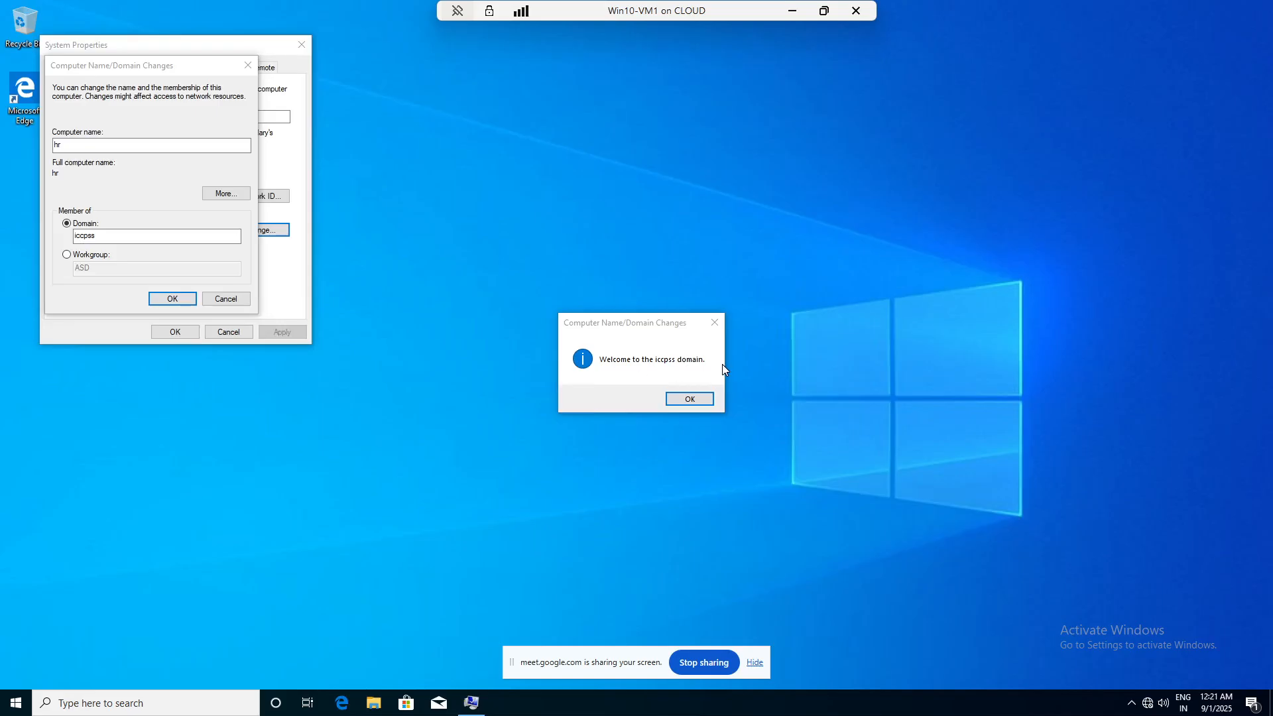
{"action": "left_click", "coordinate": [687, 399]}
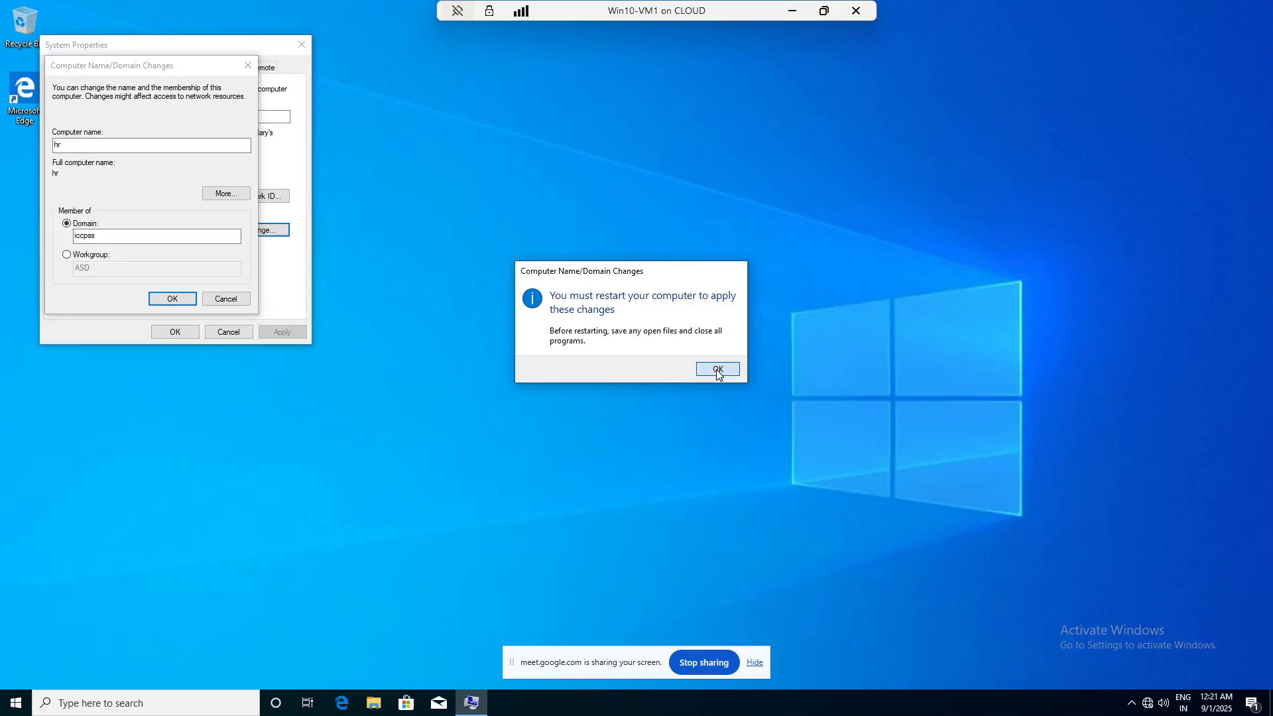
{"action": "left_click", "coordinate": [717, 372]}
{"action": "left_click", "coordinate": [174, 331]}
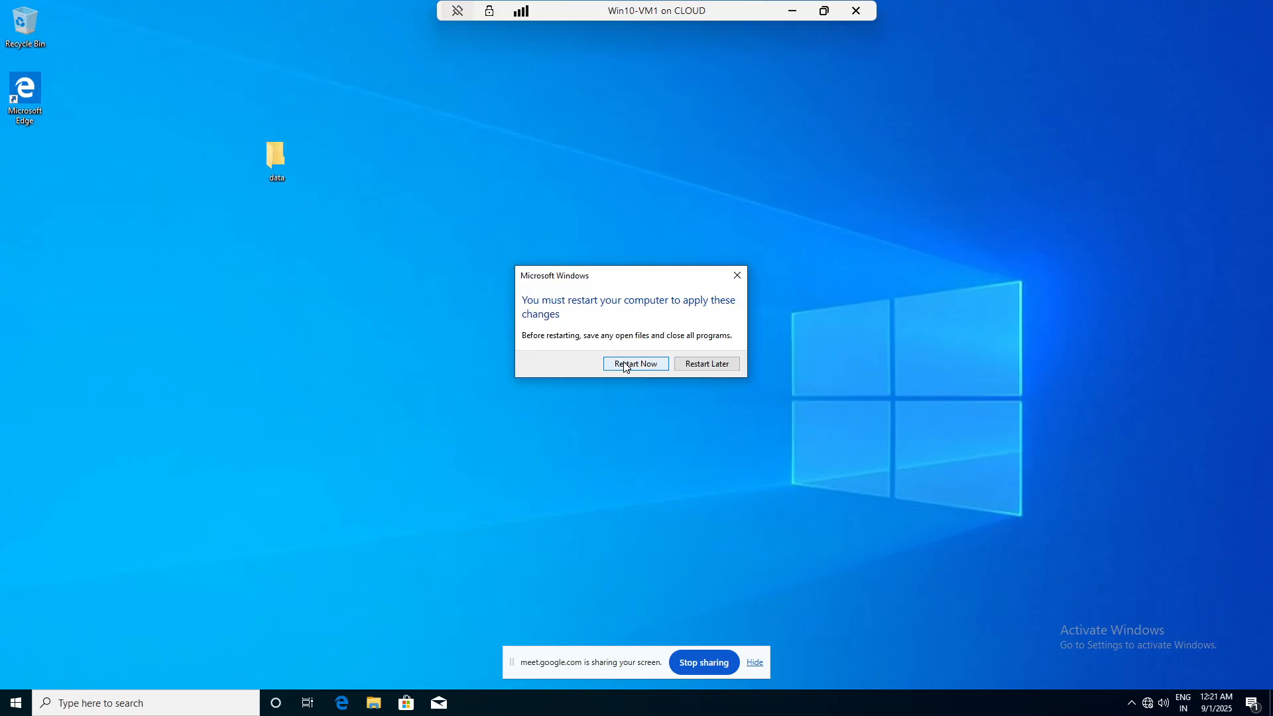
{"action": "left_click", "coordinate": [628, 369]}
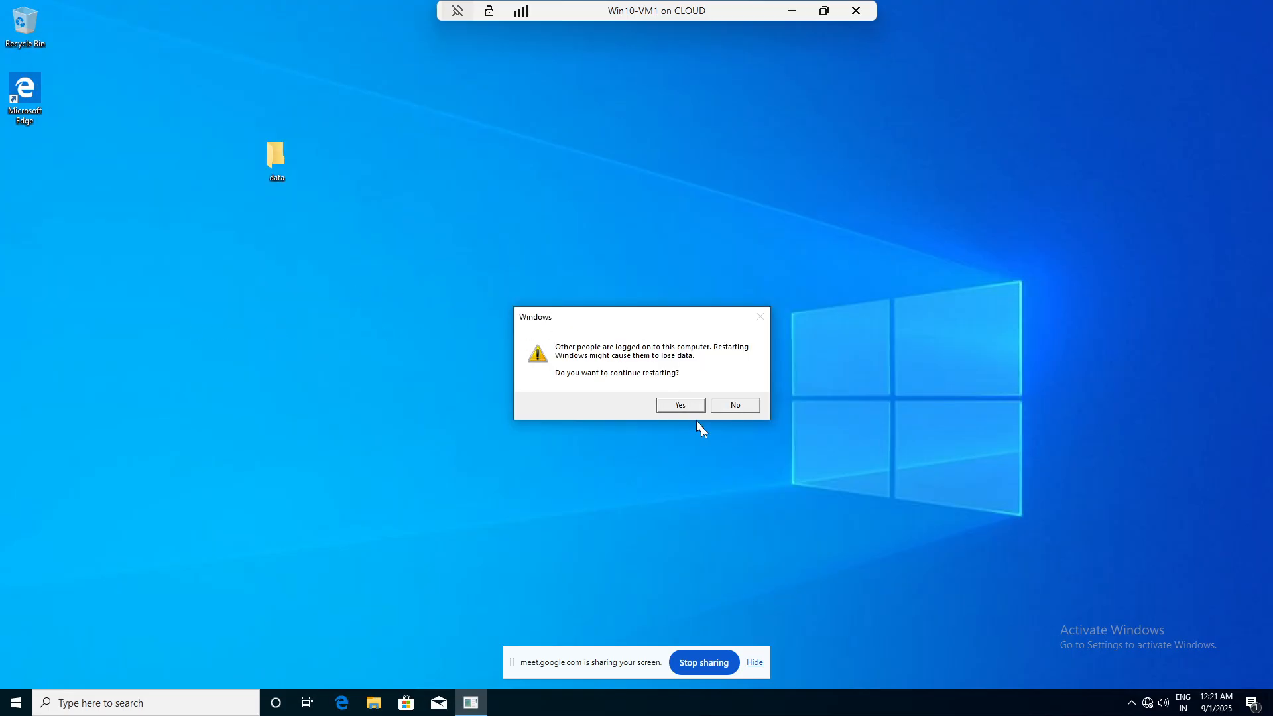
{"action": "left_click", "coordinate": [676, 406]}
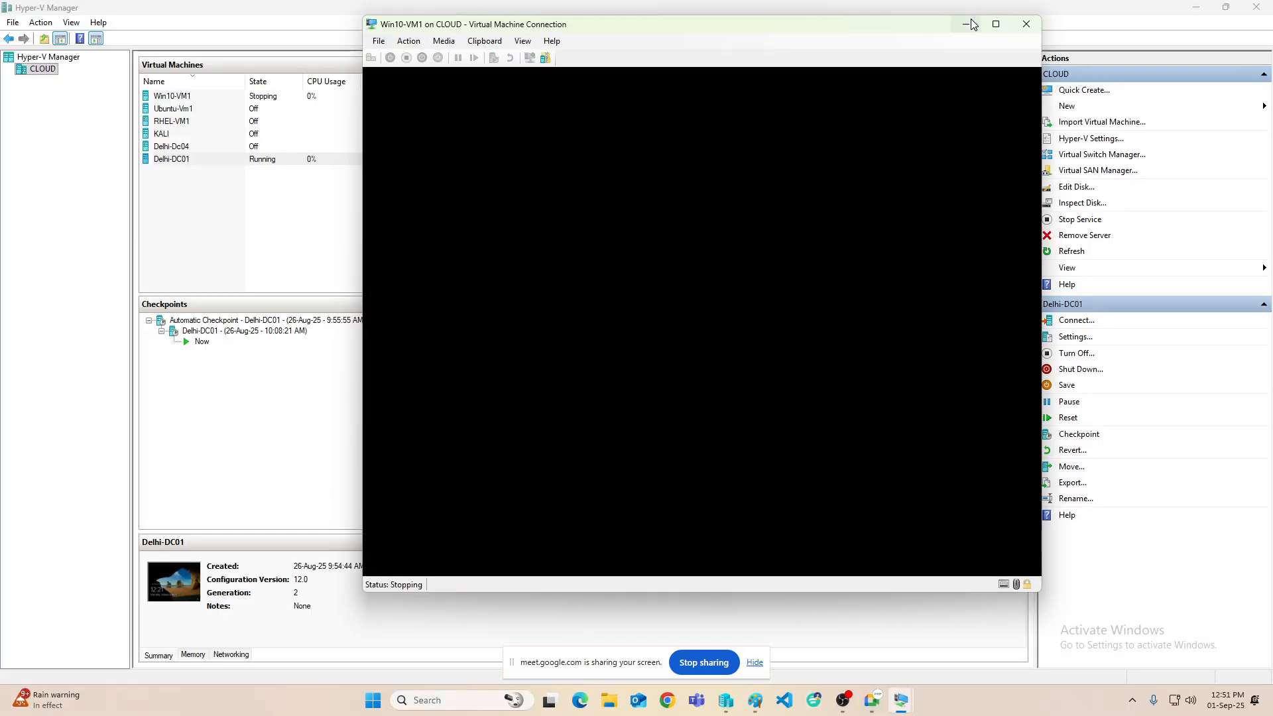
- Minimize the Win10-VM1 connection window to view the Hyper-V Manager VM list
{"action": "left_click", "coordinate": [972, 26]}
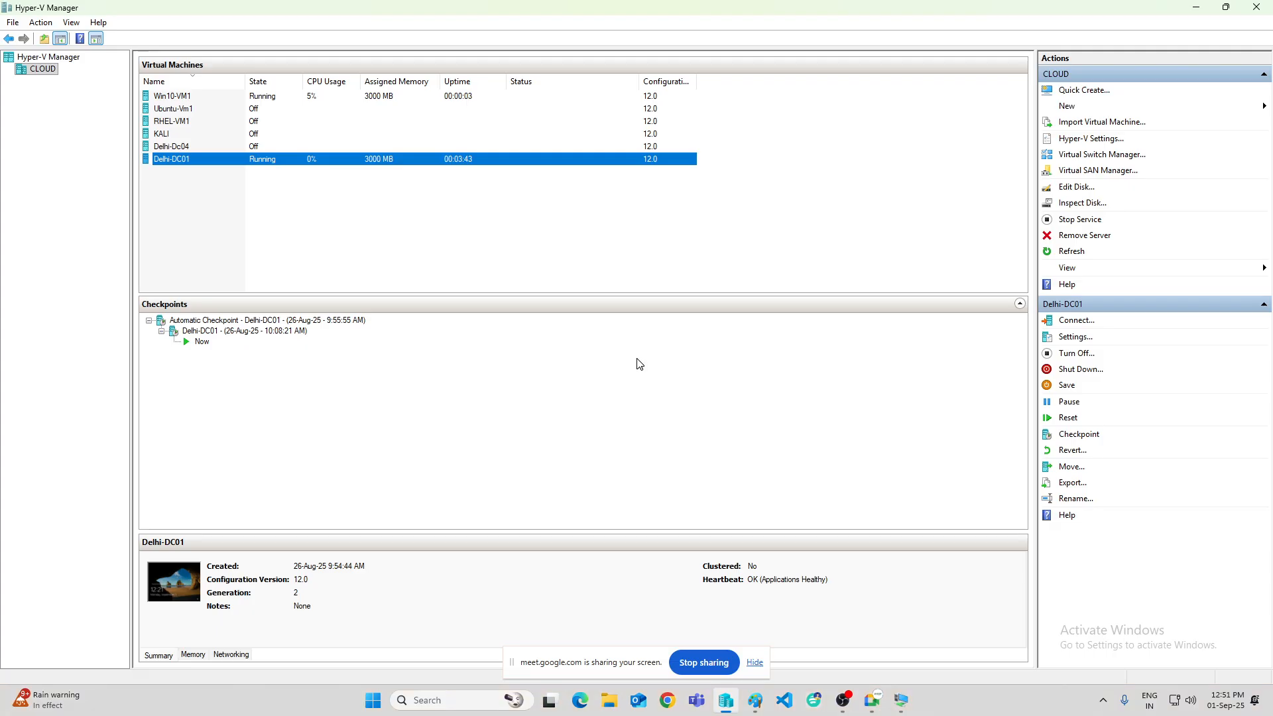
{"action": "mouse_move", "coordinate": [842, 701]}
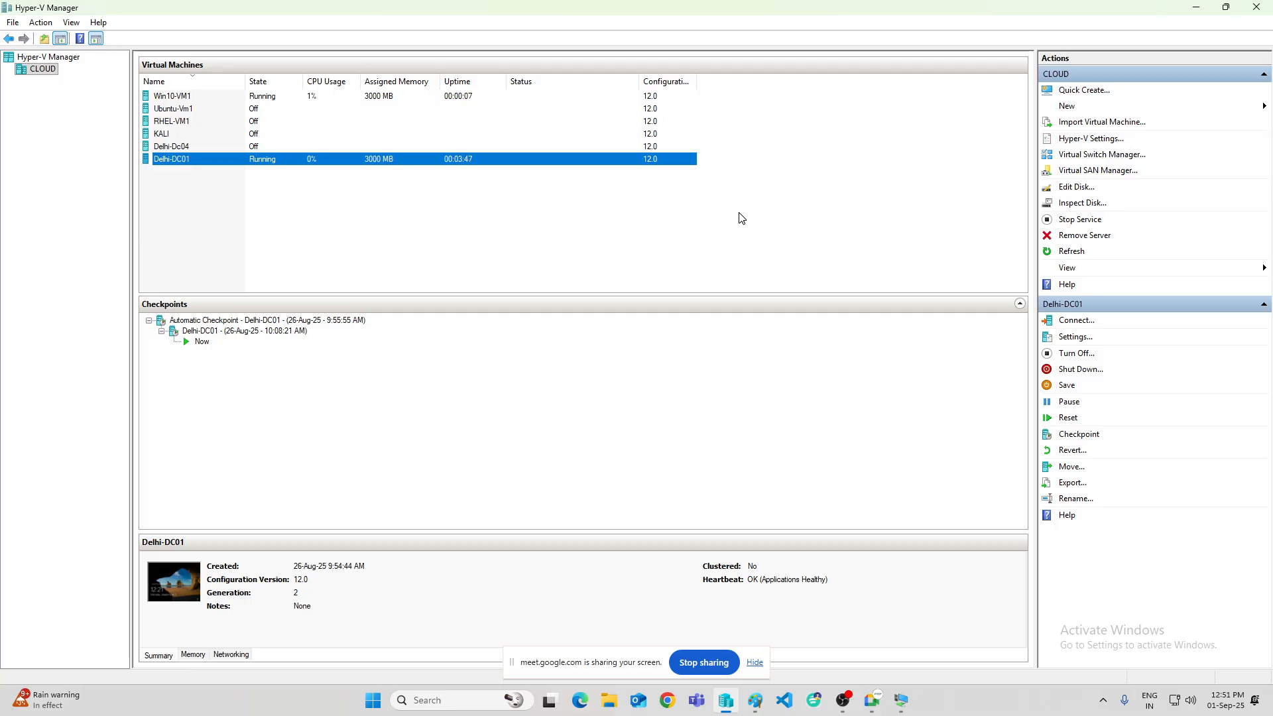
{"action": "mouse_move", "coordinate": [901, 705]}
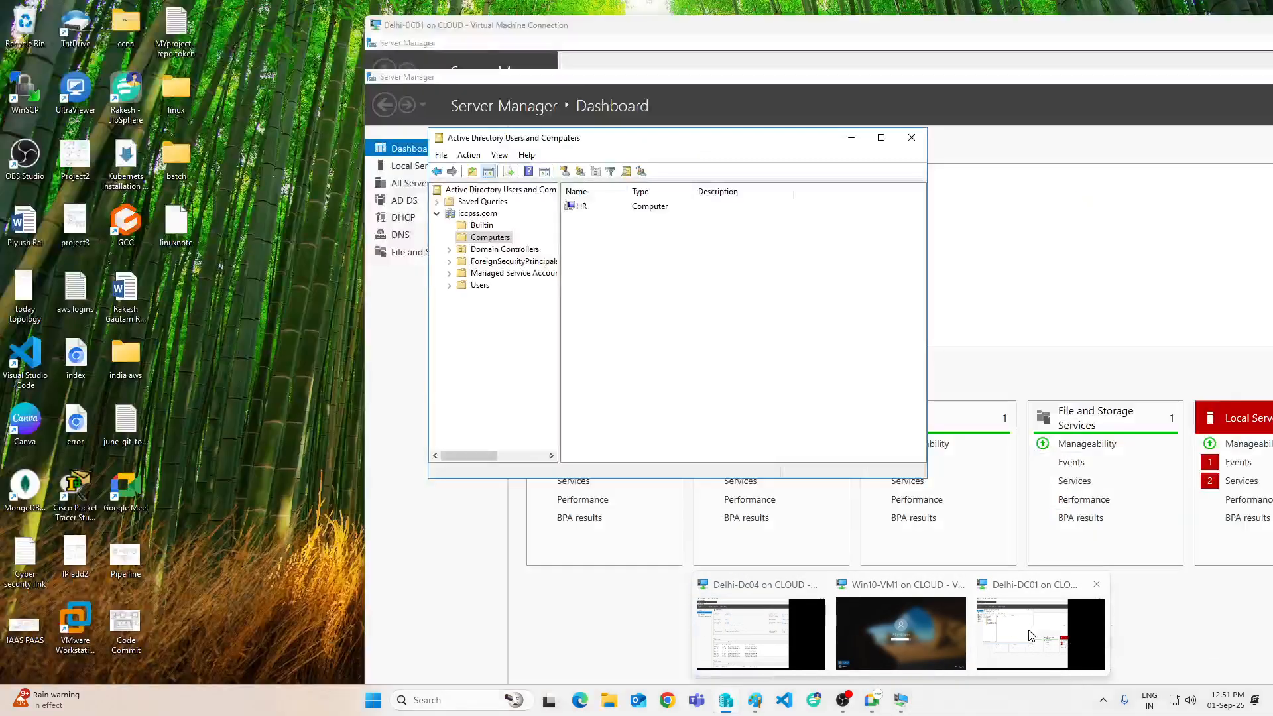
{"action": "mouse_move", "coordinate": [863, 609]}
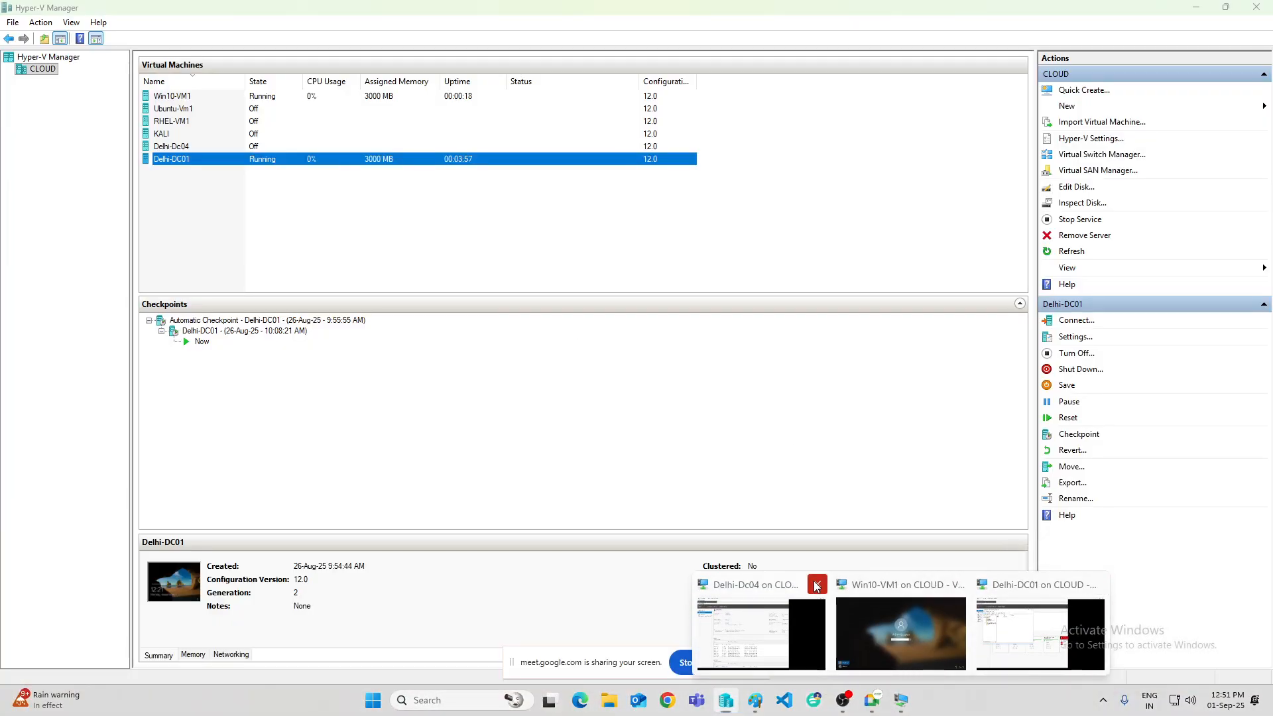
- Close the Delhi-Dc04 window, reopen ADUC on Delhi-DC01 to view iccpss.com, then close it
{"action": "left_click", "coordinate": [816, 584]}
{"action": "left_click", "coordinate": [969, 633]}
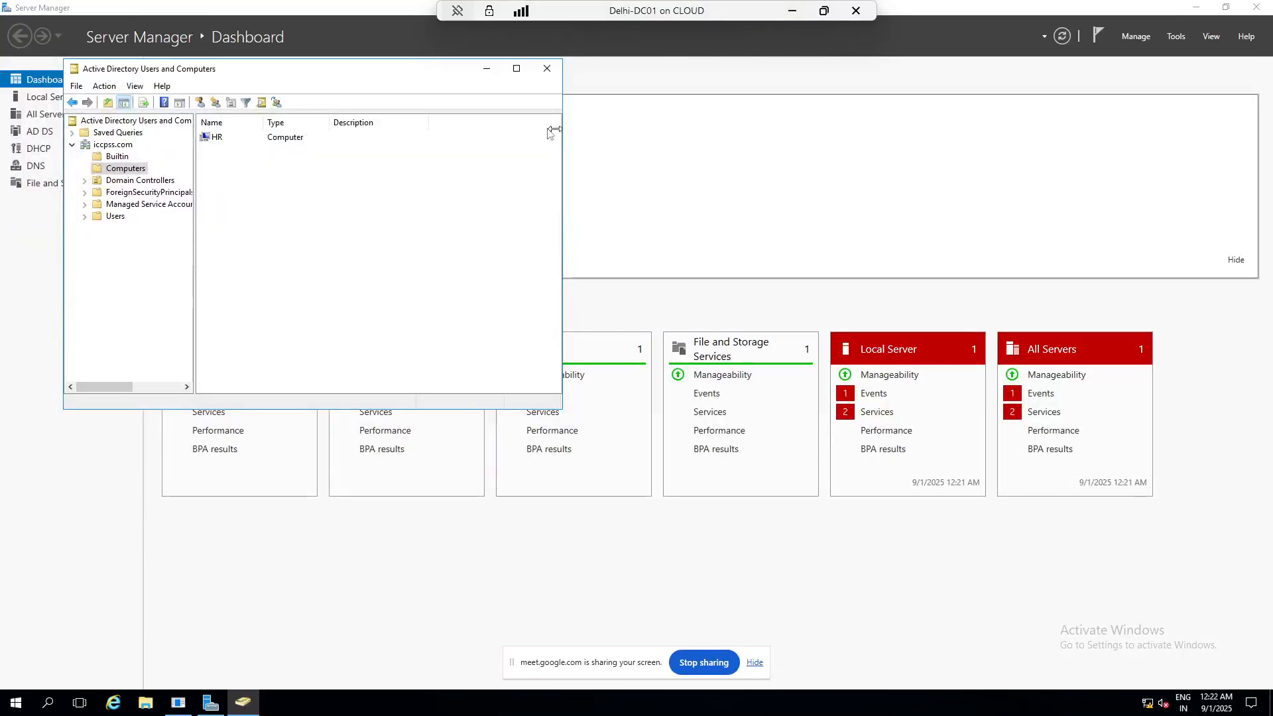
{"action": "left_click", "coordinate": [536, 76]}
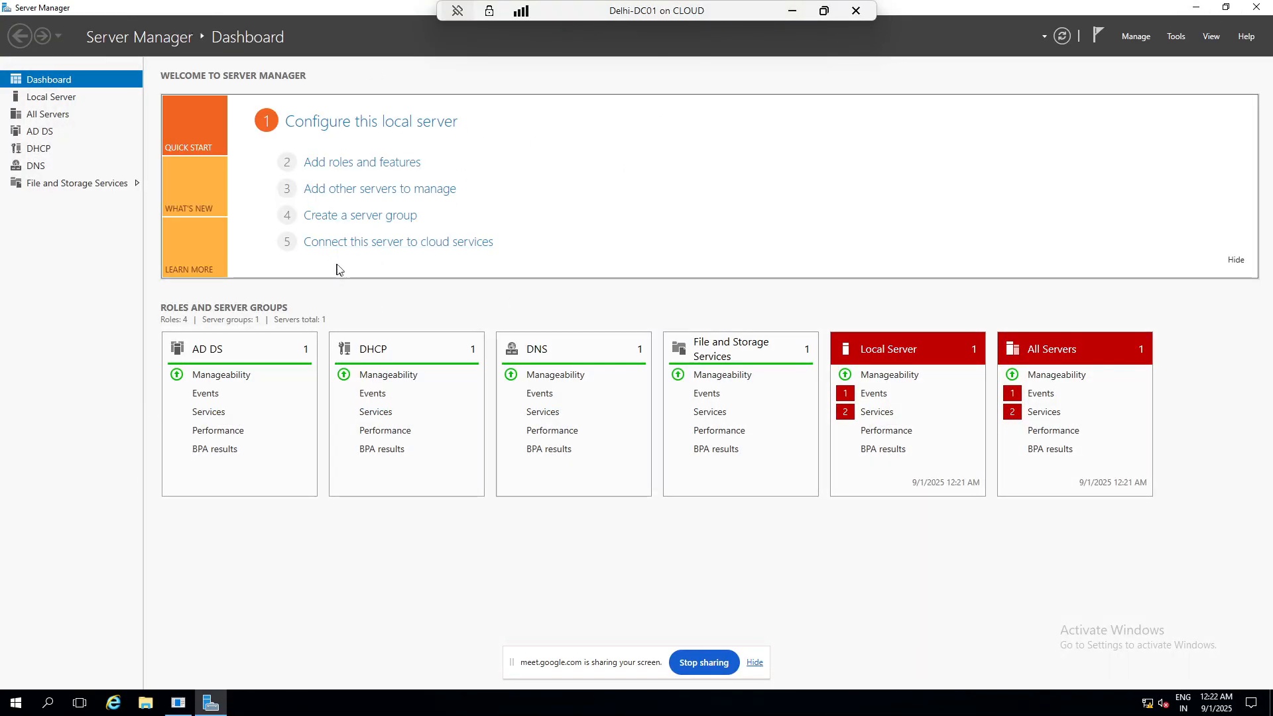
{"action": "left_click", "coordinate": [1174, 36]}
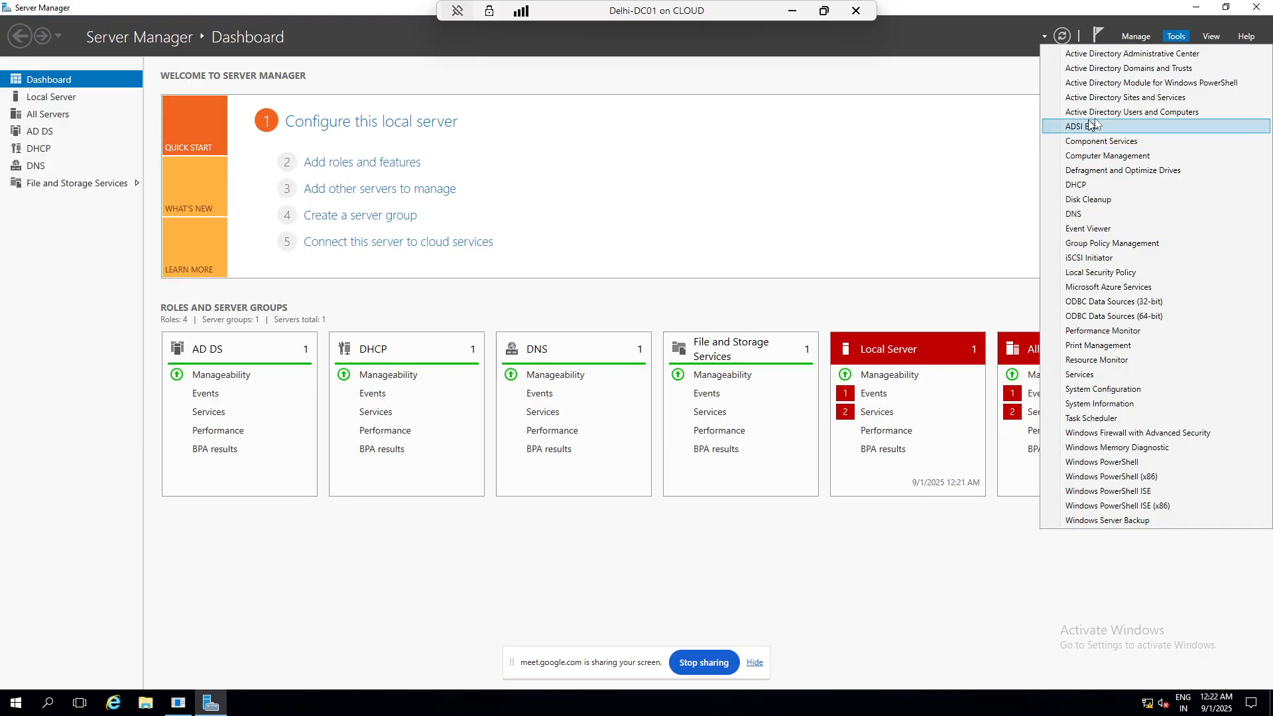
{"action": "left_click", "coordinate": [1168, 112]}
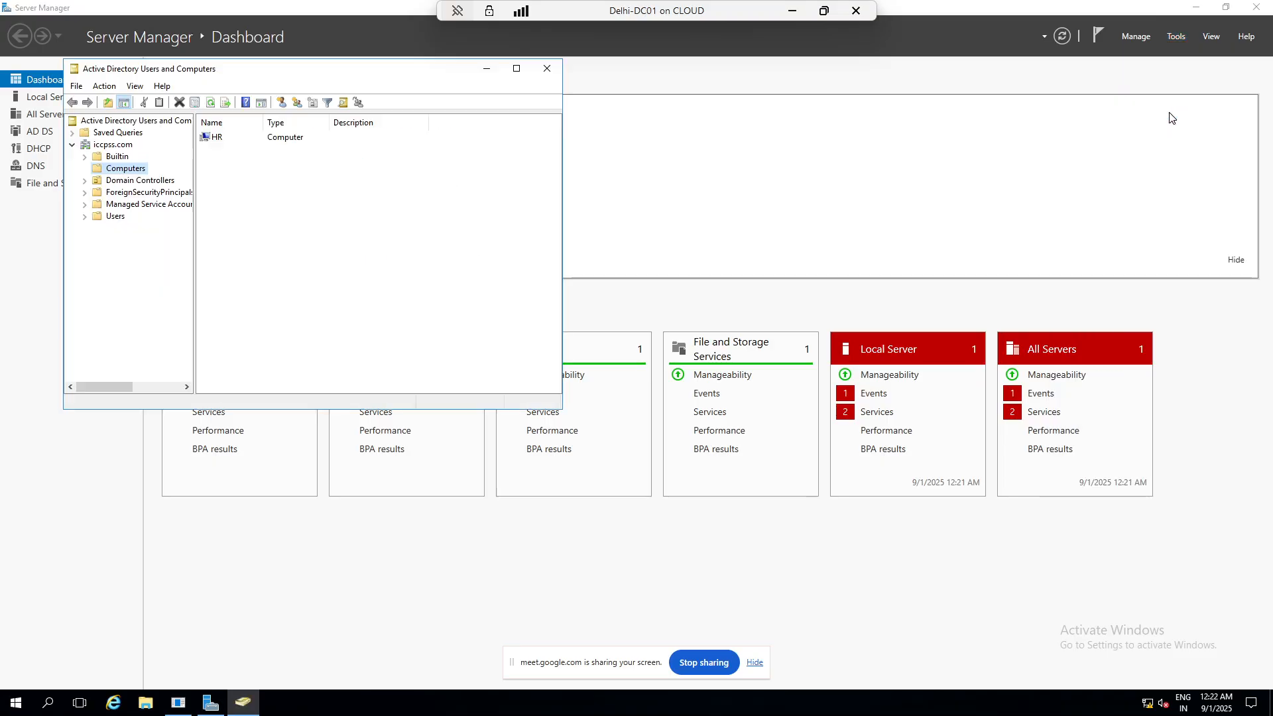
{"action": "left_click", "coordinate": [113, 145]}
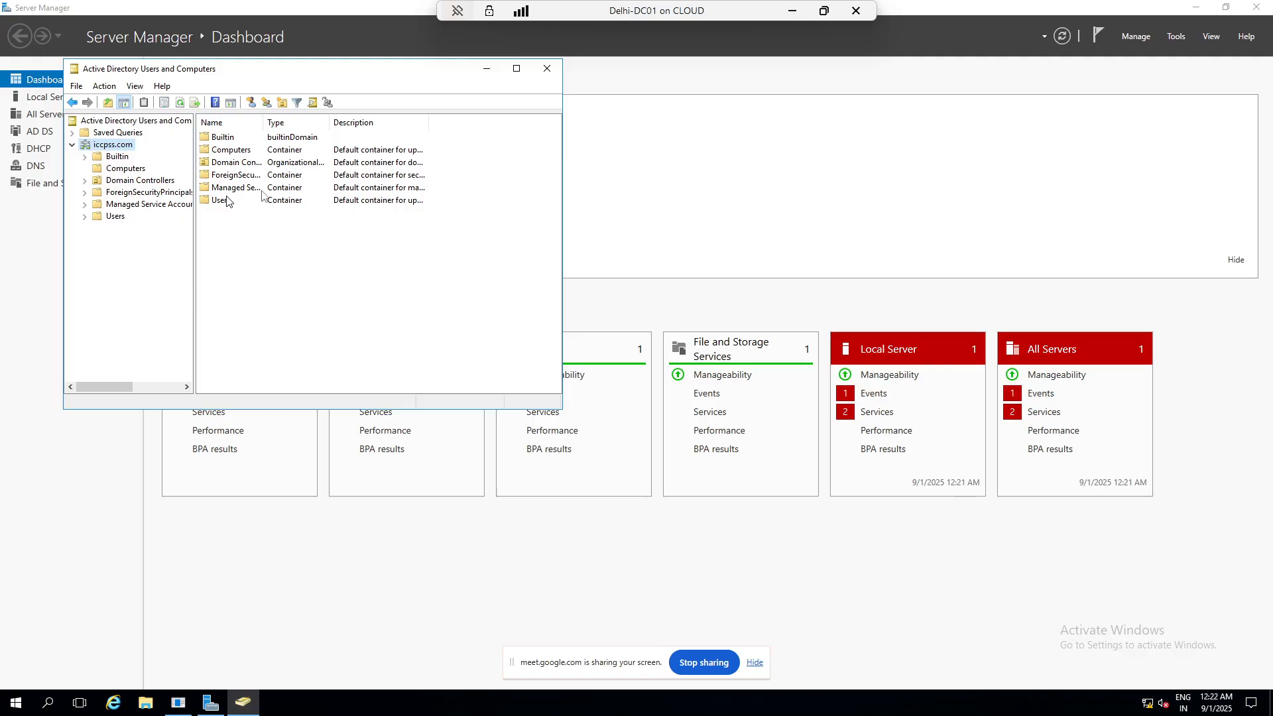
{"action": "left_click", "coordinate": [547, 68]}
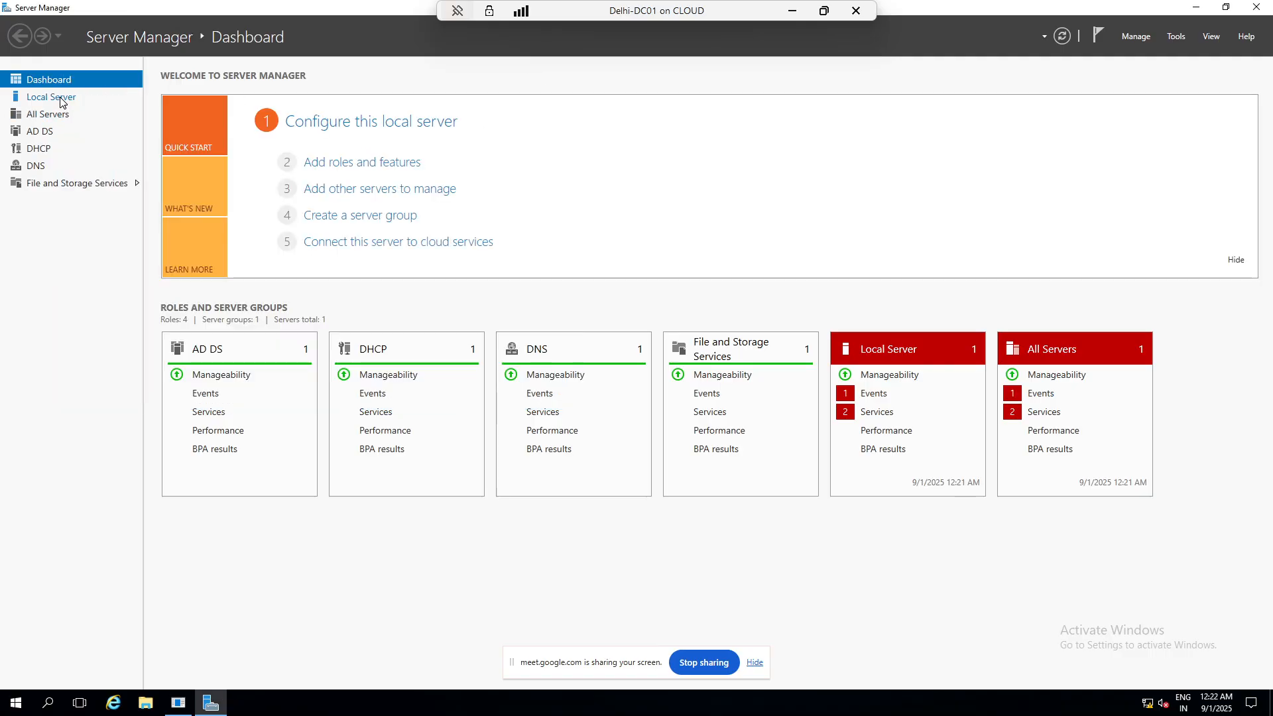
- Show the Local Server page and launch Computer Management from the Win+X menu
{"action": "left_click", "coordinate": [59, 97]}
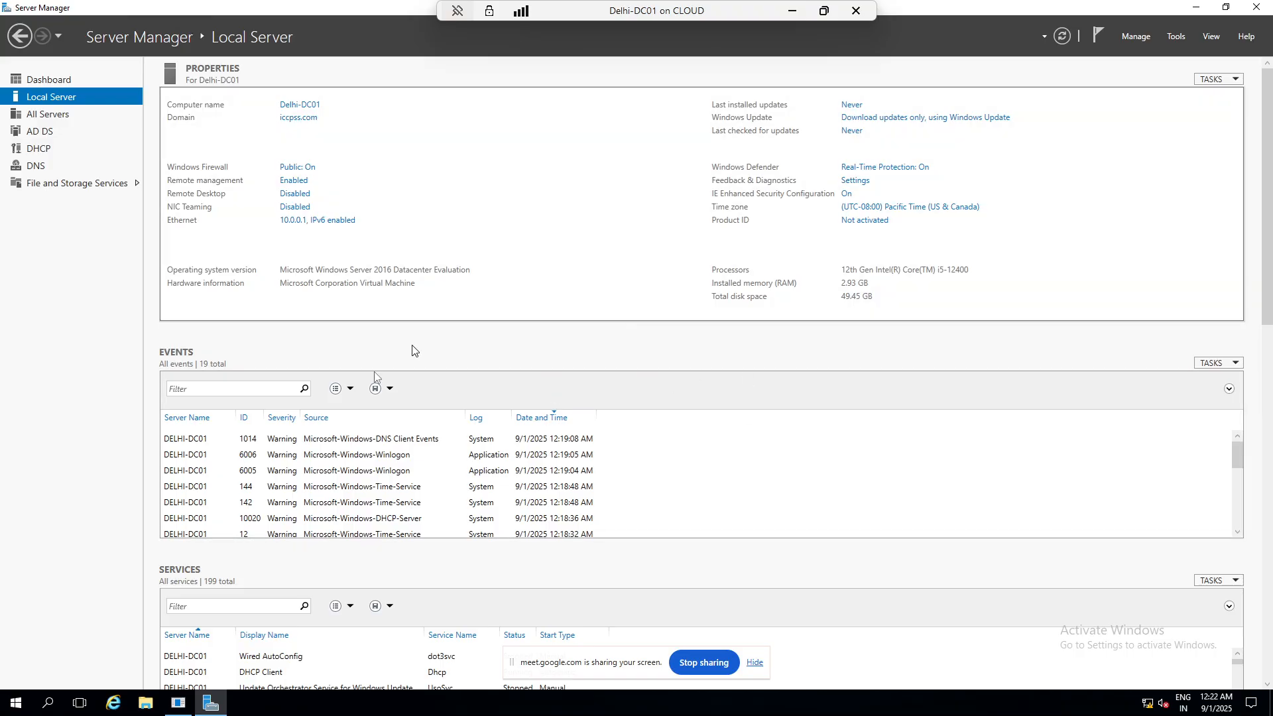
{"action": "right_click", "coordinate": [15, 702]}
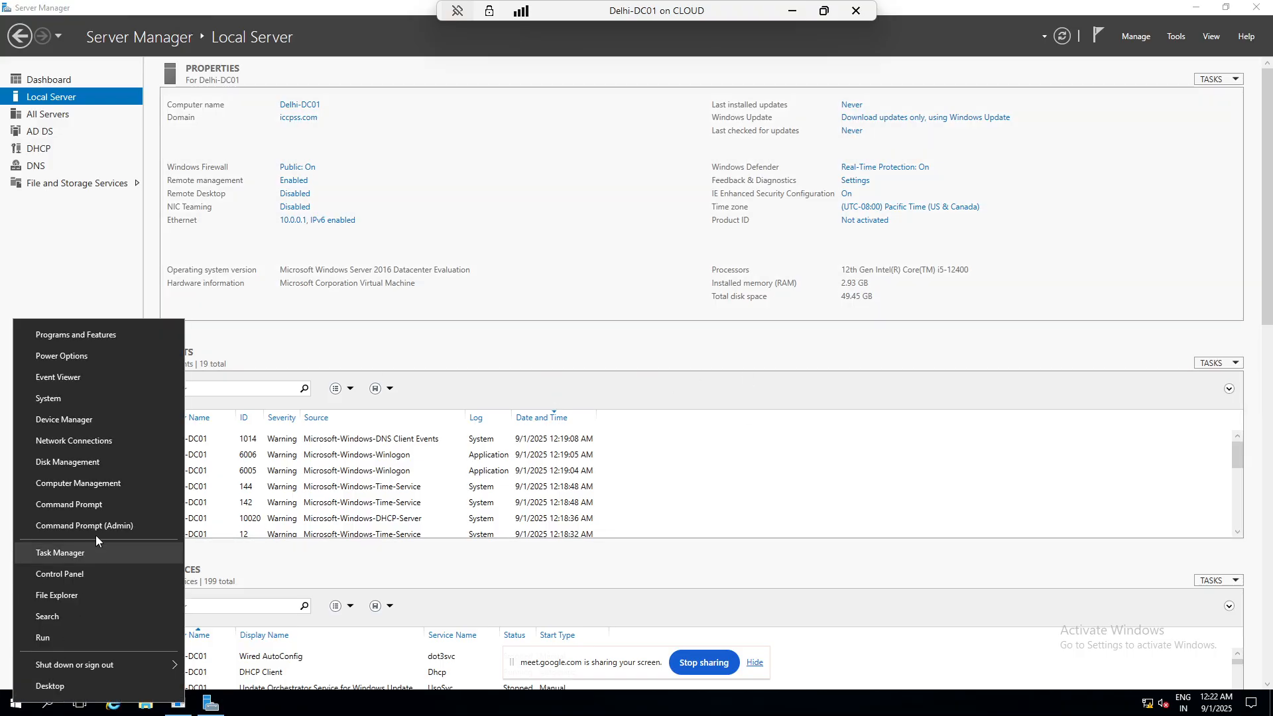
{"action": "left_click", "coordinate": [90, 482]}
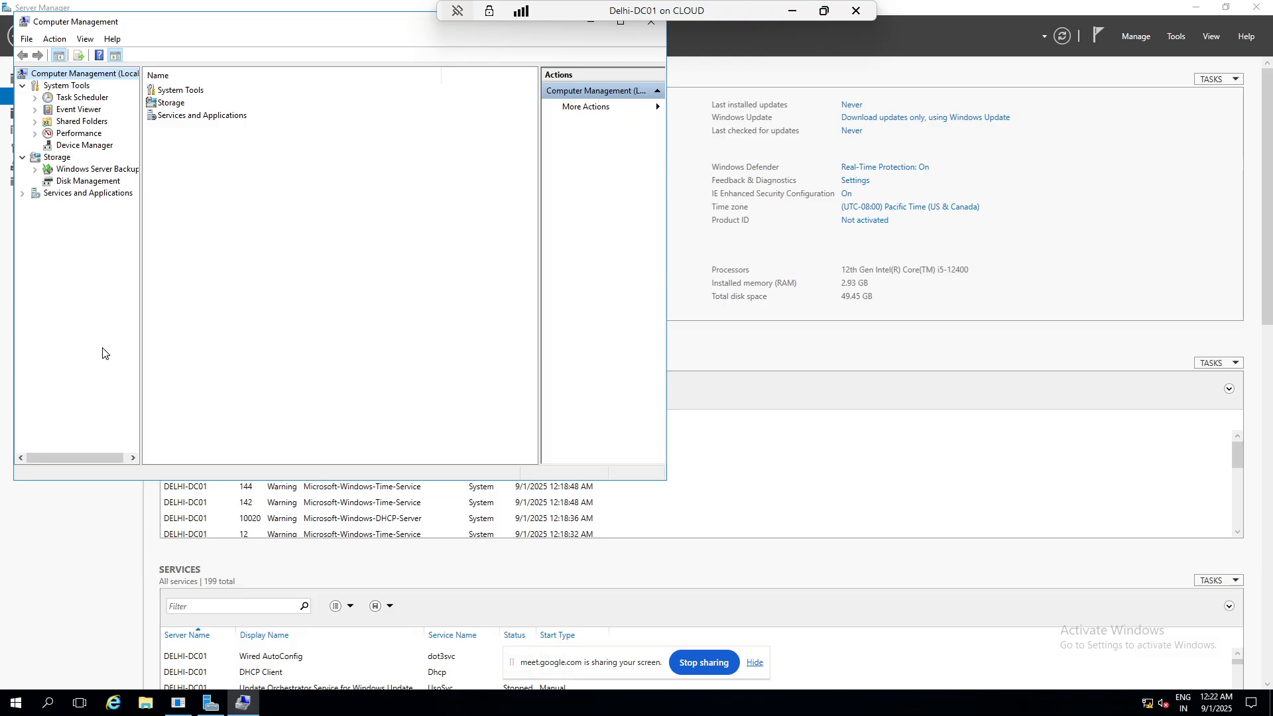
- Move and close Computer Management, then bring up Server Manager's Tools list
{"action": "left_click_drag", "start_coordinate": [363, 21], "coordinate": [377, 131]}
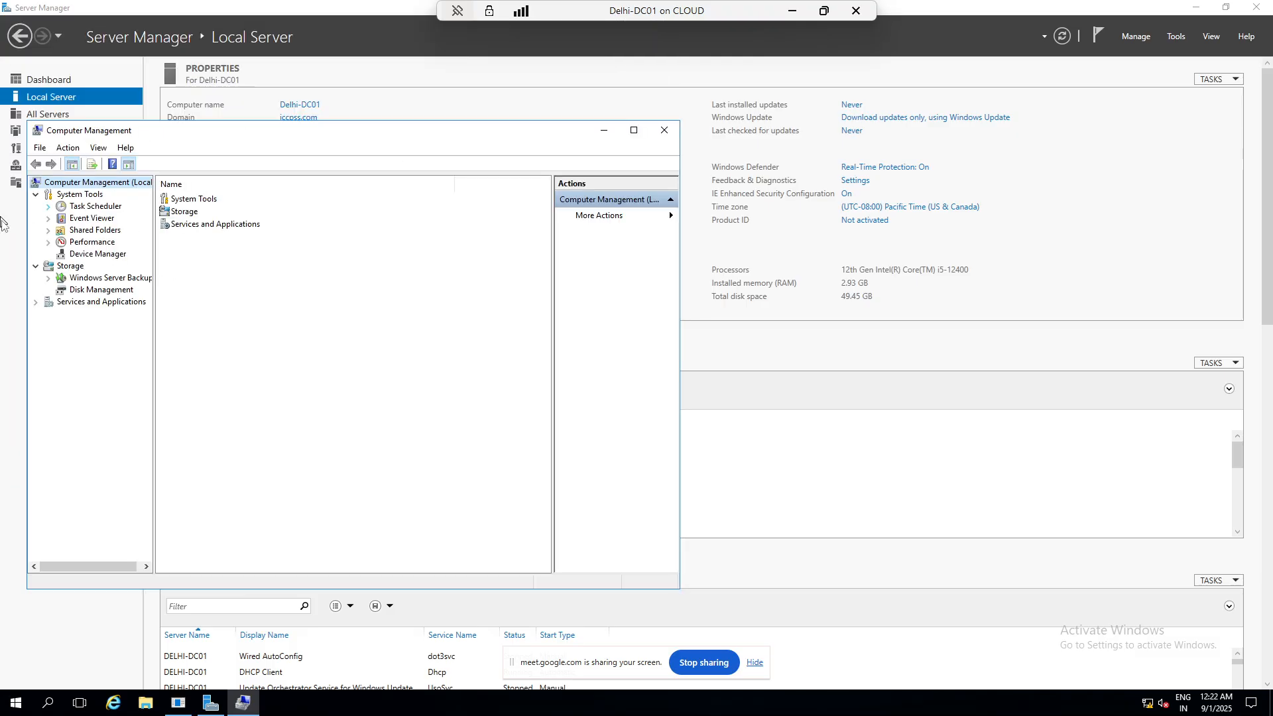
{"action": "left_click", "coordinate": [664, 131]}
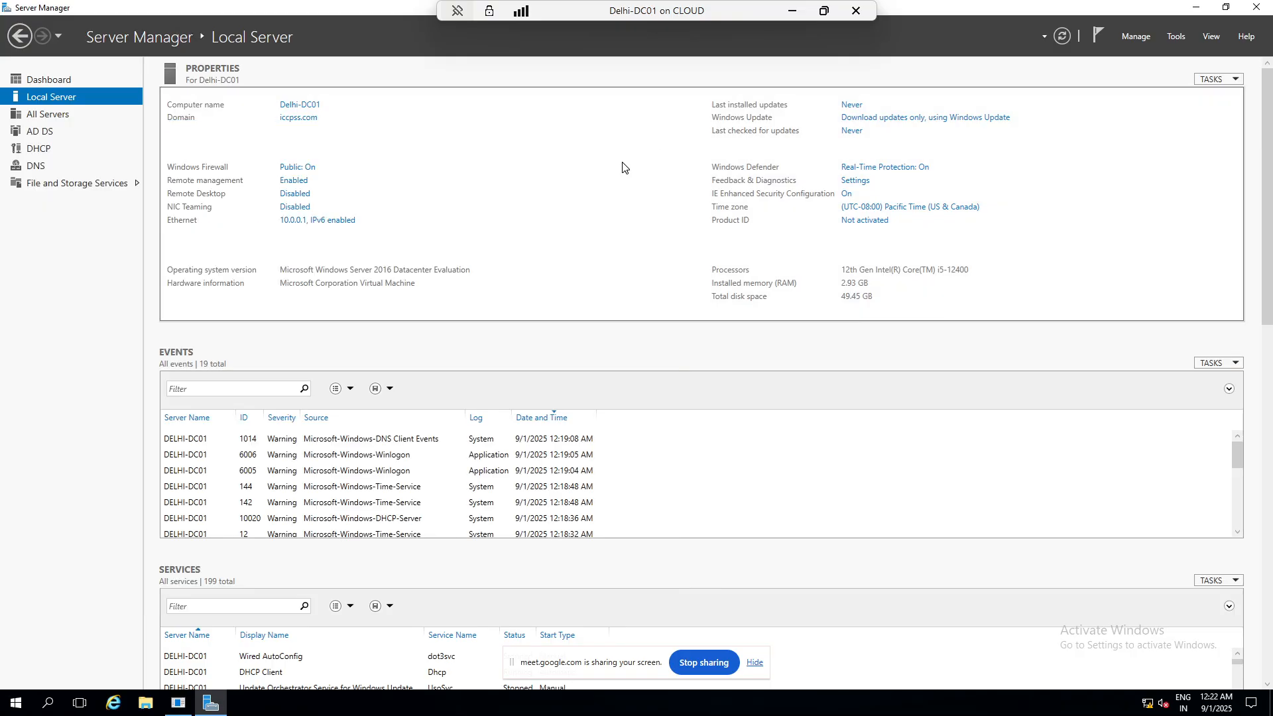
{"action": "left_click", "coordinate": [1176, 37]}
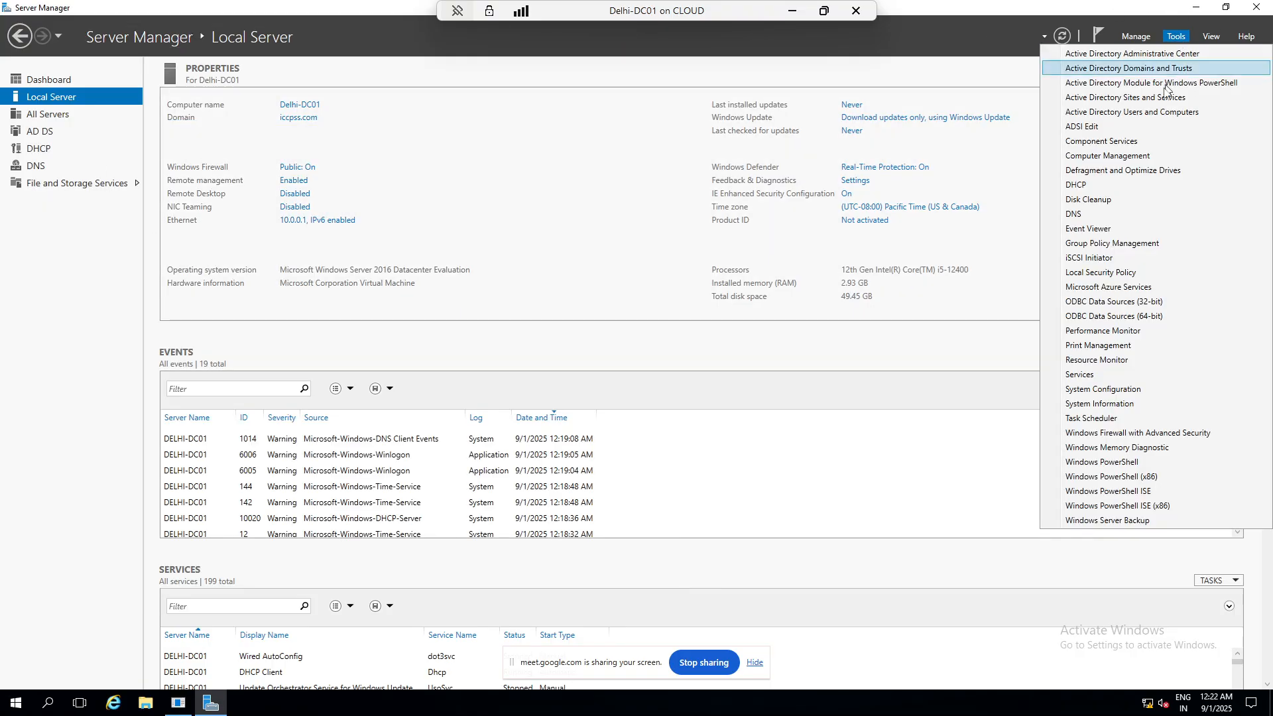
- Launch Active Directory Users and Computers, expand iccpss.com and right-click its Users container
{"action": "left_click", "coordinate": [1101, 108]}
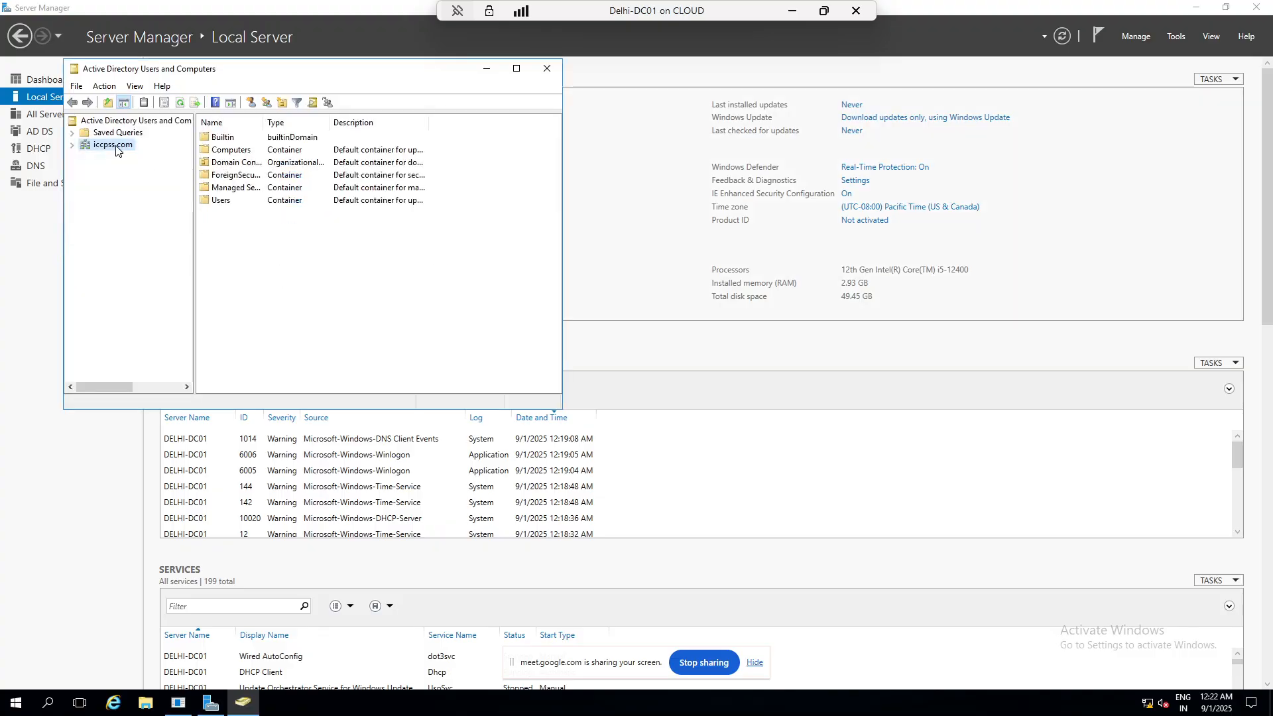
{"action": "double_click", "coordinate": [99, 141]}
{"action": "left_click", "coordinate": [111, 215]}
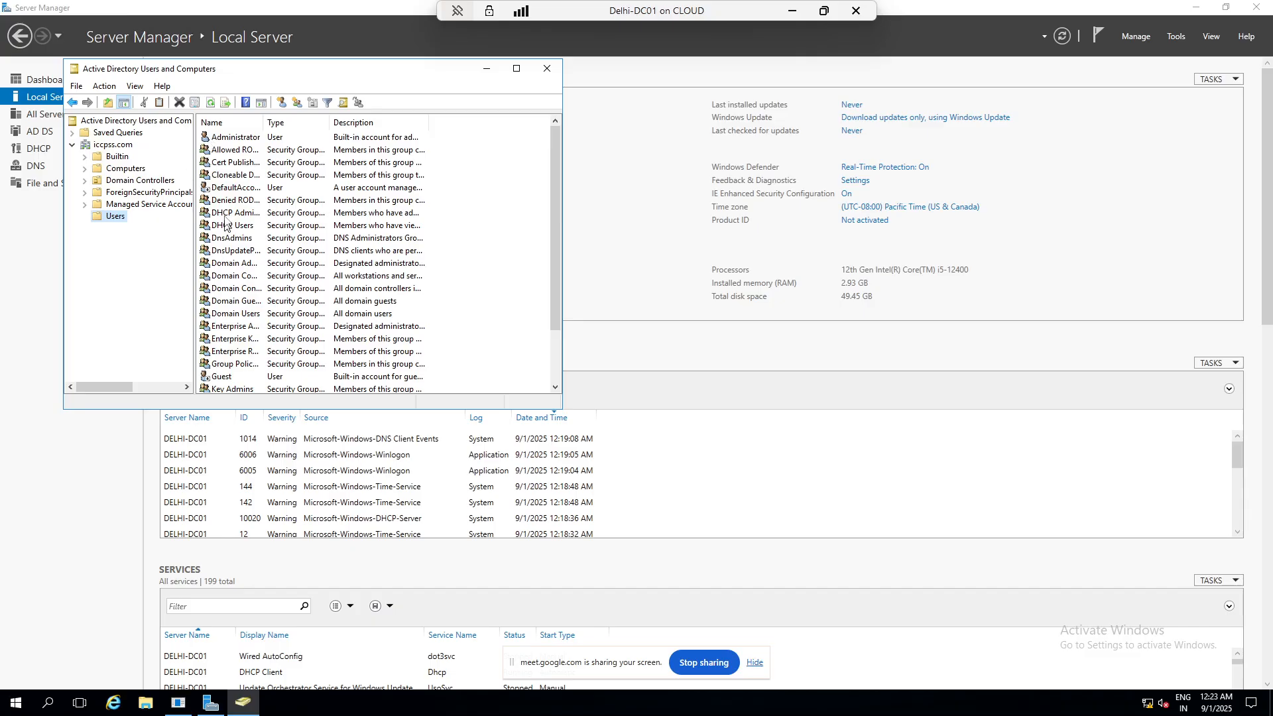
{"action": "right_click", "coordinate": [123, 221]}
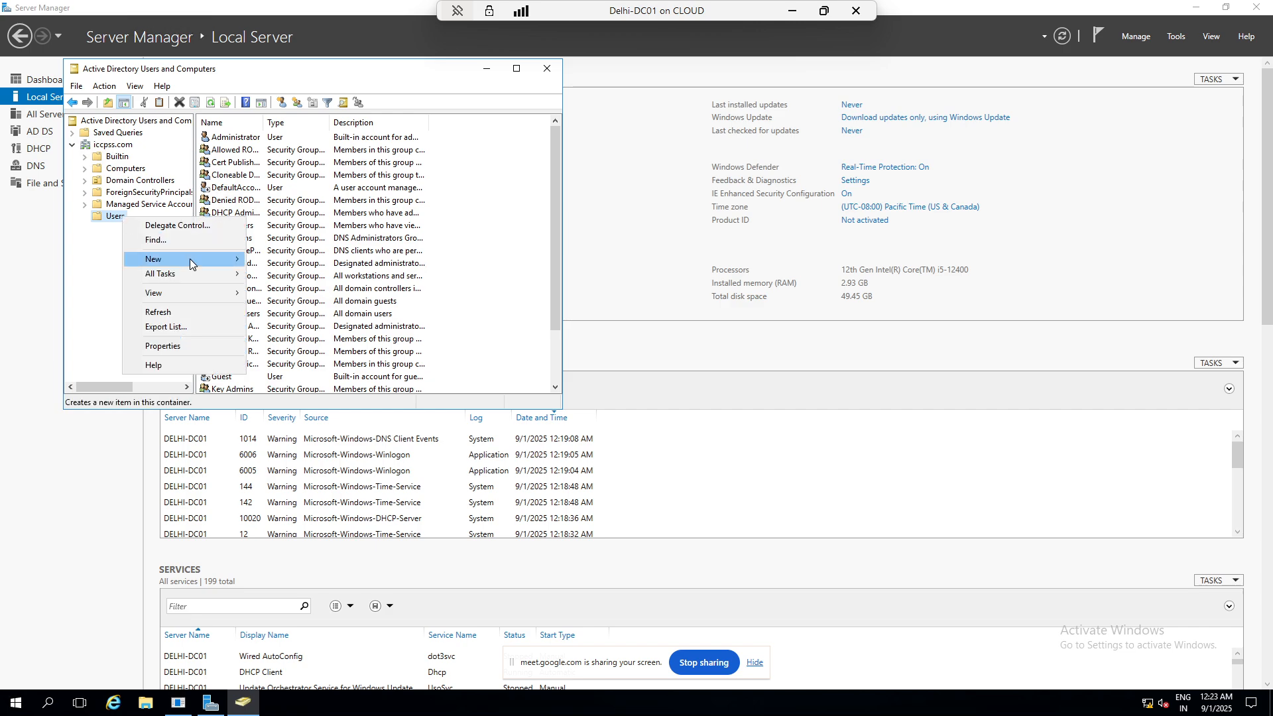
- Start a New User in Users and fill in the first name and logon name
{"action": "mouse_move", "coordinate": [190, 258]}
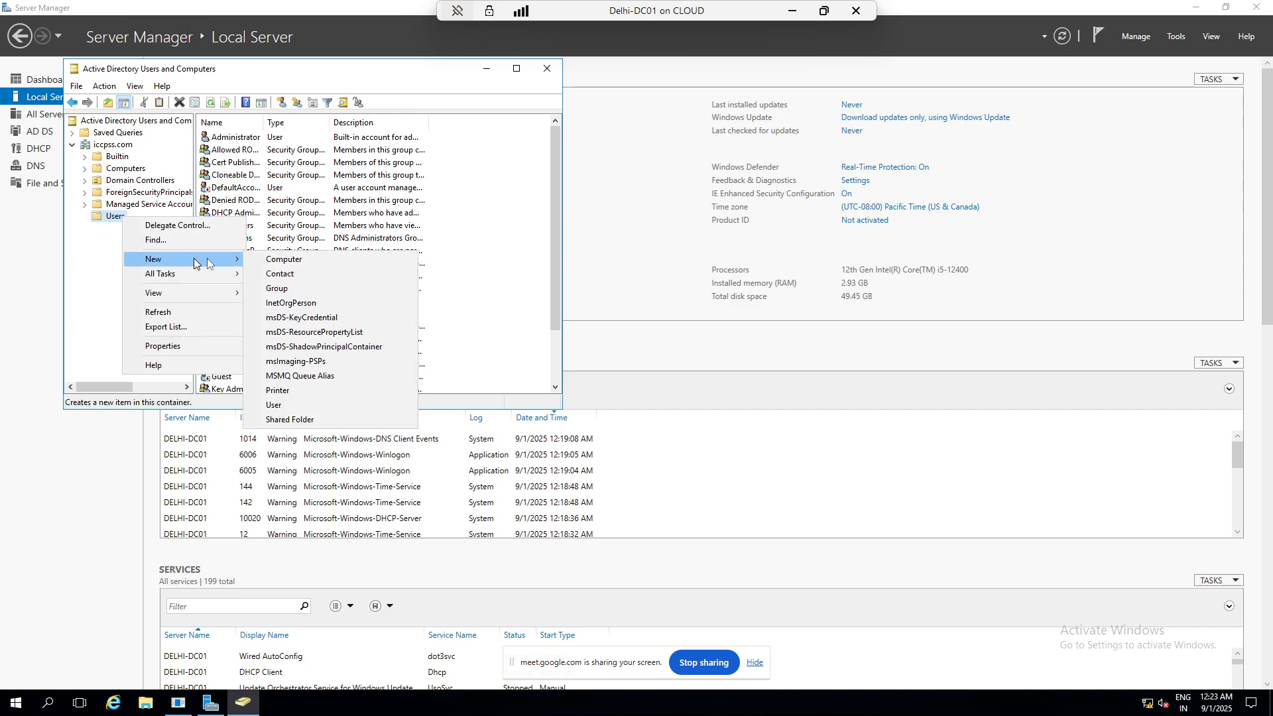
{"action": "left_click", "coordinate": [301, 404]}
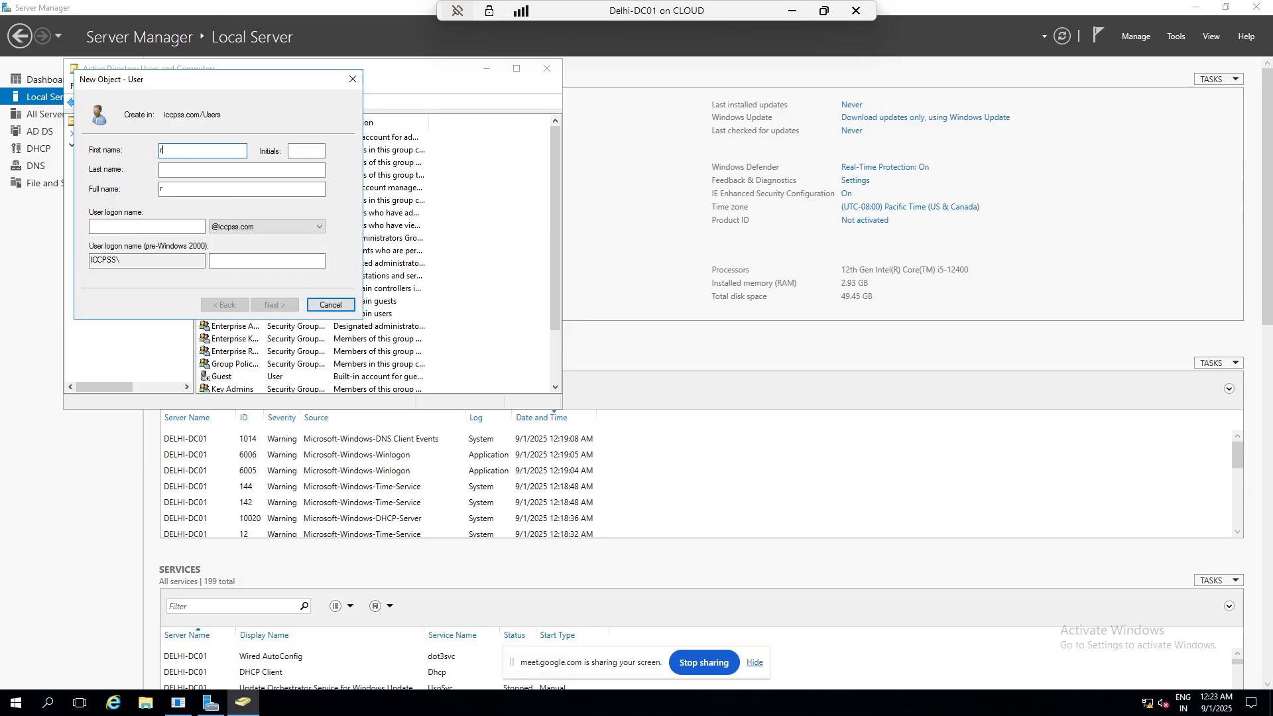
{"action": "type", "text": "rahul"}
{"action": "key", "text": "Tab"}
{"action": "key", "text": "Tab"}
{"action": "key", "text": "Tab"}
{"action": "key", "text": "Tab"}
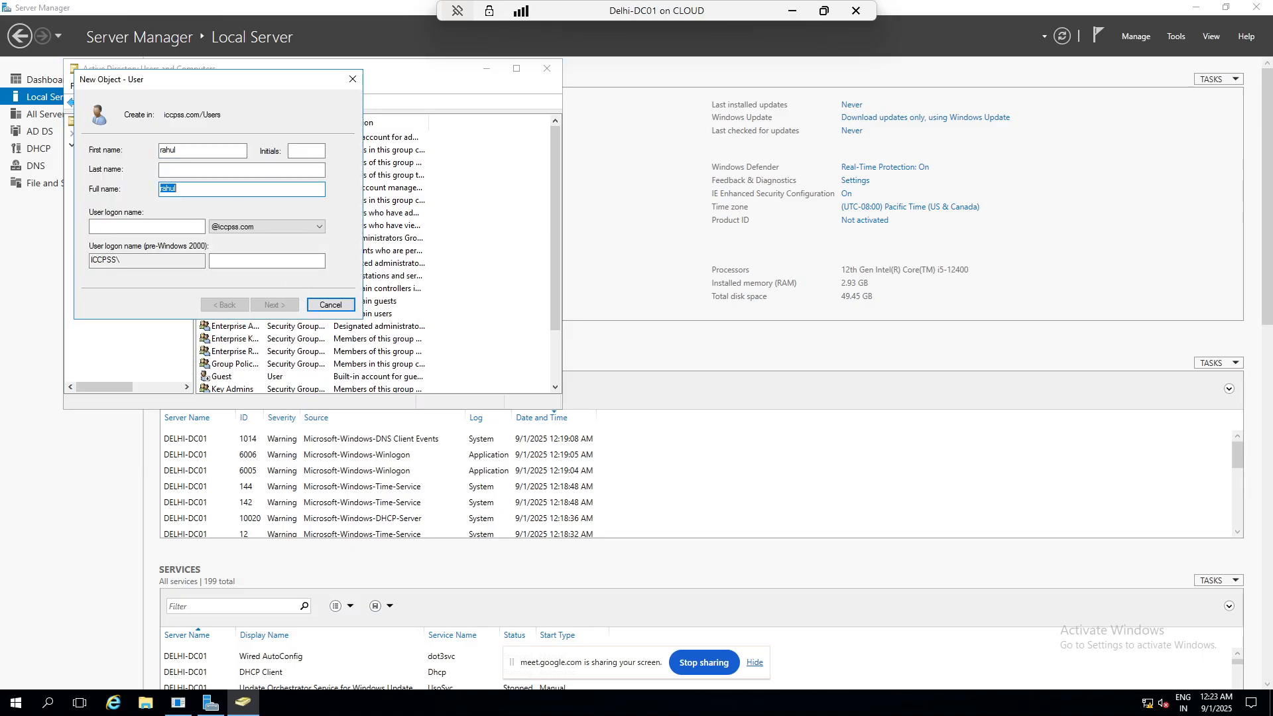
{"action": "type", "text": "rahul"}
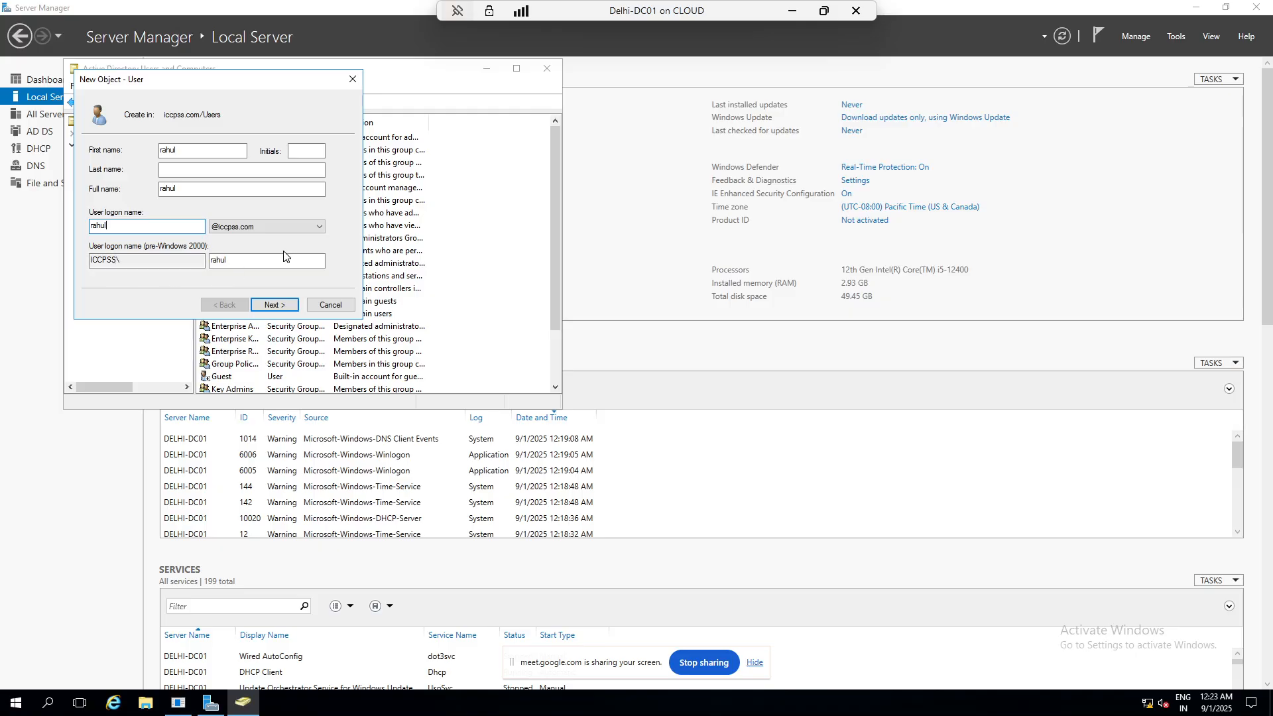
- Enter and confirm the new user's password
{"action": "left_click", "coordinate": [281, 305]}
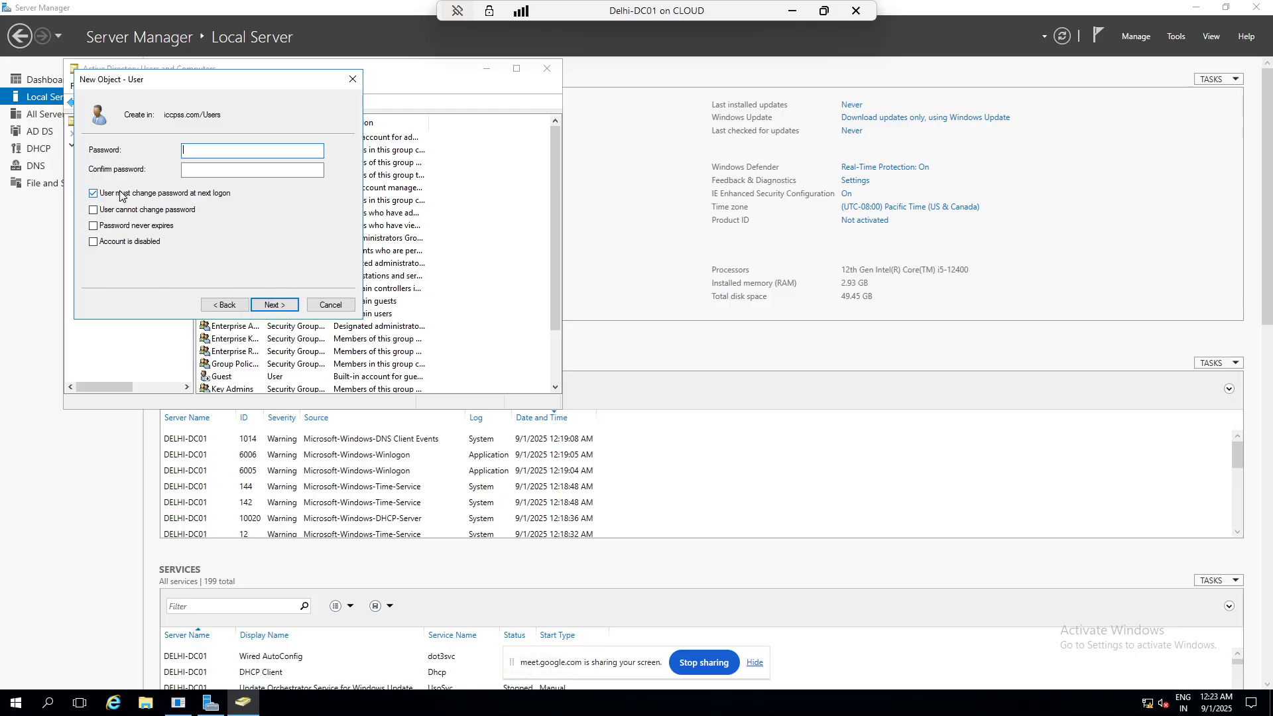
{"action": "type", "text": "12345678"}
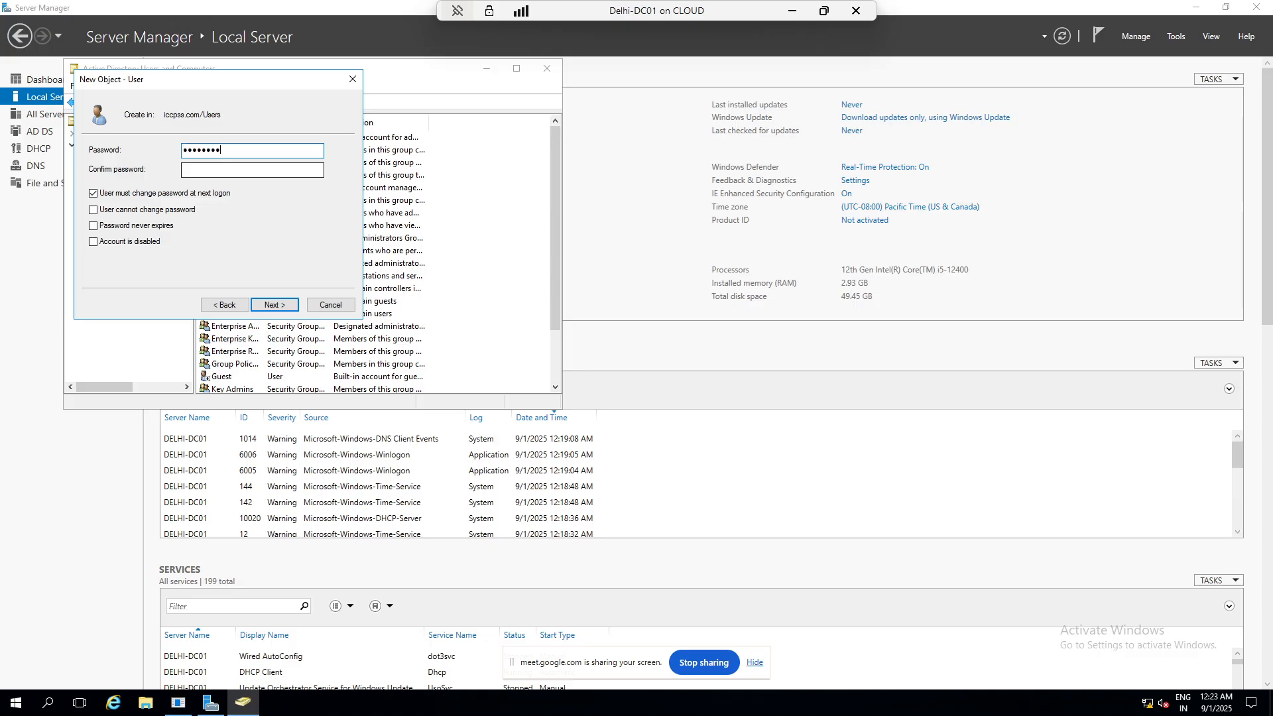
{"action": "key", "text": "Tab"}
{"action": "type", "text": "1234"}
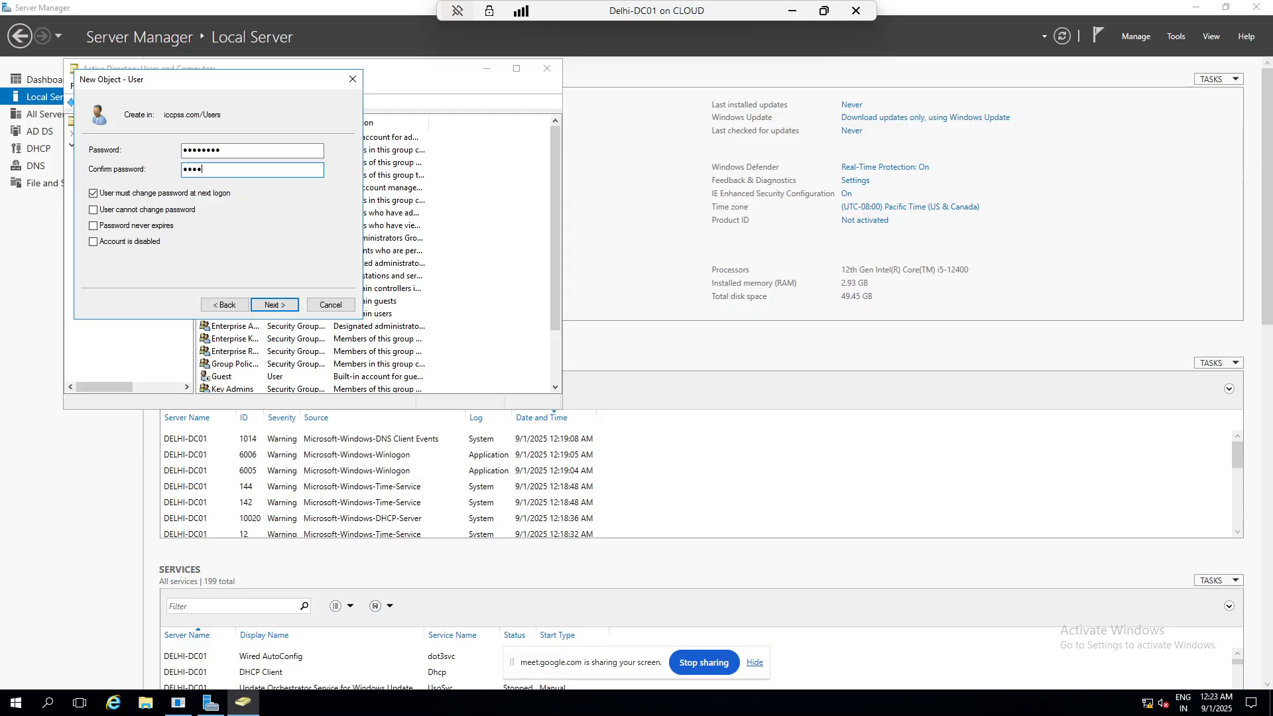
{"action": "type", "text": "567"}
- Try the password options, finally leaving only 'User must change password at next logon' checked
{"action": "left_click", "coordinate": [137, 209]}
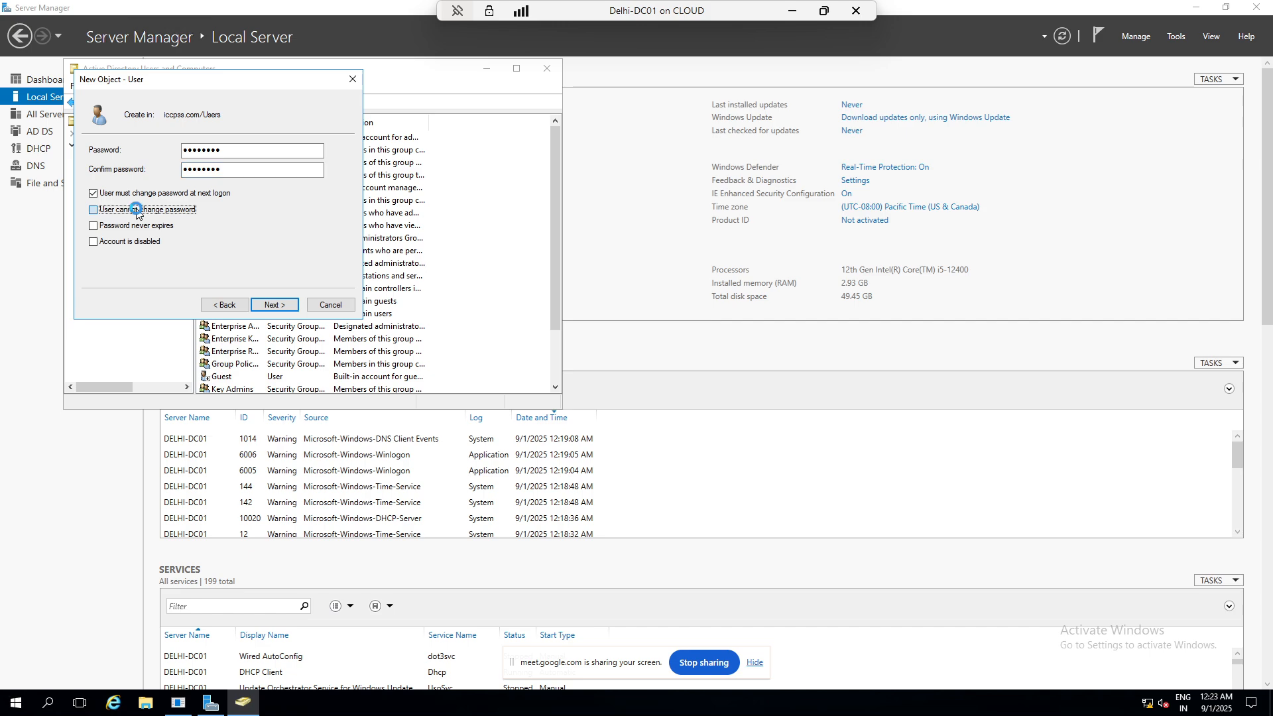
{"action": "left_click", "coordinate": [757, 401]}
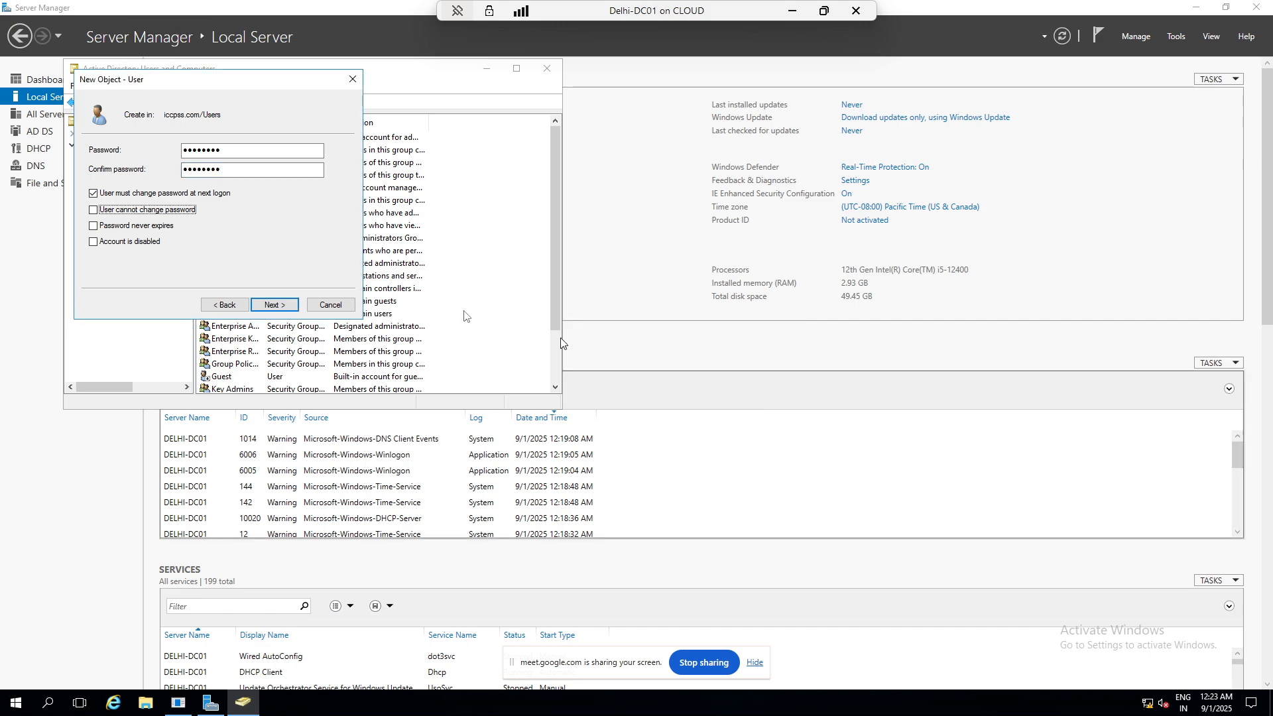
{"action": "left_click", "coordinate": [152, 226]}
{"action": "left_click", "coordinate": [753, 401]}
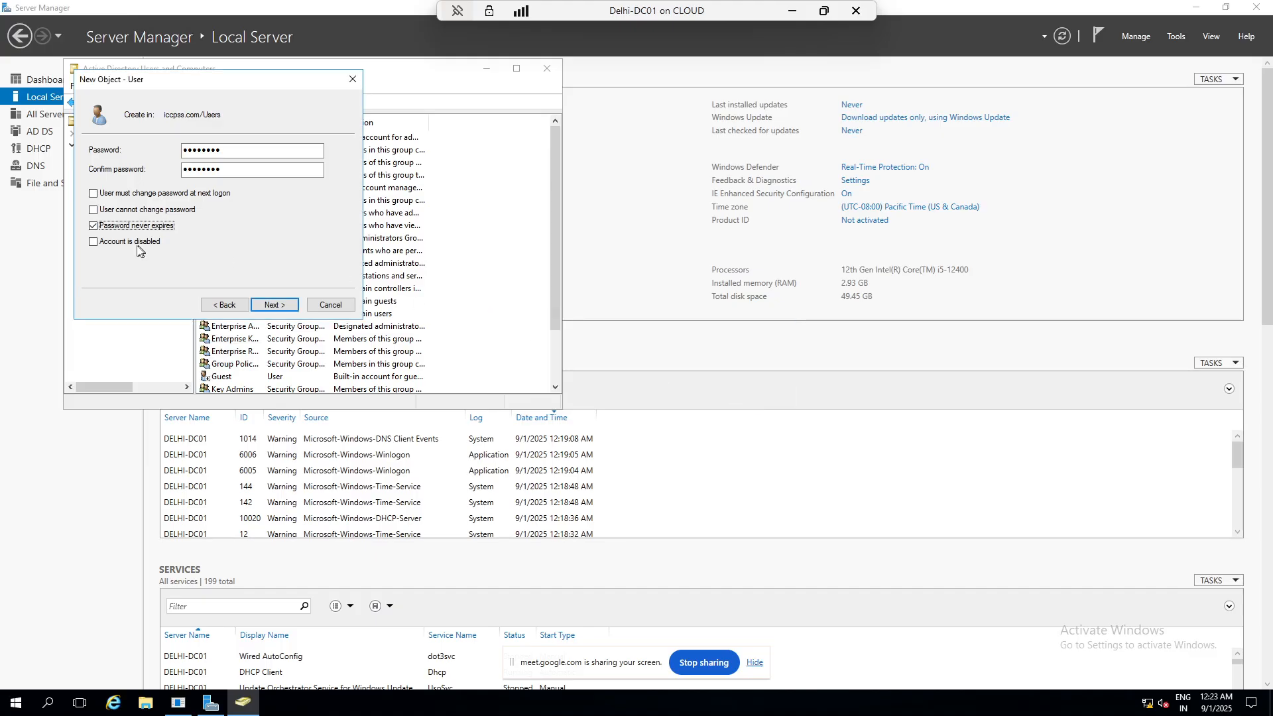
{"action": "left_click", "coordinate": [94, 193]}
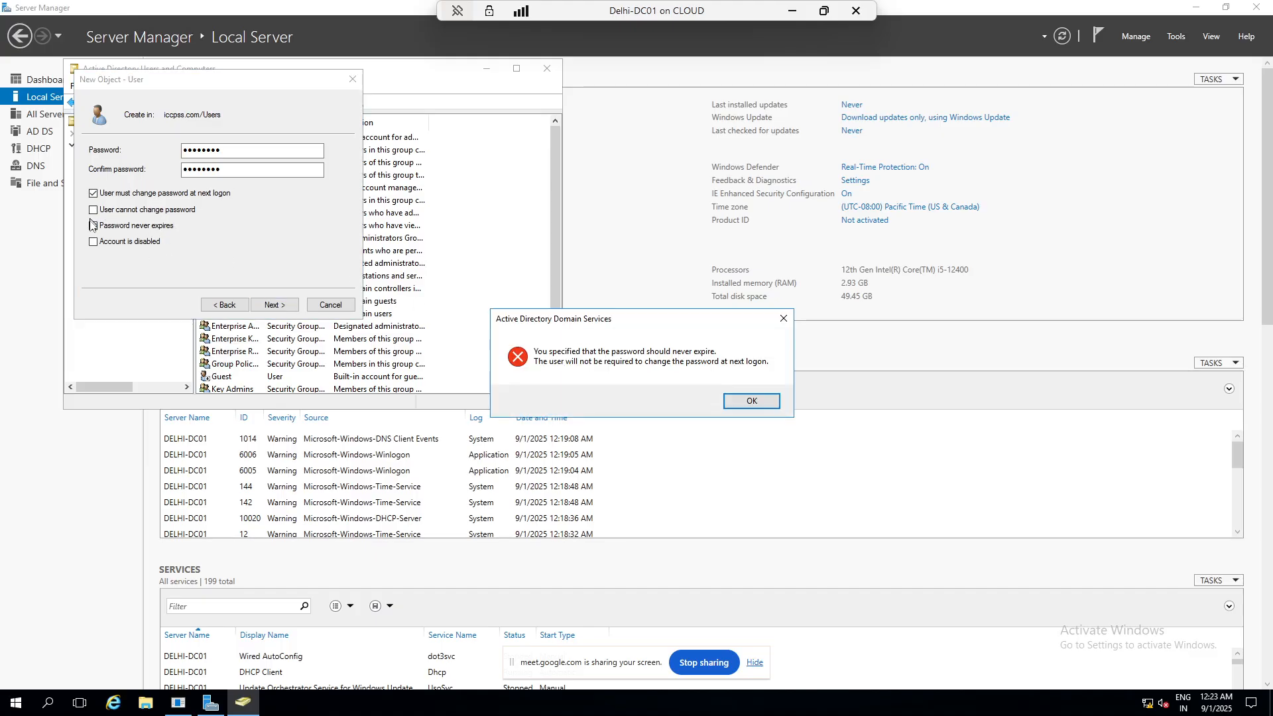
{"action": "left_click", "coordinate": [748, 403]}
{"action": "left_click", "coordinate": [93, 226]}
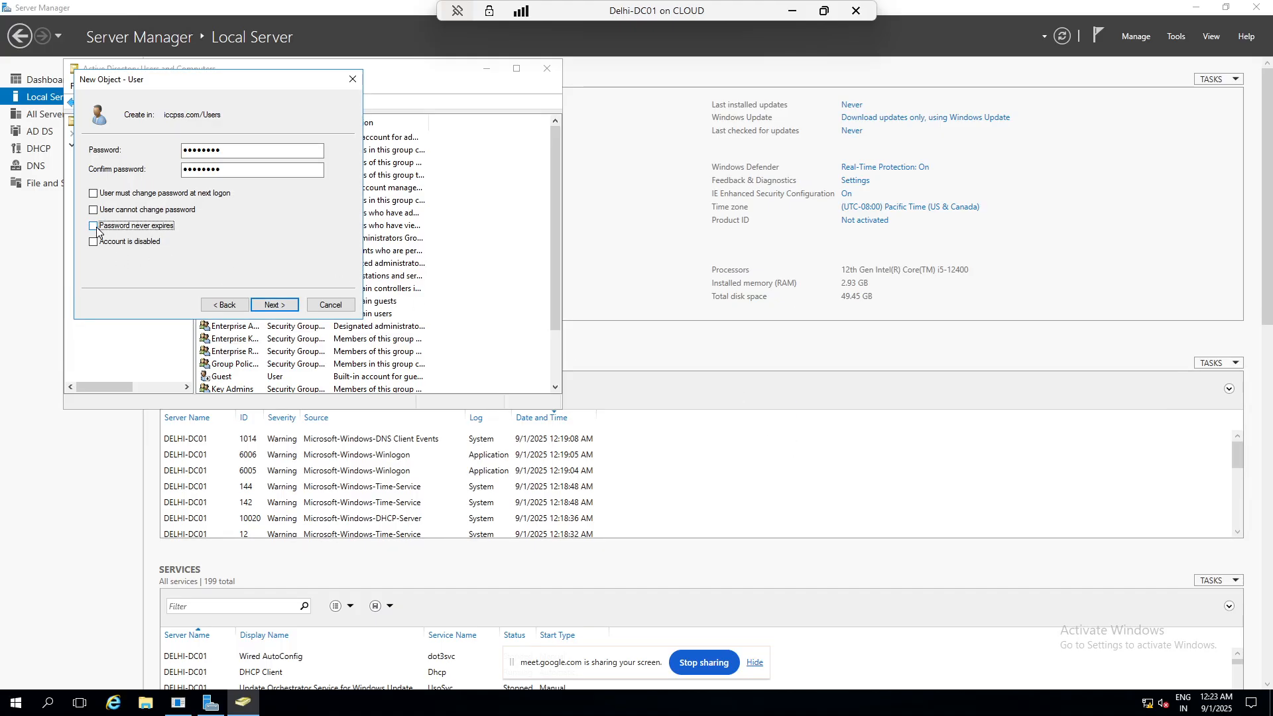
{"action": "left_click", "coordinate": [94, 193]}
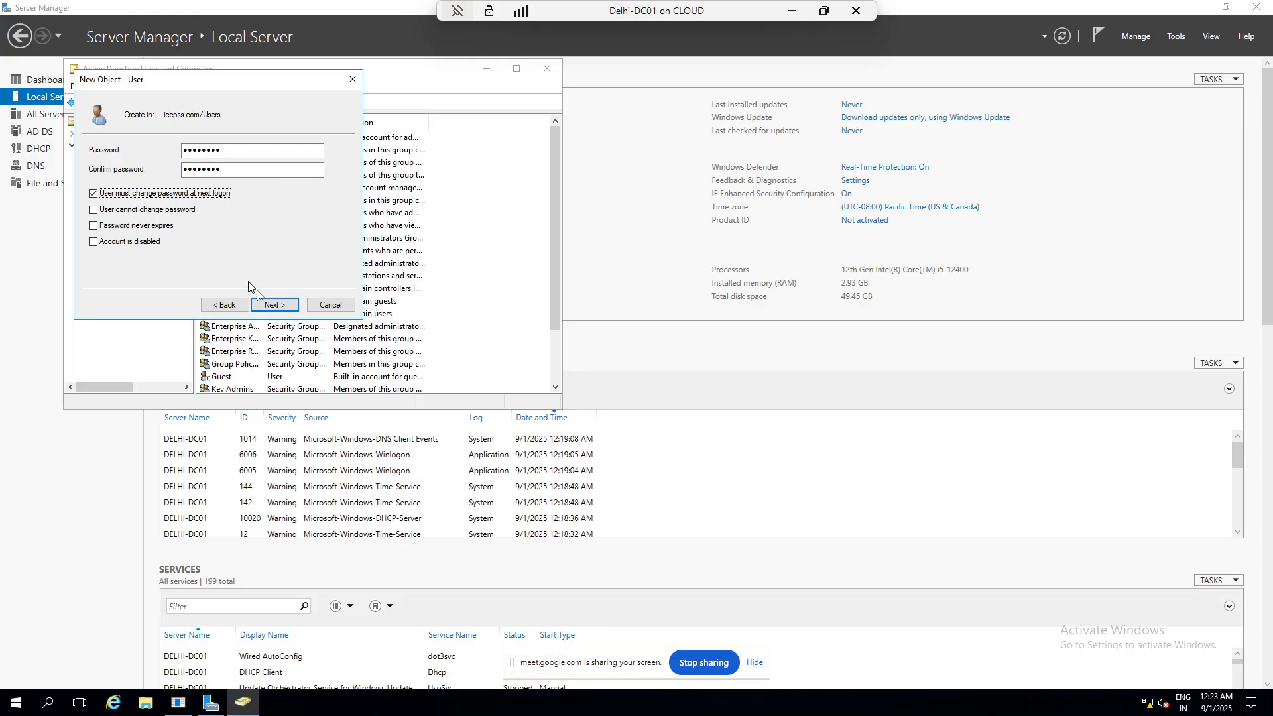
- Finish the wizard to create the user and minimize the console
{"action": "left_click", "coordinate": [274, 304]}
{"action": "left_click", "coordinate": [275, 305]}
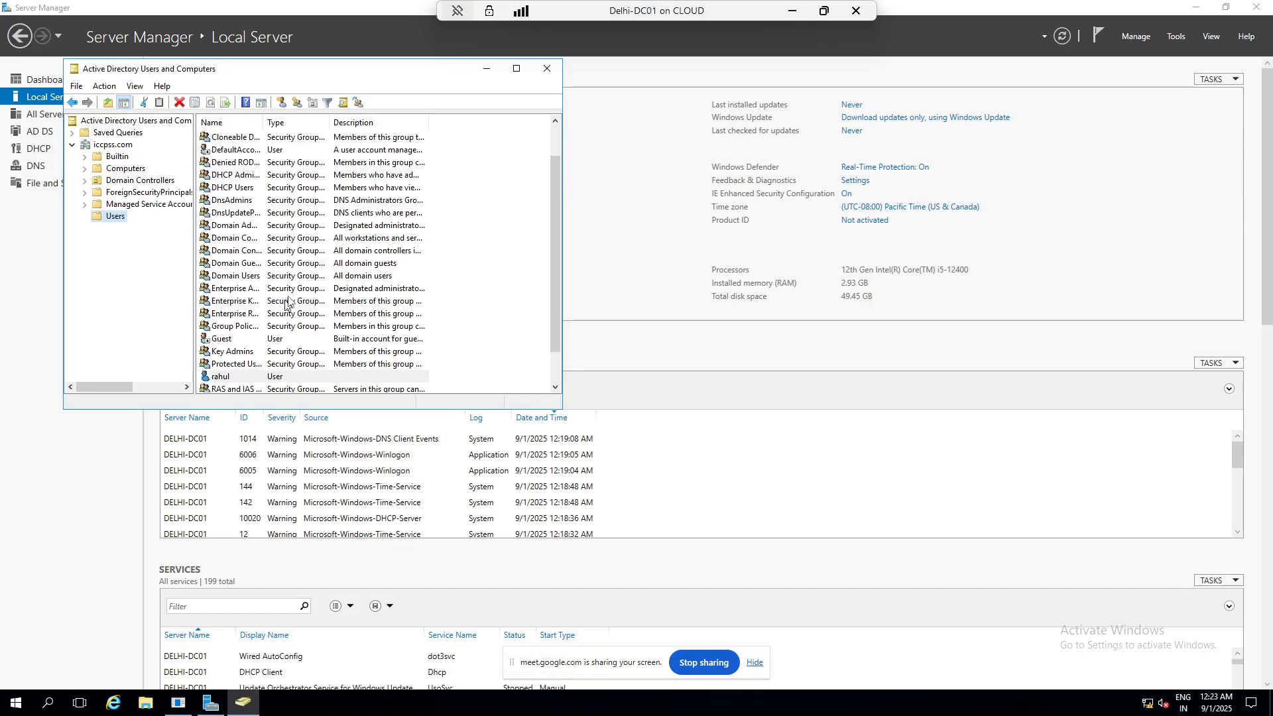
{"action": "left_click", "coordinate": [487, 69]}
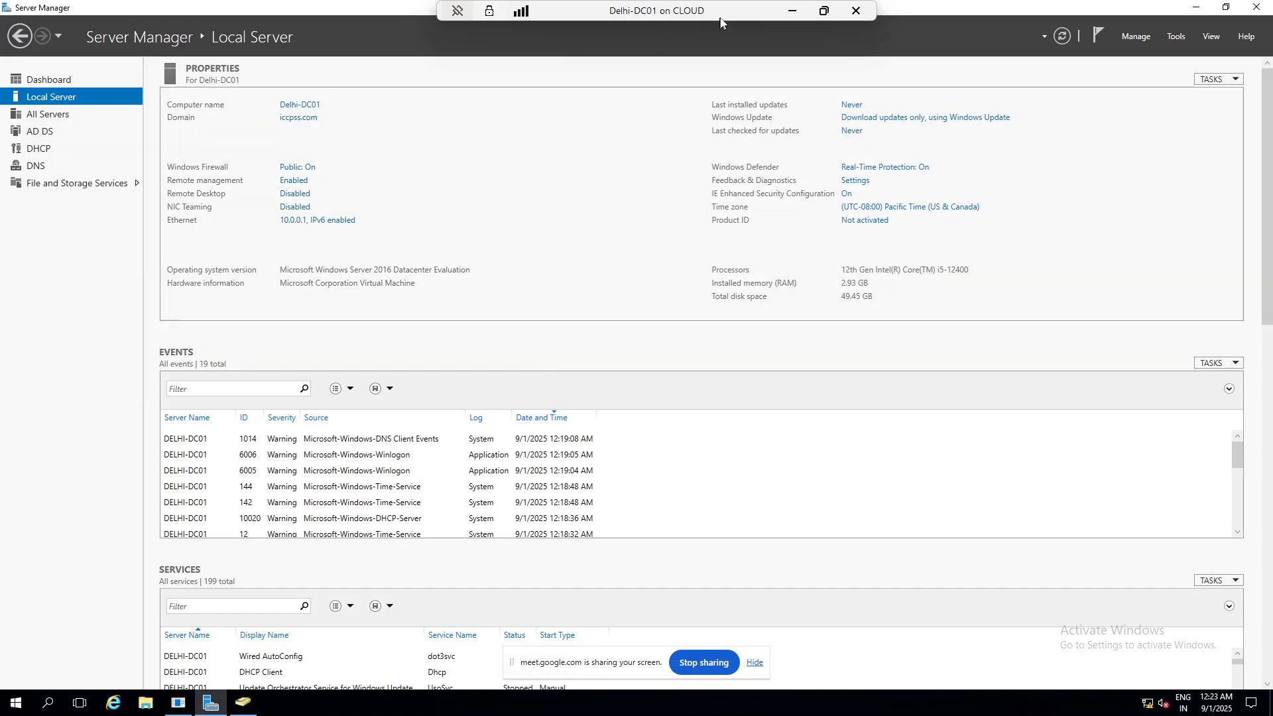
- Minimize the domain controller session and connect to Win10-VM1
{"action": "left_click", "coordinate": [792, 10]}
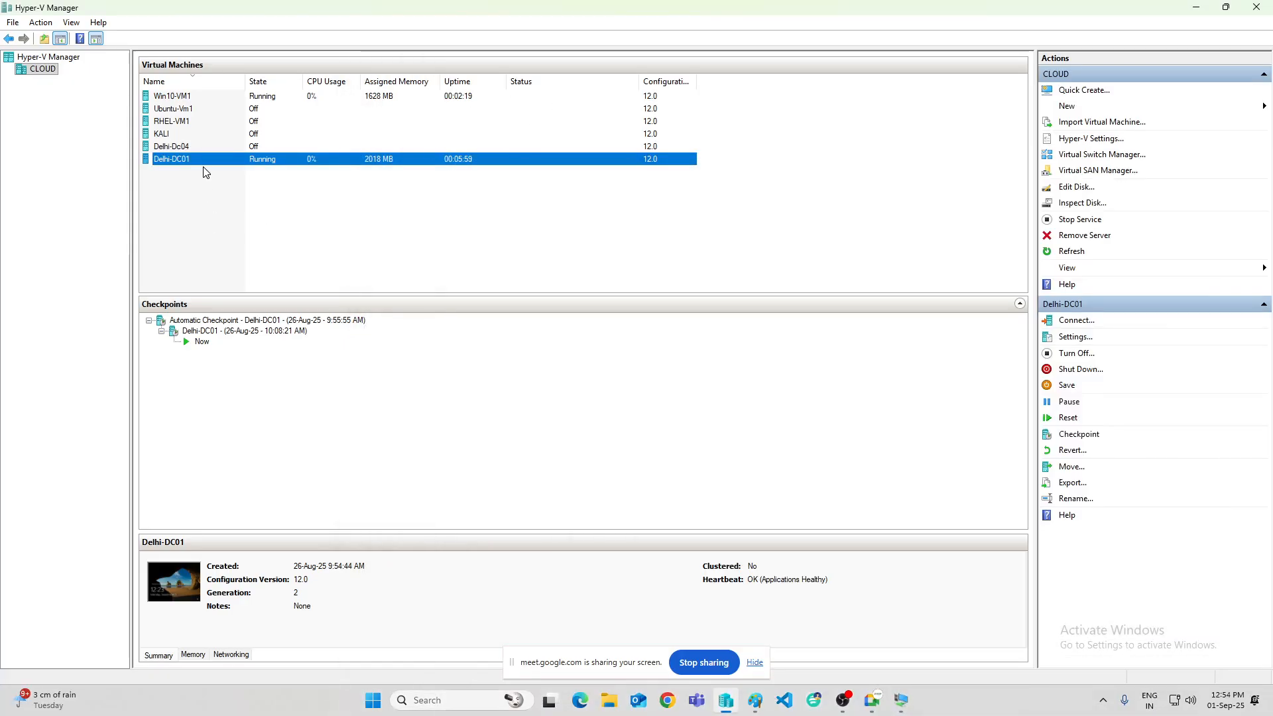
{"action": "left_click", "coordinate": [267, 102]}
{"action": "right_click", "coordinate": [266, 102]}
{"action": "left_click", "coordinate": [295, 109]}
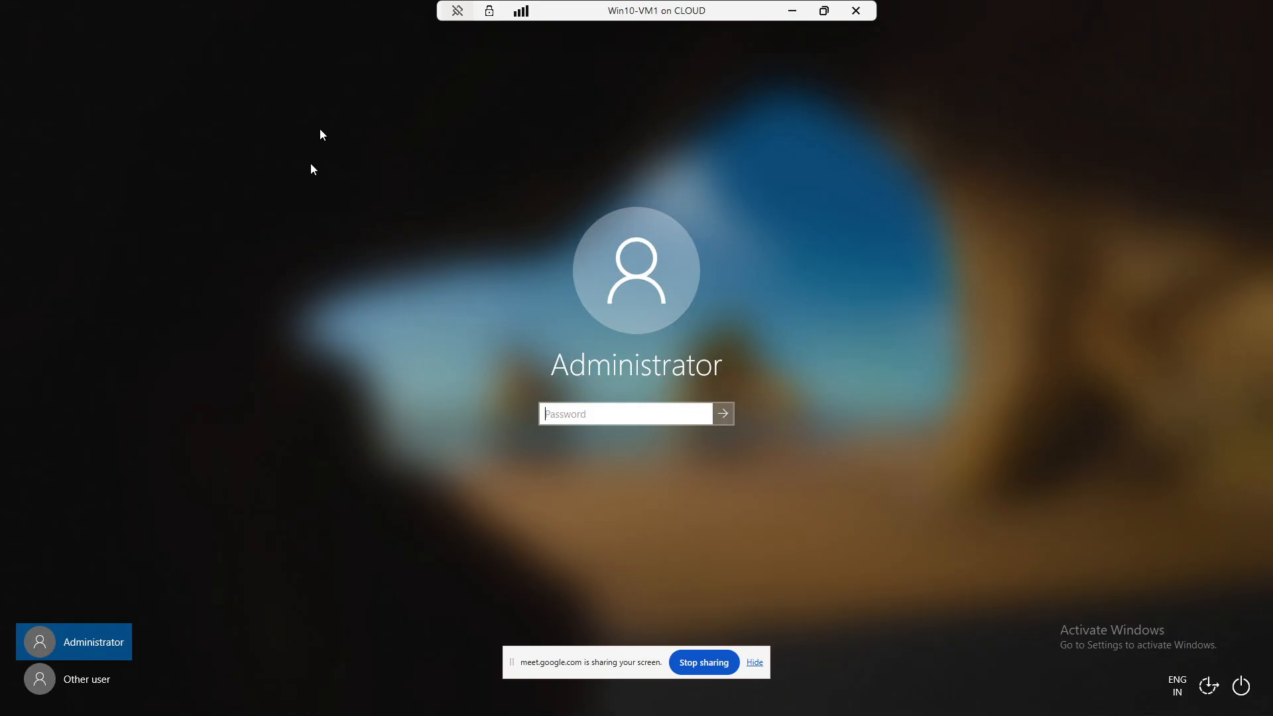
- Sign in to Win10-VM1 as the new iccpss.com domain user with its password
{"action": "left_click", "coordinate": [82, 677]}
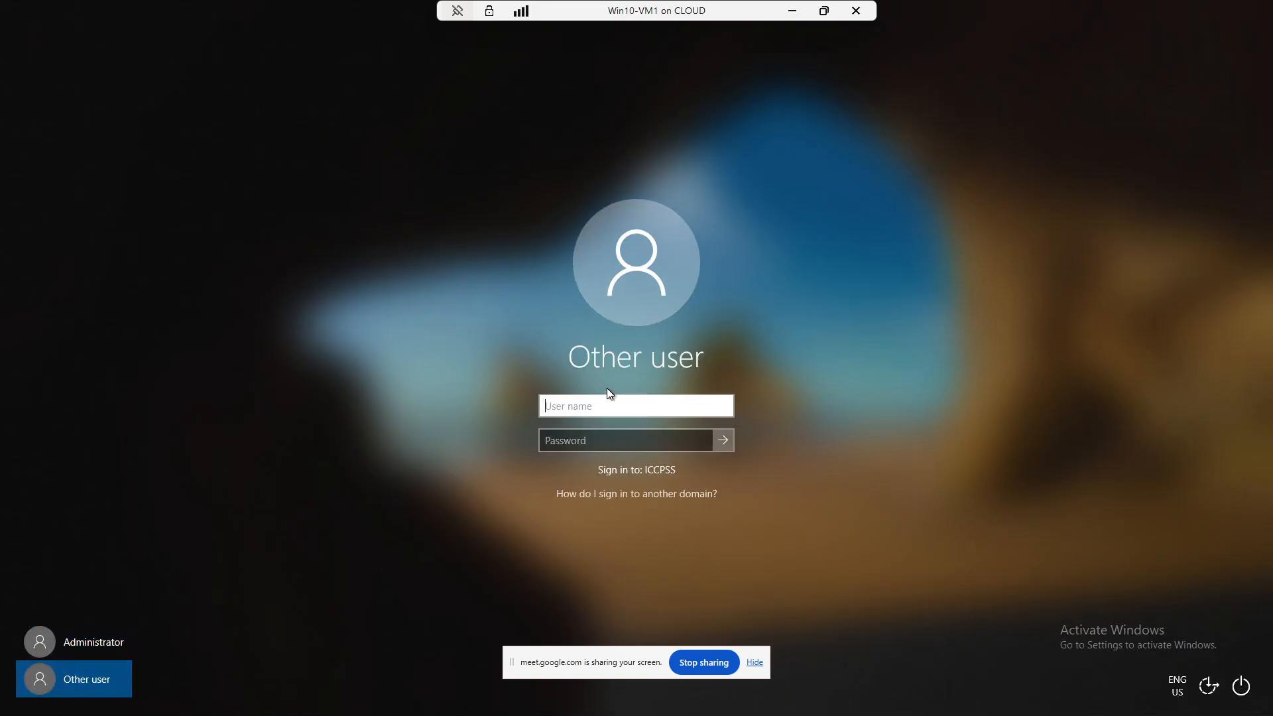
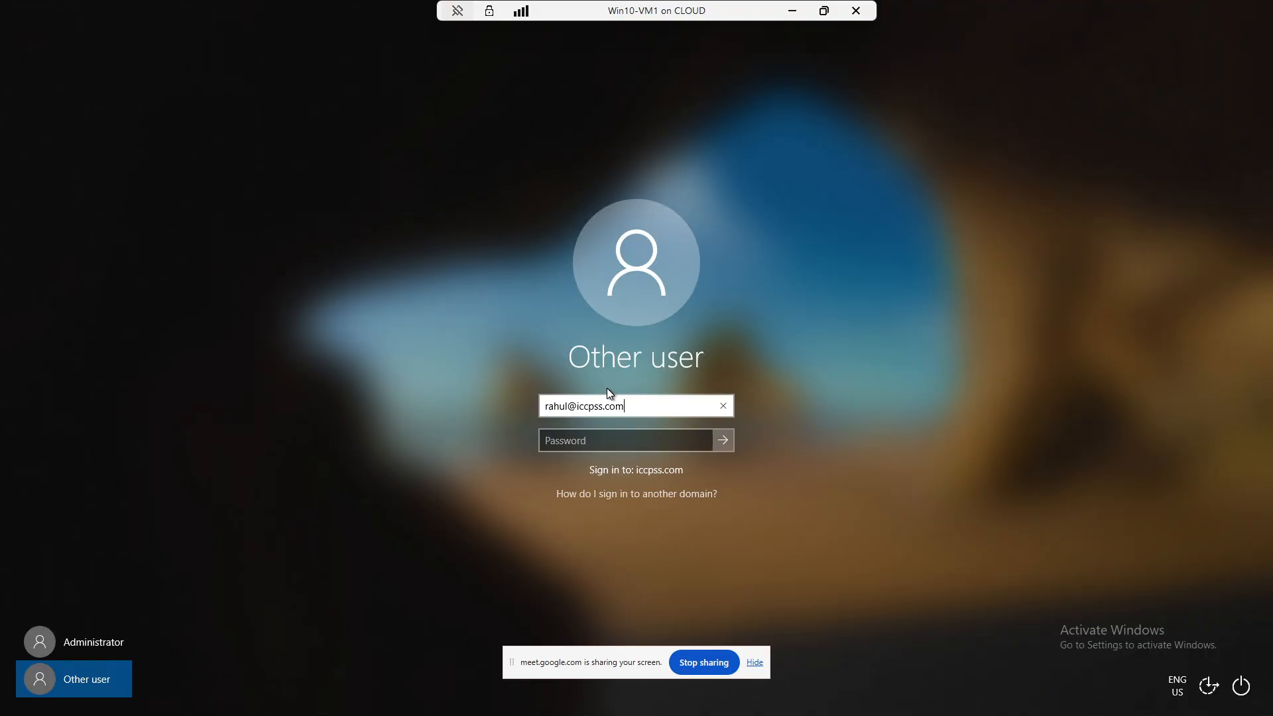
{"action": "left_click", "coordinate": [675, 434]}
{"action": "type", "text": "••••••"}
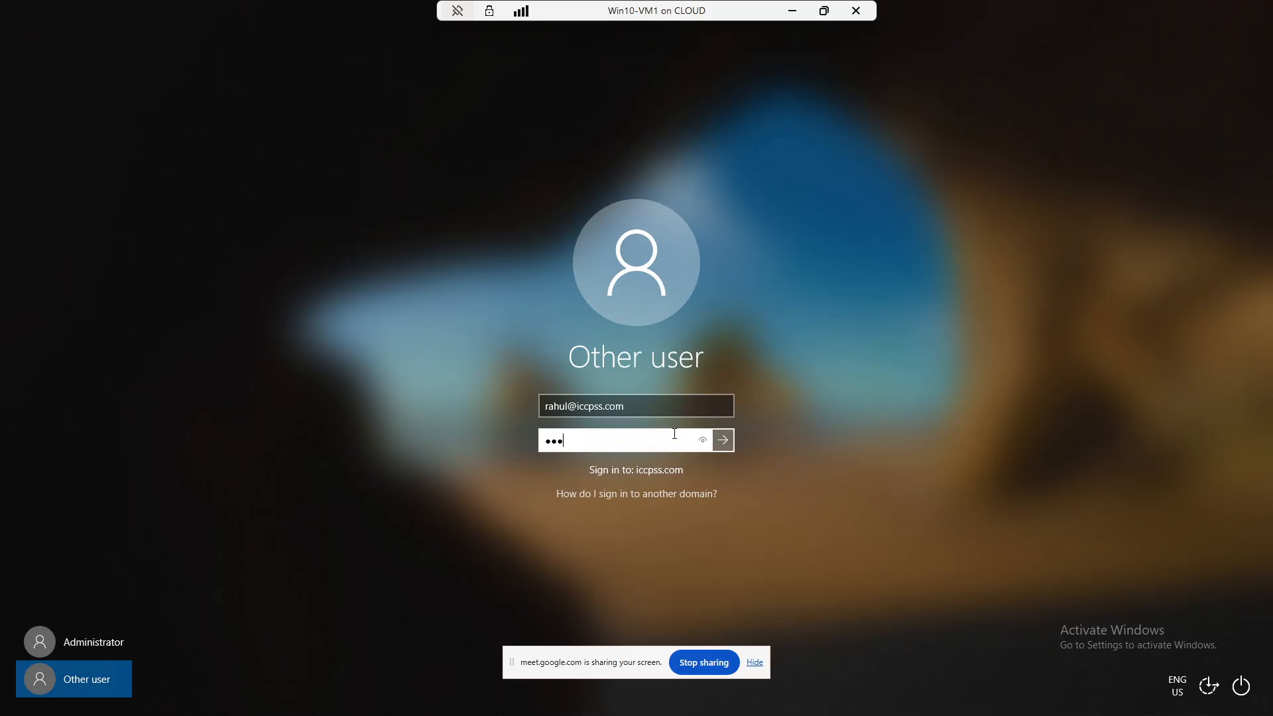
{"action": "type", "text": "••"}
{"action": "key", "text": "Return"}
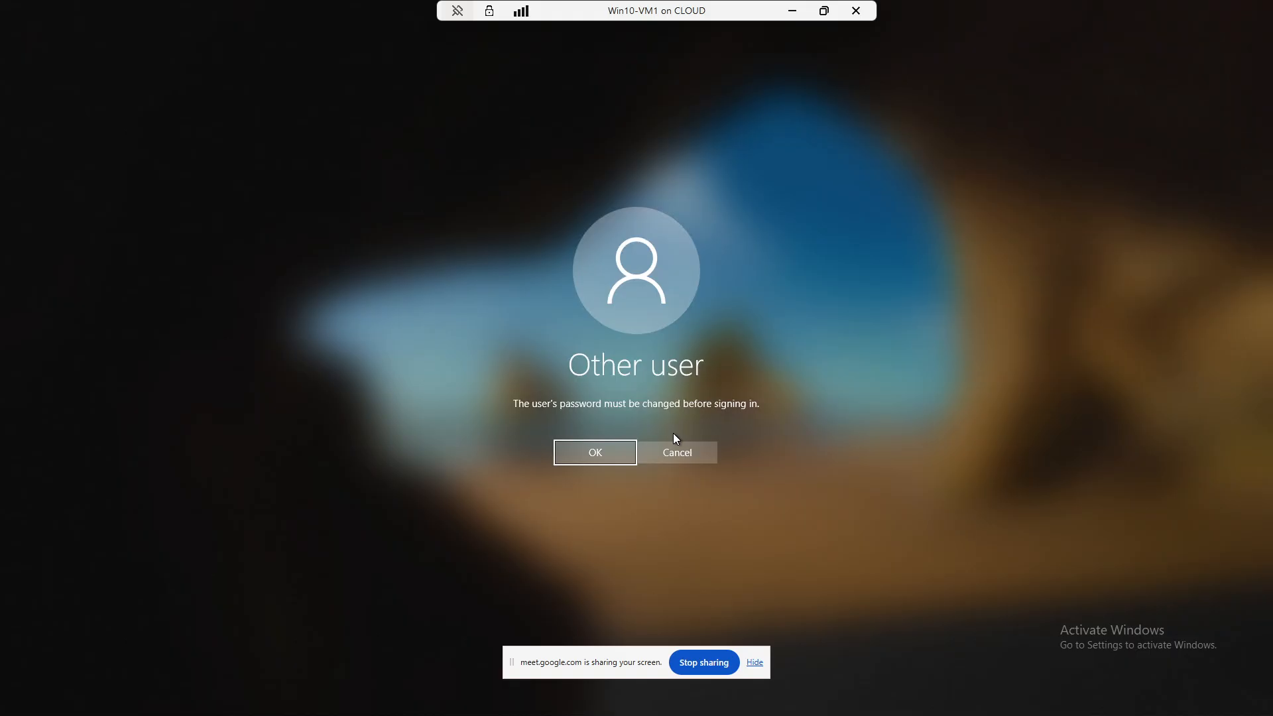
- Set and confirm a new password as required at first logon and continue
{"action": "left_click", "coordinate": [609, 451]}
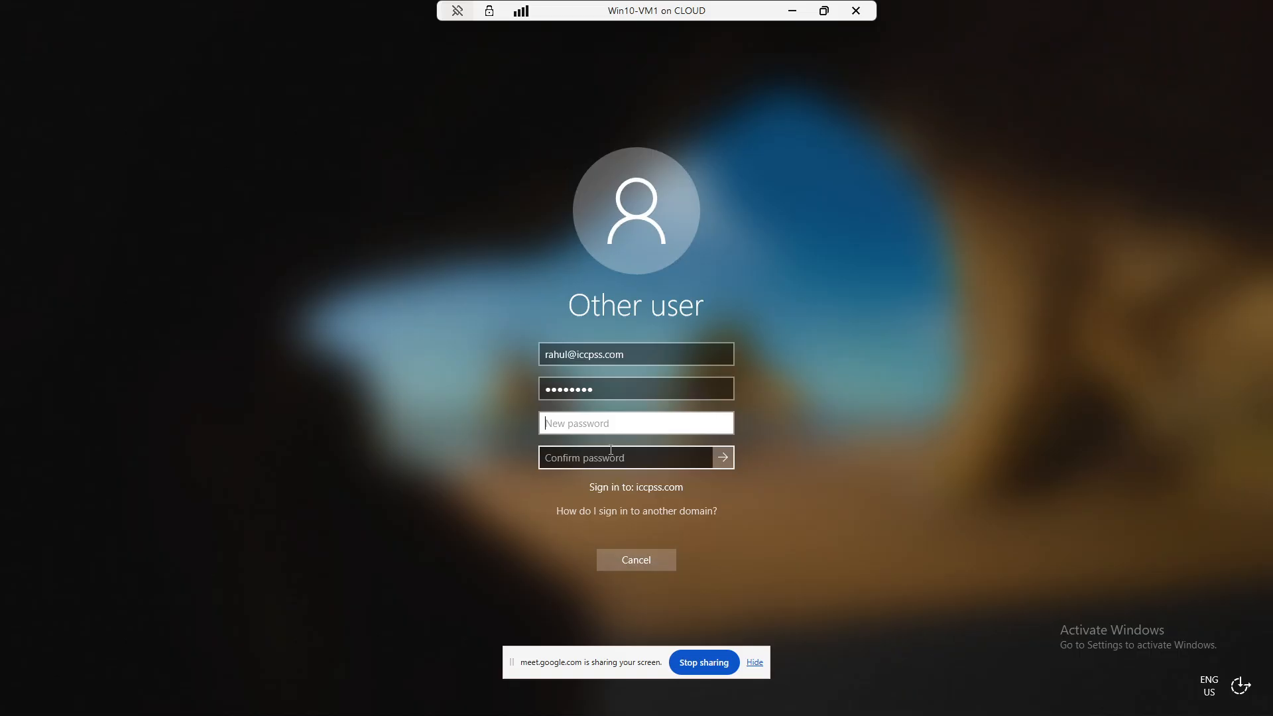
{"action": "type", "text": "•••••••••"}
{"action": "key", "text": "Tab"}
{"action": "type", "text": "•"}
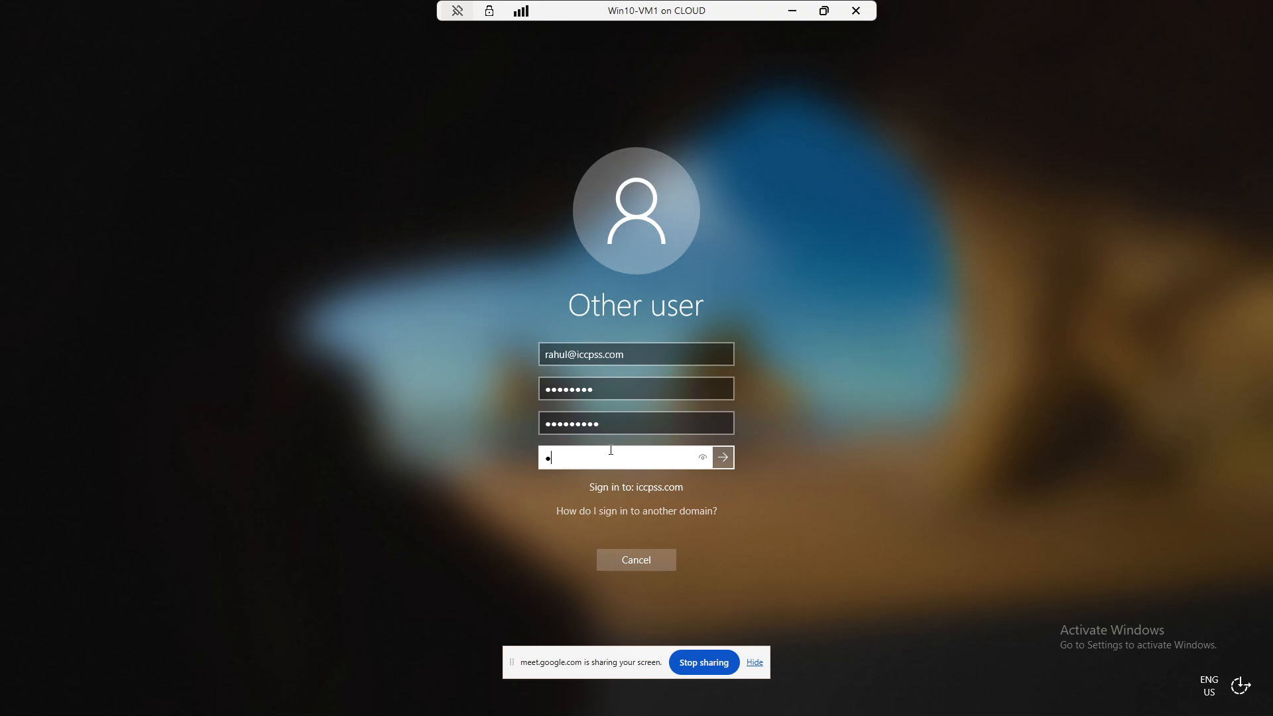
{"action": "key", "text": "BackSpace"}
{"action": "type", "text": "•••••••••"}
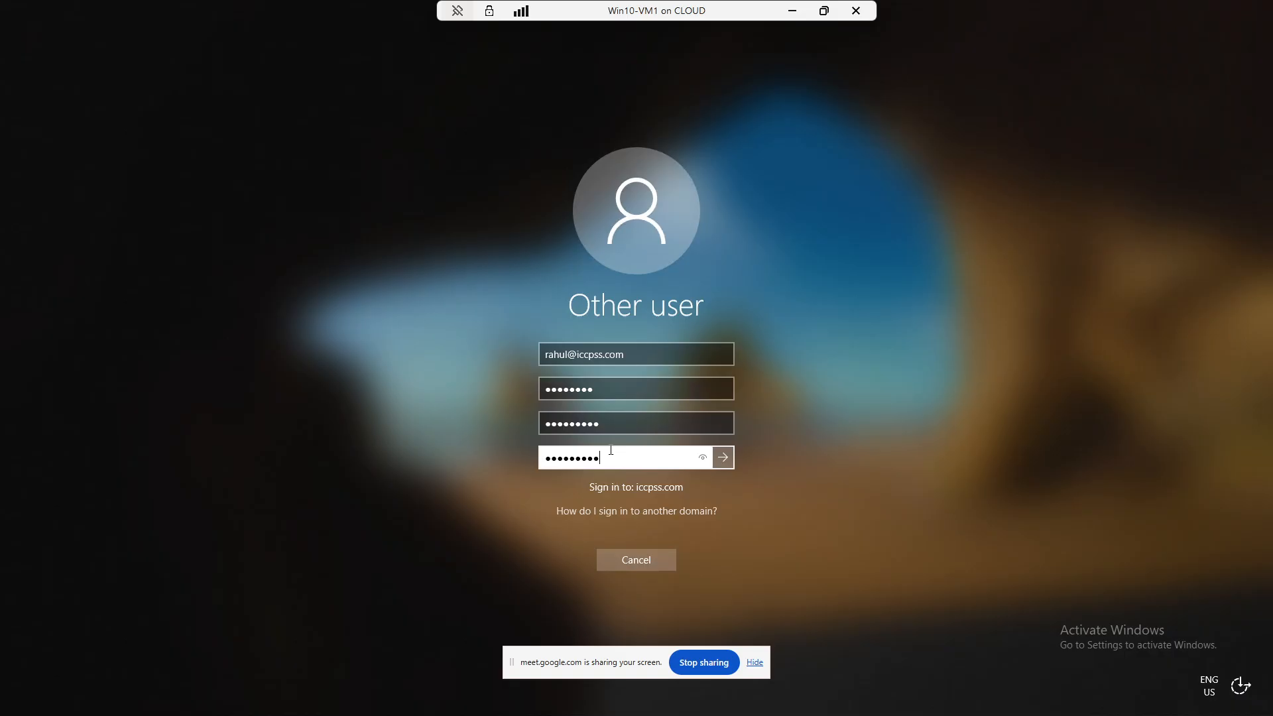
{"action": "left_click", "coordinate": [703, 458]}
{"action": "left_click", "coordinate": [724, 457]}
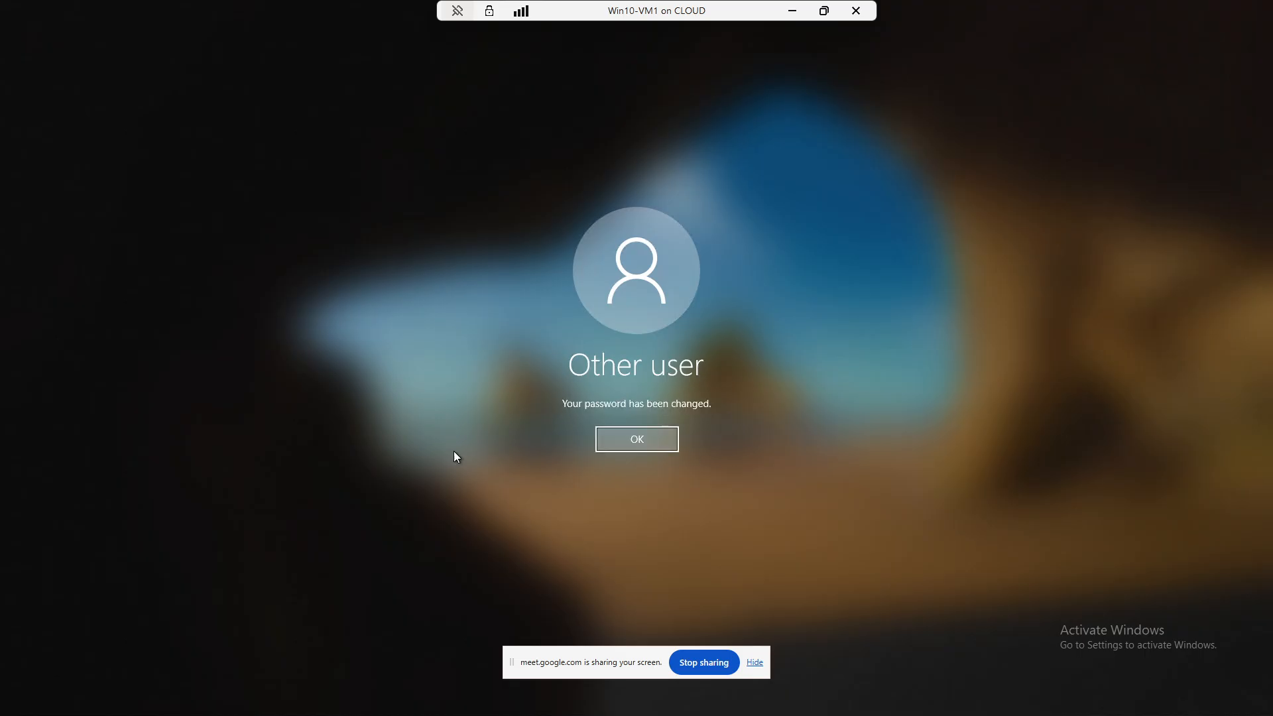
{"action": "left_click", "coordinate": [638, 439]}
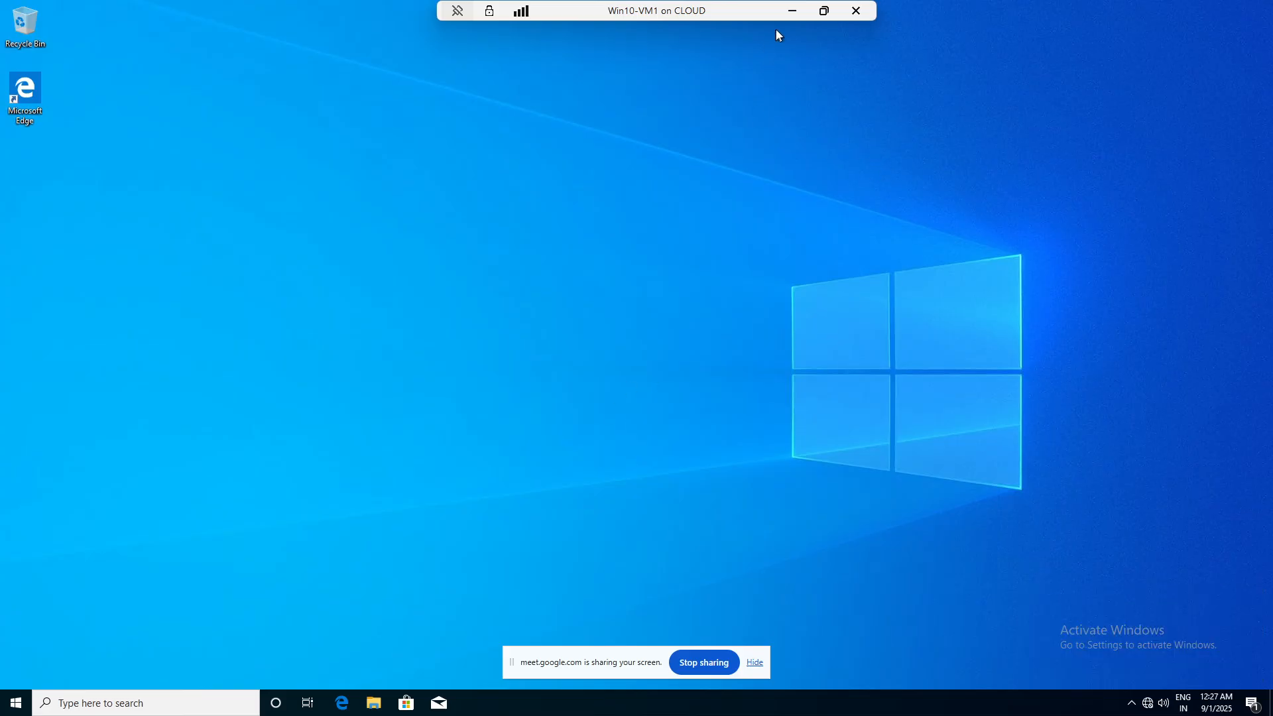
- Minimize the Win10-VM1 connection once the domain user's desktop has loaded
{"action": "left_click", "coordinate": [793, 12]}
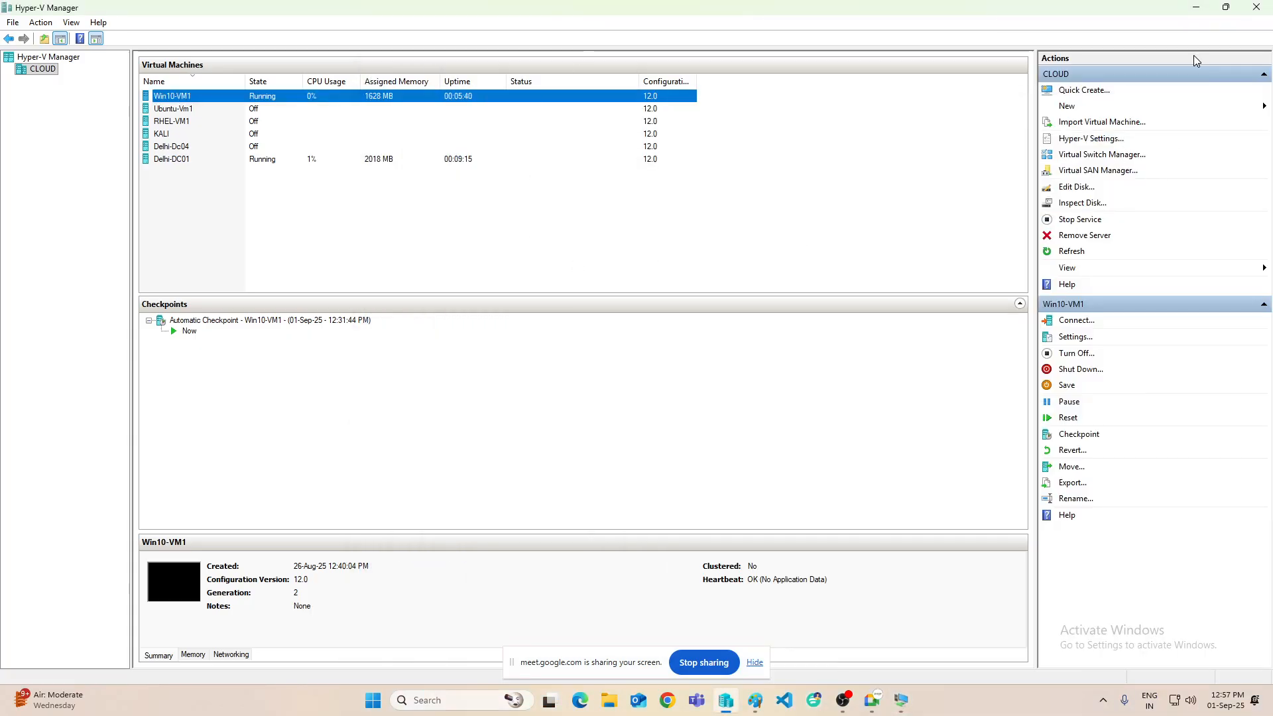
- Minimize Hyper-V Manager and bring up the Paint notes at the user-types section
{"action": "left_click", "coordinate": [1195, 12]}
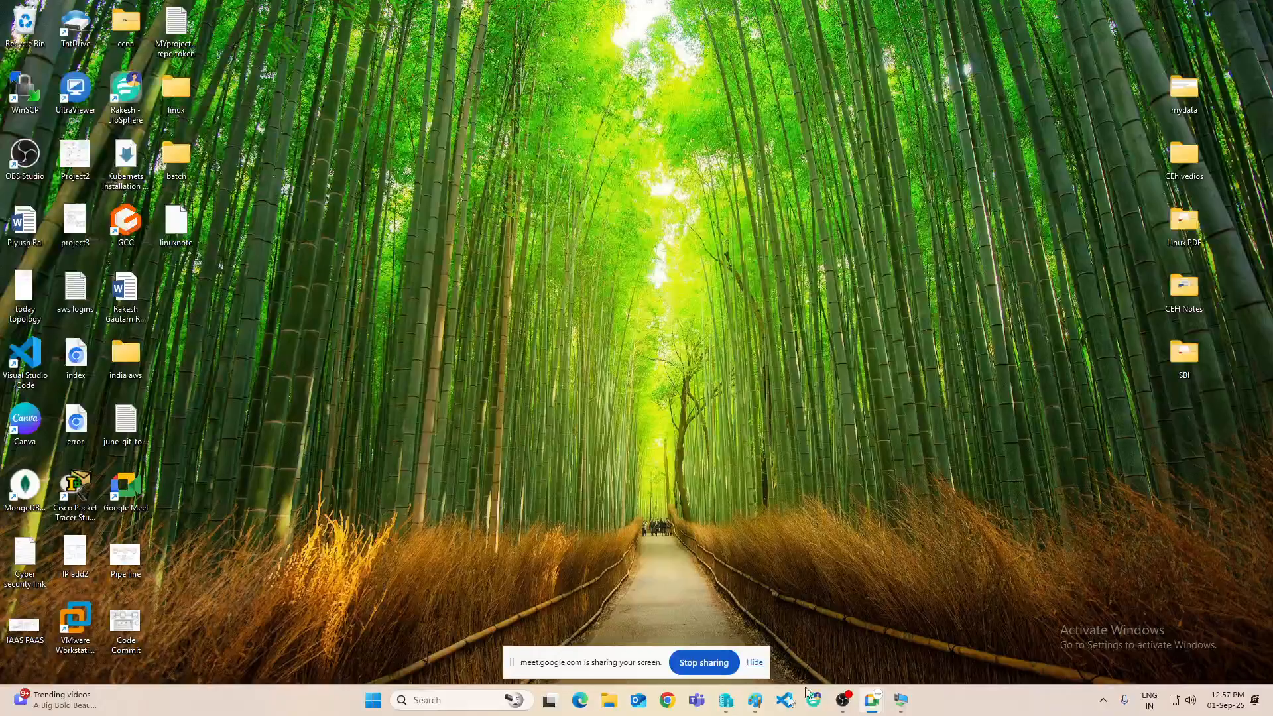
{"action": "left_click", "coordinate": [759, 705]}
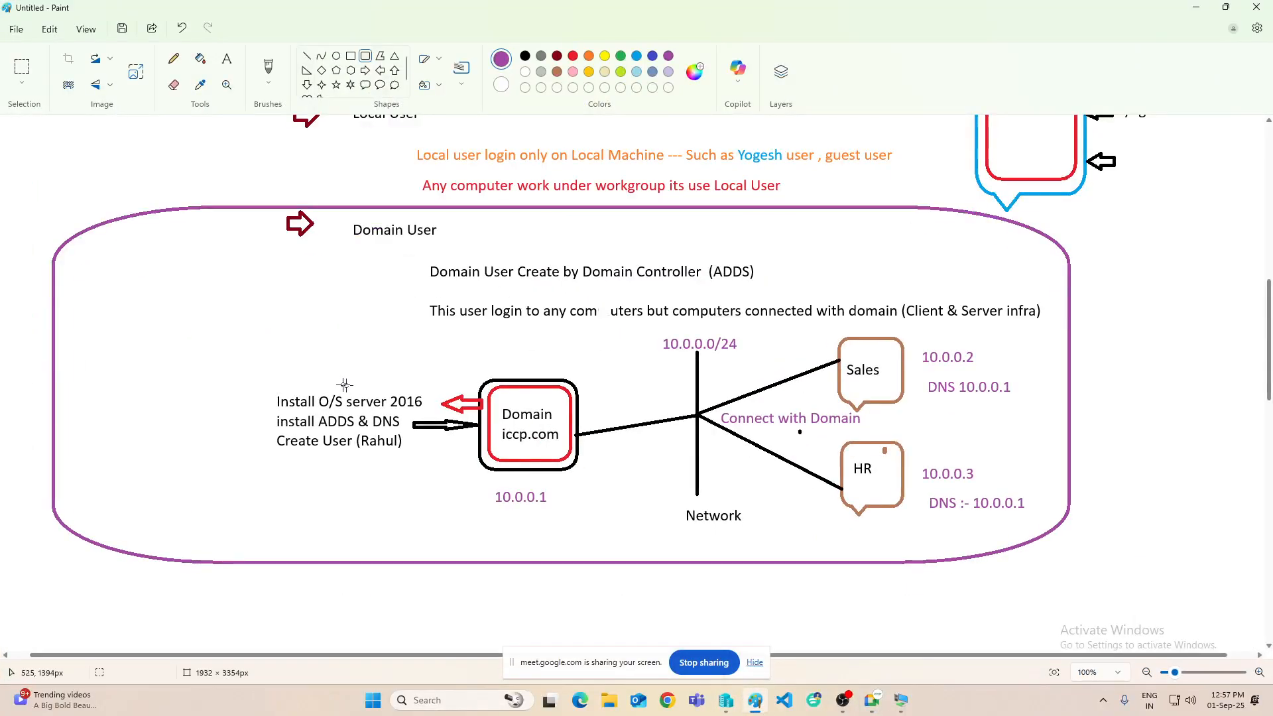
{"action": "scroll", "coordinate": [892, 558], "scroll_direction": "up", "scroll_amount": 10}
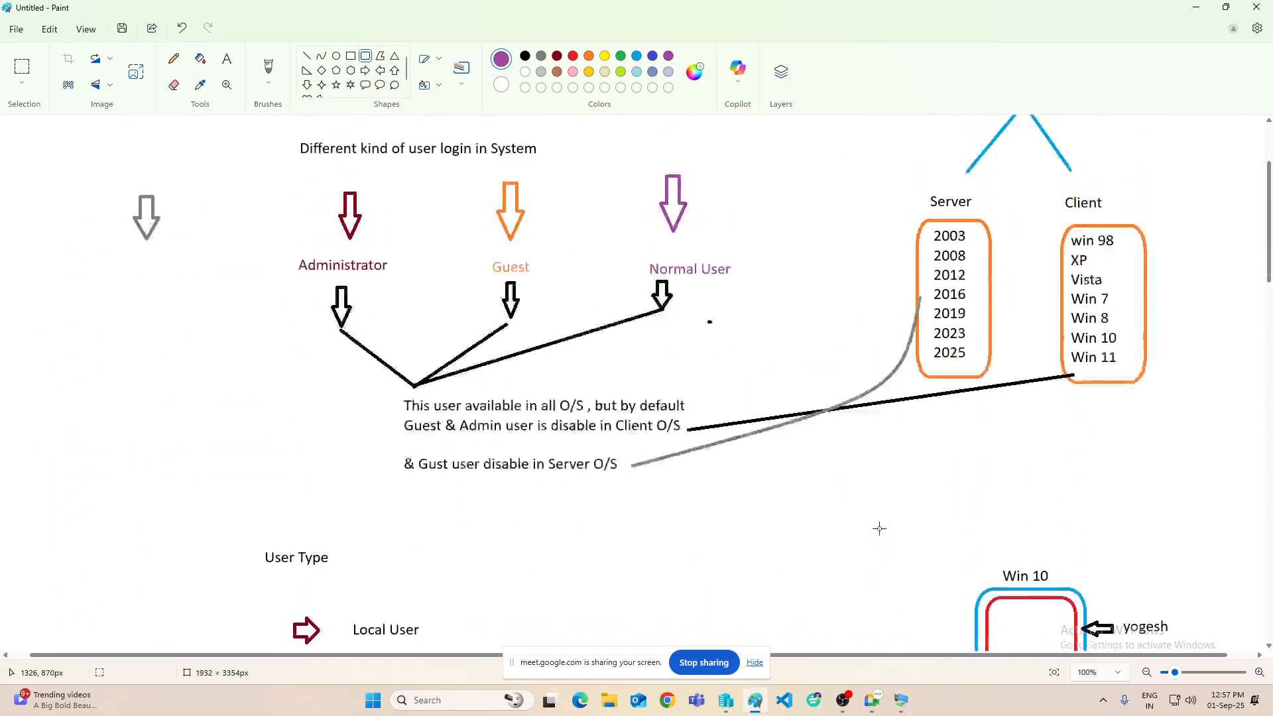